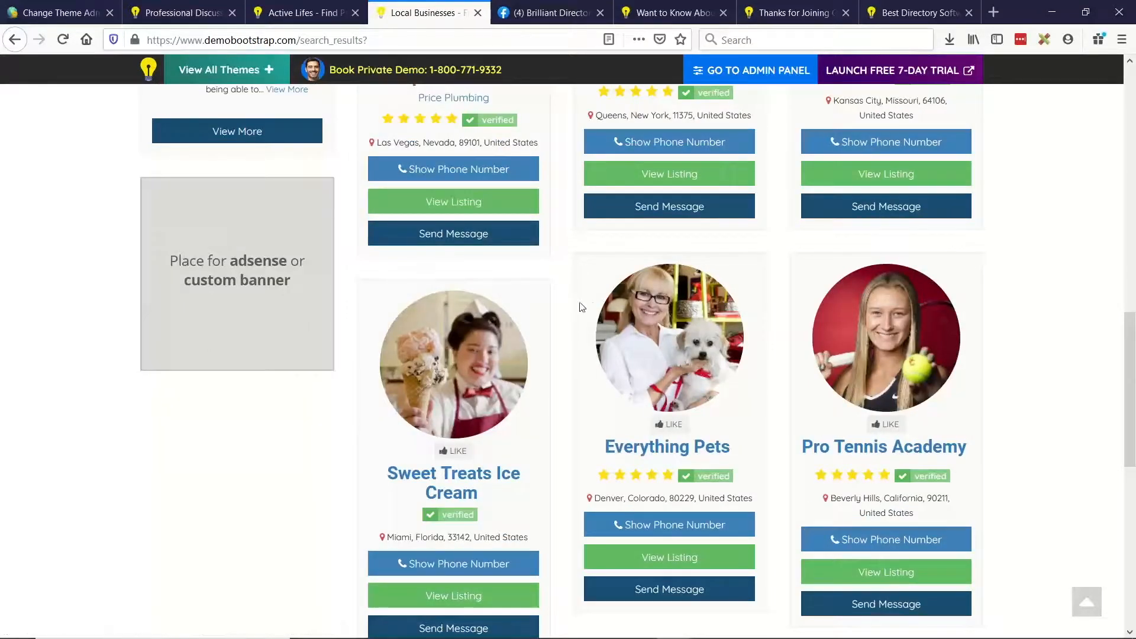
- Examine how the member cards line up across rows in the Local Businesses grid results
{"action": "scroll", "coordinate": [586, 266], "scroll_direction": "down", "scroll_amount": 1}
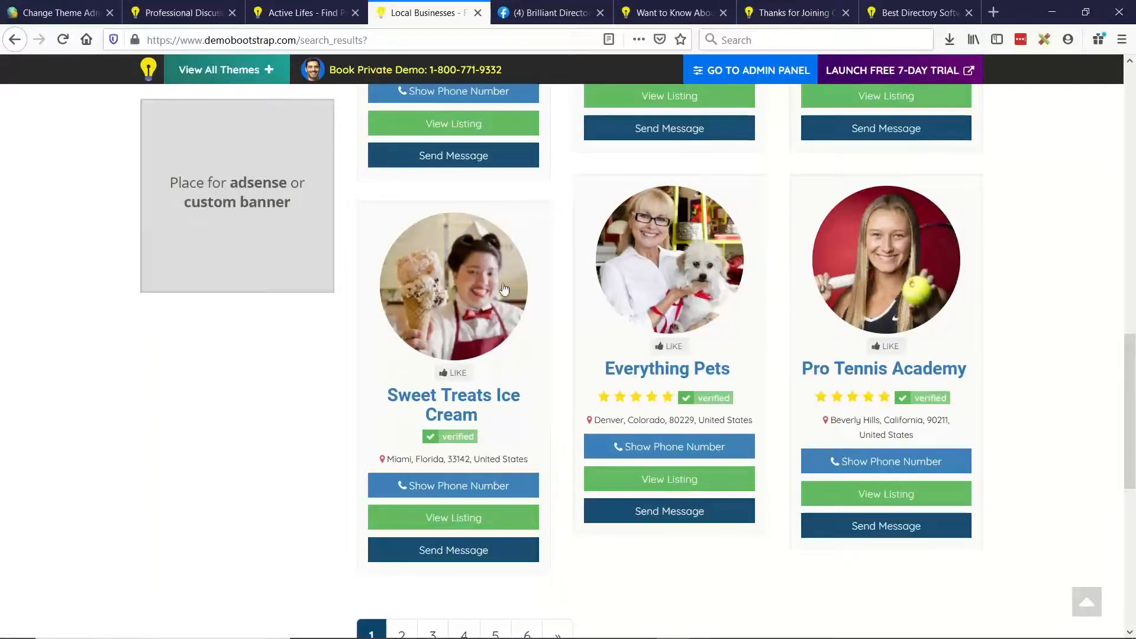
{"action": "scroll", "coordinate": [536, 316], "scroll_direction": "up", "scroll_amount": 1}
{"action": "scroll", "coordinate": [521, 322], "scroll_direction": "up", "scroll_amount": 6}
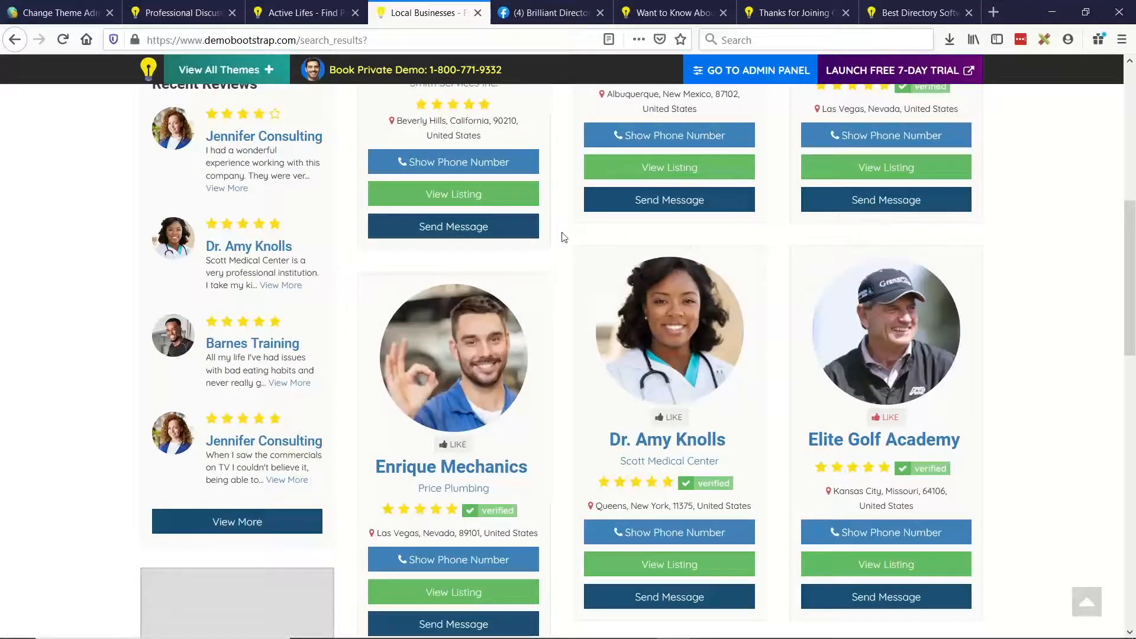
{"action": "scroll", "coordinate": [495, 246], "scroll_direction": "up", "scroll_amount": 2}
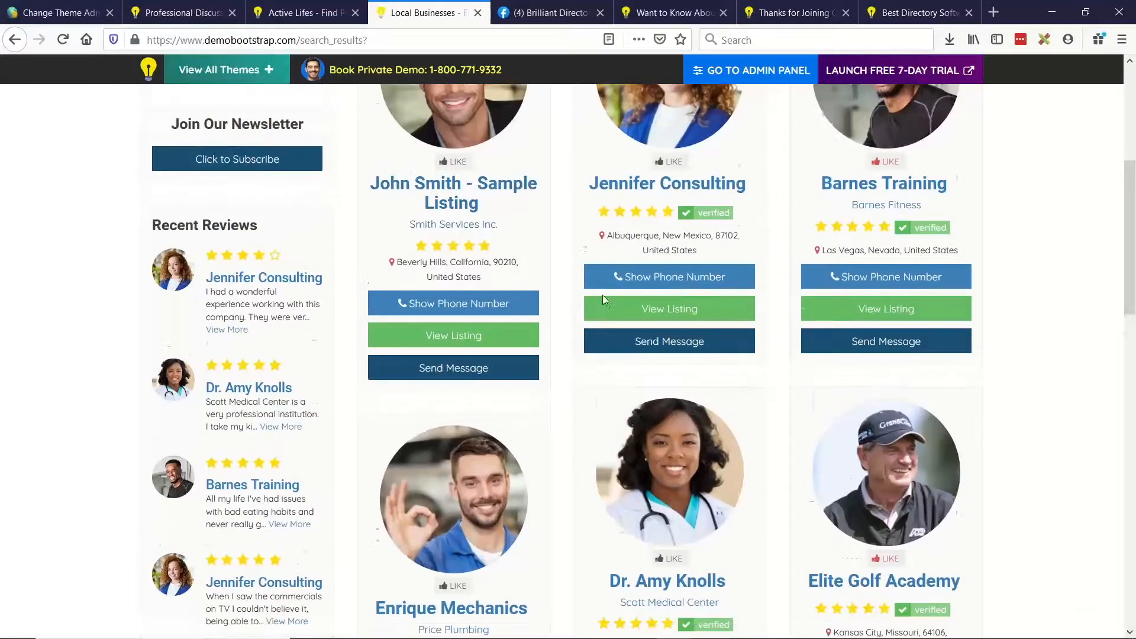
{"action": "scroll", "coordinate": [568, 278], "scroll_direction": "down", "scroll_amount": 4}
{"action": "scroll", "coordinate": [550, 260], "scroll_direction": "up", "scroll_amount": 2}
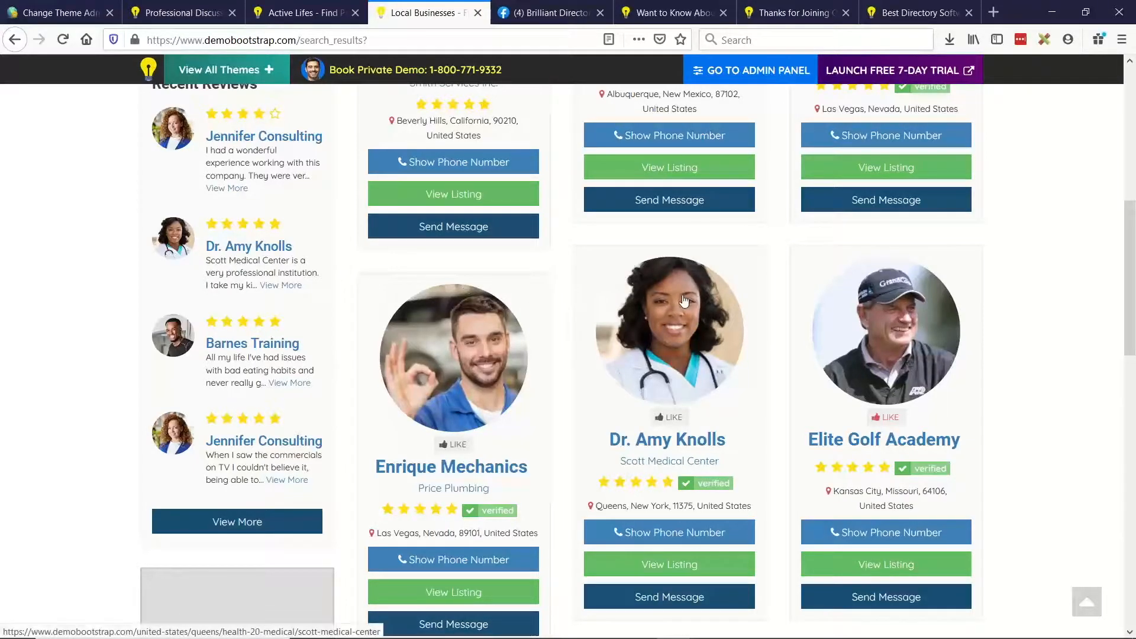
{"action": "scroll", "coordinate": [685, 301], "scroll_direction": "up", "scroll_amount": 3}
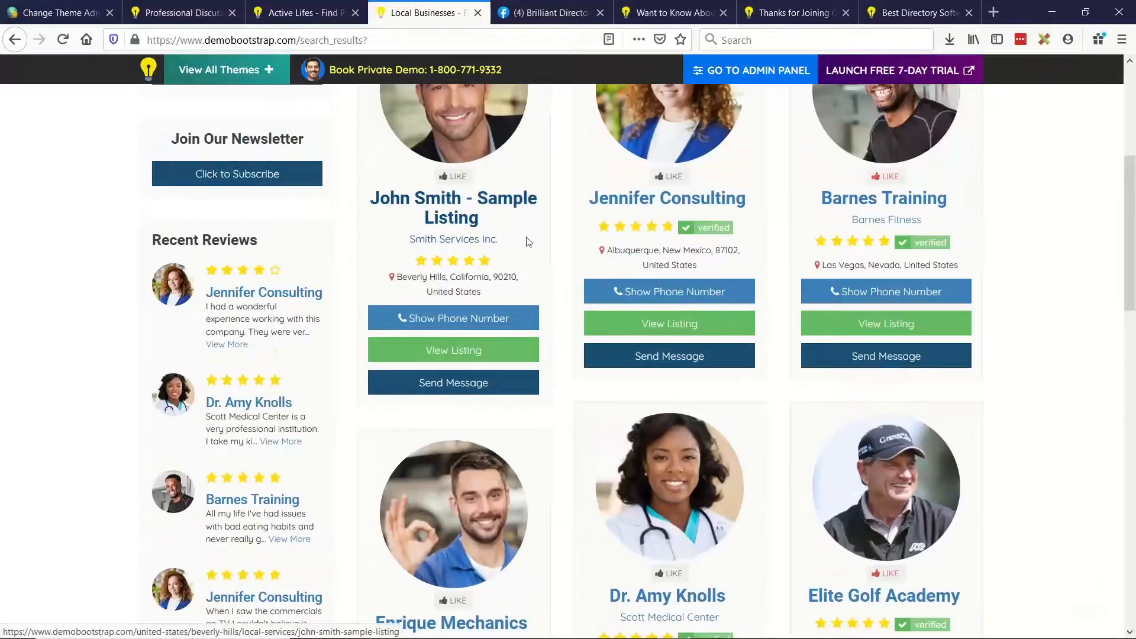
{"action": "scroll", "coordinate": [639, 297], "scroll_direction": "down", "scroll_amount": 3}
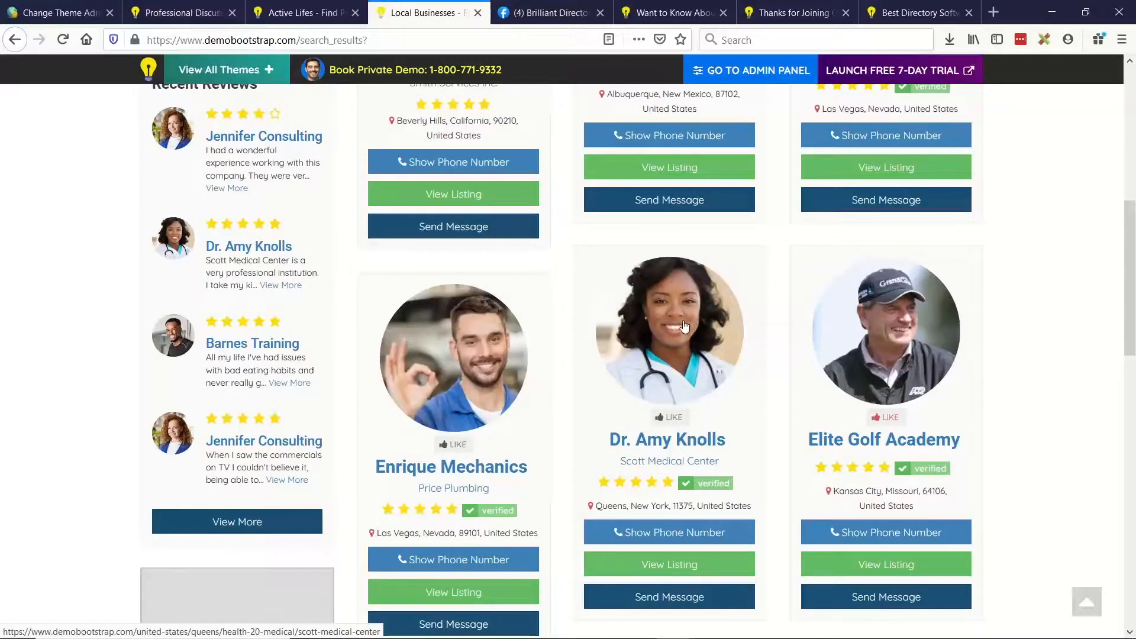
- Switch to the Active Life results page and examine the row alignment of its member cards in grid view
{"action": "left_click", "coordinate": [310, 12]}
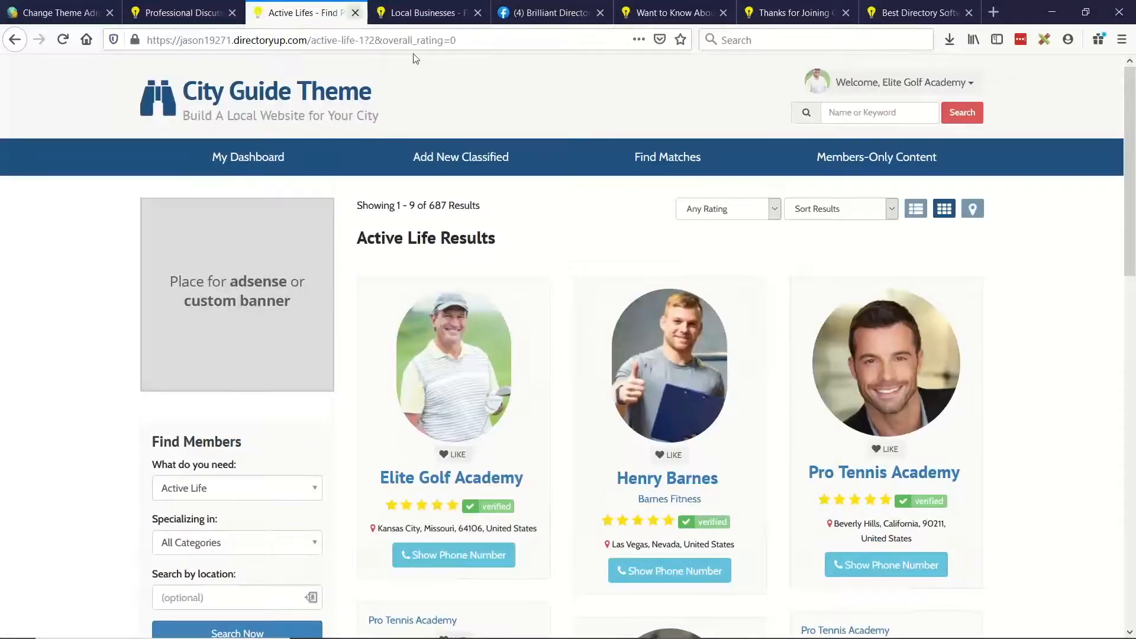
{"action": "scroll", "coordinate": [572, 248], "scroll_direction": "down", "scroll_amount": 3}
{"action": "scroll", "coordinate": [573, 248], "scroll_direction": "down", "scroll_amount": 5}
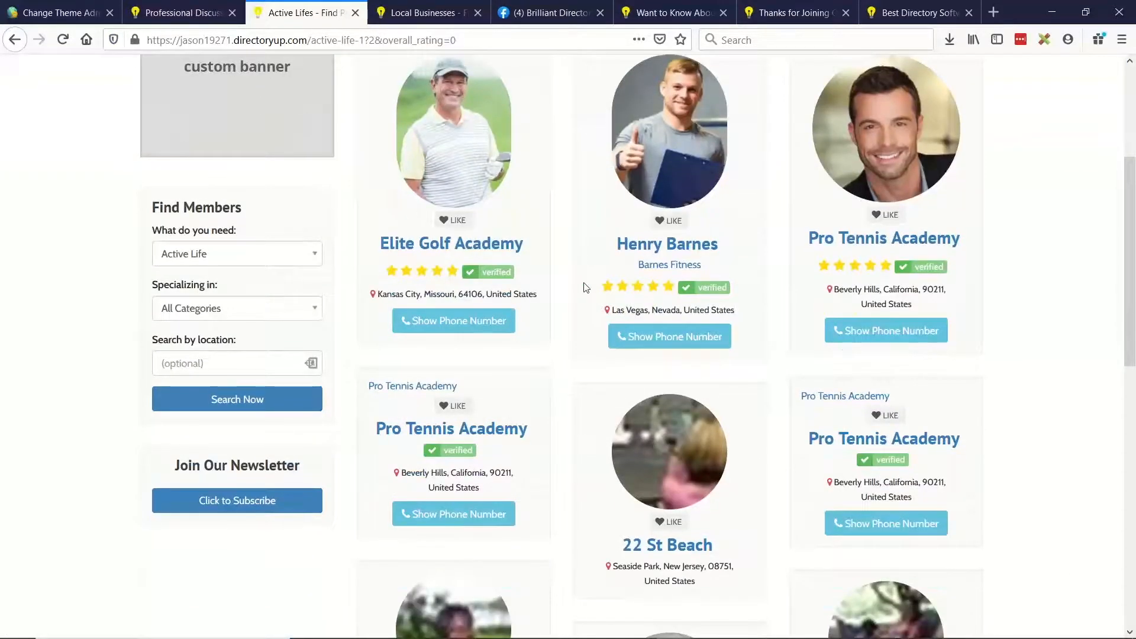
{"action": "scroll", "coordinate": [545, 319], "scroll_direction": "down", "scroll_amount": 2}
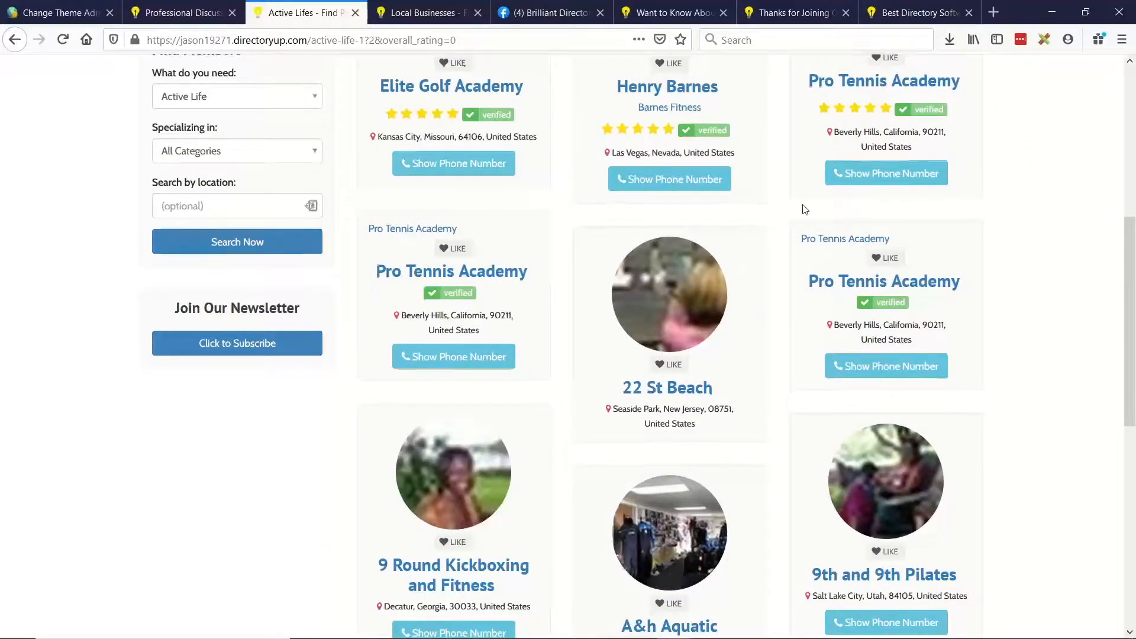
{"action": "scroll", "coordinate": [530, 320], "scroll_direction": "down", "scroll_amount": 2}
{"action": "scroll", "coordinate": [642, 371], "scroll_direction": "up", "scroll_amount": 10}
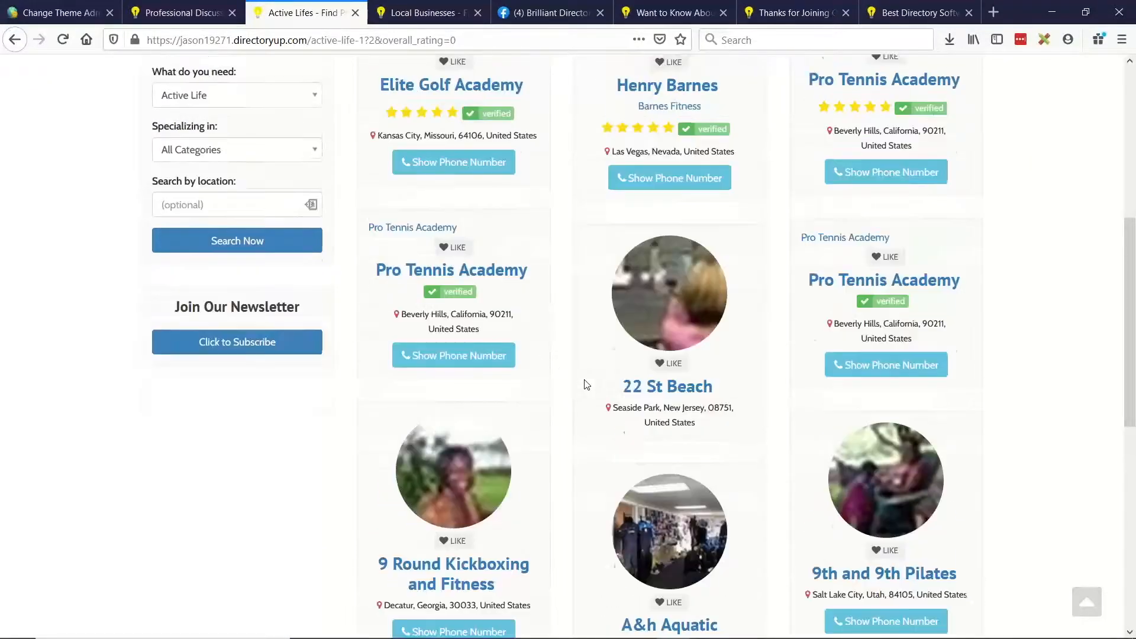
{"action": "scroll", "coordinate": [524, 296], "scroll_direction": "down", "scroll_amount": 1}
{"action": "scroll", "coordinate": [533, 254], "scroll_direction": "up", "scroll_amount": 1}
- Return to the site's admin dashboard and open the Search Result Pages section of the Design Settings
{"action": "key", "text": "ctrl+1"}
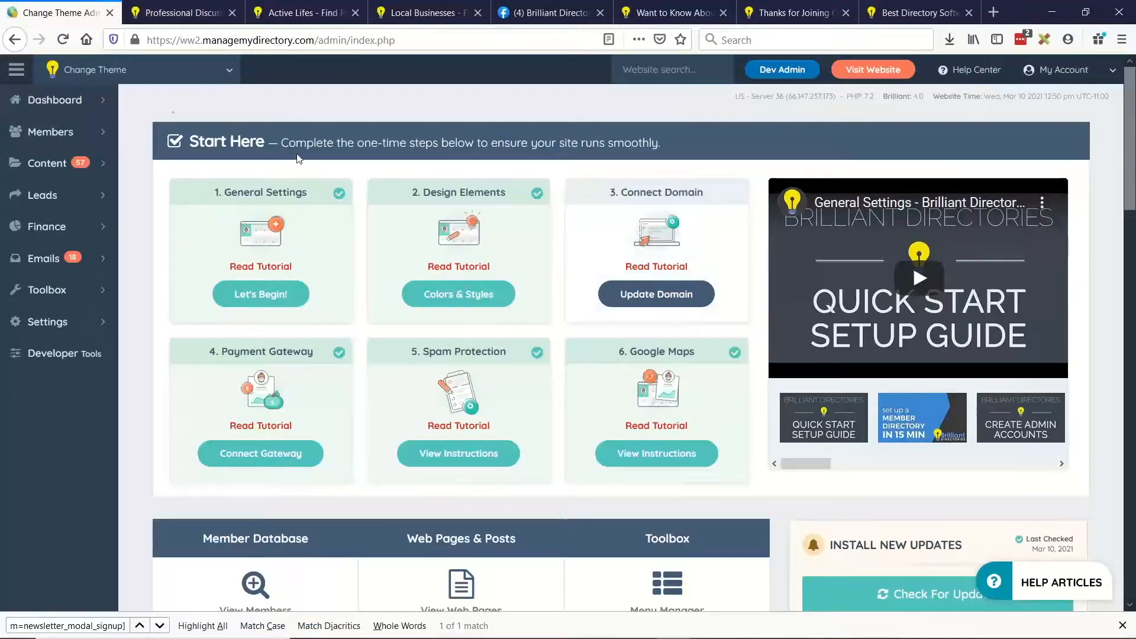
{"action": "left_click", "coordinate": [110, 328]}
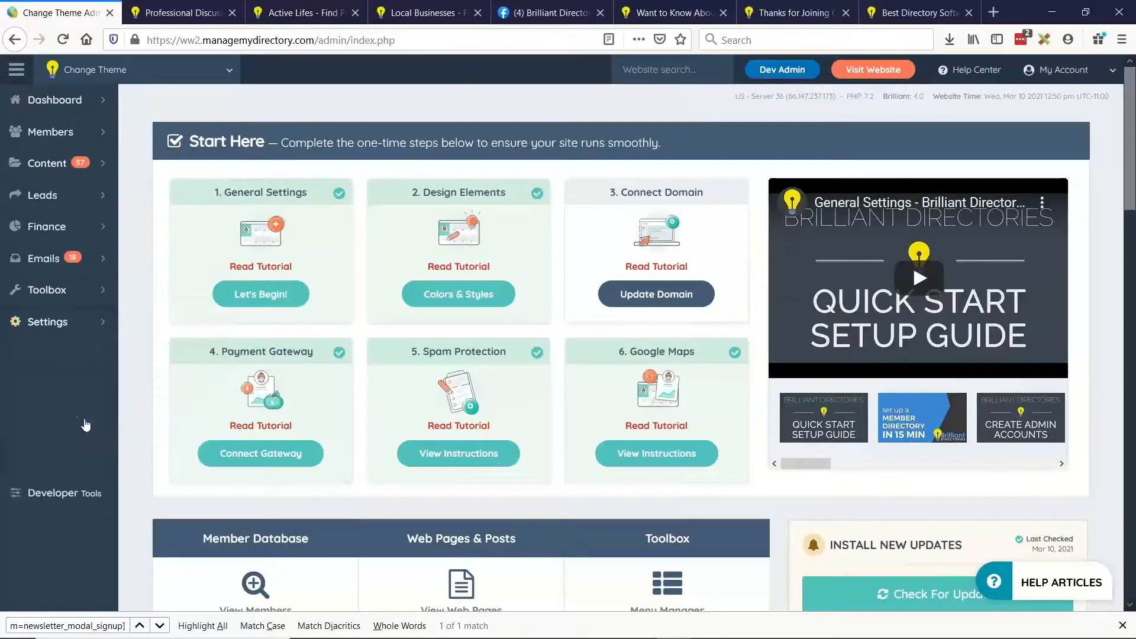
{"action": "left_click", "coordinate": [42, 374]}
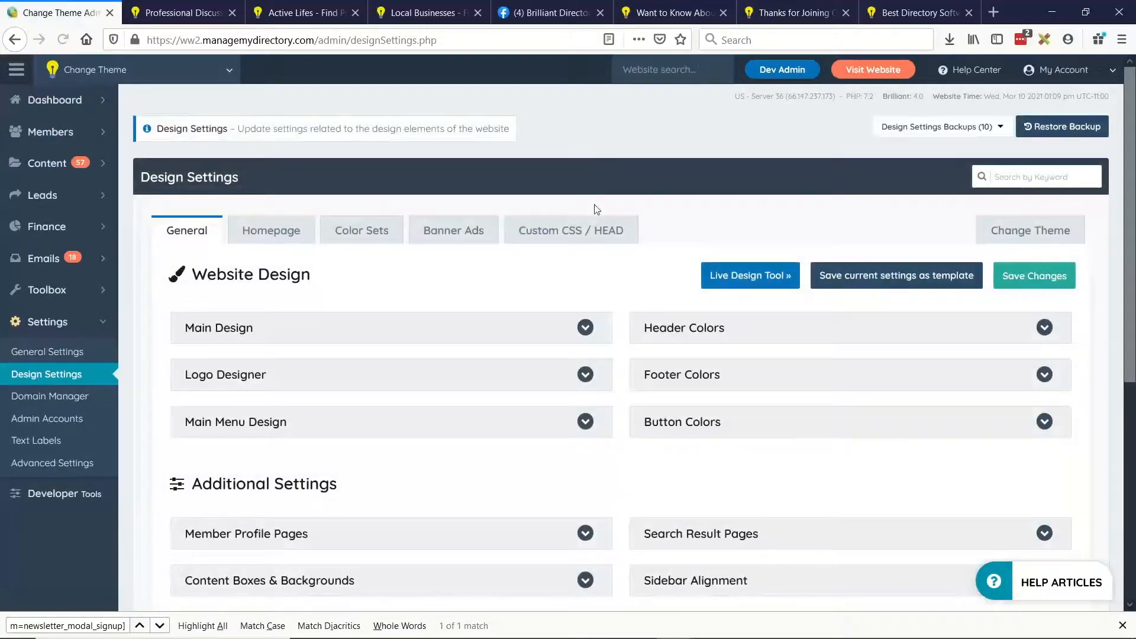
{"action": "scroll", "coordinate": [480, 319], "scroll_direction": "down", "scroll_amount": 2}
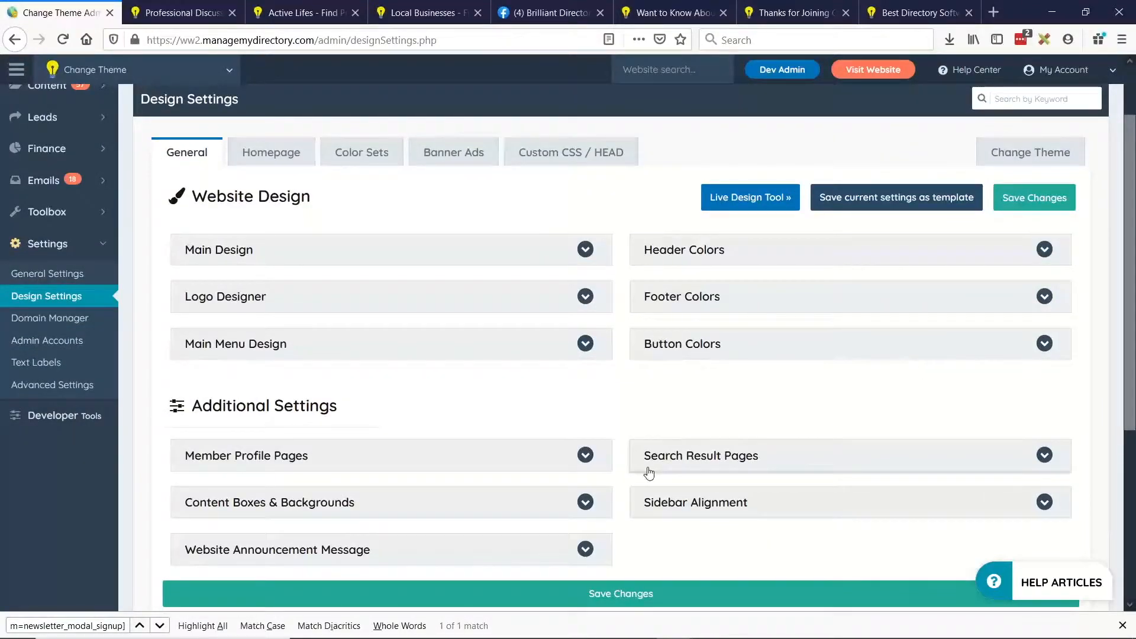
{"action": "left_click", "coordinate": [796, 468]}
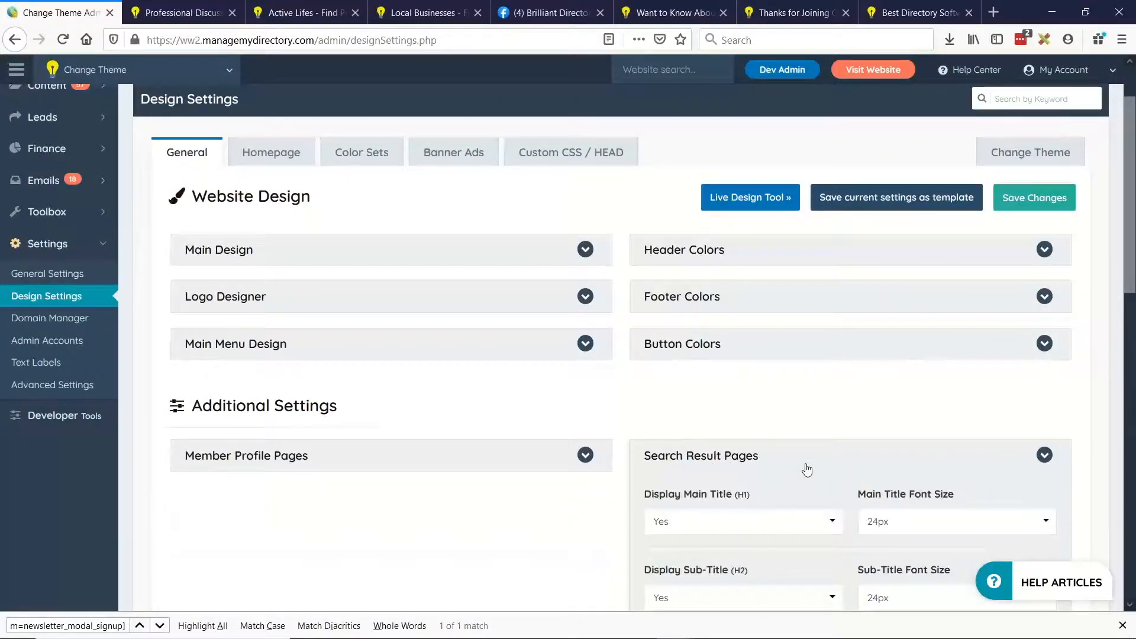
{"action": "scroll", "coordinate": [806, 471], "scroll_direction": "down", "scroll_amount": 7}
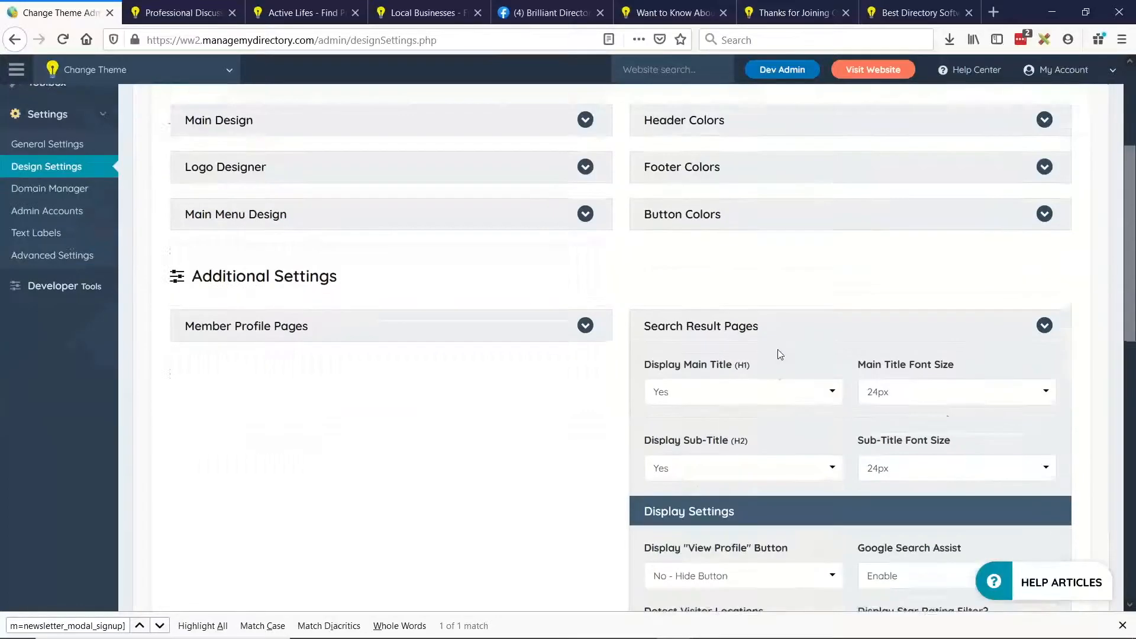
{"action": "scroll", "coordinate": [806, 327], "scroll_direction": "down", "scroll_amount": 2}
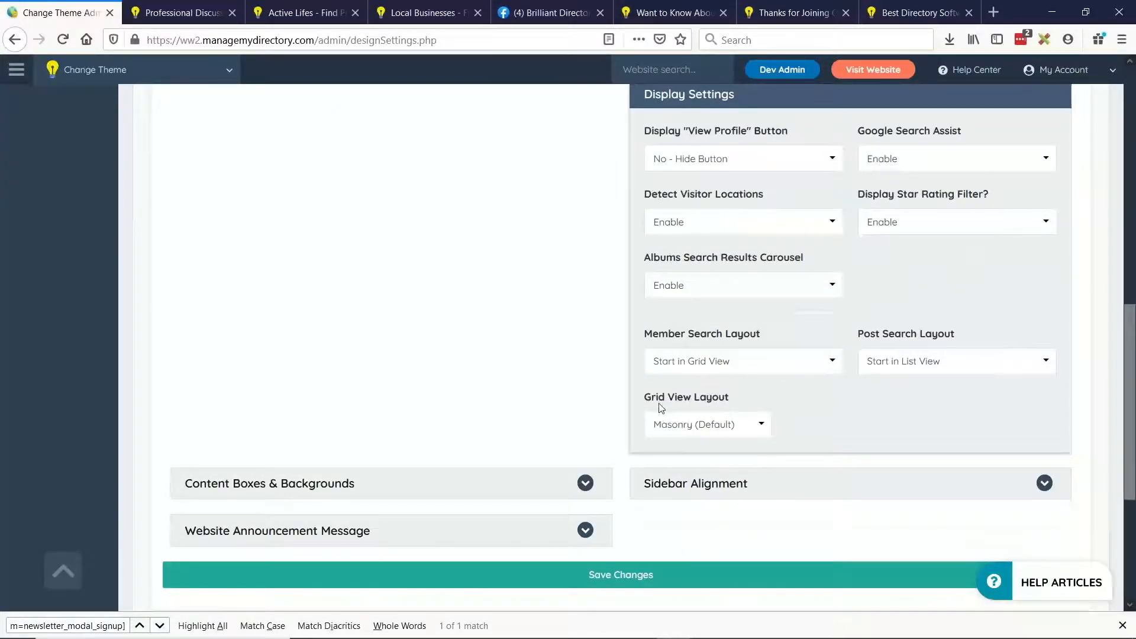
- Keep Member Search Layout on Start in Grid View, set Grid View Layout to Structured, and save the changes
{"action": "left_click", "coordinate": [666, 365]}
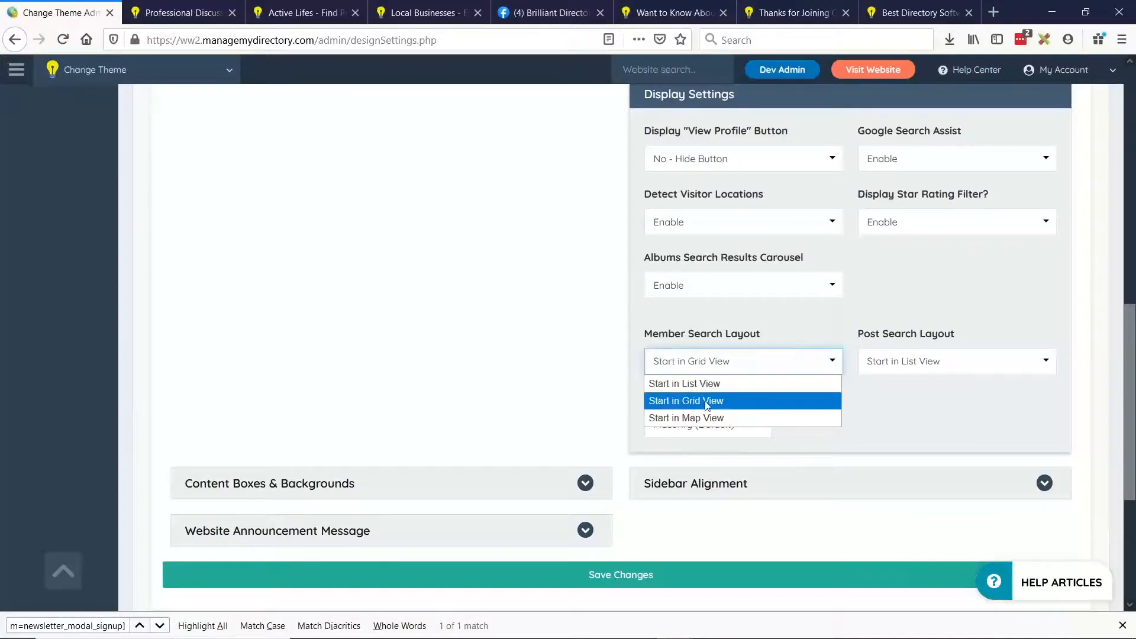
{"action": "left_click", "coordinate": [905, 407]}
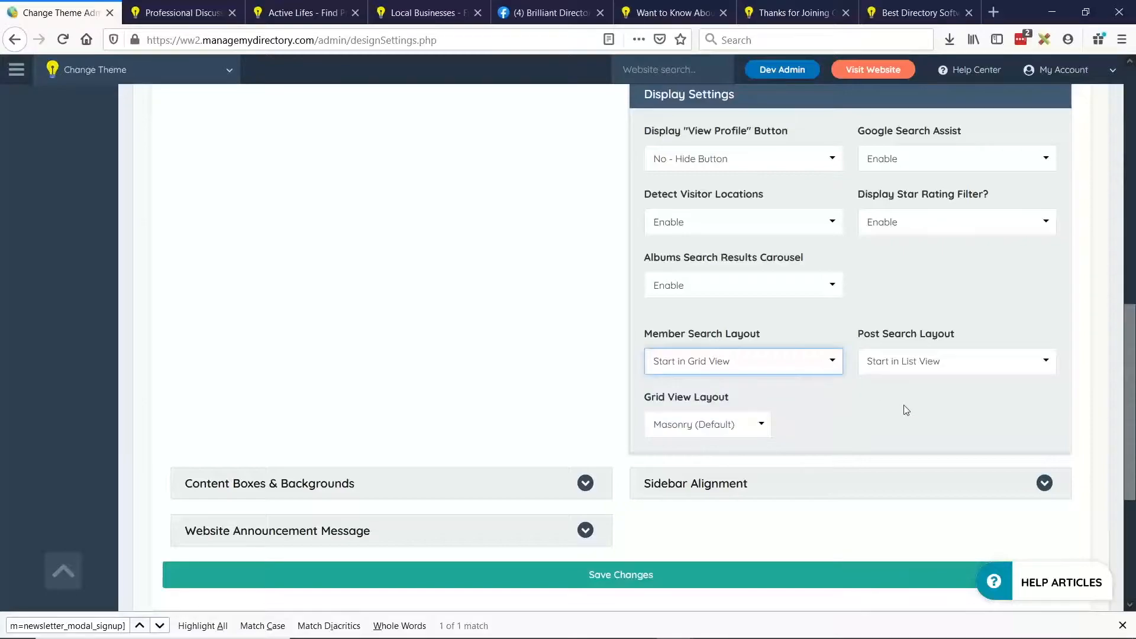
{"action": "left_click", "coordinate": [745, 413]}
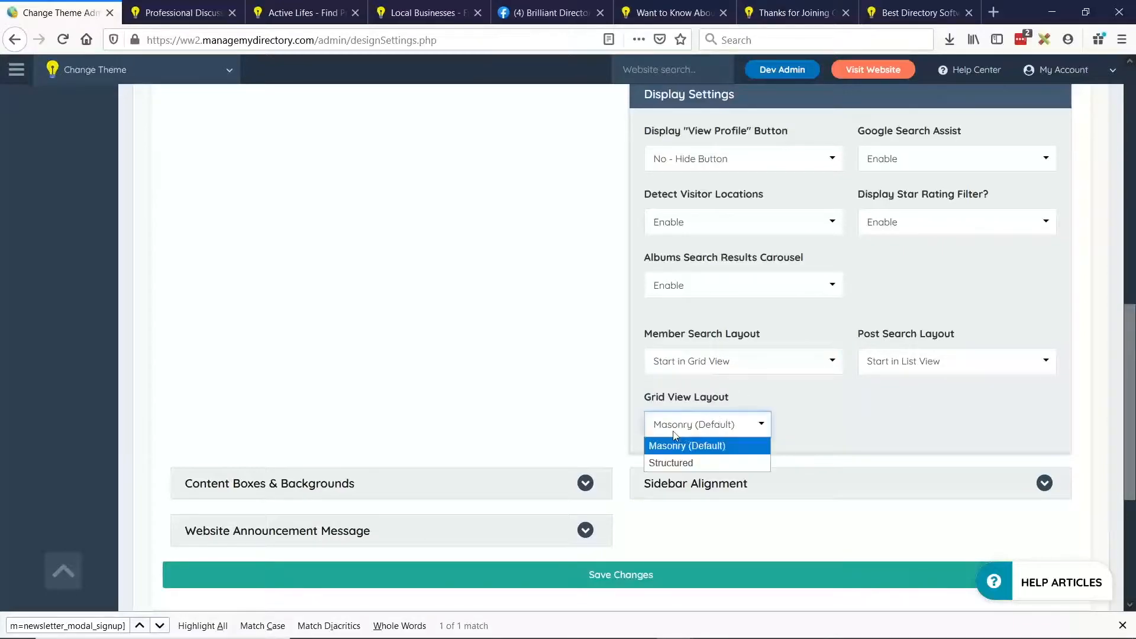
{"action": "left_click", "coordinate": [698, 466]}
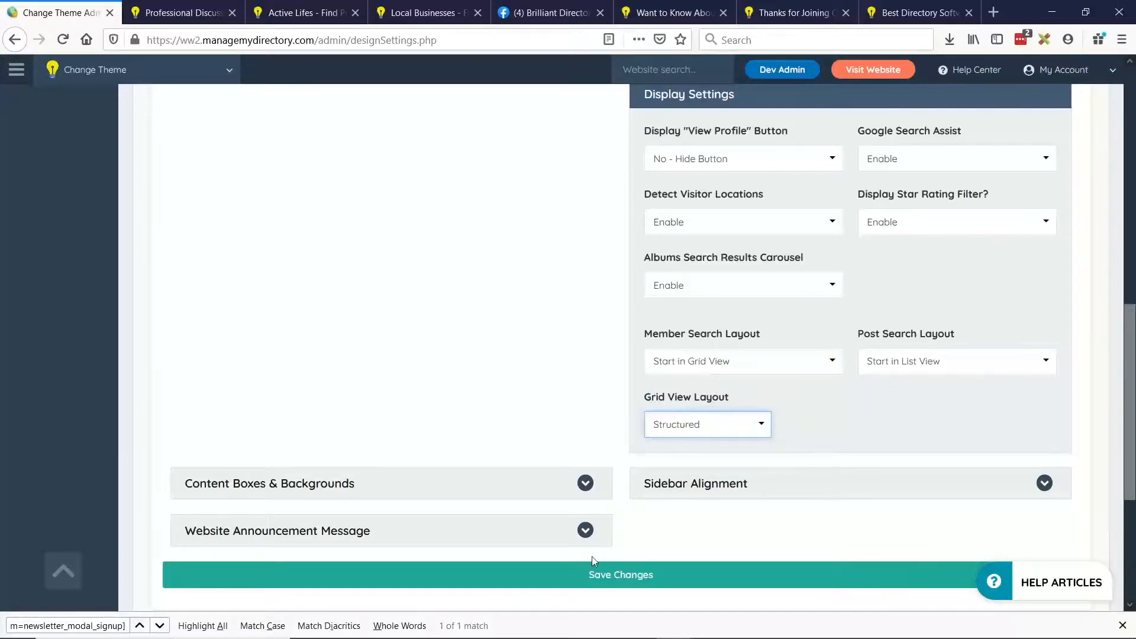
{"action": "left_click", "coordinate": [648, 583]}
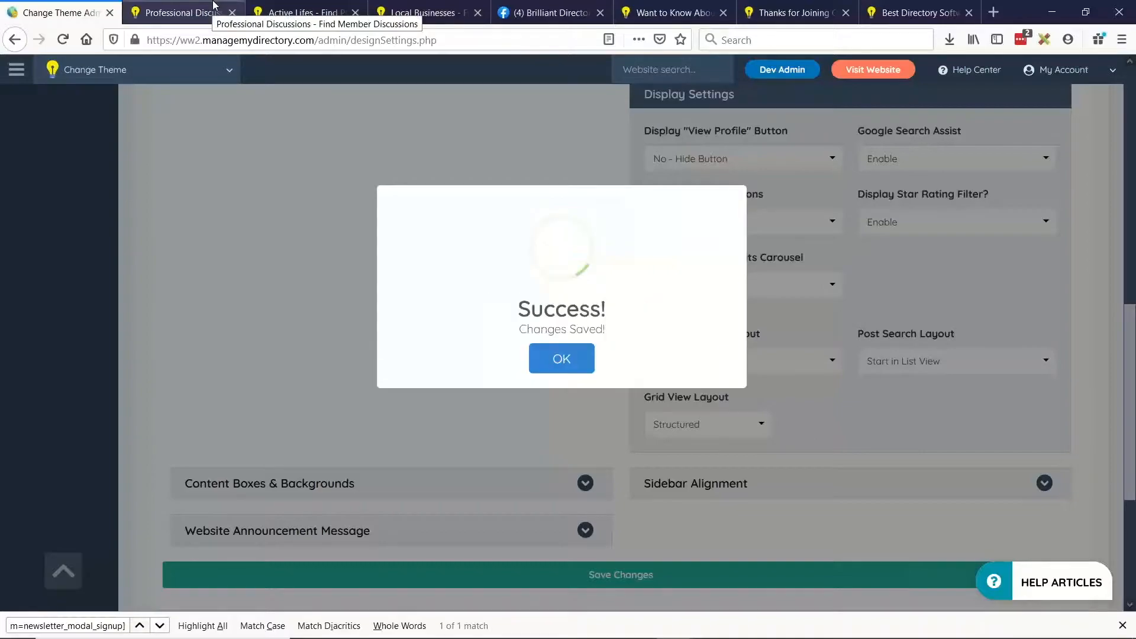
{"action": "left_click", "coordinate": [573, 368]}
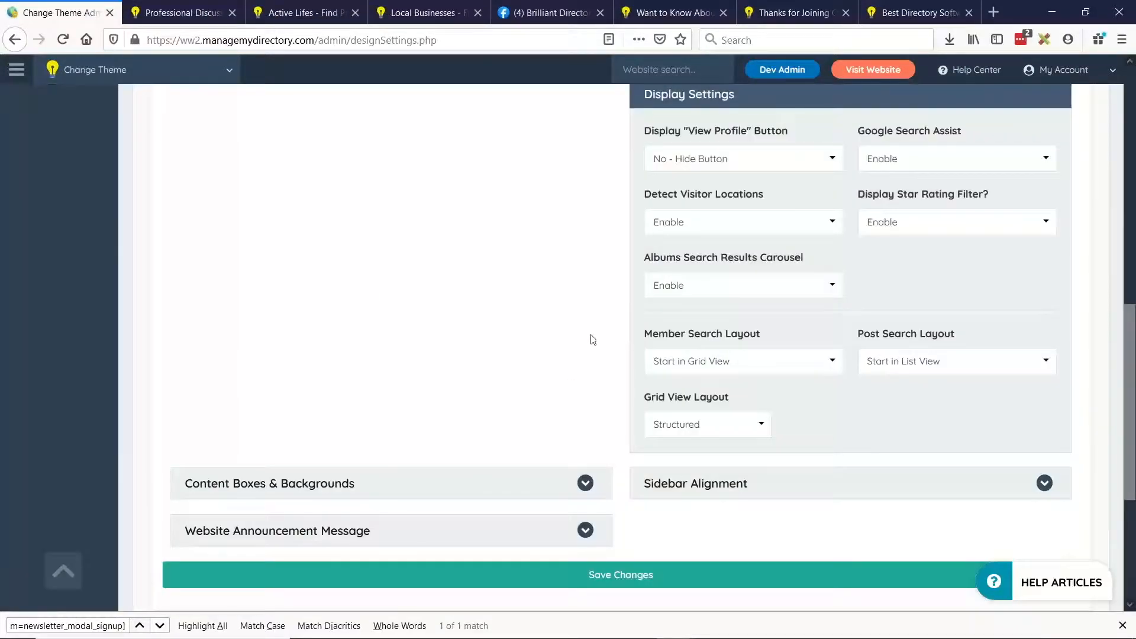
- Go back to the Active Life results page and duplicate it in a new browser tab
{"action": "left_click", "coordinate": [177, 12]}
{"action": "left_click", "coordinate": [358, 7]}
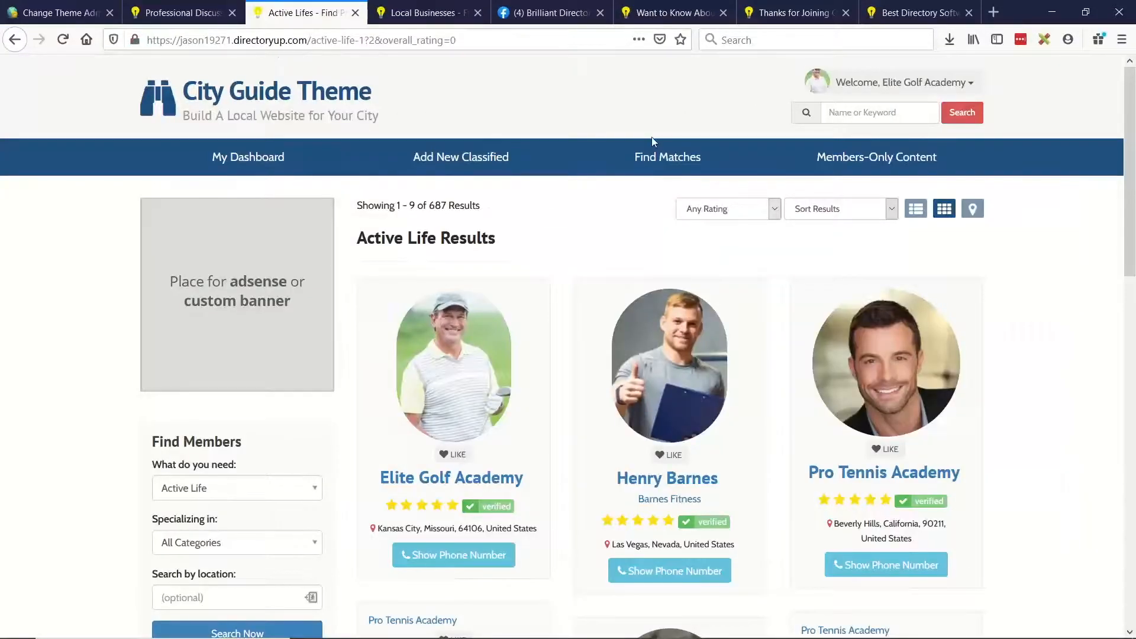
{"action": "scroll", "coordinate": [399, 303], "scroll_direction": "down", "scroll_amount": 3}
{"action": "right_click", "coordinate": [277, 13]}
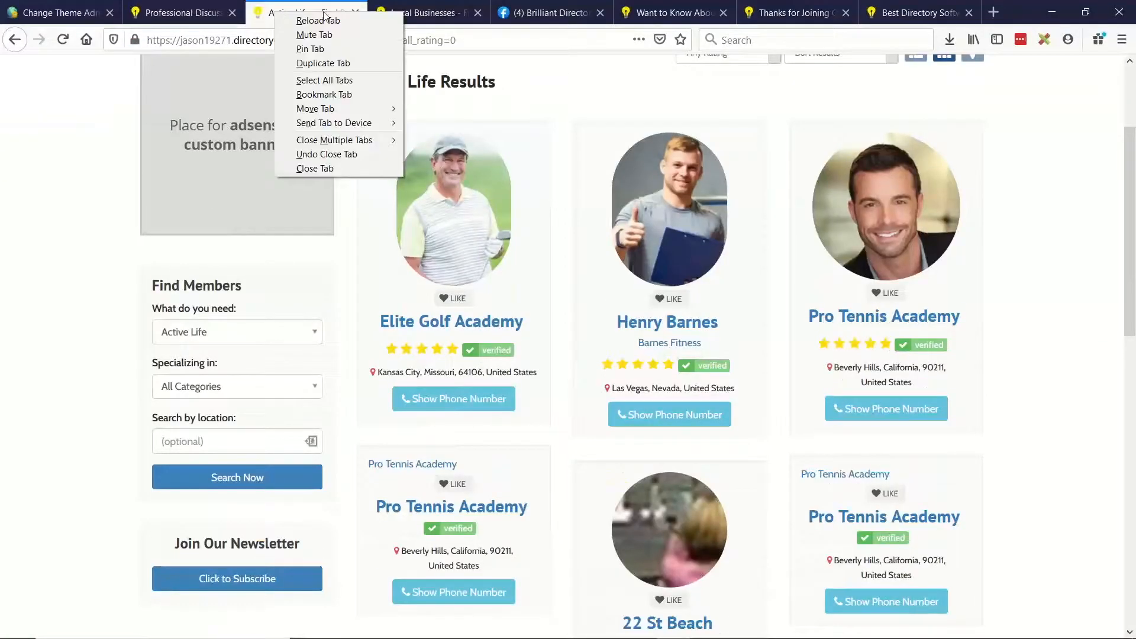
{"action": "left_click", "coordinate": [354, 64]}
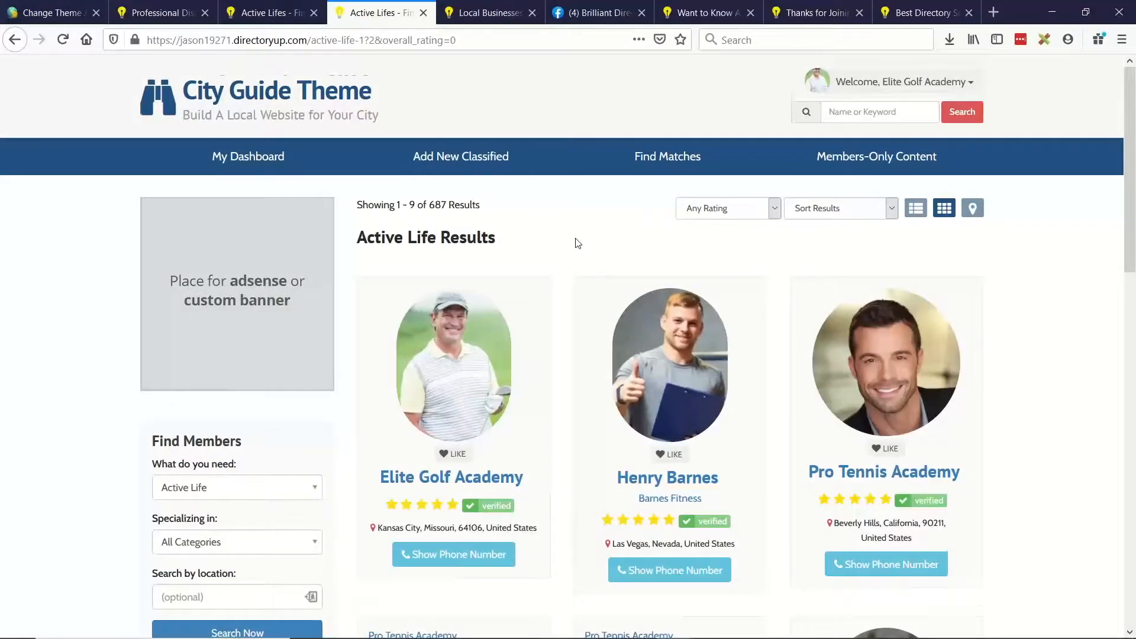
- Examine the row alignment of the member cards on the duplicated Active Life results page
{"action": "scroll", "coordinate": [598, 215], "scroll_direction": "down", "scroll_amount": 5}
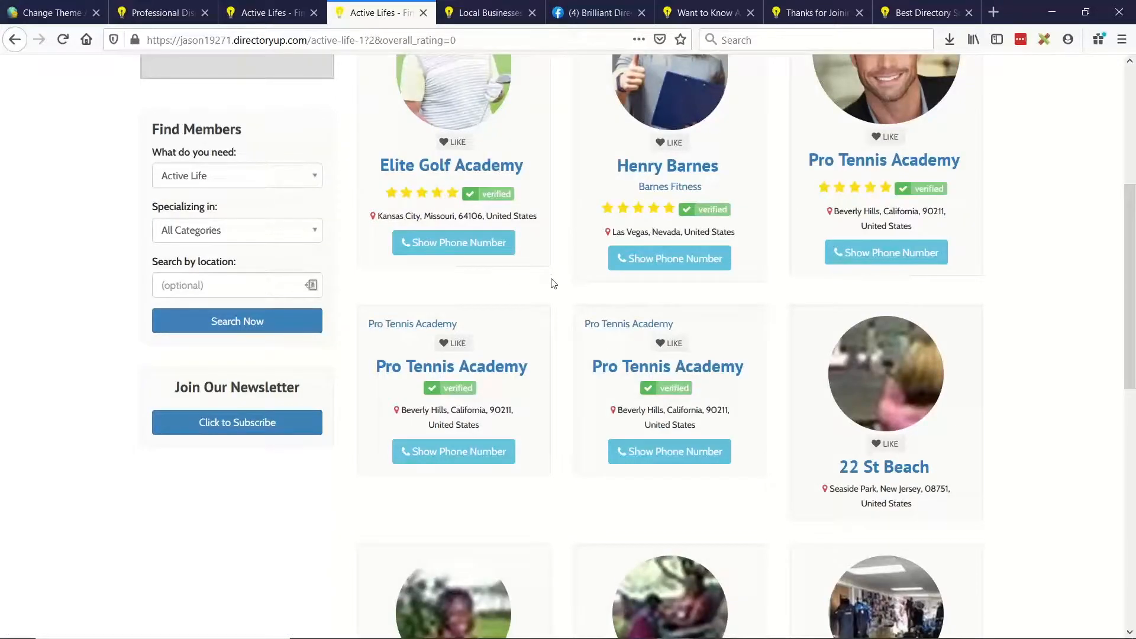
{"action": "scroll", "coordinate": [560, 272], "scroll_direction": "down", "scroll_amount": 1}
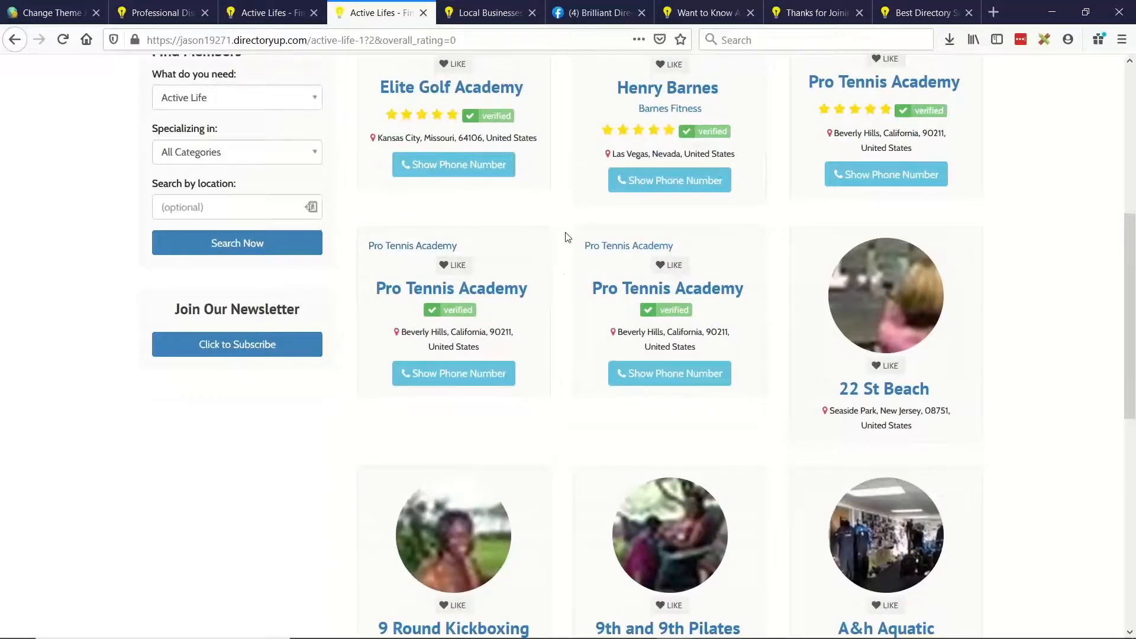
{"action": "scroll", "coordinate": [484, 277], "scroll_direction": "down", "scroll_amount": 2}
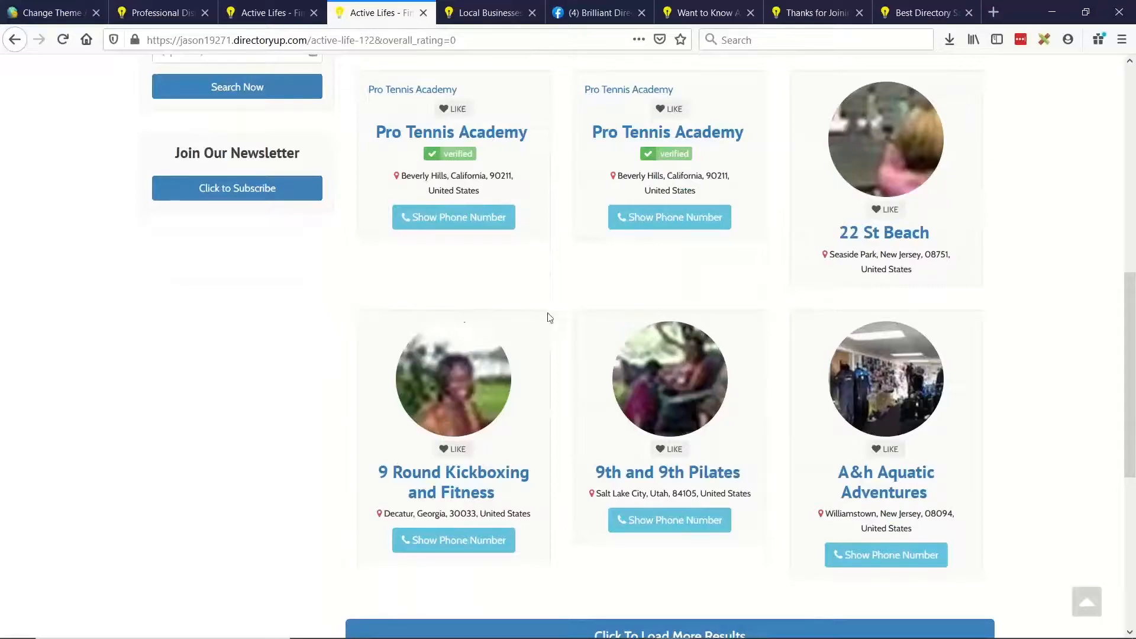
{"action": "scroll", "coordinate": [913, 403], "scroll_direction": "up", "scroll_amount": 3}
{"action": "scroll", "coordinate": [913, 403], "scroll_direction": "up", "scroll_amount": 2}
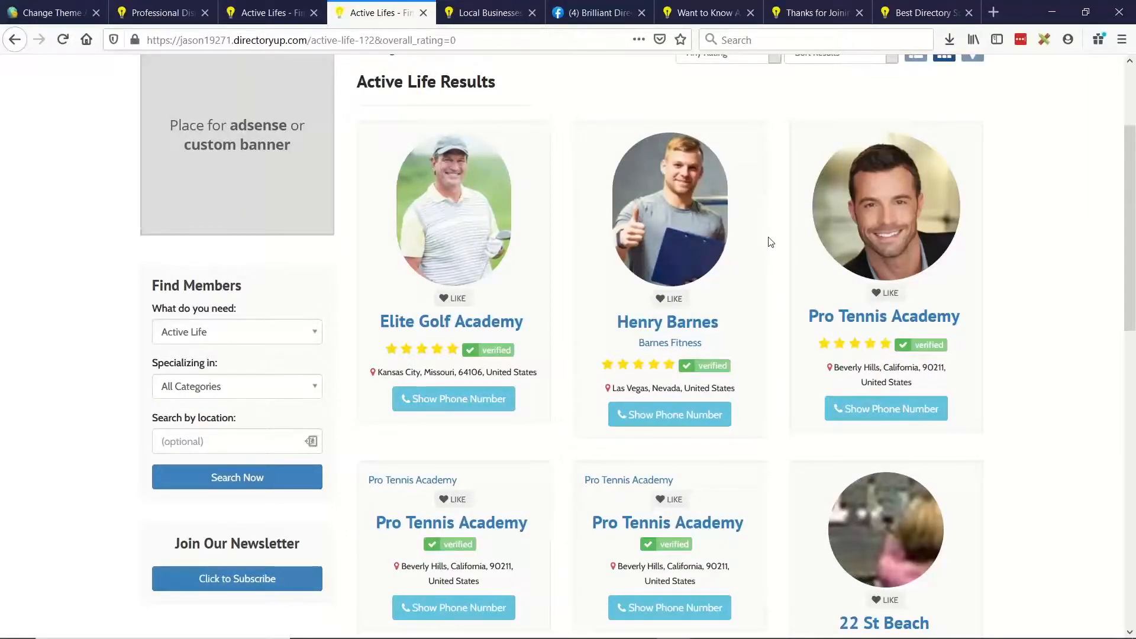
{"action": "scroll", "coordinate": [777, 240], "scroll_direction": "down", "scroll_amount": 1}
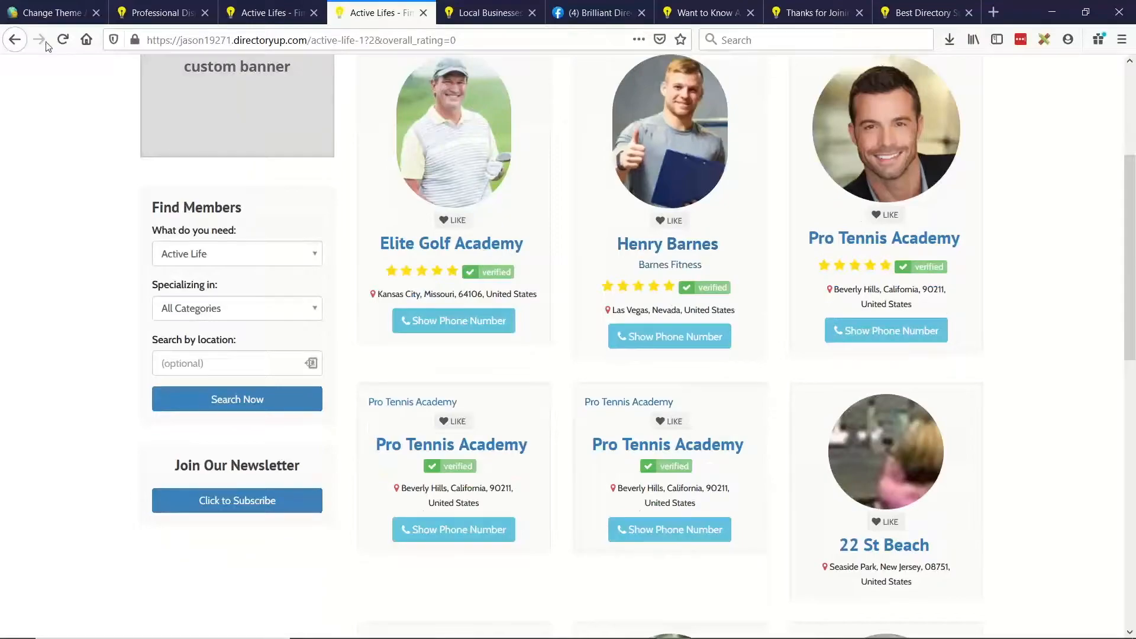
- Return to the Design Settings and open the Grid View Layout options under Search Result Pages
{"action": "left_click", "coordinate": [52, 12]}
{"action": "scroll", "coordinate": [309, 146], "scroll_direction": "up", "scroll_amount": 5}
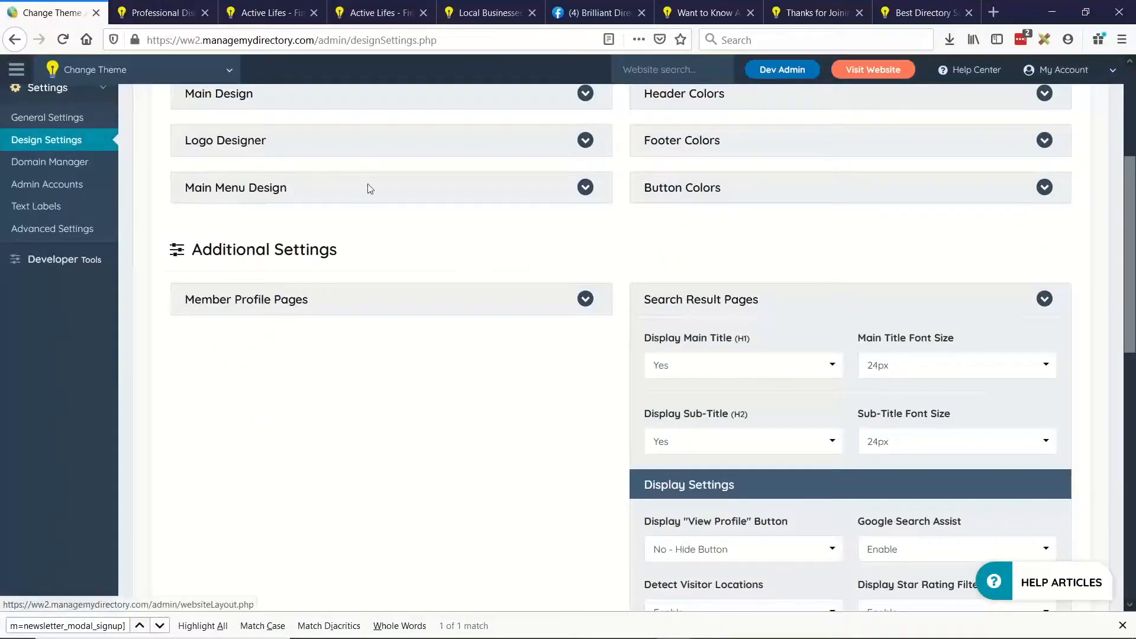
{"action": "scroll", "coordinate": [668, 321], "scroll_direction": "down", "scroll_amount": 4}
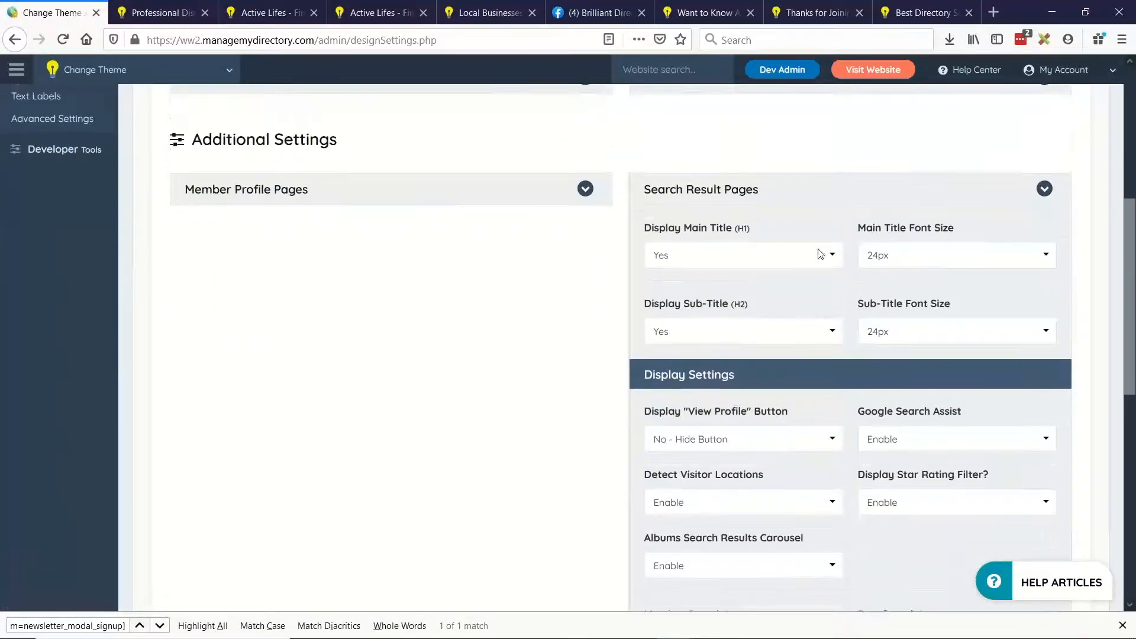
{"action": "scroll", "coordinate": [727, 456], "scroll_direction": "down", "scroll_amount": 1}
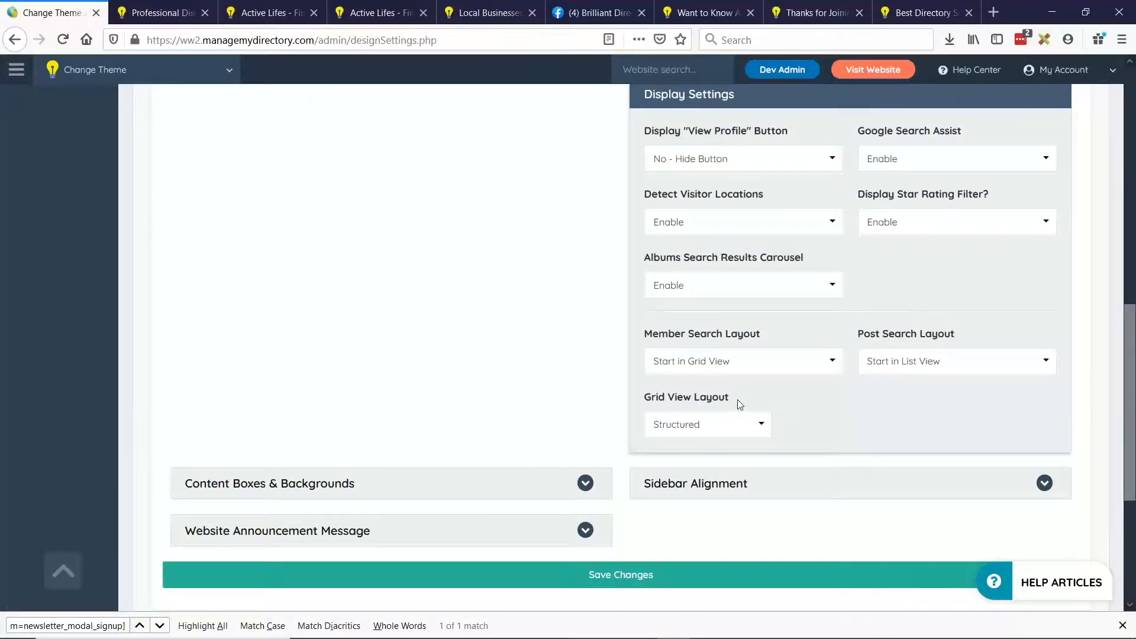
{"action": "left_click", "coordinate": [713, 426]}
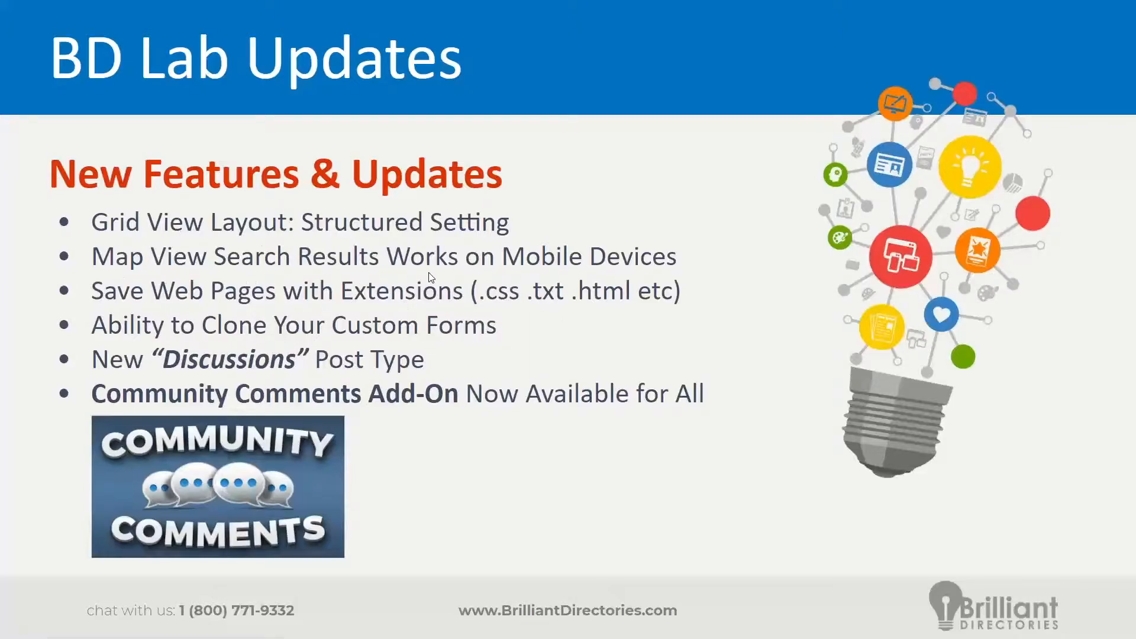
- Go to the Local Business Results page and compare its list, grid and map views, ending in map view
{"action": "key", "text": "alt+Tab"}
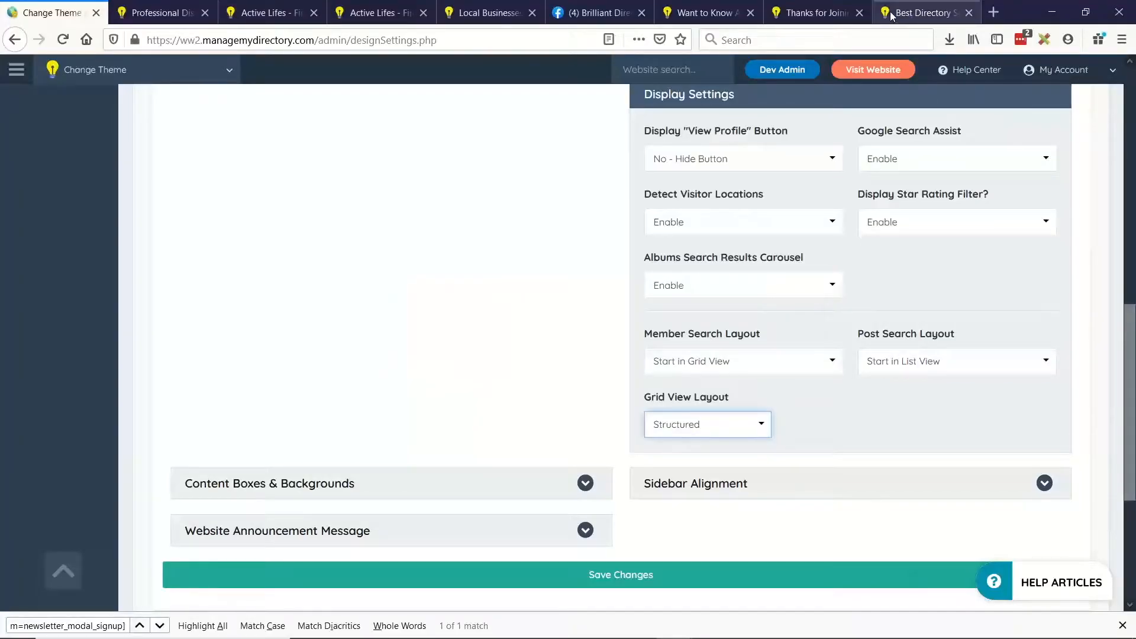
{"action": "left_click", "coordinate": [817, 15]}
{"action": "left_click", "coordinate": [521, 16]}
{"action": "scroll", "coordinate": [944, 292], "scroll_direction": "up", "scroll_amount": 8}
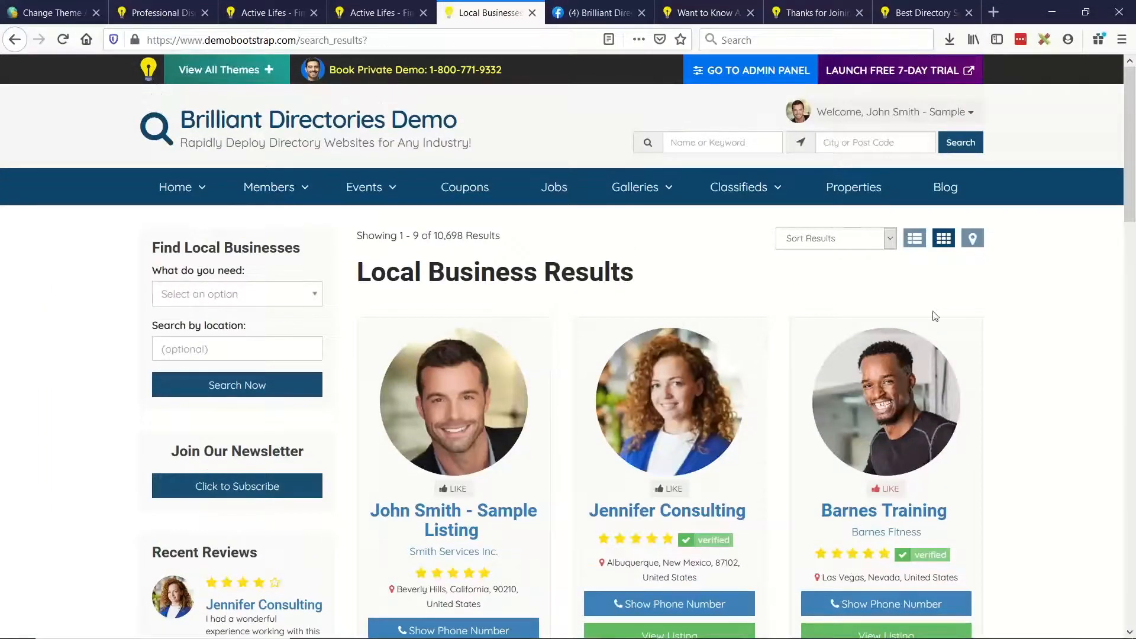
{"action": "left_click", "coordinate": [921, 237]}
{"action": "left_click", "coordinate": [941, 240]}
{"action": "left_click", "coordinate": [973, 243]}
{"action": "left_click", "coordinate": [944, 243]}
{"action": "left_click", "coordinate": [973, 240]}
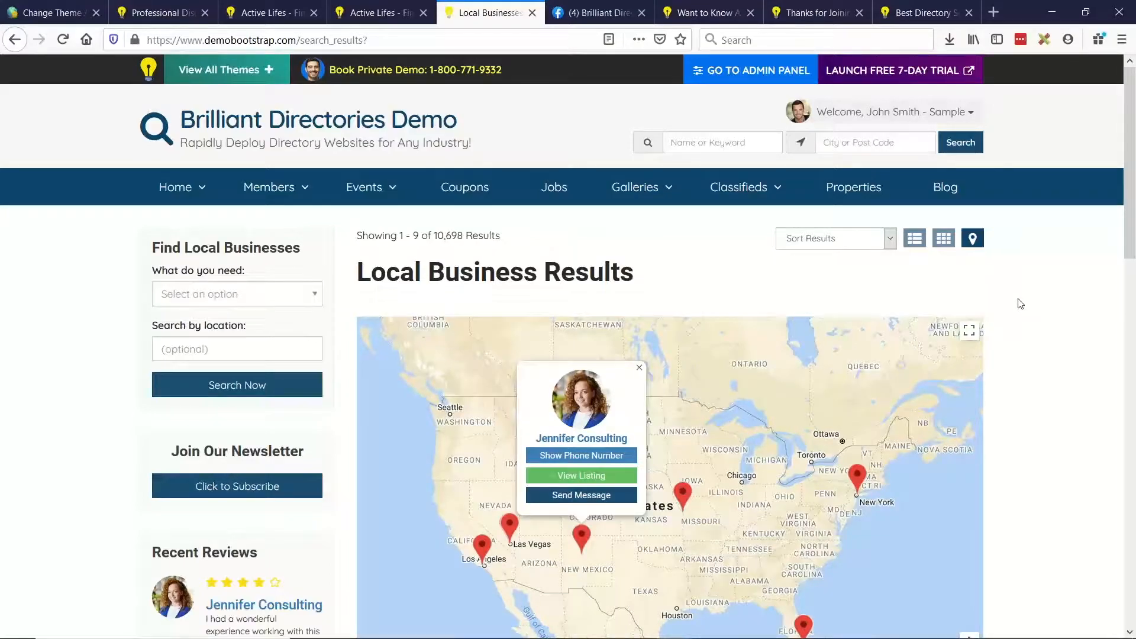
- Preview the Local Business Results page at mobile size and show the results in list view
{"action": "key", "text": "ctrl+shift+m"}
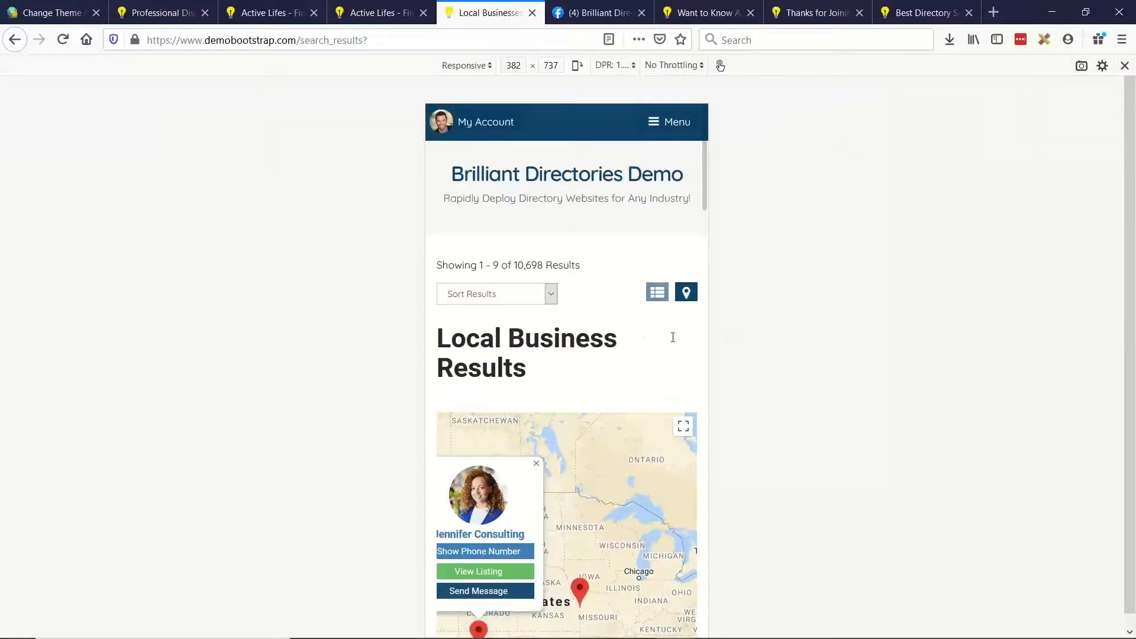
{"action": "left_click", "coordinate": [654, 296]}
{"action": "scroll", "coordinate": [669, 278], "scroll_direction": "down", "scroll_amount": 2}
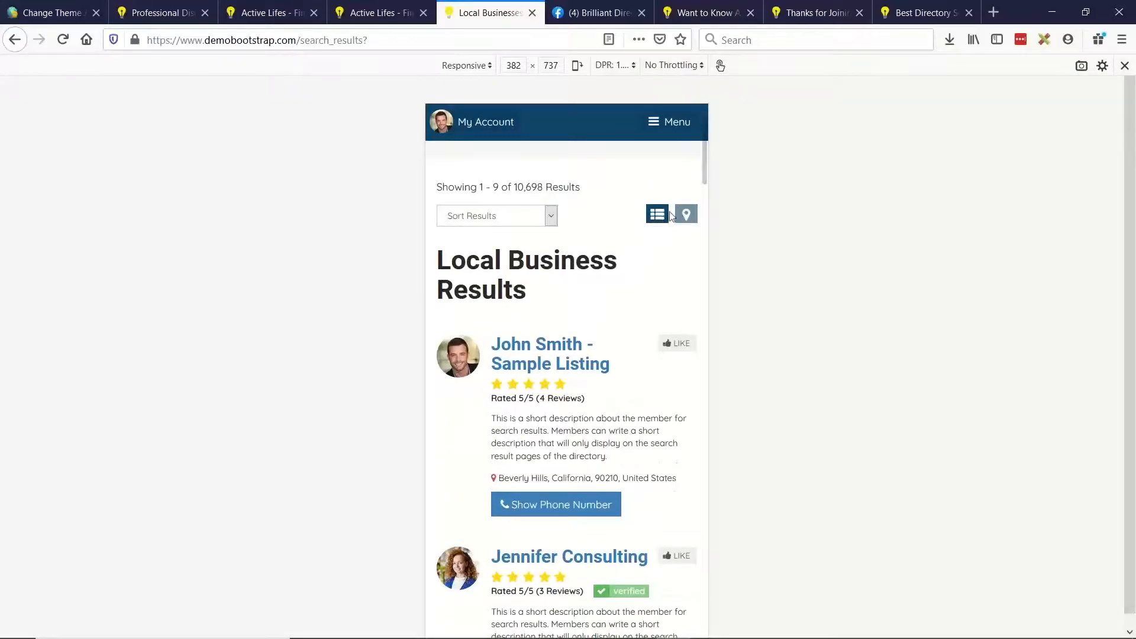
{"action": "scroll", "coordinate": [604, 272], "scroll_direction": "down", "scroll_amount": 1}
{"action": "scroll", "coordinate": [556, 328], "scroll_direction": "up", "scroll_amount": 1}
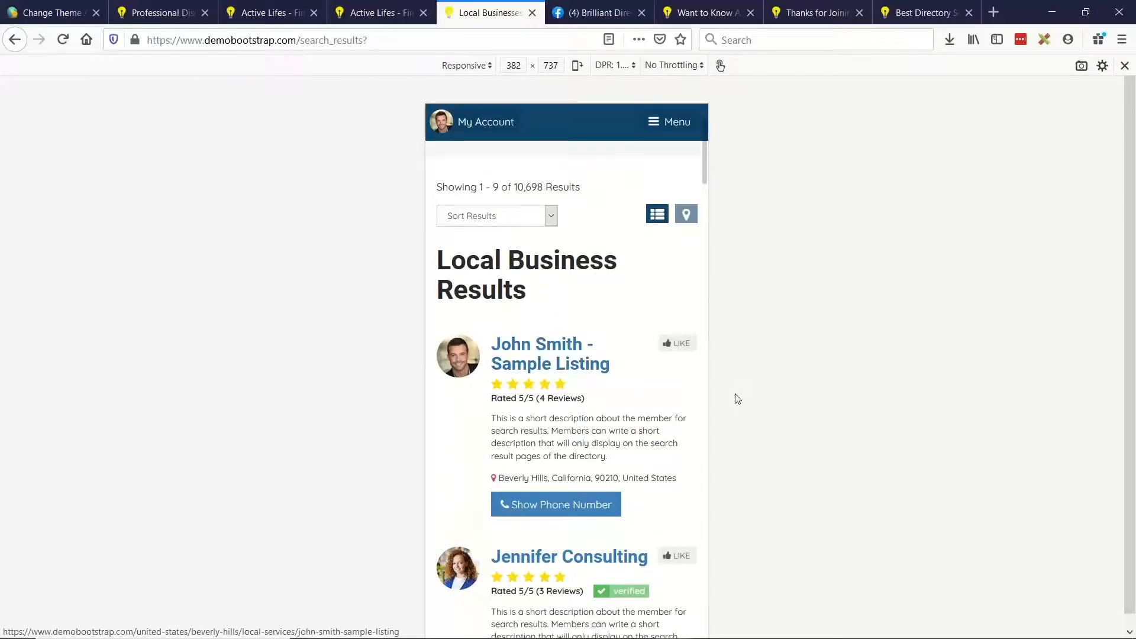
- Narrow the mobile preview to 328 px wide and check the results in map view before leaving the preview
{"action": "left_click_drag", "start_coordinate": [716, 394], "coordinate": [687, 393]}
{"action": "left_click", "coordinate": [666, 252]}
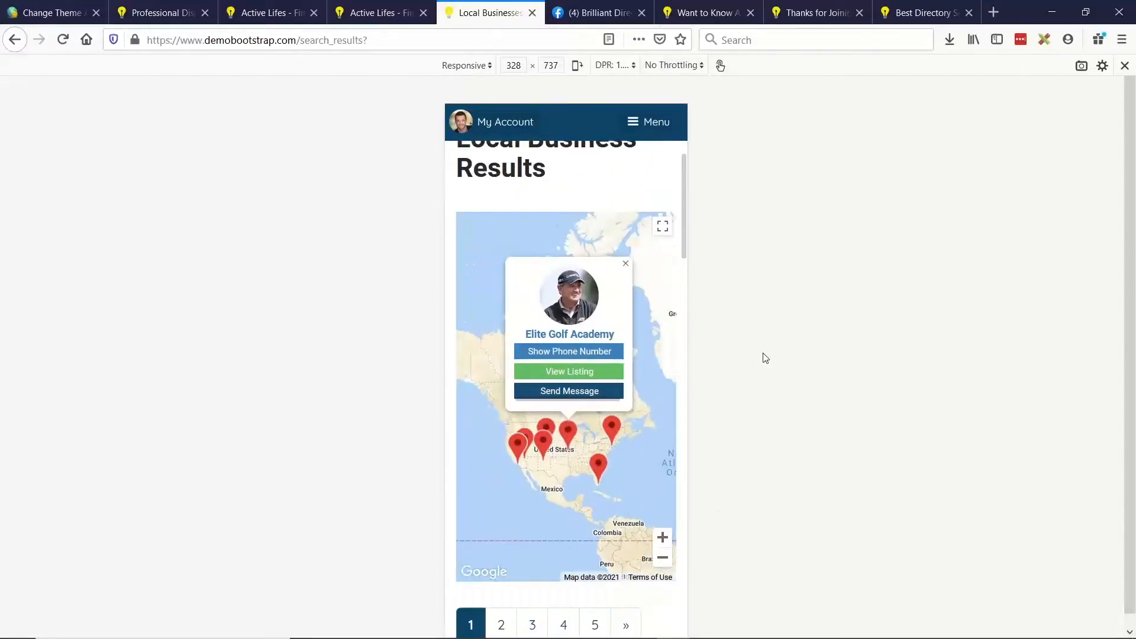
{"action": "scroll", "coordinate": [598, 211], "scroll_direction": "up", "scroll_amount": 2}
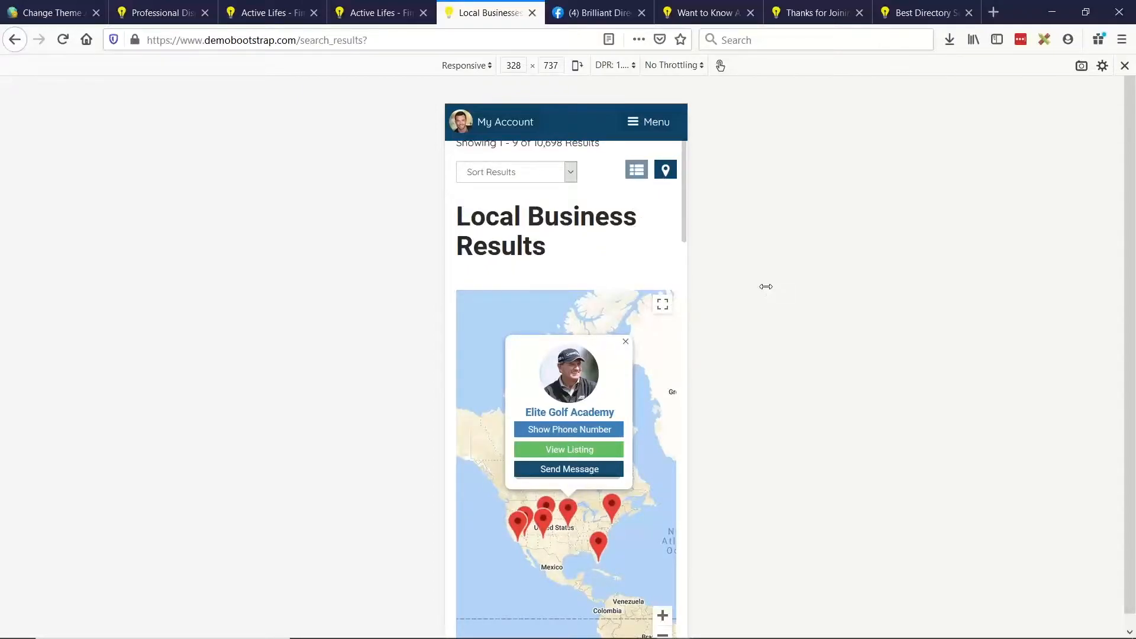
{"action": "key", "text": "ctrl+shift+m"}
{"action": "key", "text": "alt+Tab"}
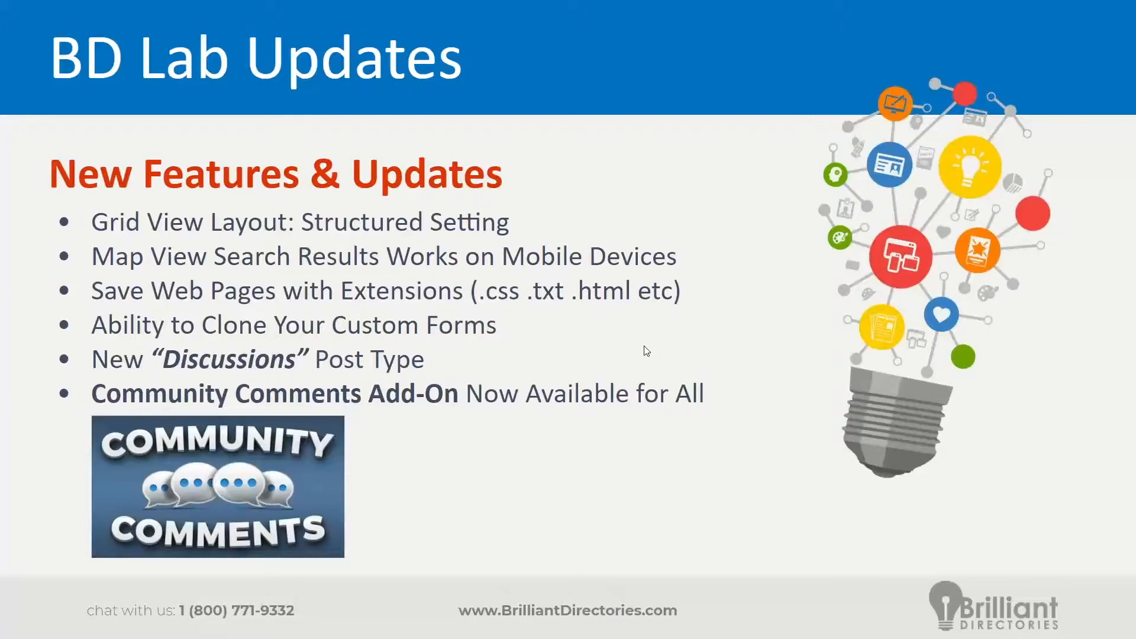
- Start a new web page in the admin's Web Page Builder and enter verified.txt as its page URL
{"action": "key", "text": "alt+Tab"}
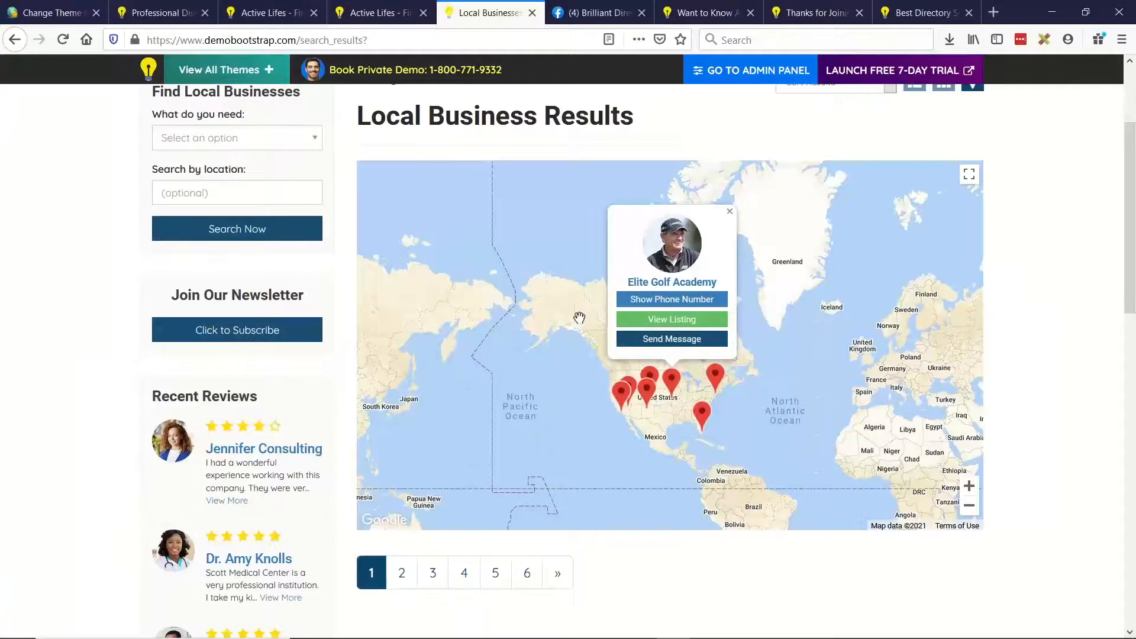
{"action": "key", "text": "ctrl+1"}
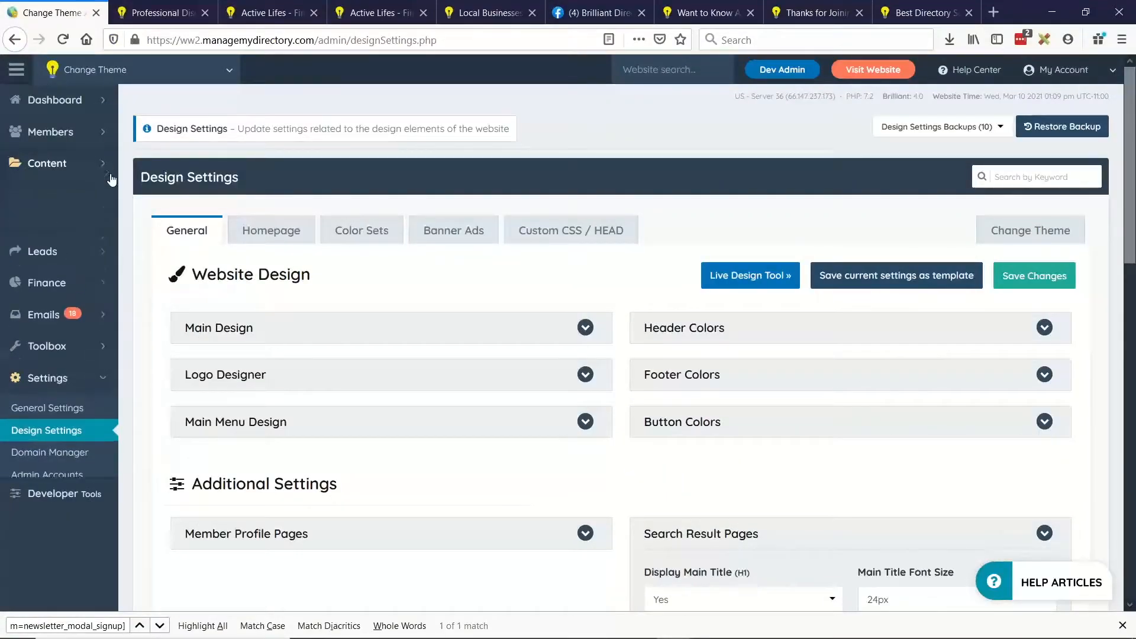
{"action": "left_click", "coordinate": [47, 194]}
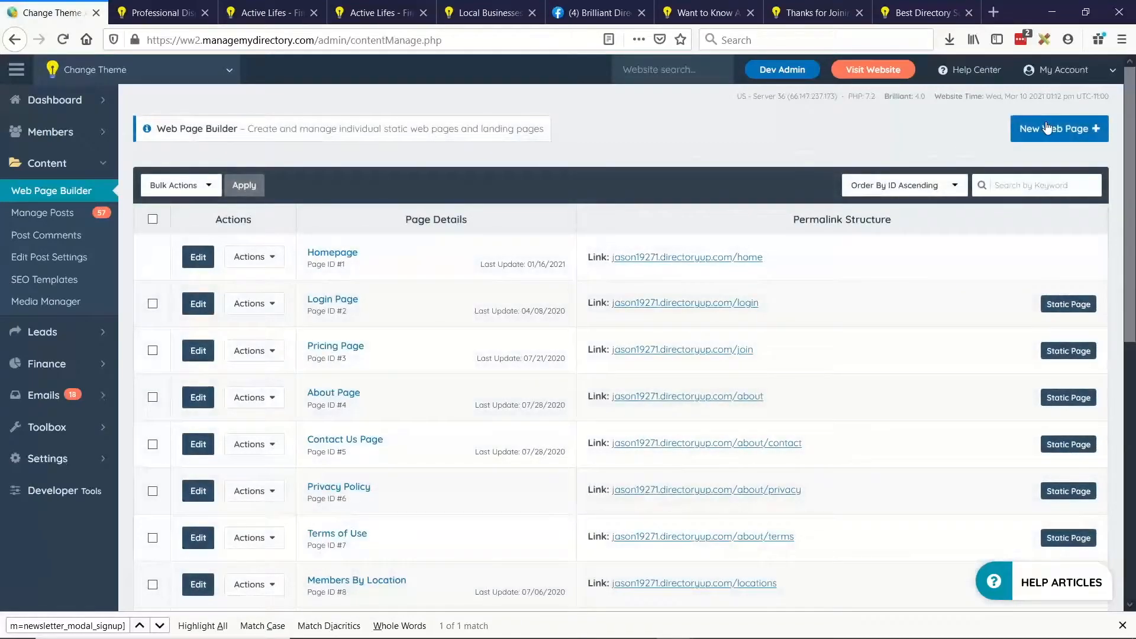
{"action": "left_click", "coordinate": [1048, 128]}
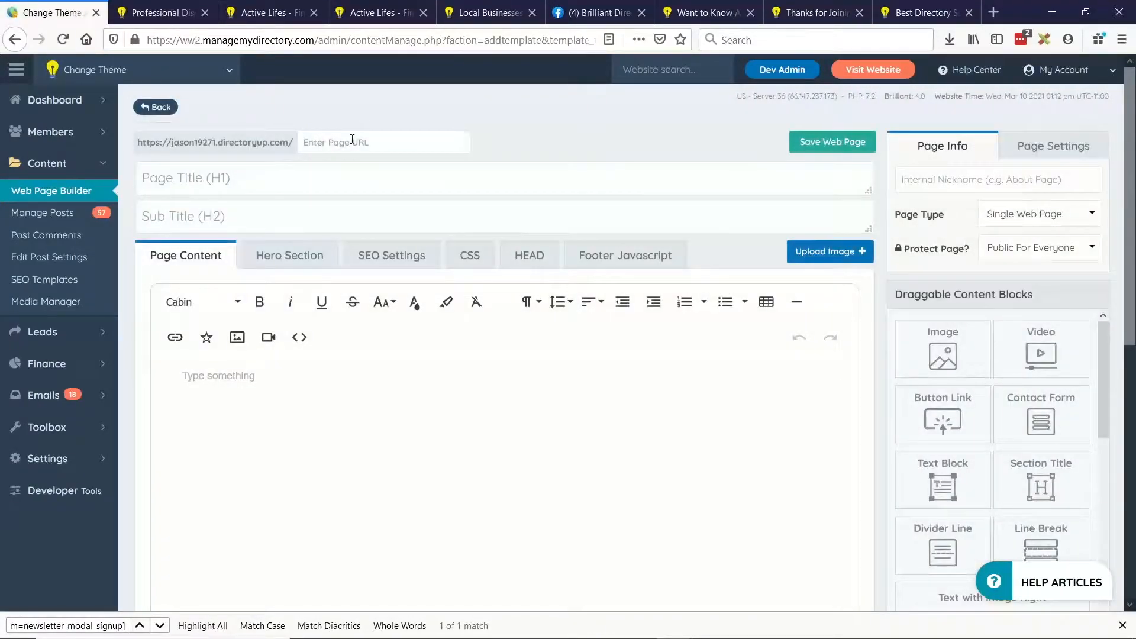
{"action": "left_click", "coordinate": [353, 141]}
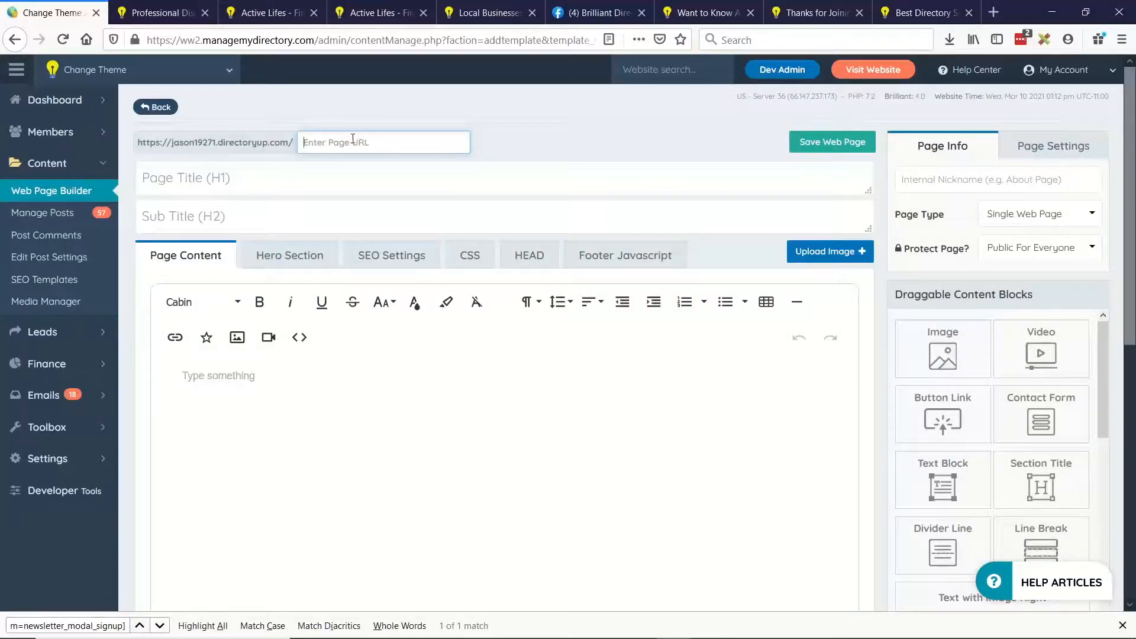
{"action": "type", "text": "verified.txt"}
{"action": "left_click", "coordinate": [337, 144]}
{"action": "left_click_drag", "start_coordinate": [351, 143], "coordinate": [279, 131]}
{"action": "left_click", "coordinate": [350, 144]}
- Set the page type to Custom Widget as Web Page and check which widgets are available to render
{"action": "left_click", "coordinate": [1023, 217]}
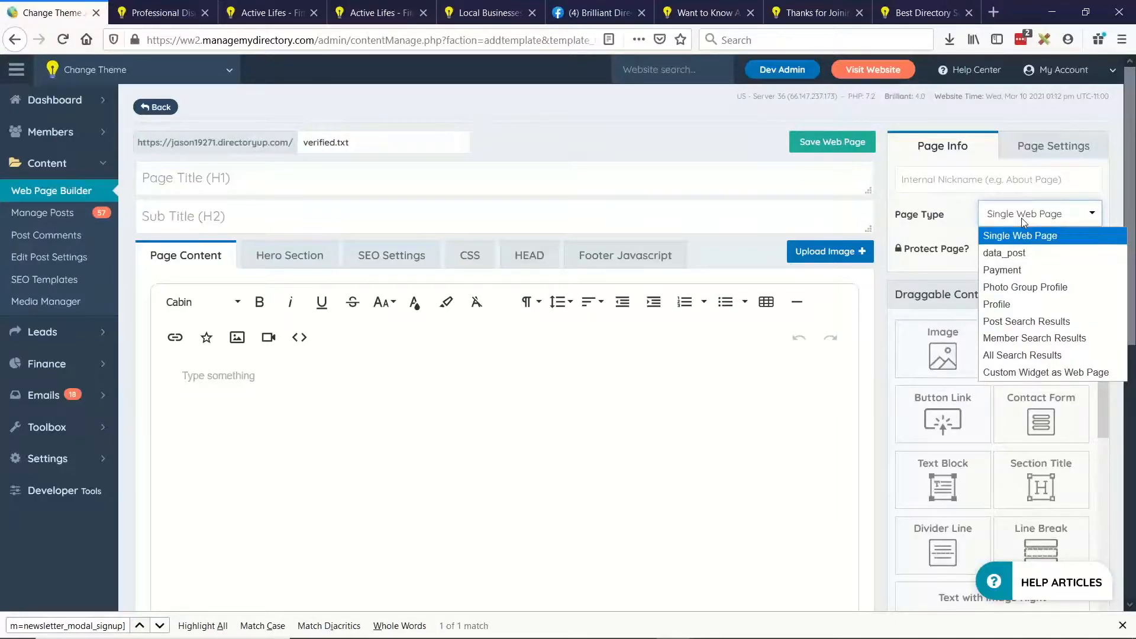
{"action": "left_click", "coordinate": [1034, 373]}
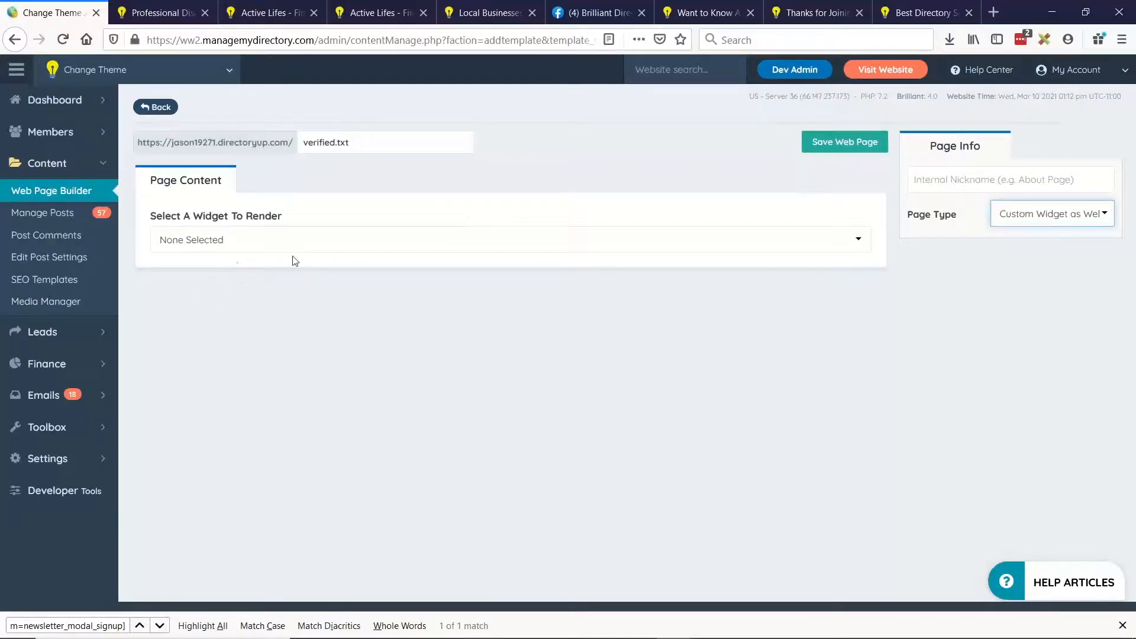
{"action": "left_click", "coordinate": [243, 248]}
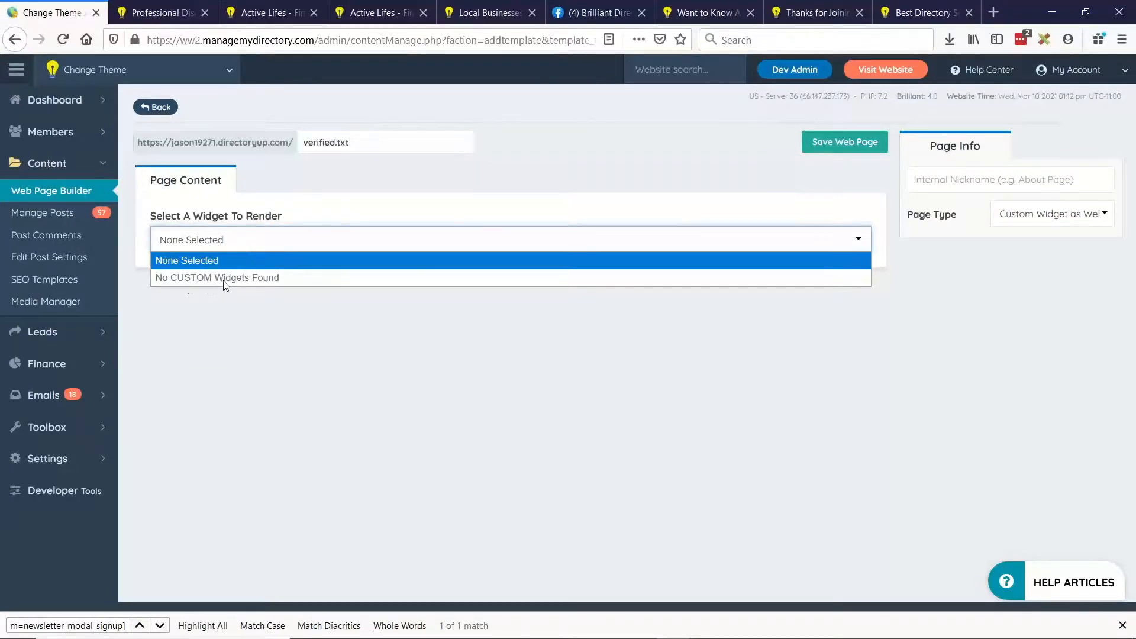
{"action": "left_click", "coordinate": [301, 359]}
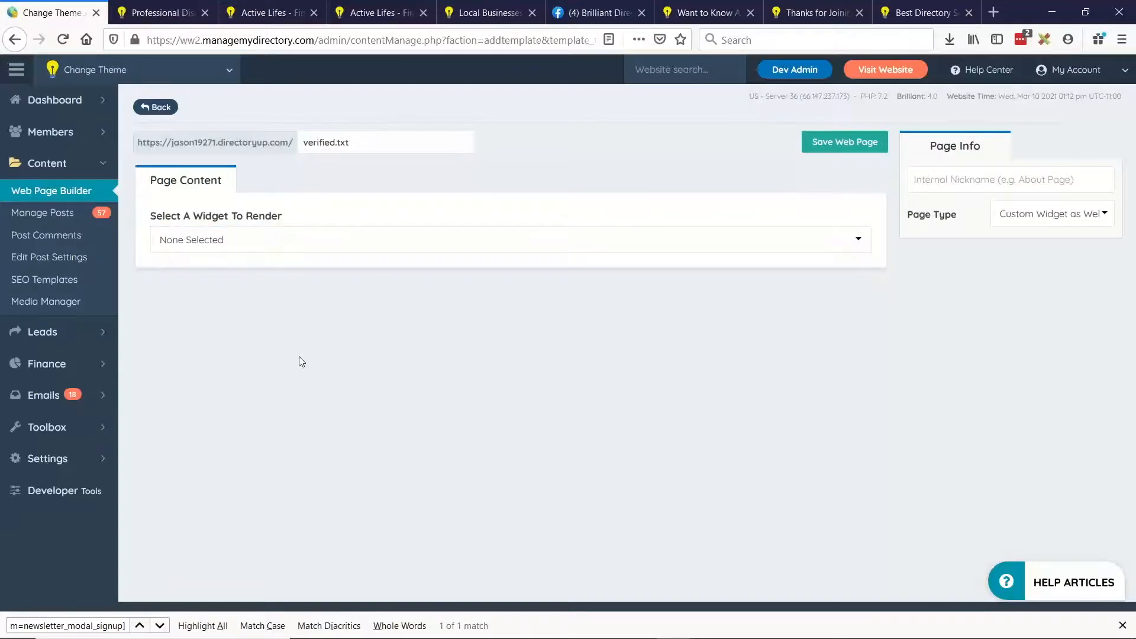
{"action": "left_click_drag", "start_coordinate": [303, 143], "coordinate": [396, 144]}
{"action": "left_click", "coordinate": [400, 143]}
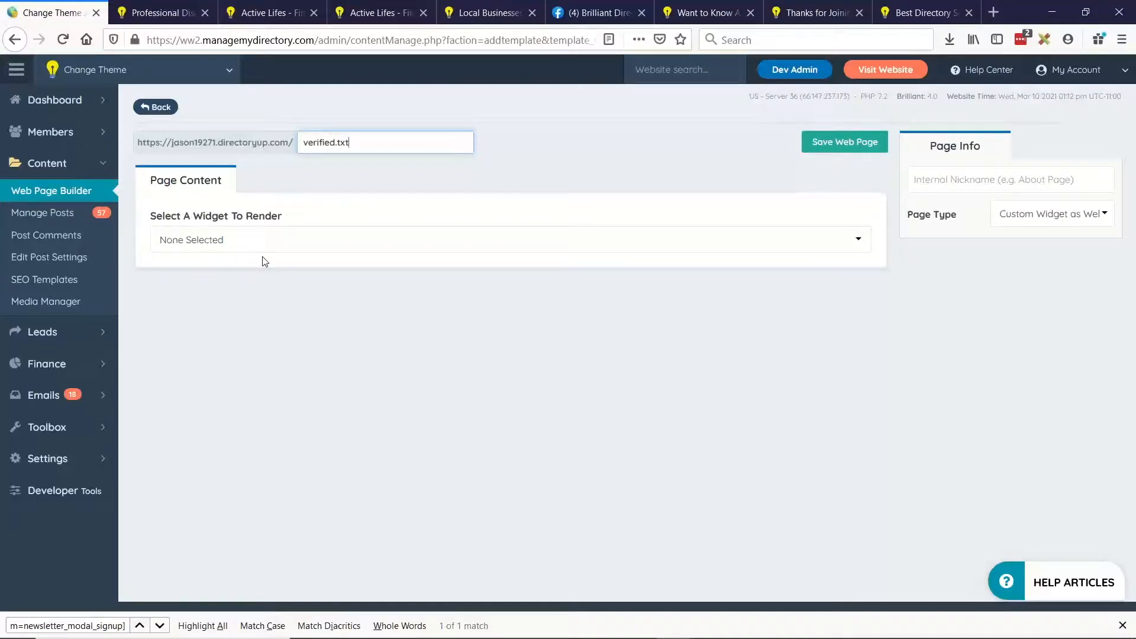
{"action": "triple_click", "coordinate": [371, 136]}
{"action": "left_click", "coordinate": [354, 143]}
{"action": "left_click_drag", "start_coordinate": [350, 143], "coordinate": [290, 141]}
{"action": "left_click", "coordinate": [410, 140]}
{"action": "key", "text": "alt+Tab"}
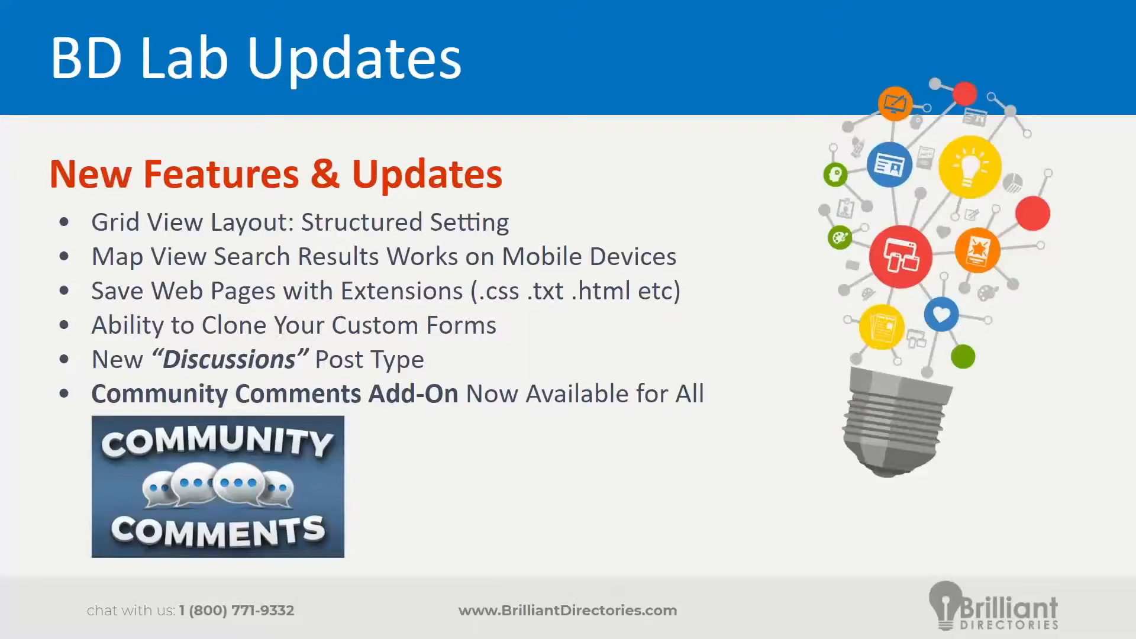
- Open the Form Manager and copy the Exit Survey form's shortcode to the clipboard
{"action": "key", "text": "alt+Tab"}
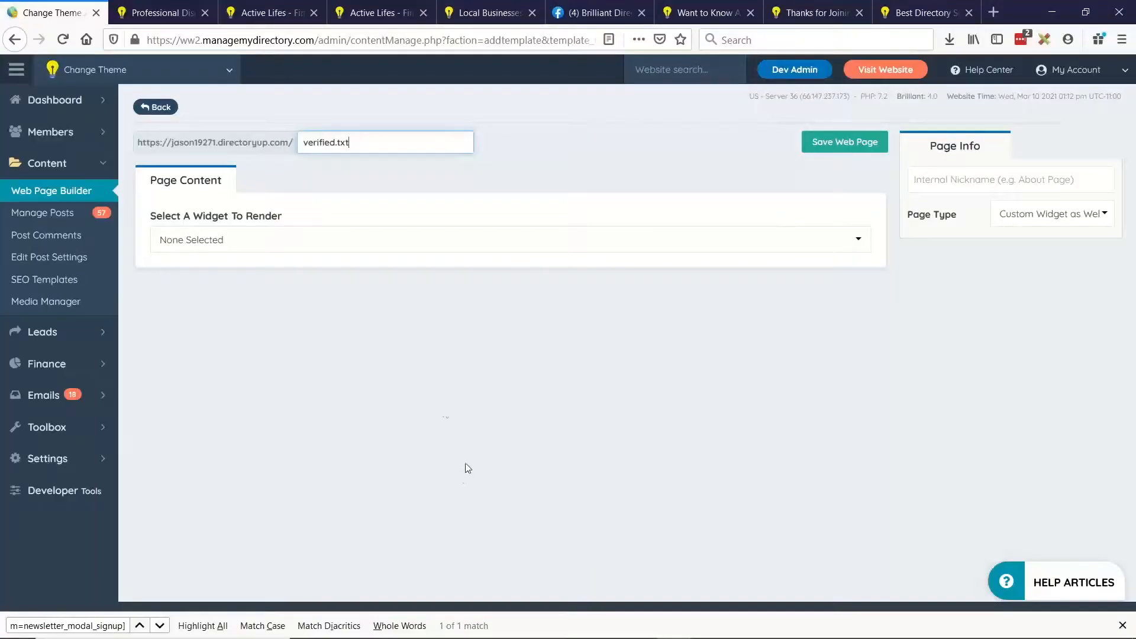
{"action": "left_click", "coordinate": [105, 428]}
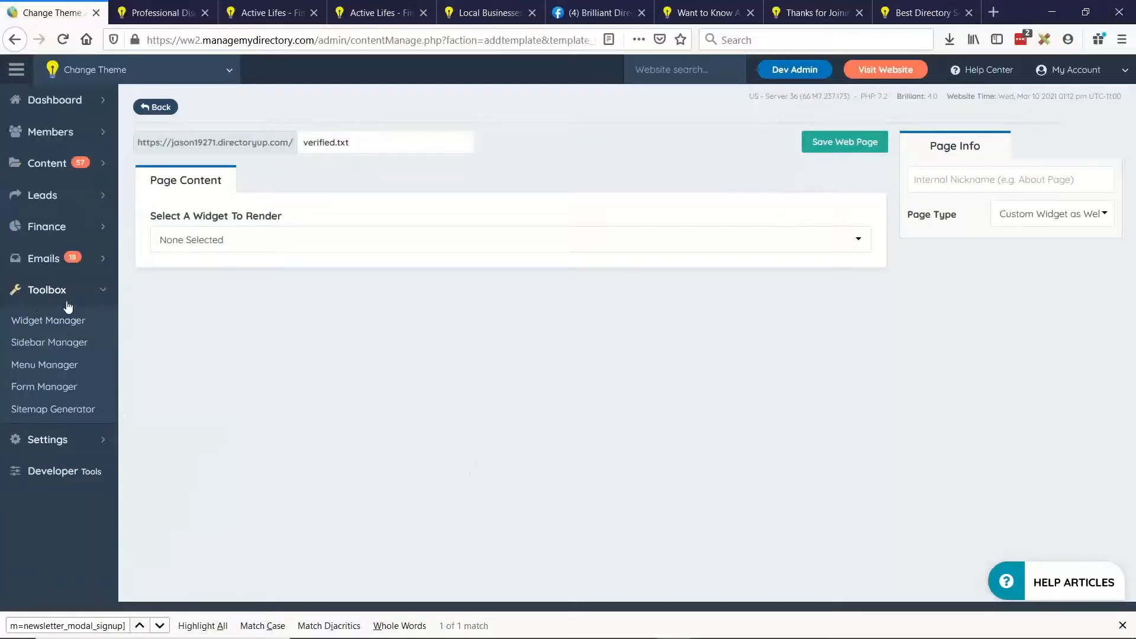
{"action": "left_click", "coordinate": [34, 393]}
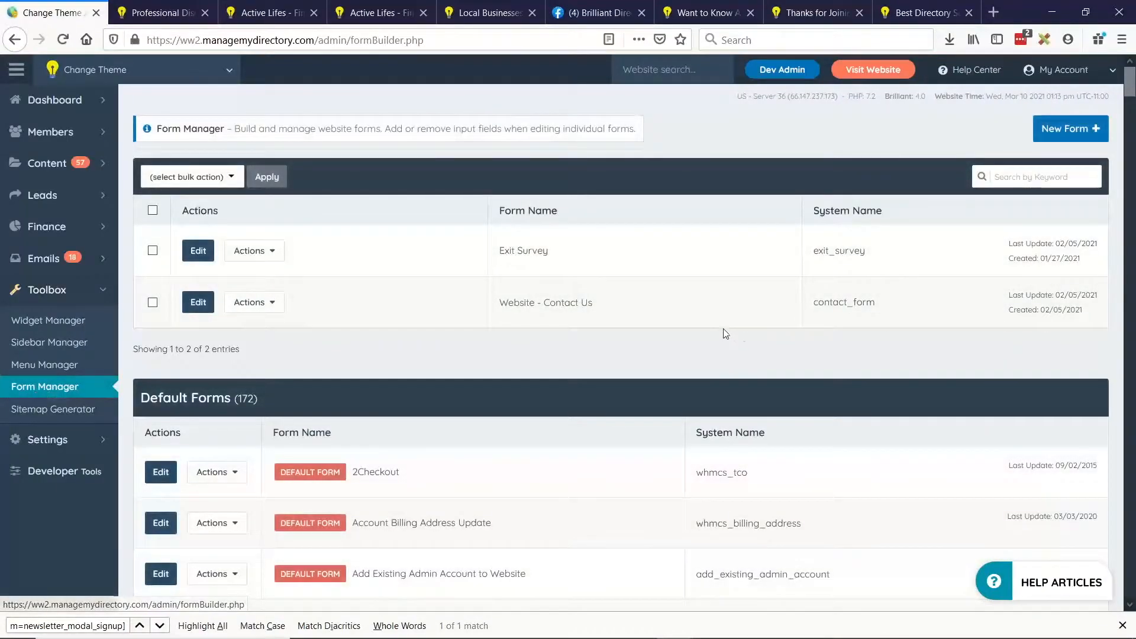
{"action": "left_click", "coordinate": [272, 254]}
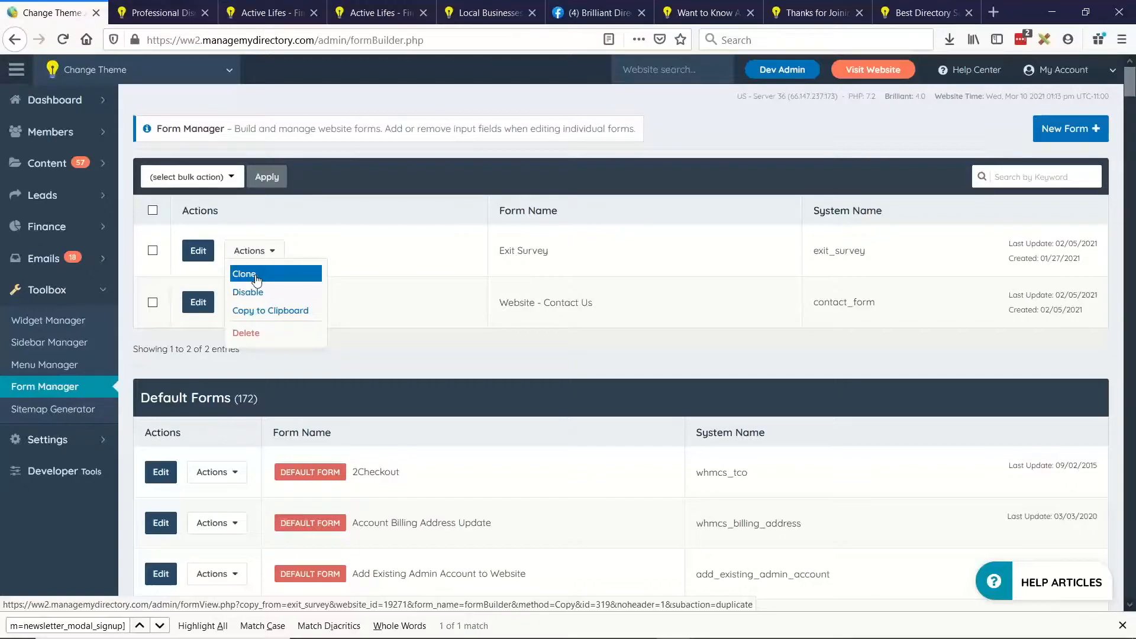
{"action": "left_click", "coordinate": [270, 311]}
{"action": "left_click", "coordinate": [609, 291]}
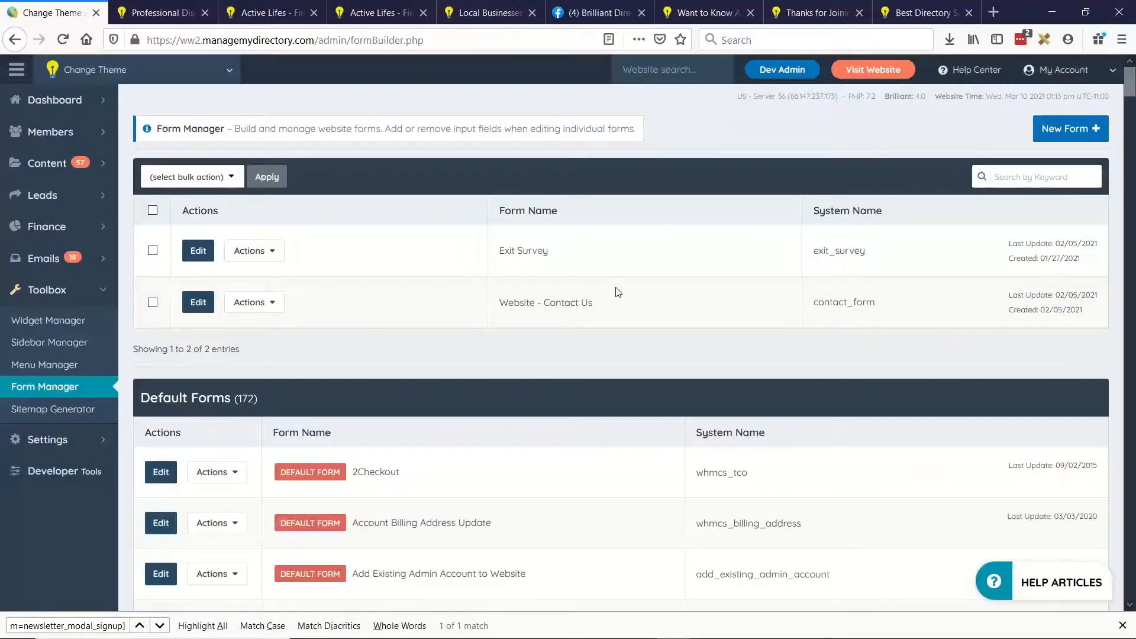
- Switch to Notepad and paste the copied shortcode [form=exit_survey] into the empty document
{"action": "left_click", "coordinate": [567, 631]}
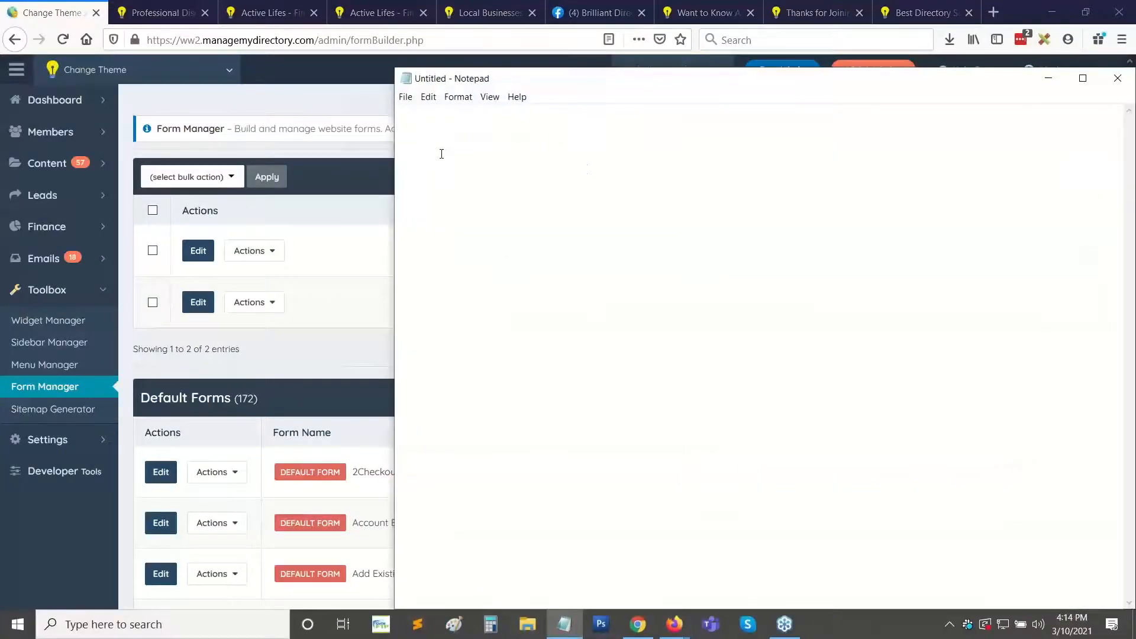
{"action": "key", "text": "ctrl+v"}
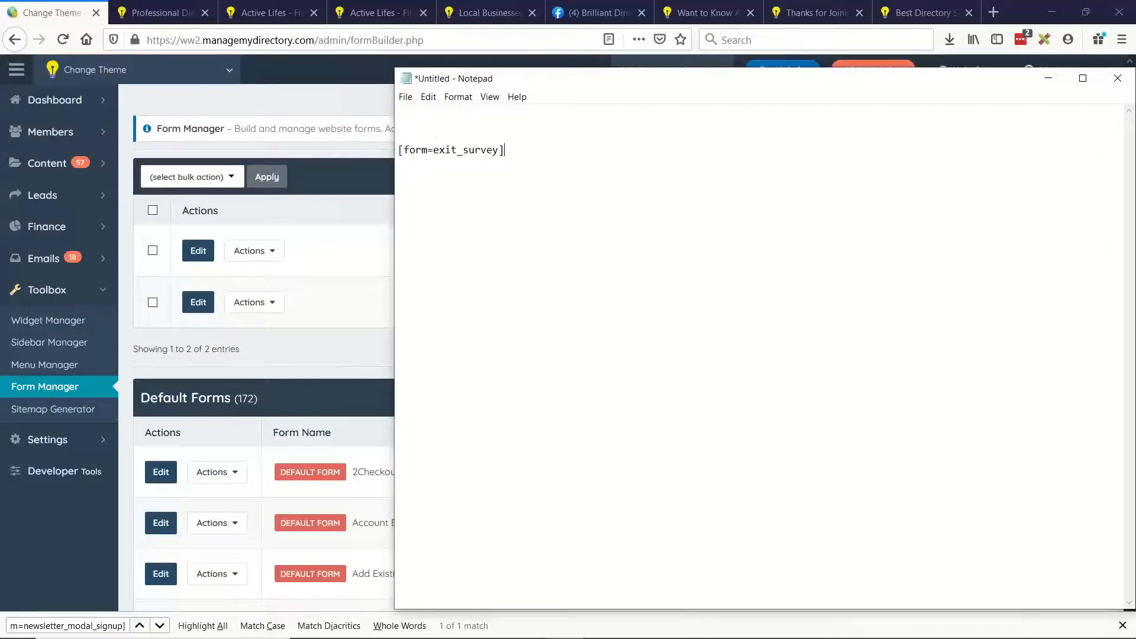
{"action": "left_click_drag", "start_coordinate": [450, 78], "coordinate": [424, 106]}
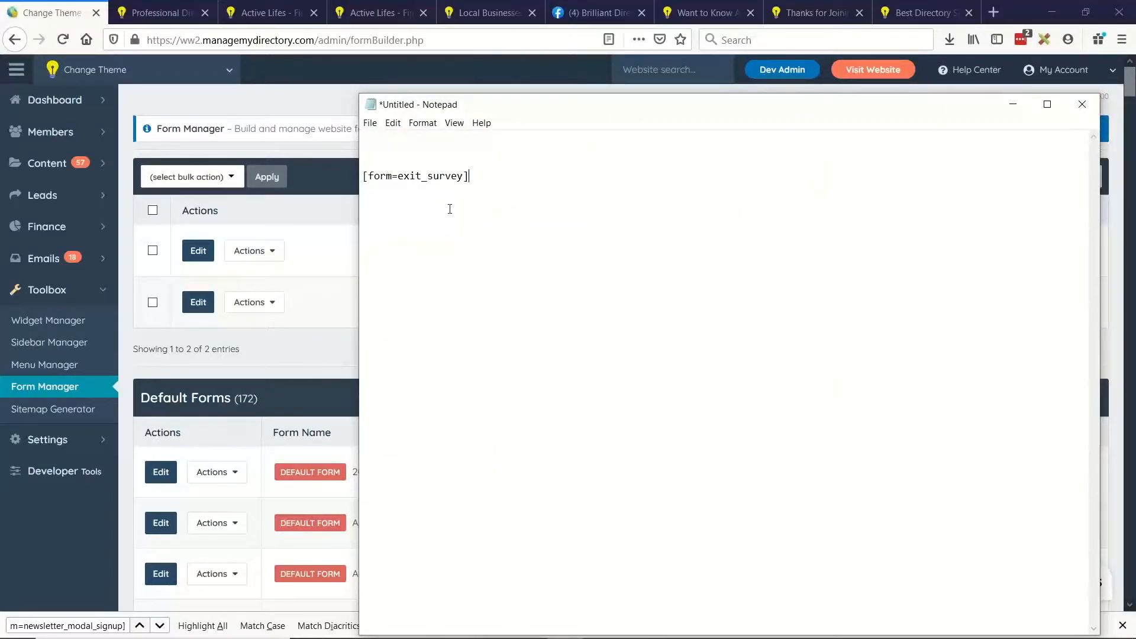
{"action": "key", "text": "alt+Tab"}
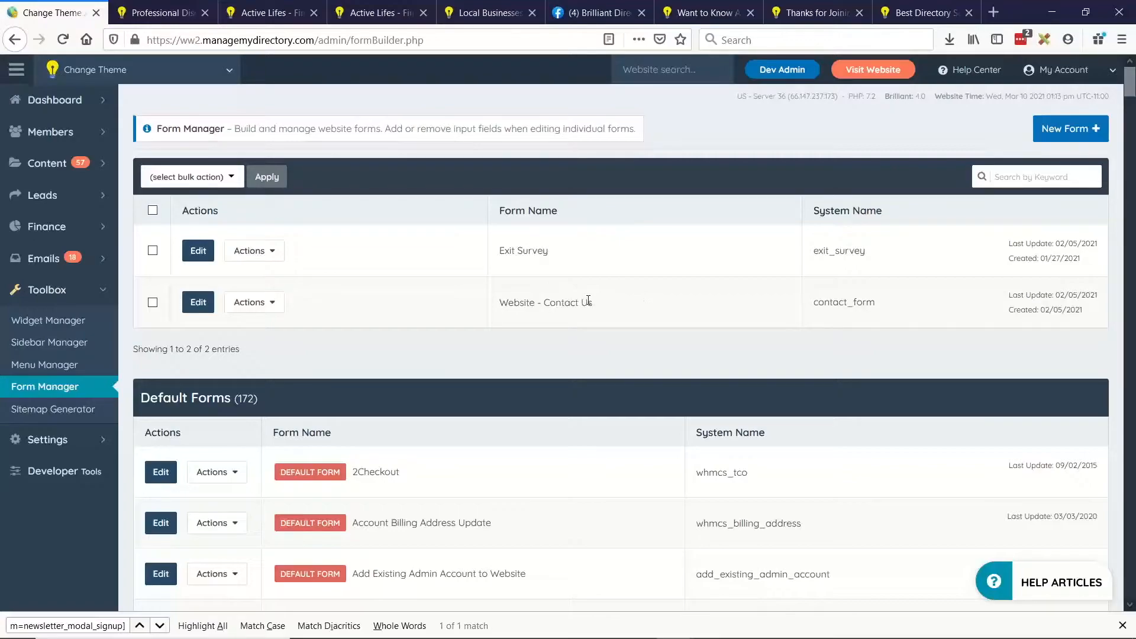
{"action": "key", "text": "alt+Tab"}
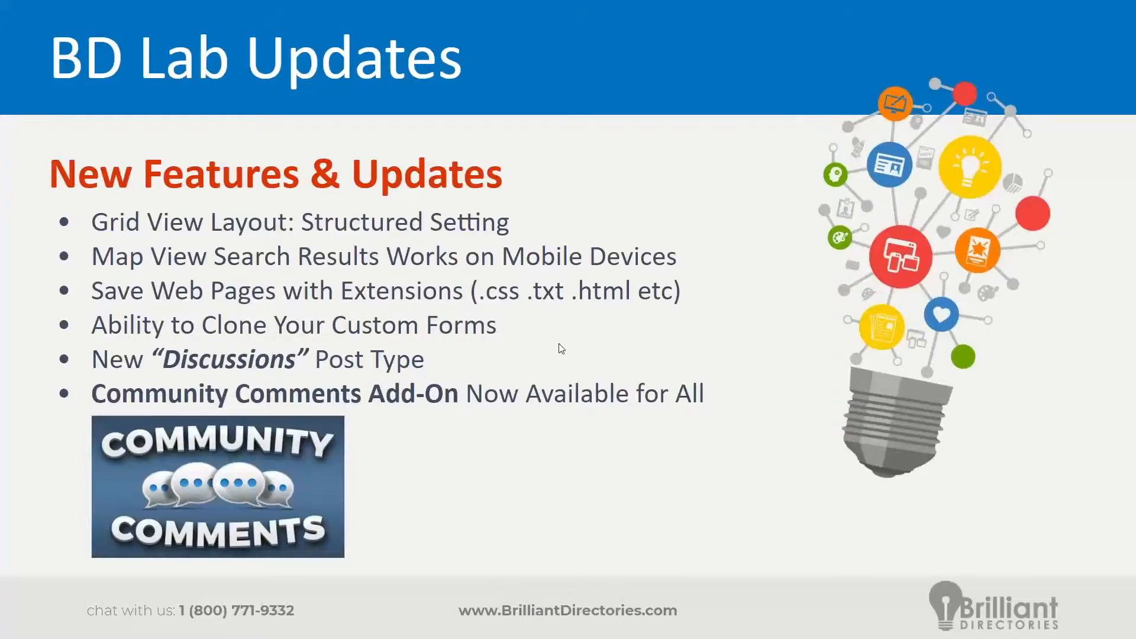
- Examine the Learn About Discussions post and its comment section from the Discussions page, and return to the Form Manager
{"action": "key", "text": "alt+Tab"}
{"action": "key", "text": "ctrl+Tab"}
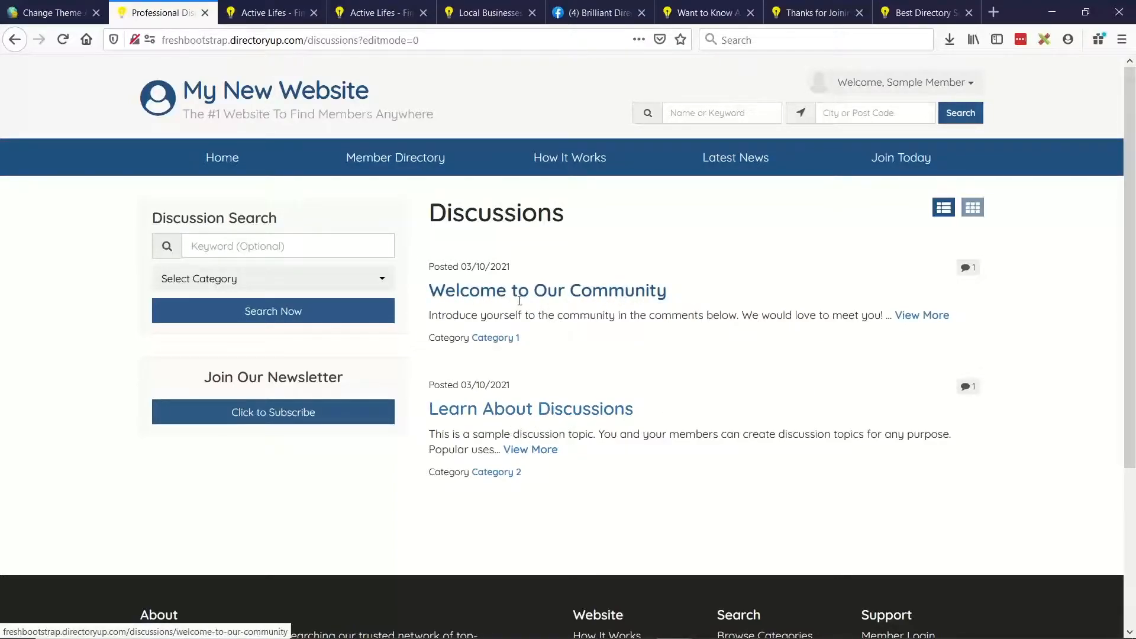
{"action": "left_click", "coordinate": [551, 412]}
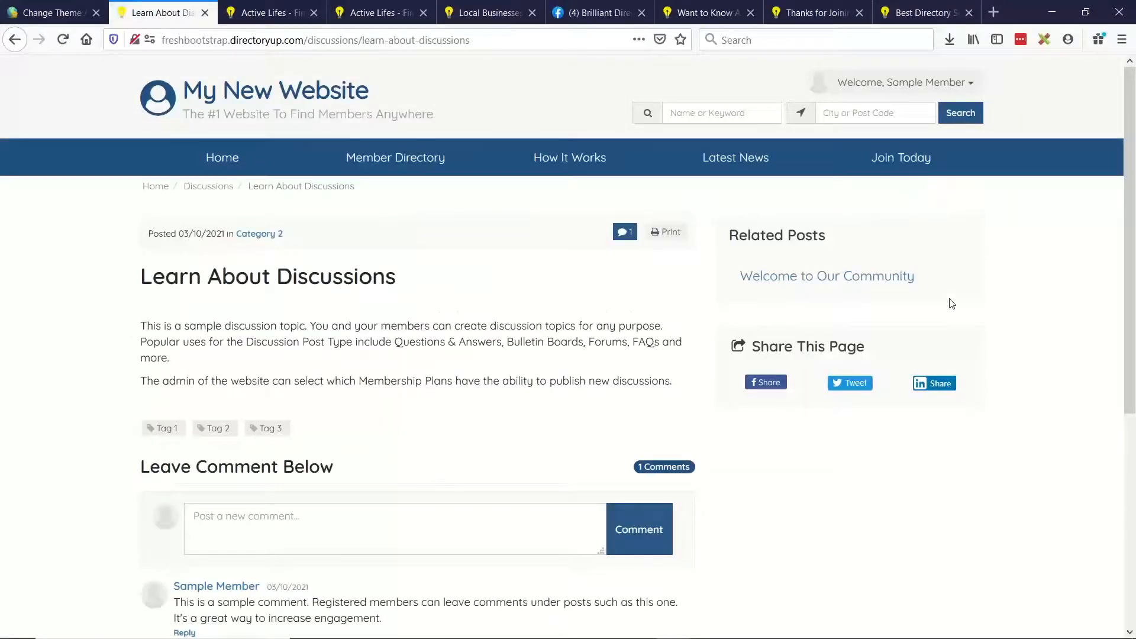
{"action": "scroll", "coordinate": [461, 225], "scroll_direction": "down", "scroll_amount": 1}
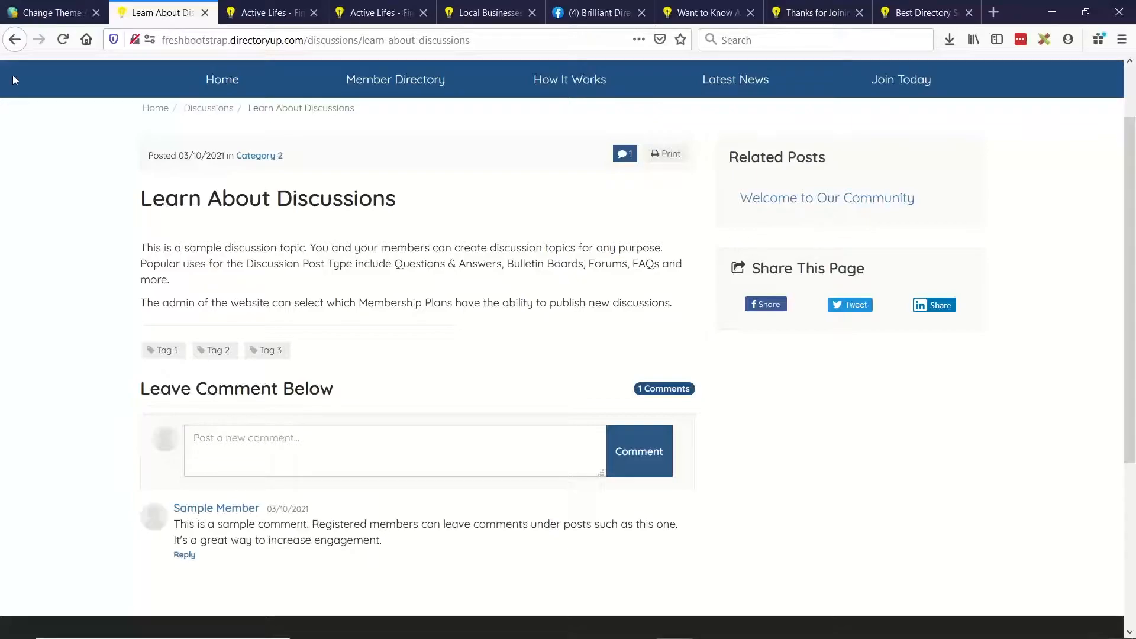
{"action": "scroll", "coordinate": [299, 314], "scroll_direction": "up", "scroll_amount": 3}
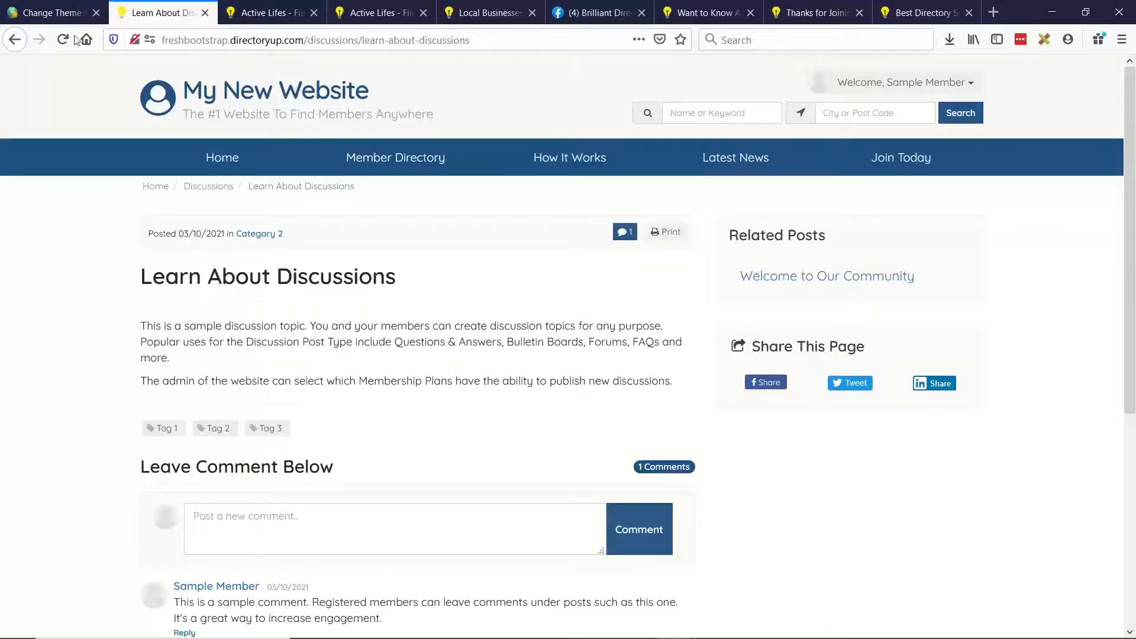
{"action": "left_click", "coordinate": [59, 13]}
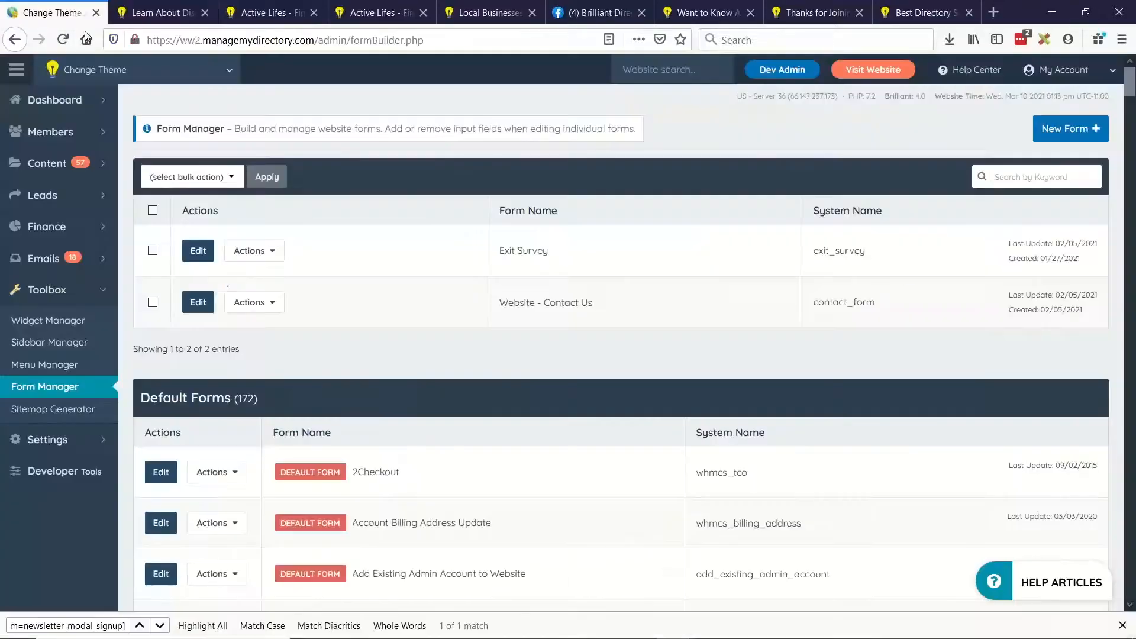
- Open the post settings to view the site's list of existing post types
{"action": "mouse_move", "coordinate": [105, 176]}
{"action": "left_click", "coordinate": [104, 168]}
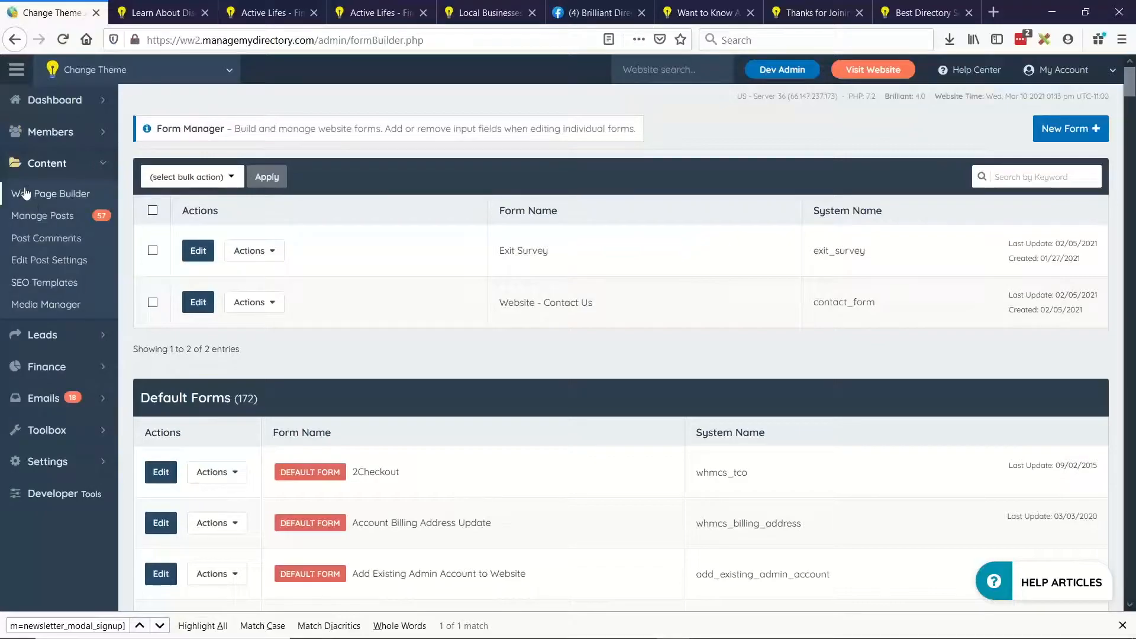
{"action": "left_click", "coordinate": [48, 261]}
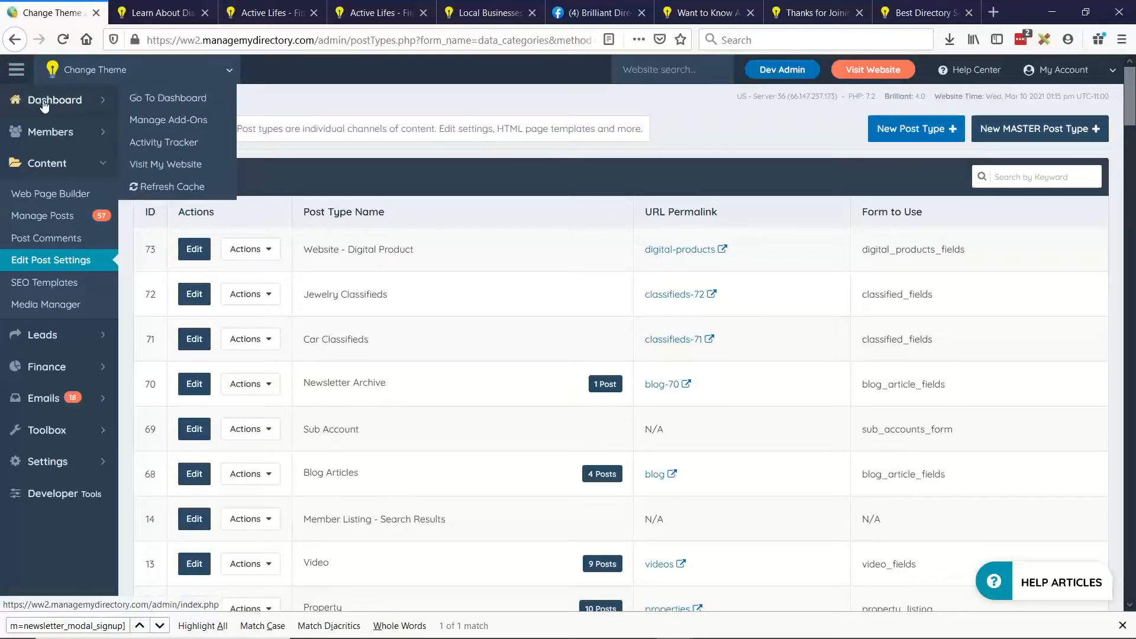
- Go to the admin dashboard and check for new updates to install
{"action": "left_click", "coordinate": [78, 106]}
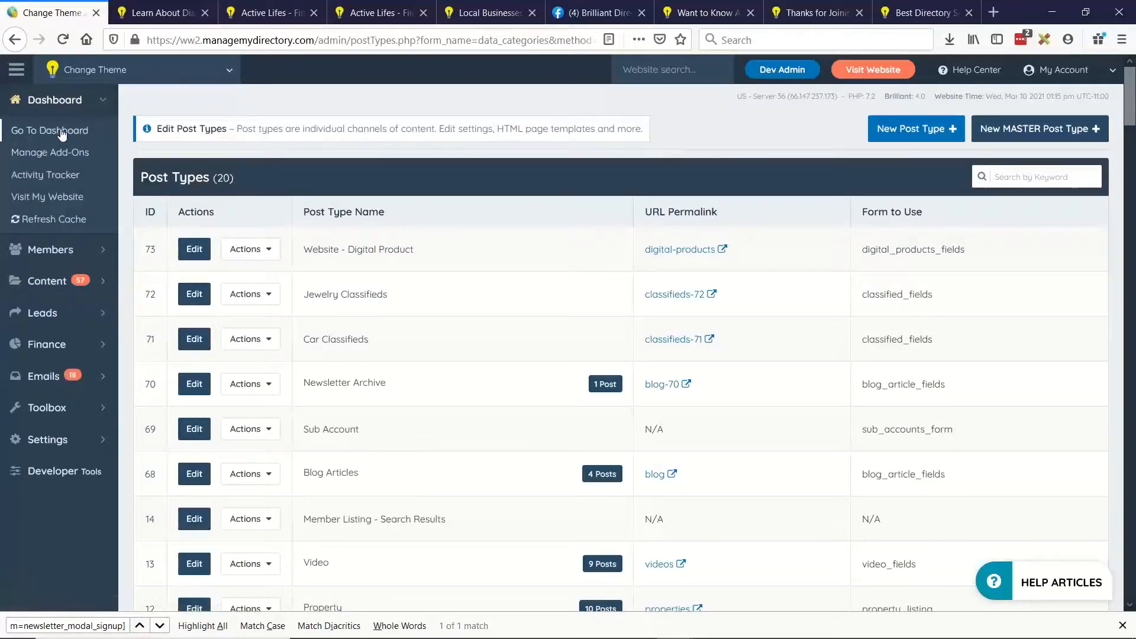
{"action": "left_click", "coordinate": [61, 132]}
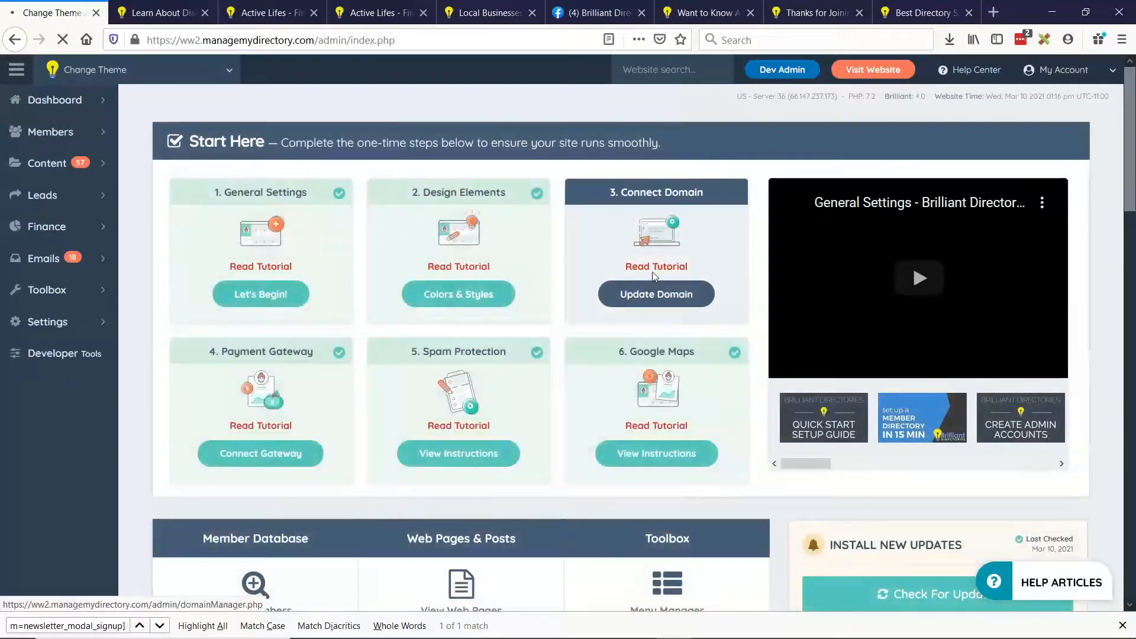
{"action": "scroll", "coordinate": [746, 367], "scroll_direction": "down", "scroll_amount": 3}
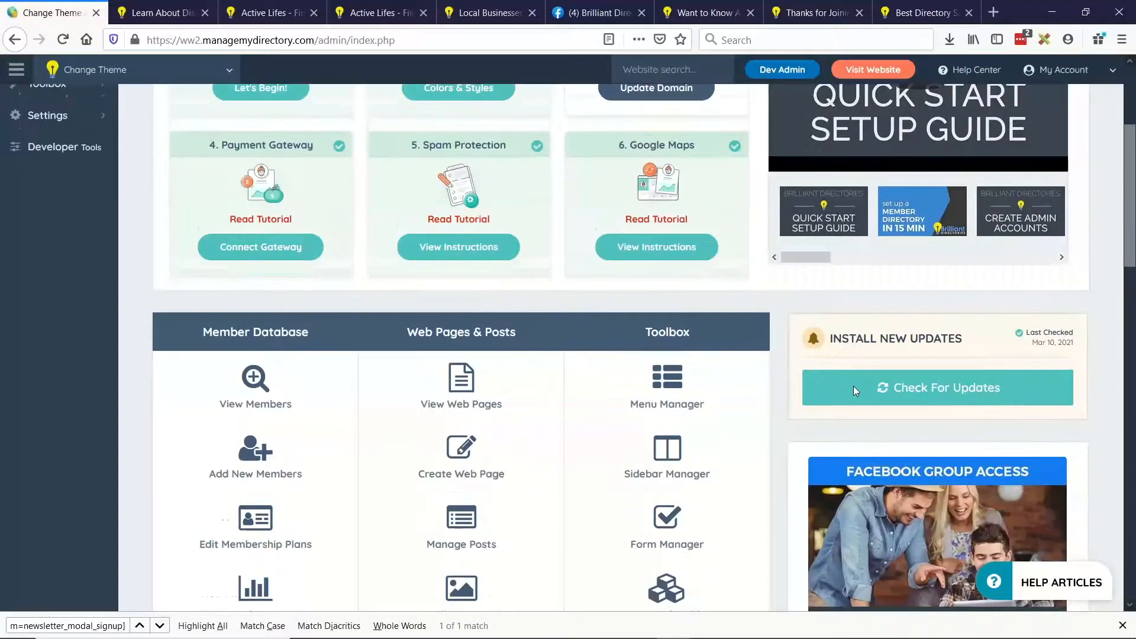
{"action": "scroll", "coordinate": [852, 391], "scroll_direction": "down", "scroll_amount": 2}
{"action": "left_click_drag", "start_coordinate": [830, 311], "coordinate": [956, 314]}
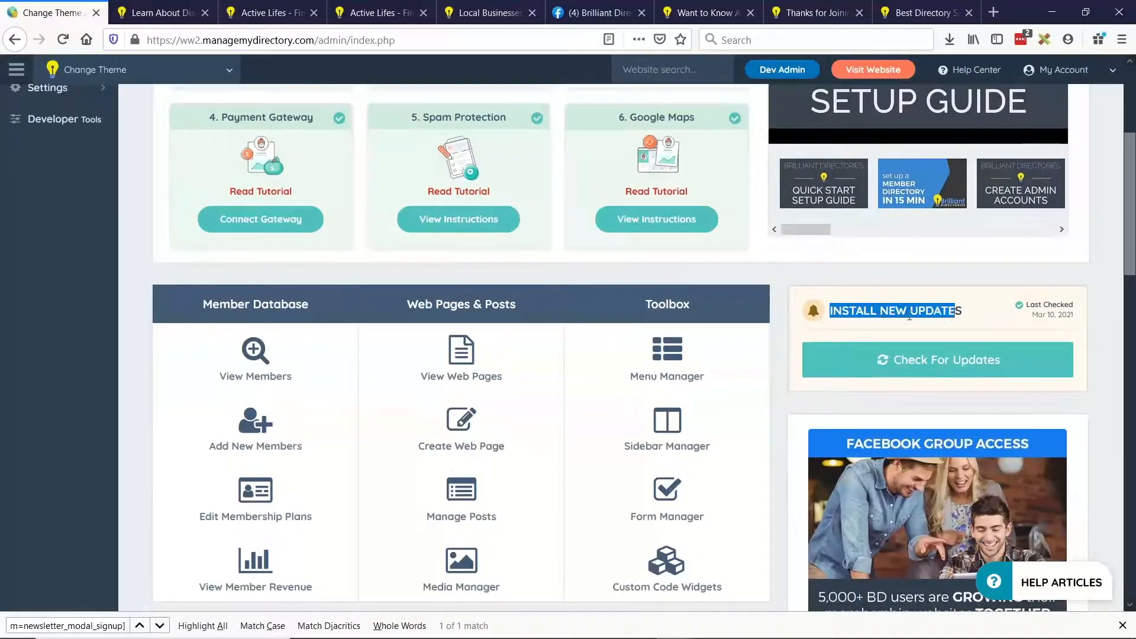
{"action": "left_click", "coordinate": [911, 369]}
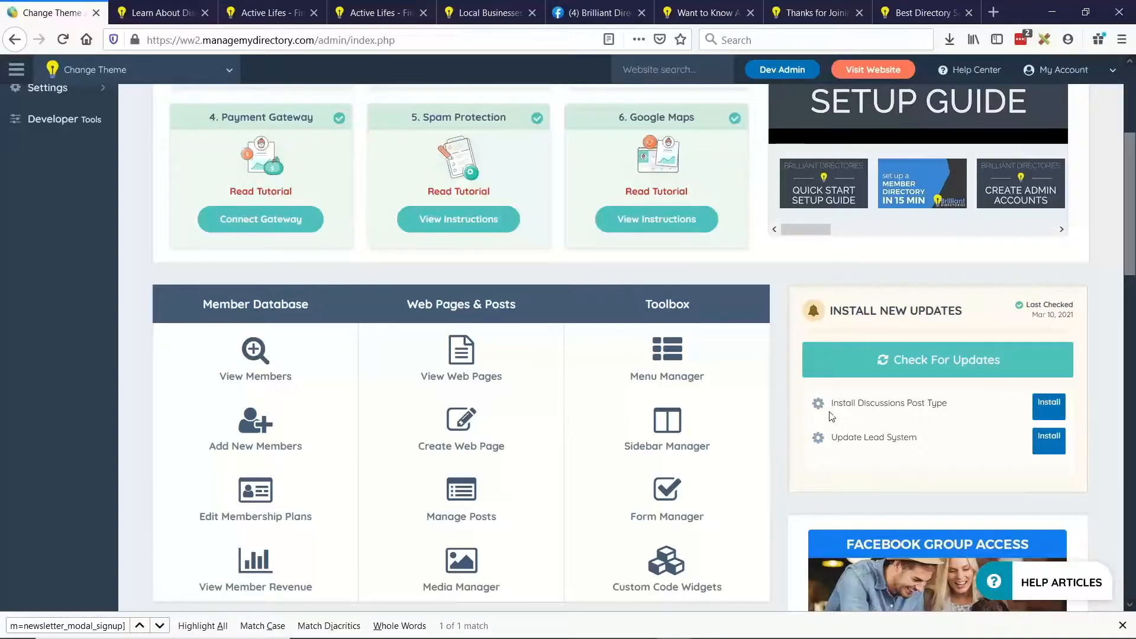
- Install the Update Lead System update and dismiss the completion message
{"action": "left_click_drag", "start_coordinate": [842, 404], "coordinate": [938, 408]}
{"action": "left_click", "coordinate": [932, 410]}
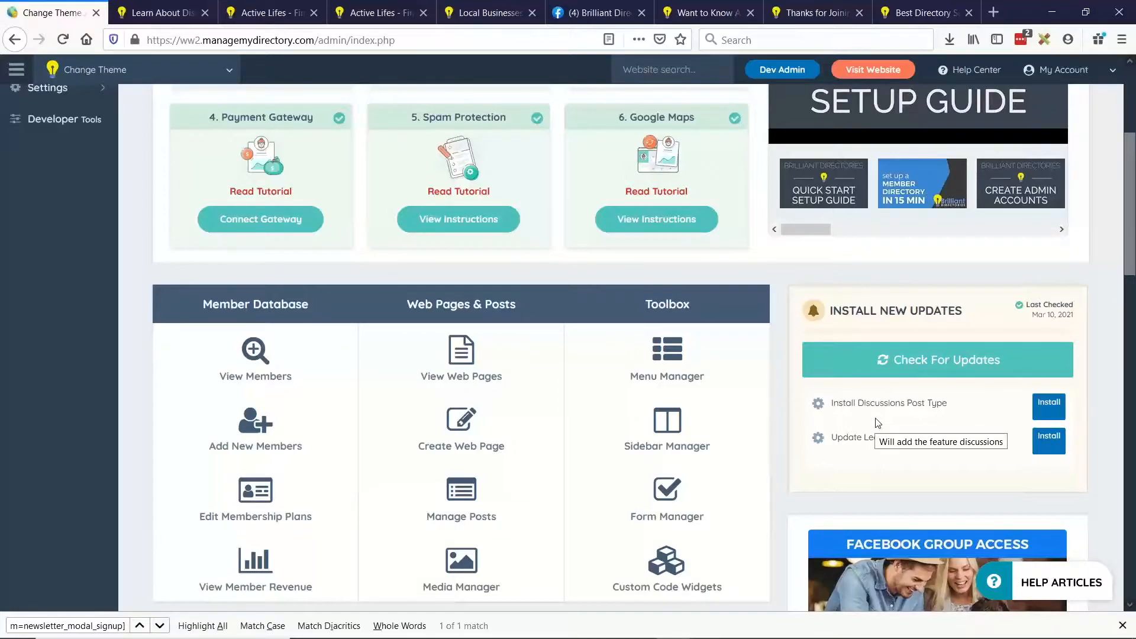
{"action": "left_click", "coordinate": [1056, 448]}
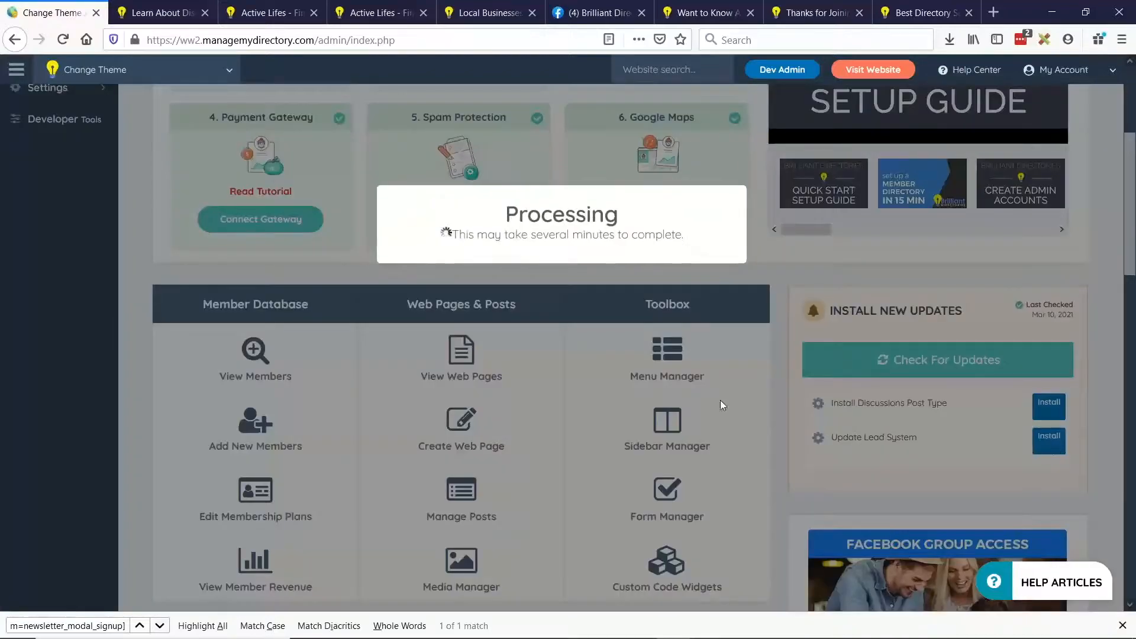
{"action": "left_click", "coordinate": [570, 361]}
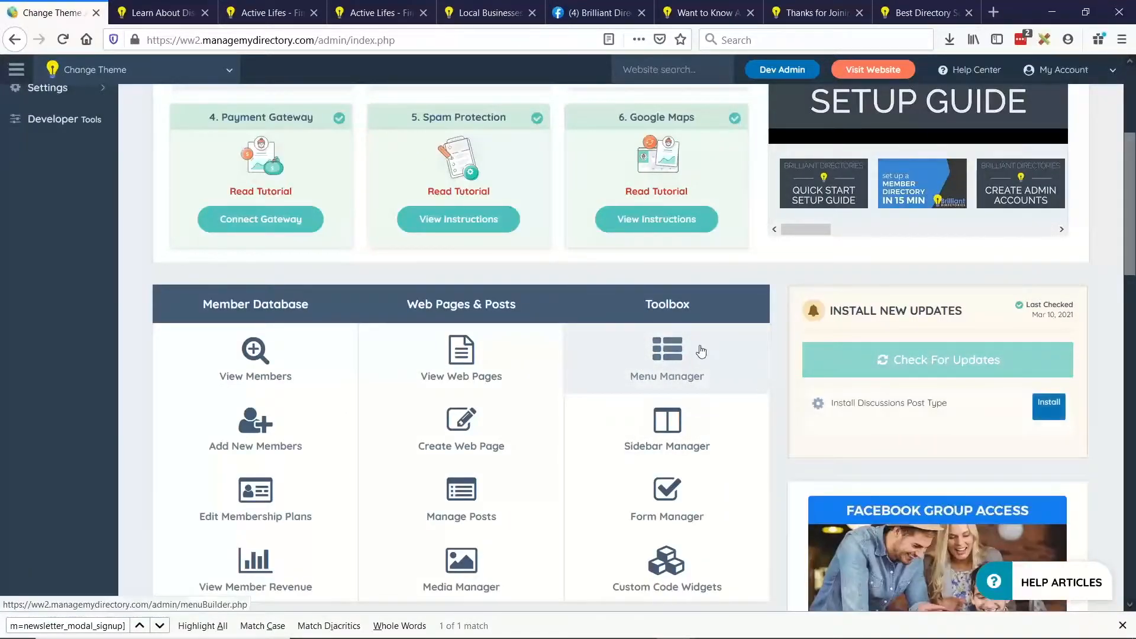
- Open the post settings in a separate browser tab and review the existing post types, including Jewelry Classifieds and Car Classifieds
{"action": "scroll", "coordinate": [267, 325], "scroll_direction": "up", "scroll_amount": 5}
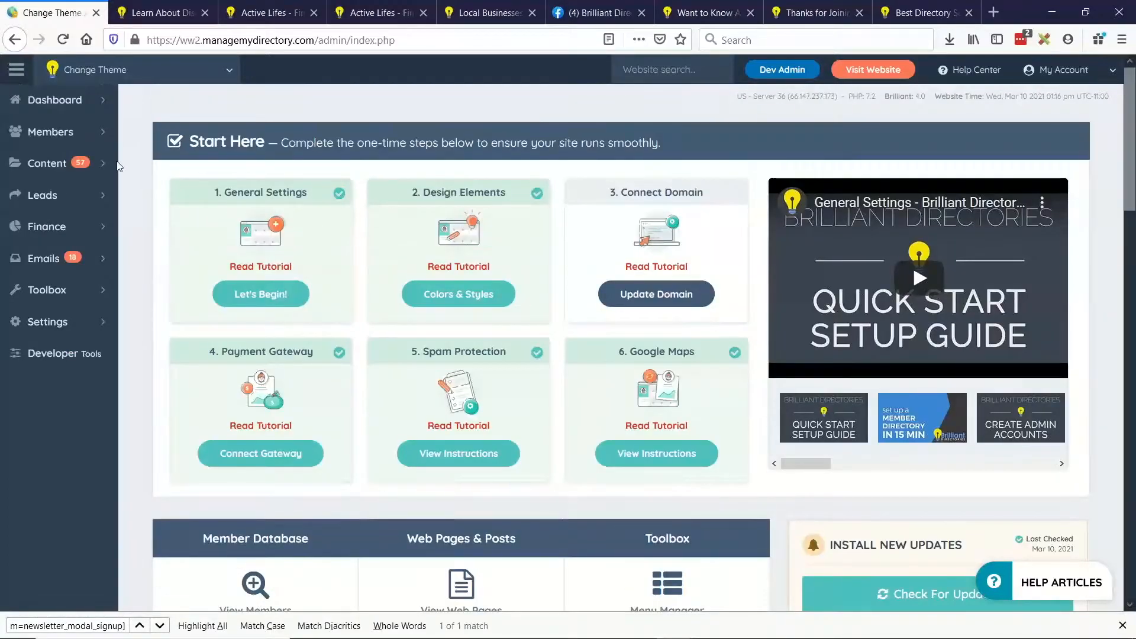
{"action": "left_click", "coordinate": [83, 163]}
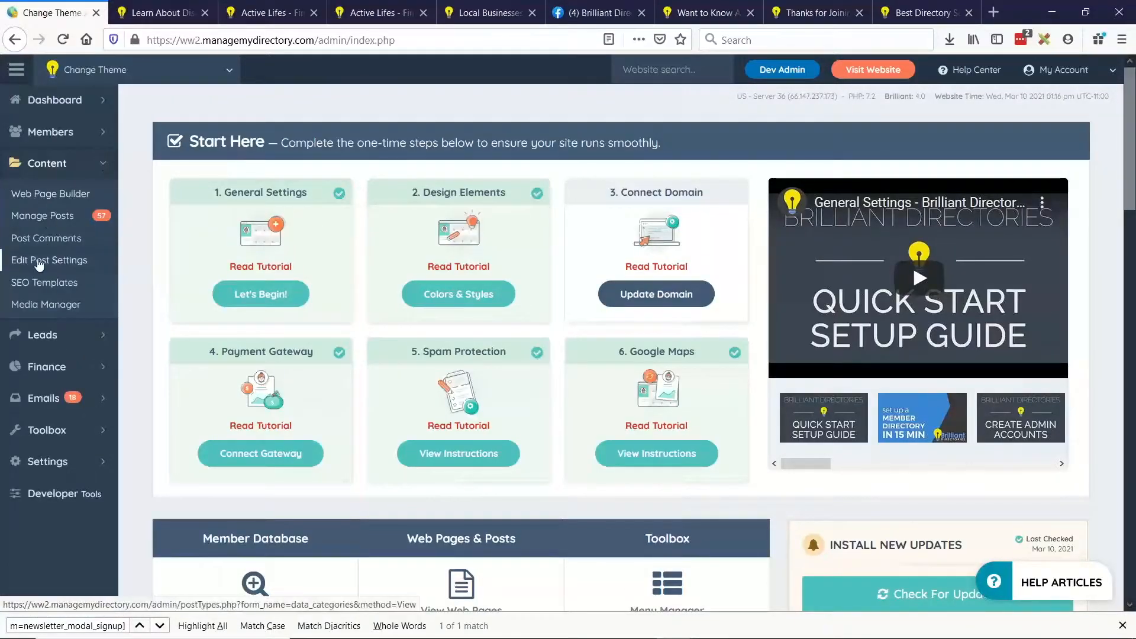
{"action": "middle_click", "coordinate": [37, 260]}
{"action": "left_click", "coordinate": [147, 13]}
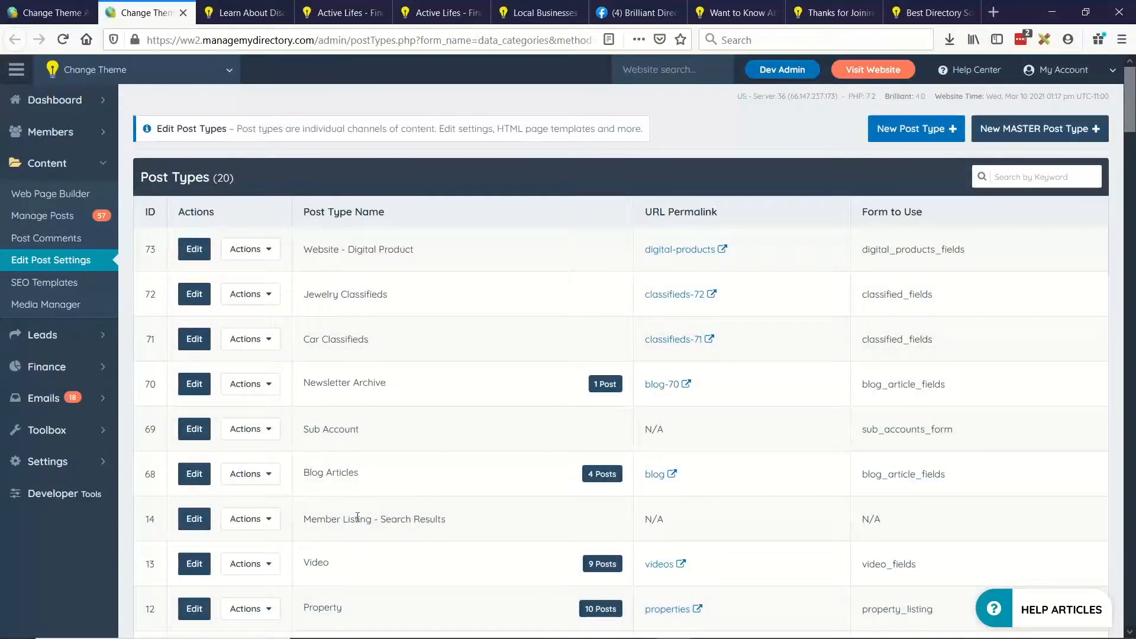
{"action": "left_click_drag", "start_coordinate": [356, 298], "coordinate": [382, 294]}
{"action": "left_click_drag", "start_coordinate": [304, 339], "coordinate": [347, 340]}
{"action": "left_click_drag", "start_coordinate": [304, 294], "coordinate": [376, 294]}
{"action": "left_click_drag", "start_coordinate": [303, 340], "coordinate": [357, 340]}
{"action": "left_click", "coordinate": [387, 371]}
- Install the Discussions Post Type update from the dashboard and reload the post types list
{"action": "left_click", "coordinate": [90, 19]}
{"action": "scroll", "coordinate": [971, 406], "scroll_direction": "down", "scroll_amount": 2}
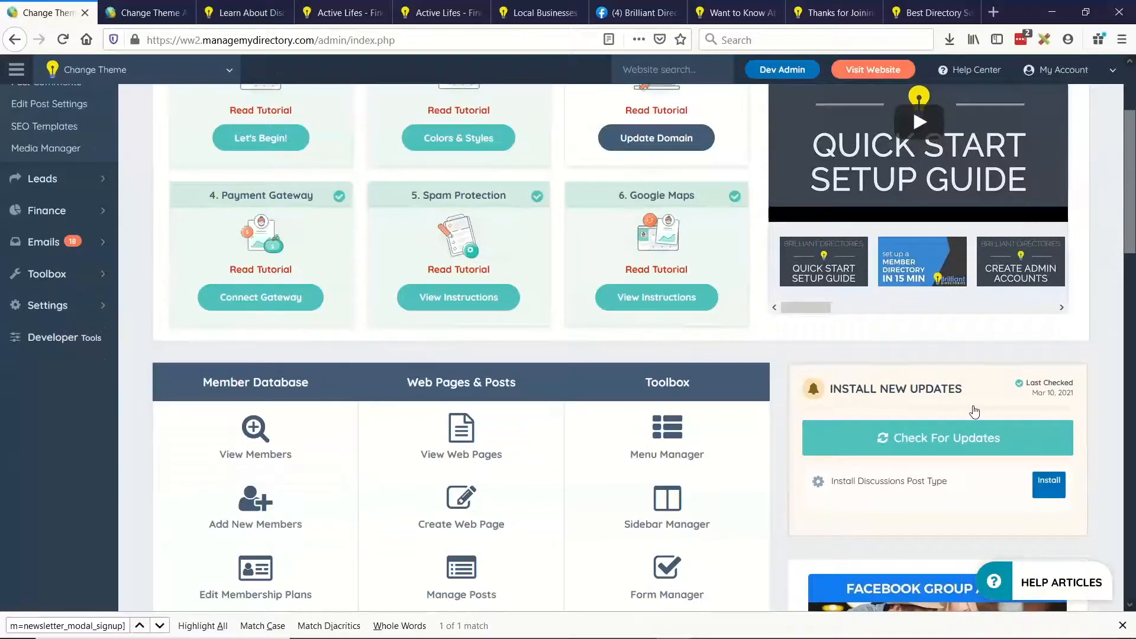
{"action": "left_click", "coordinate": [1049, 484]}
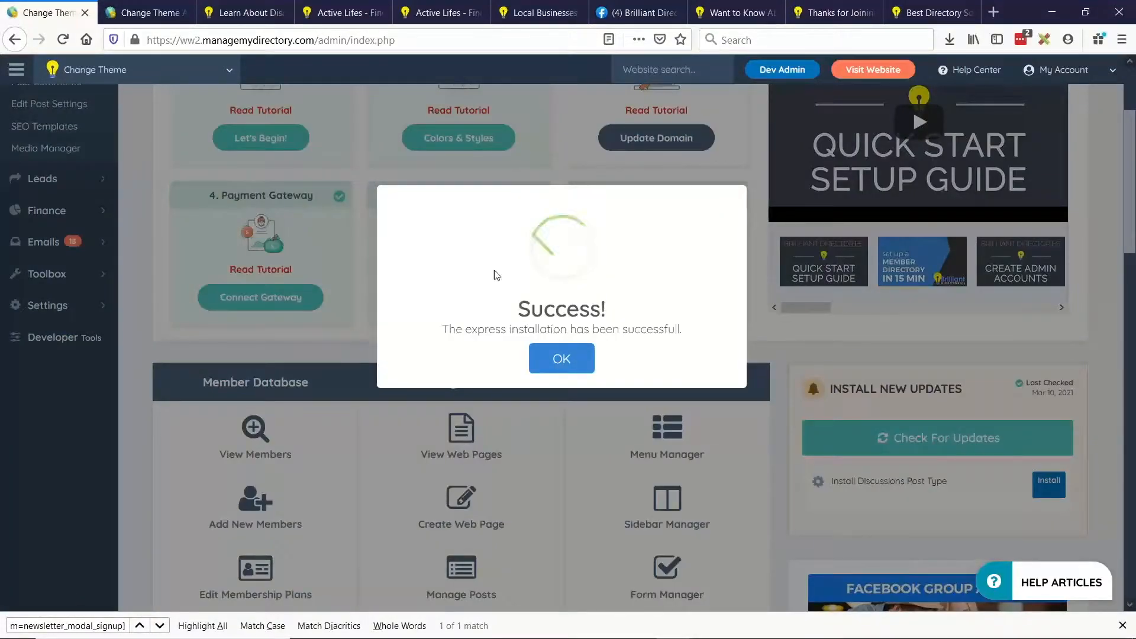
{"action": "left_click", "coordinate": [559, 357]}
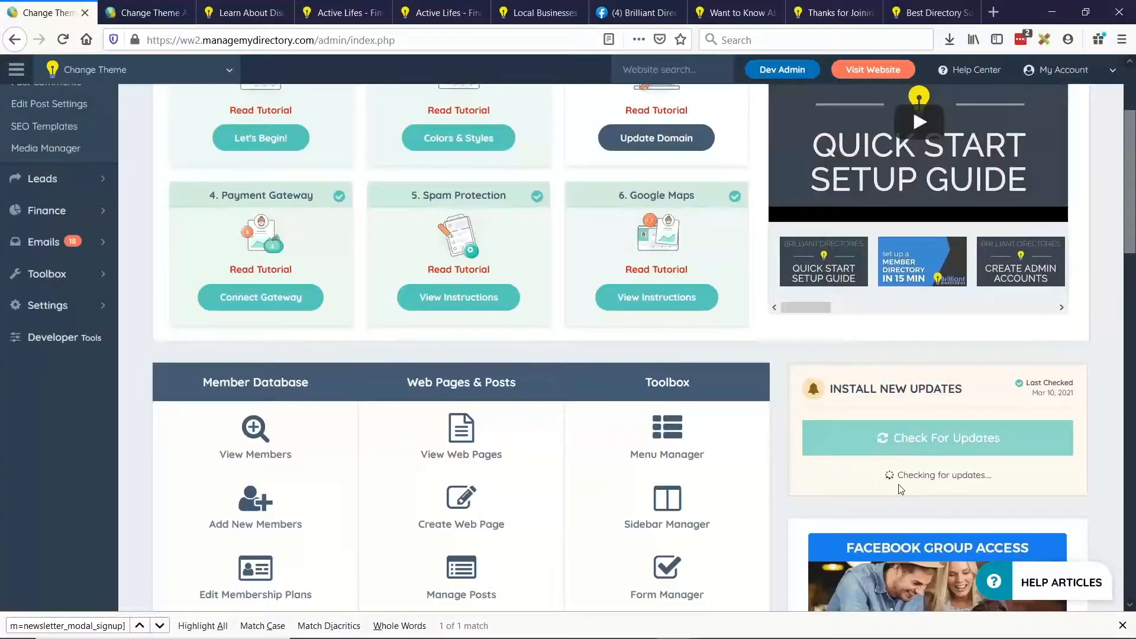
{"action": "left_click", "coordinate": [142, 12]}
{"action": "left_click", "coordinate": [63, 261]}
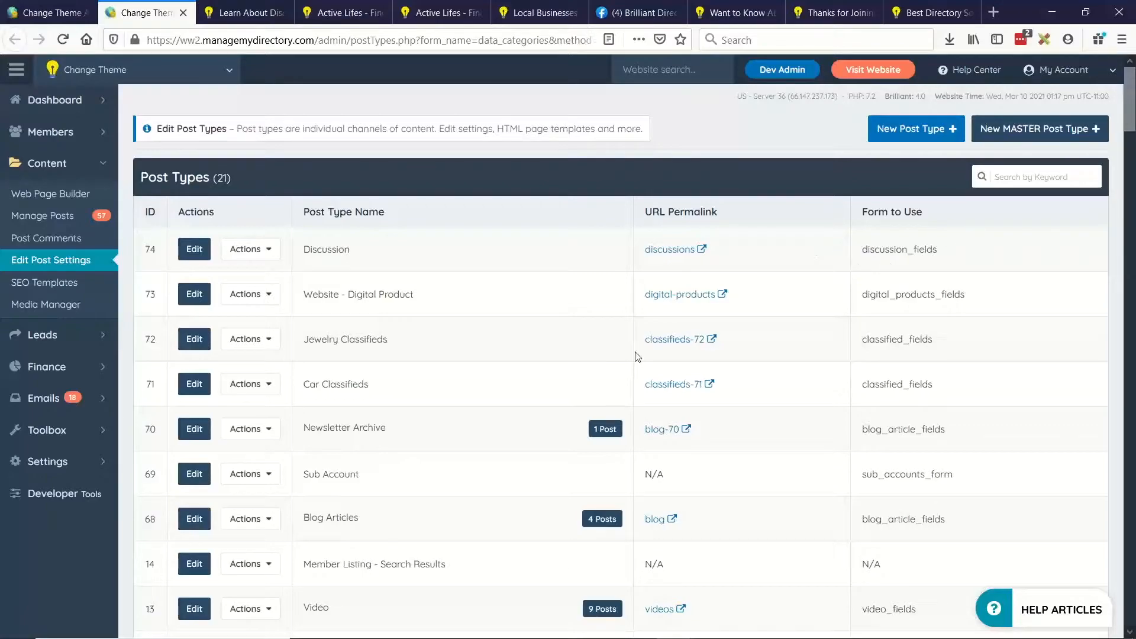
- Open the Premium Plan for editing in a new browser tab from the membership plans list
{"action": "left_click", "coordinate": [104, 367]}
{"action": "left_click", "coordinate": [53, 255]}
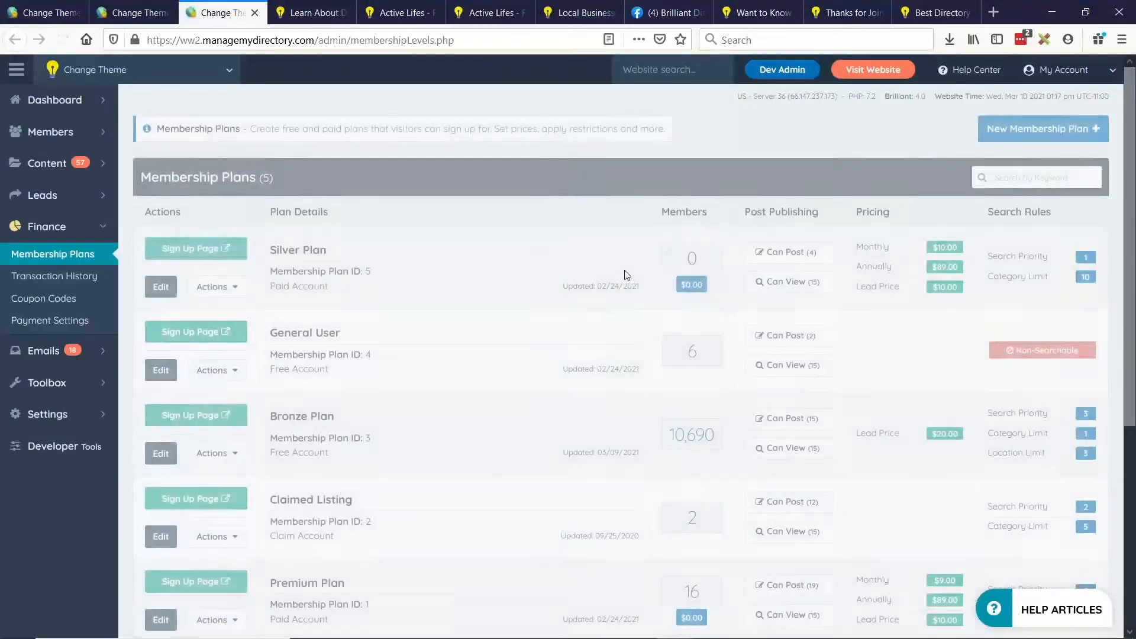
{"action": "scroll", "coordinate": [474, 284], "scroll_direction": "down", "scroll_amount": 2}
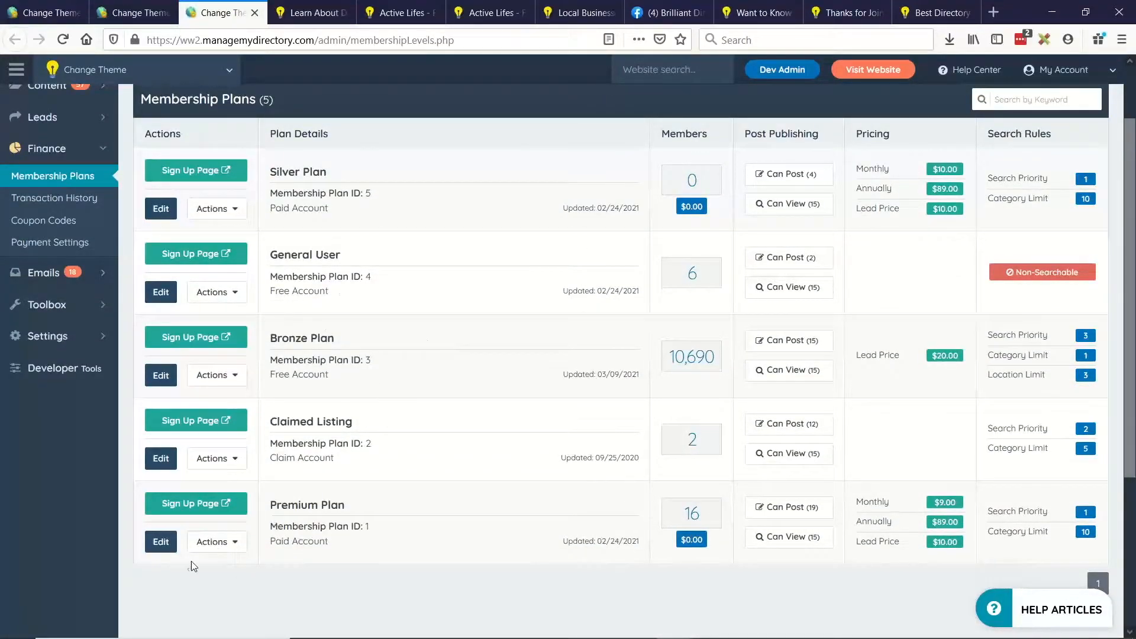
{"action": "middle_click", "coordinate": [160, 541]}
{"action": "left_click", "coordinate": [281, 14]}
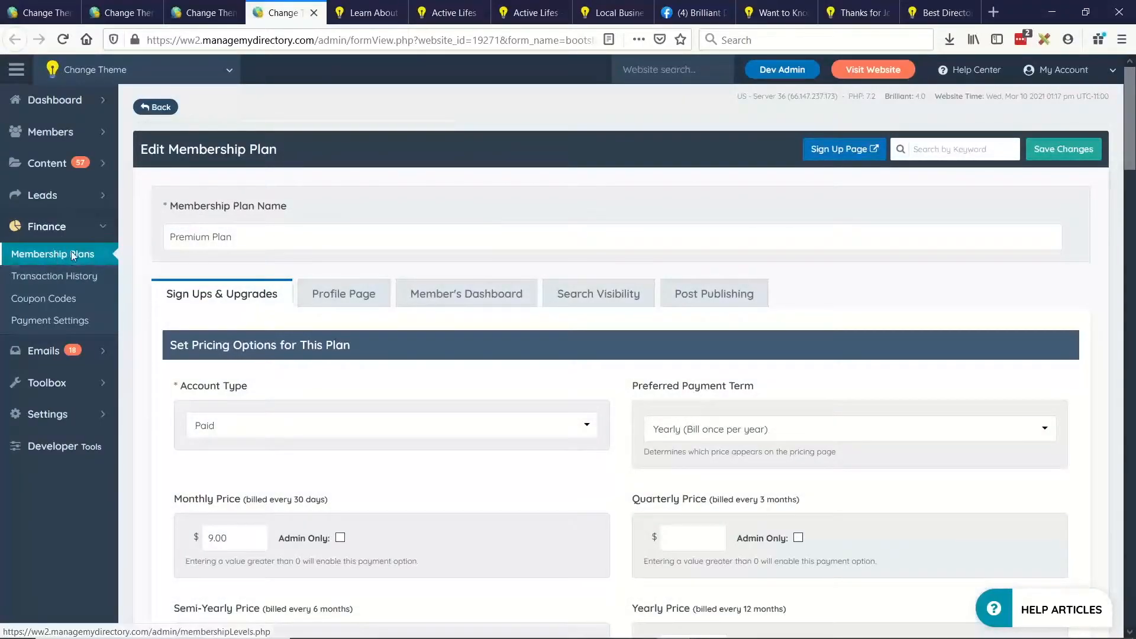
- Find the Discussions row in the Premium Plan's Post Publishing settings and filter the plan settings by the keyword Discussions
{"action": "left_click", "coordinate": [250, 243]}
{"action": "left_click", "coordinate": [740, 294]}
{"action": "scroll", "coordinate": [615, 271], "scroll_direction": "down", "scroll_amount": 6}
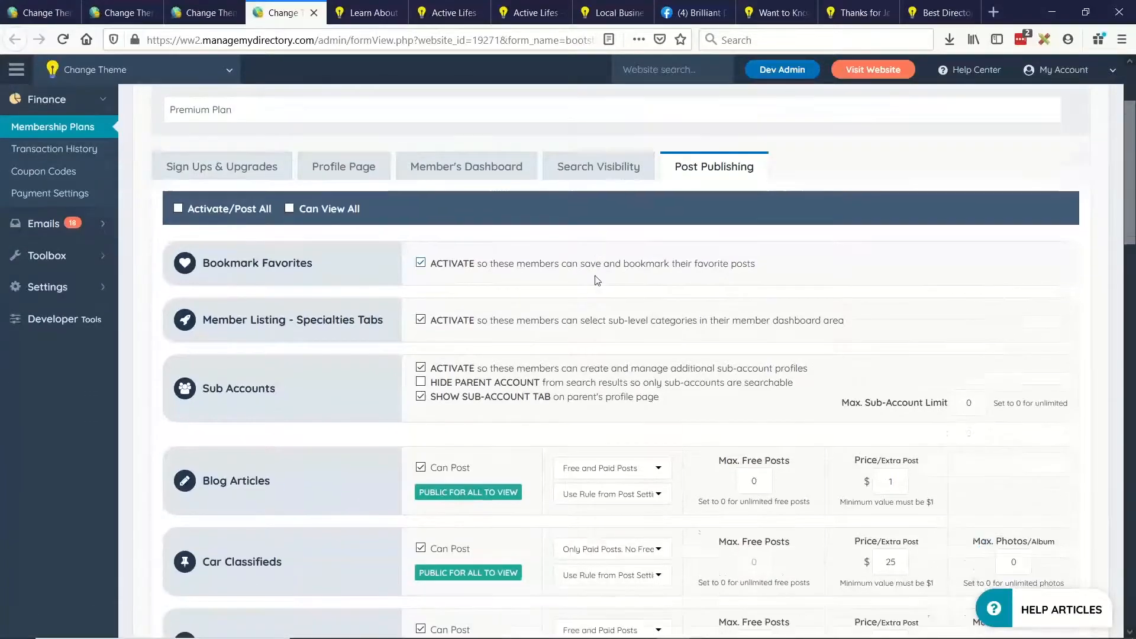
{"action": "scroll", "coordinate": [308, 296], "scroll_direction": "down", "scroll_amount": 1}
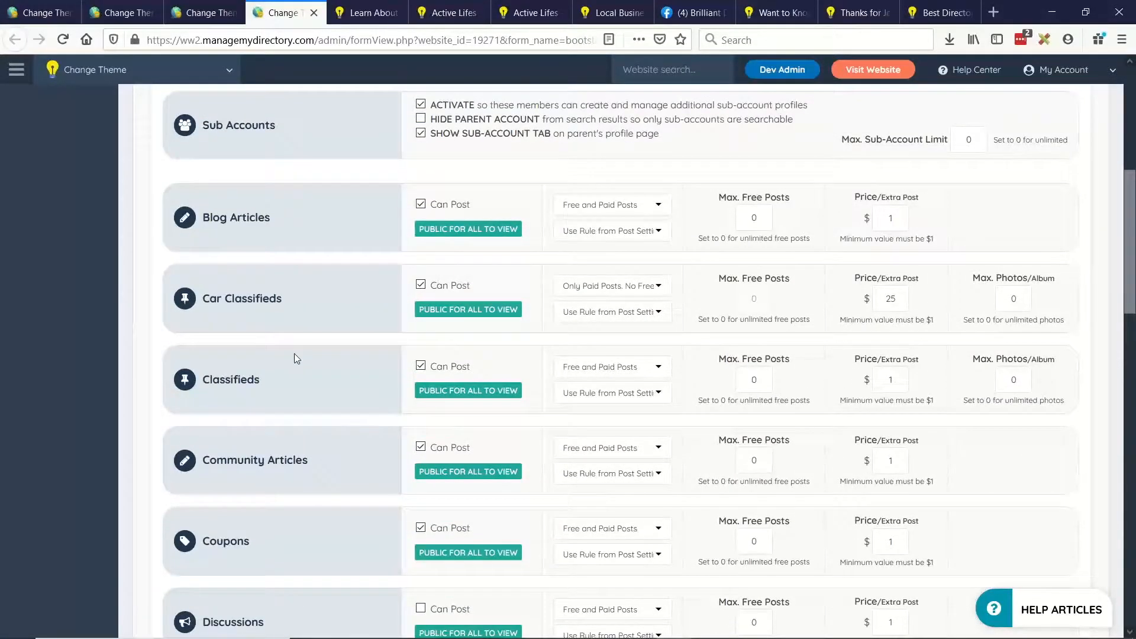
{"action": "scroll", "coordinate": [331, 272], "scroll_direction": "down", "scroll_amount": 4}
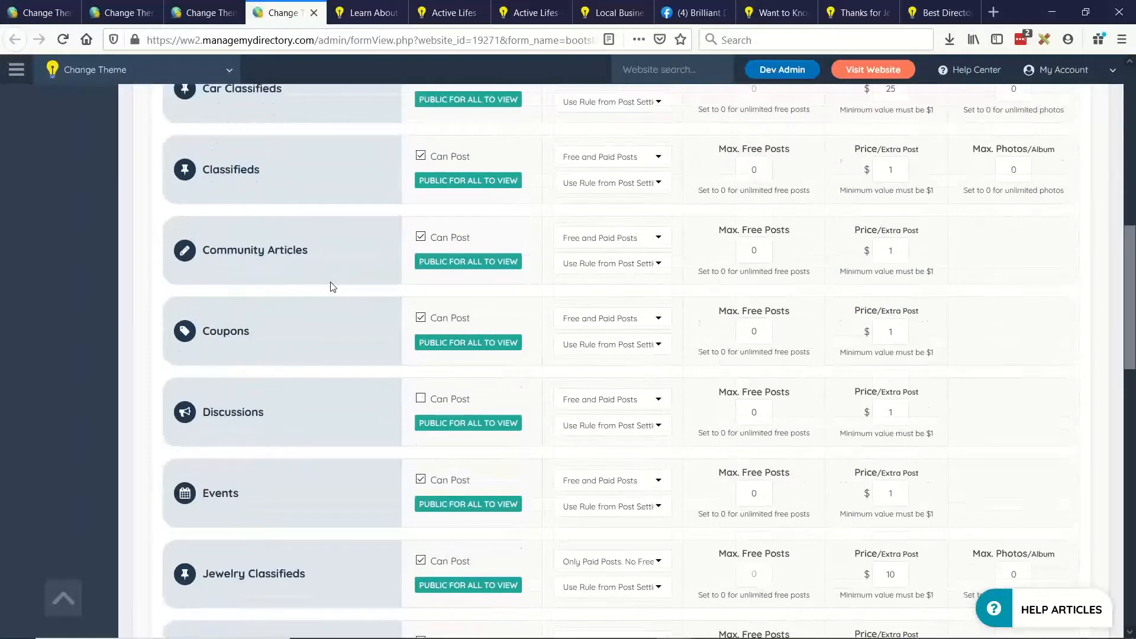
{"action": "left_click_drag", "start_coordinate": [203, 388], "coordinate": [268, 388]}
{"action": "key", "text": "ctrl+c"}
{"action": "scroll", "coordinate": [594, 376], "scroll_direction": "up", "scroll_amount": 10}
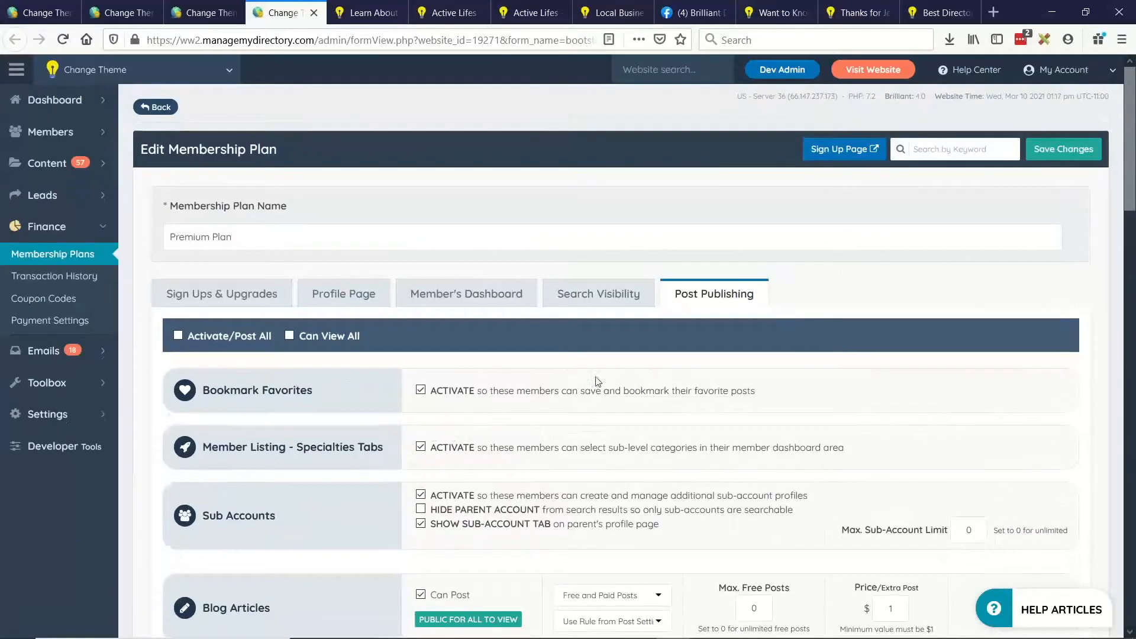
{"action": "left_click", "coordinate": [978, 159]}
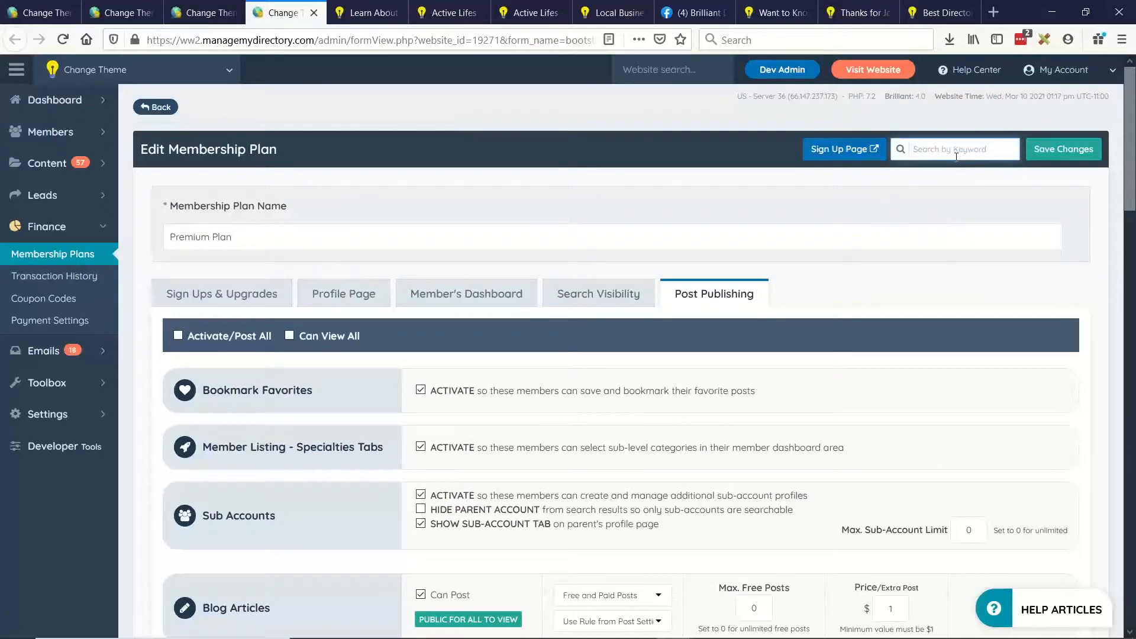
{"action": "key", "text": "ctrl+v"}
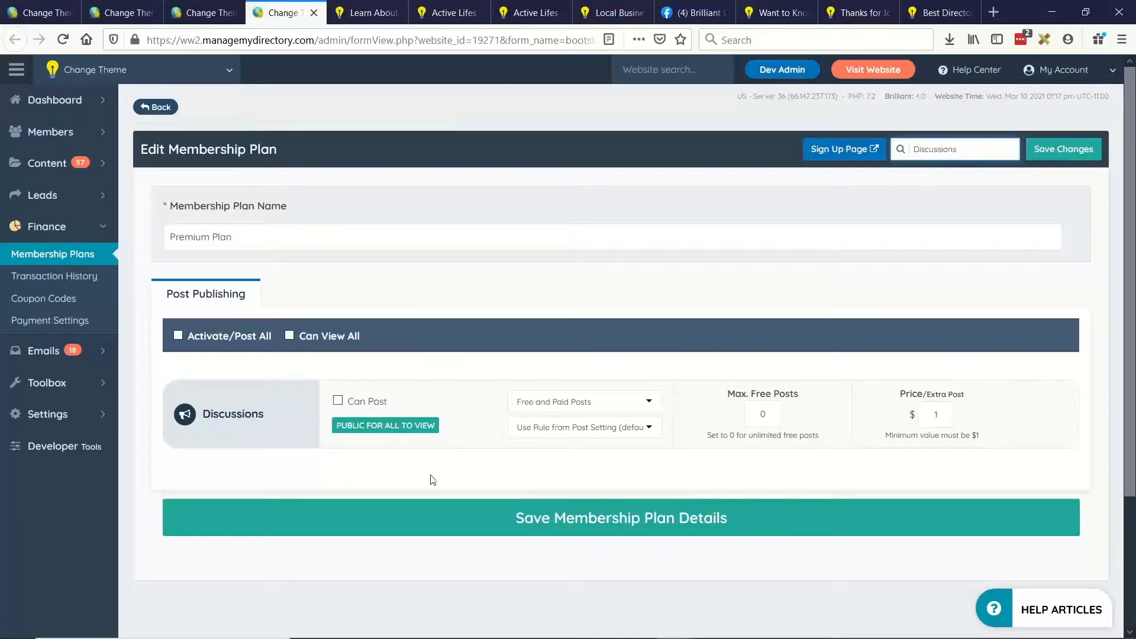
- Enable Can Post for Discussions in the Premium Plan, save the plan and return to the membership plans
{"action": "left_click", "coordinate": [338, 400]}
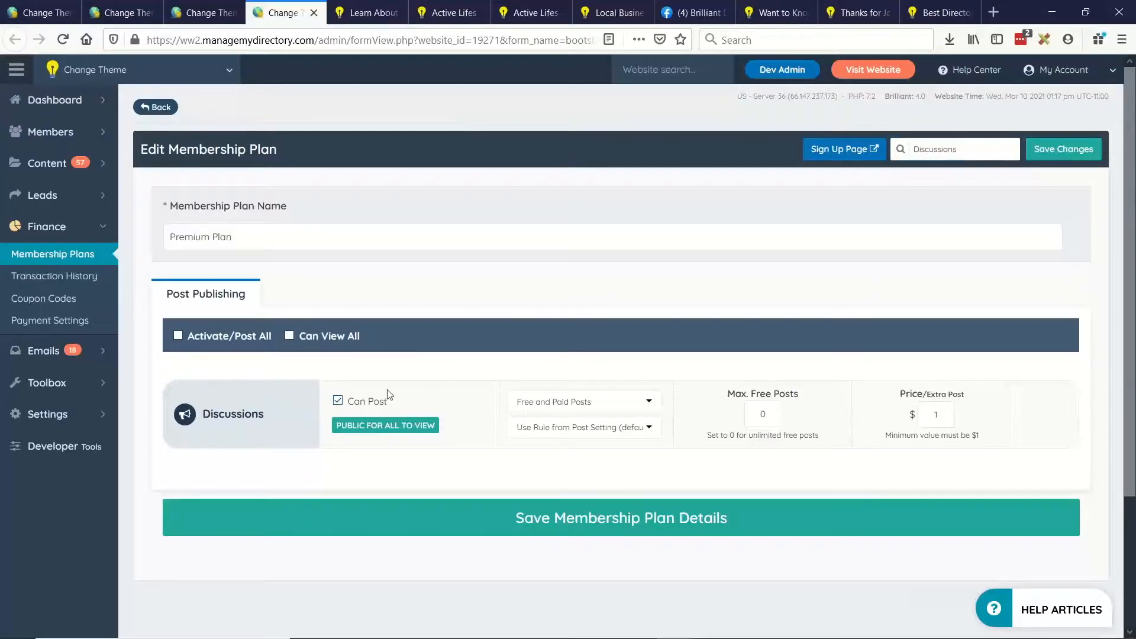
{"action": "left_click", "coordinate": [580, 524]}
{"action": "left_click", "coordinate": [154, 110]}
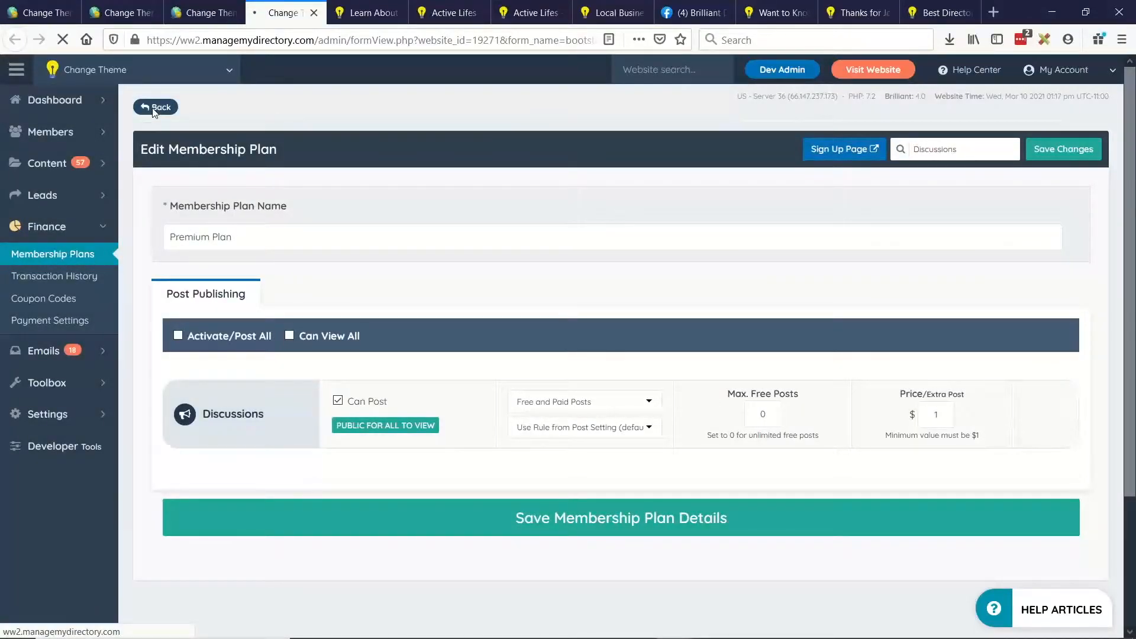
- List the Premium Plan's members and log in as the first listed member
{"action": "scroll", "coordinate": [362, 273], "scroll_direction": "down", "scroll_amount": 3}
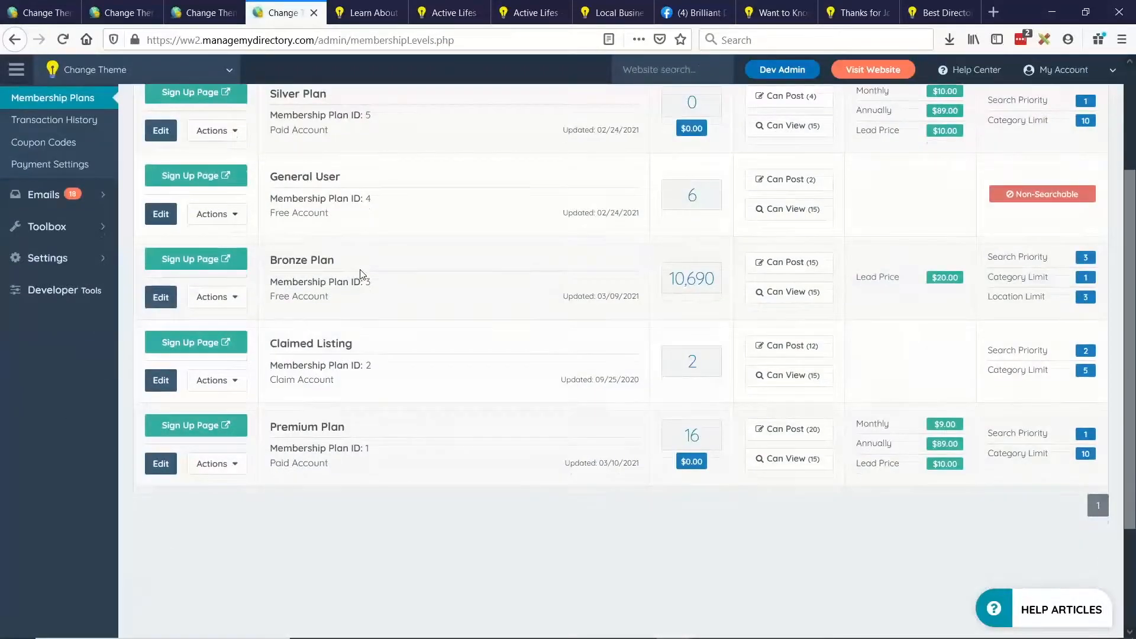
{"action": "left_click", "coordinate": [692, 438]}
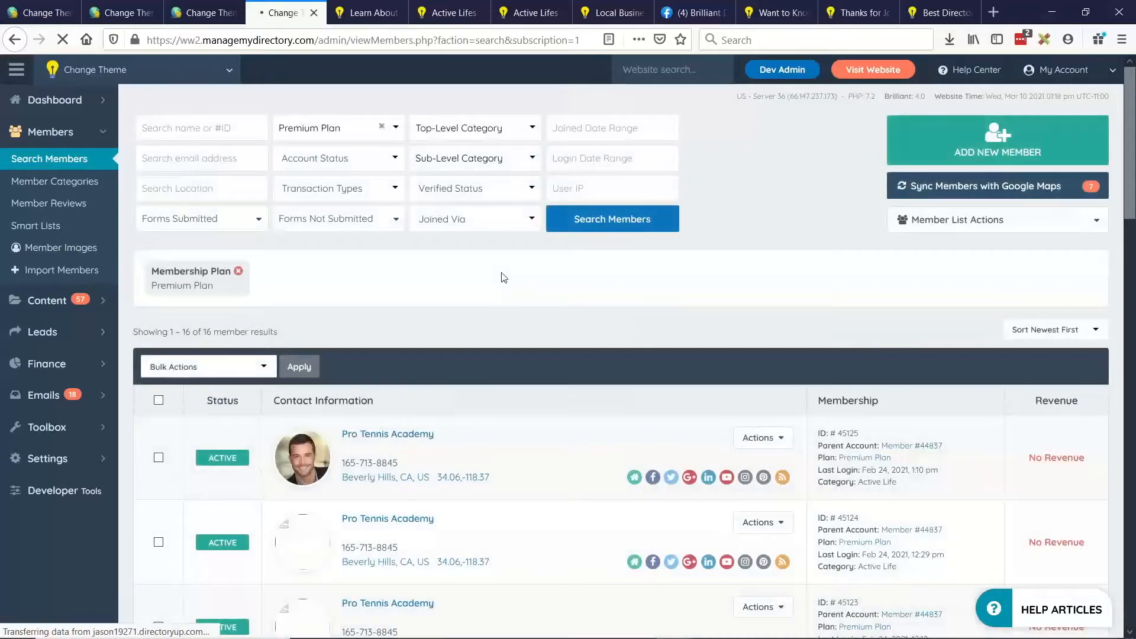
{"action": "scroll", "coordinate": [685, 248], "scroll_direction": "down", "scroll_amount": 3}
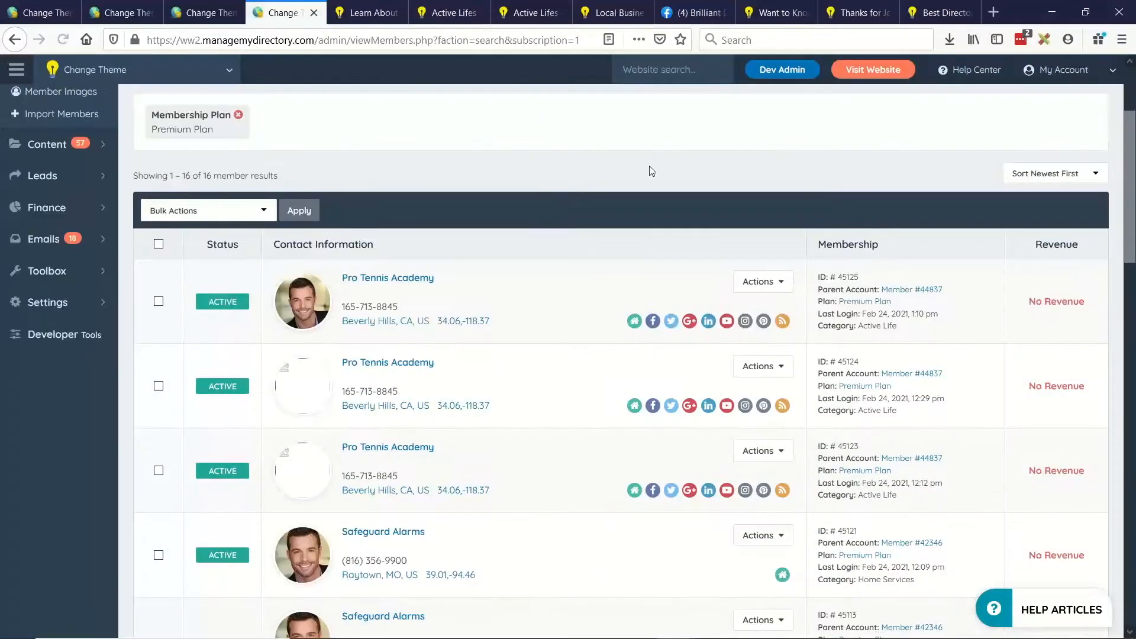
{"action": "left_click", "coordinate": [737, 281]}
{"action": "left_click", "coordinate": [714, 326]}
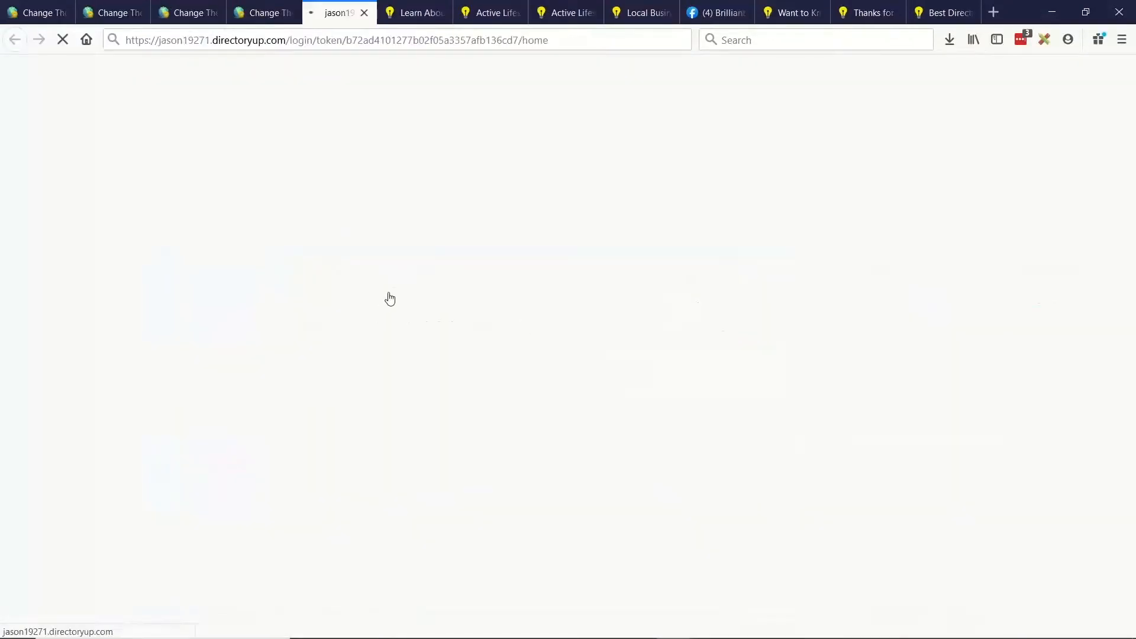
- Open the member's Discussions section and start a new discussion post
{"action": "scroll", "coordinate": [367, 289], "scroll_direction": "down", "scroll_amount": 7}
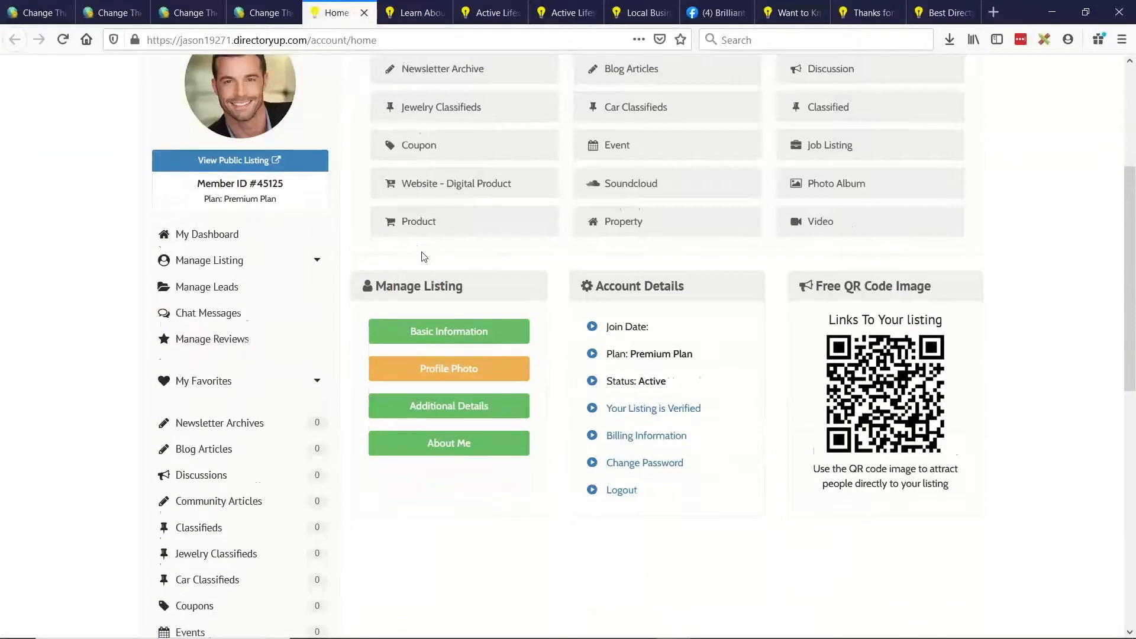
{"action": "left_click", "coordinate": [212, 330]}
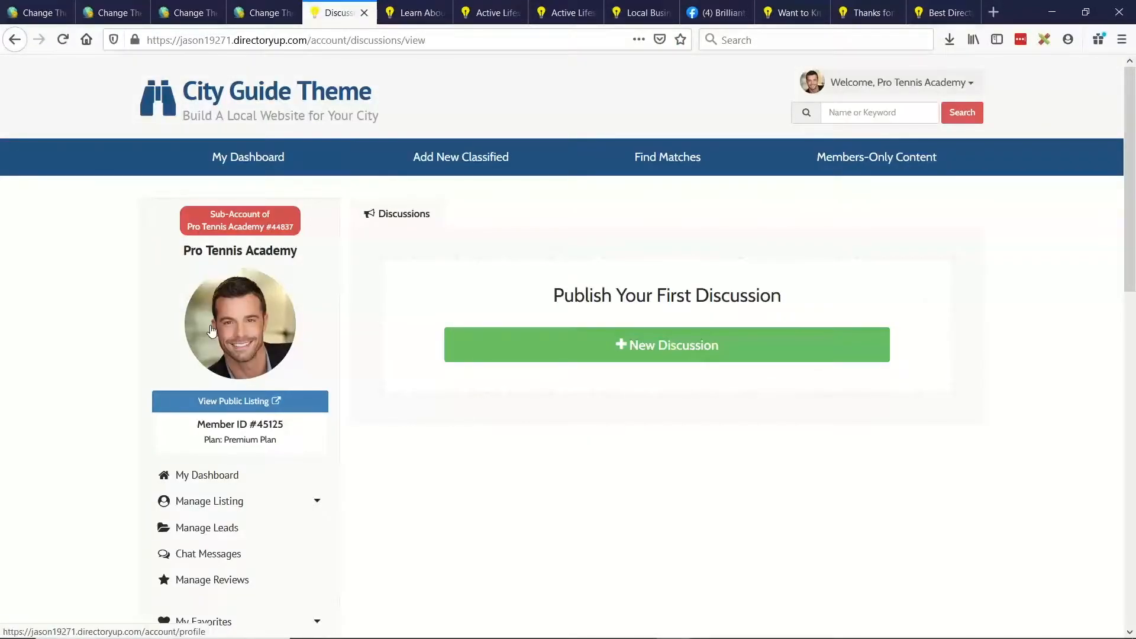
{"action": "left_click", "coordinate": [667, 355]}
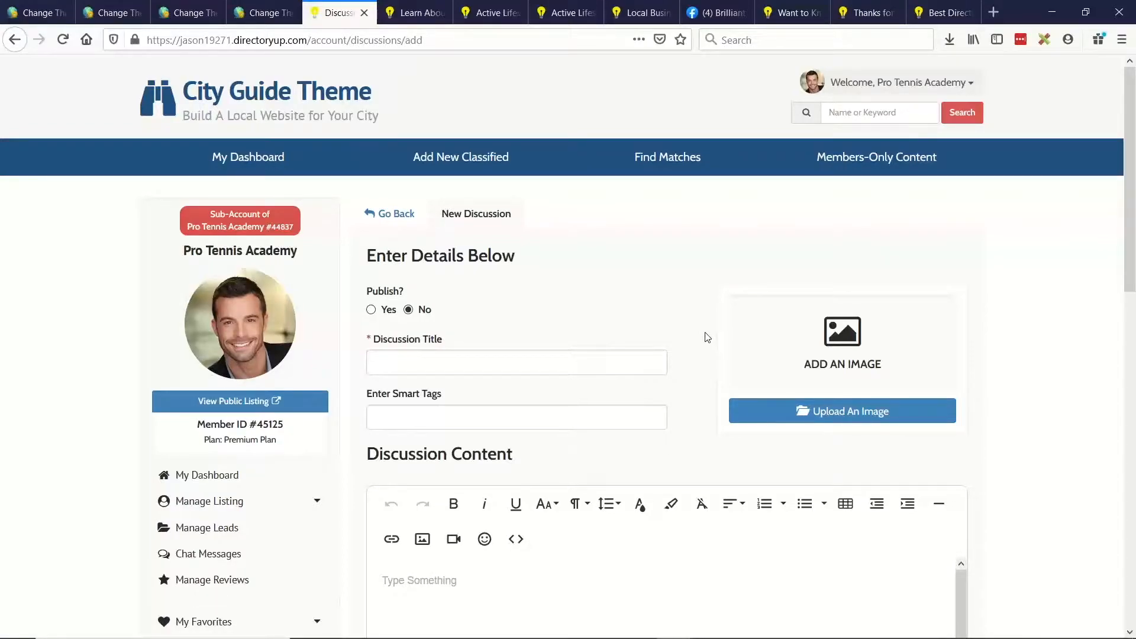
- Set the discussion to be published, title it "Why is the sky blue" and write "I'm wondering why the sky is blue... can someone please tell me! :)" as content
{"action": "left_click", "coordinate": [371, 309]}
{"action": "left_click", "coordinate": [398, 355]}
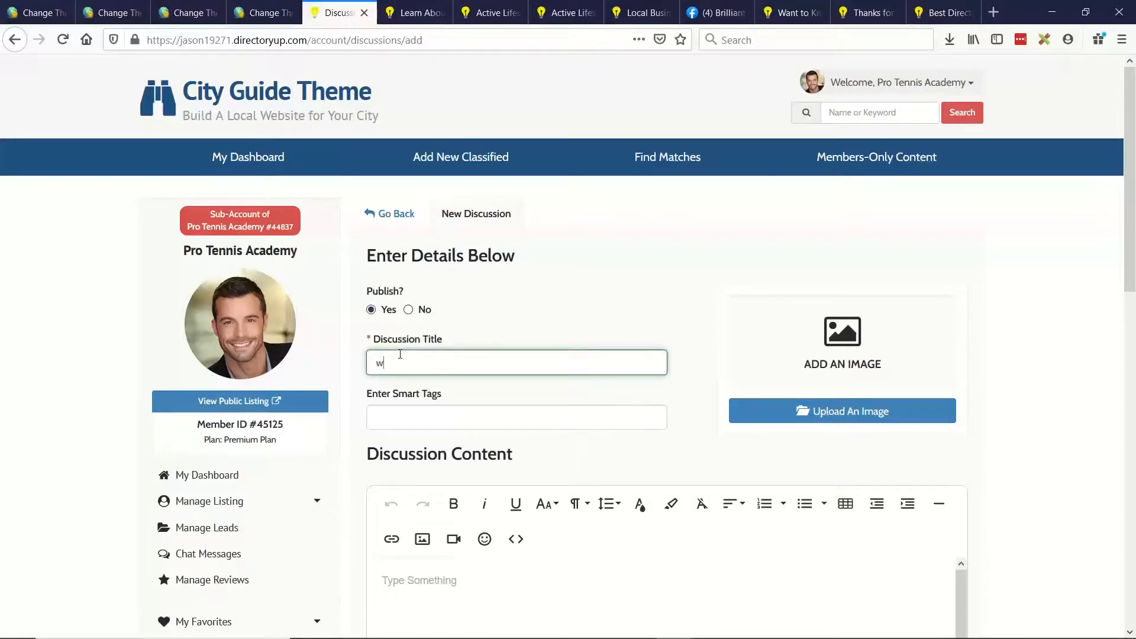
{"action": "type", "text": "Why is the sky blue"}
{"action": "scroll", "coordinate": [587, 439], "scroll_direction": "down", "scroll_amount": 3}
{"action": "left_click", "coordinate": [587, 439]}
{"action": "type", "text": "I'm wondering why th"}
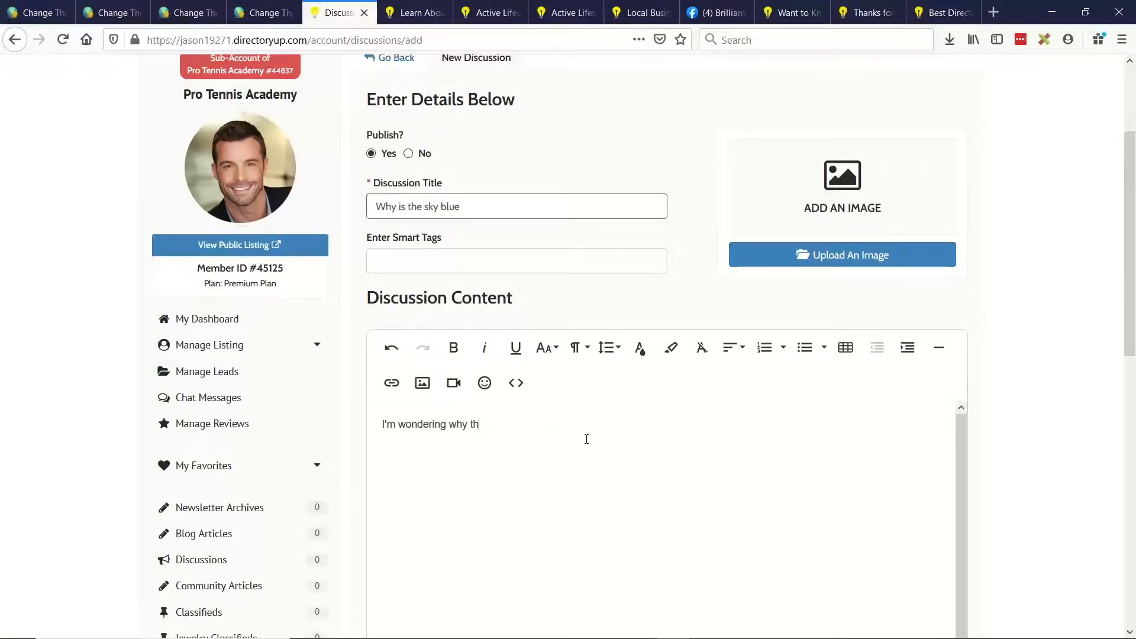
{"action": "type", "text": "e sky is blue... can someone please tell me! :)"}
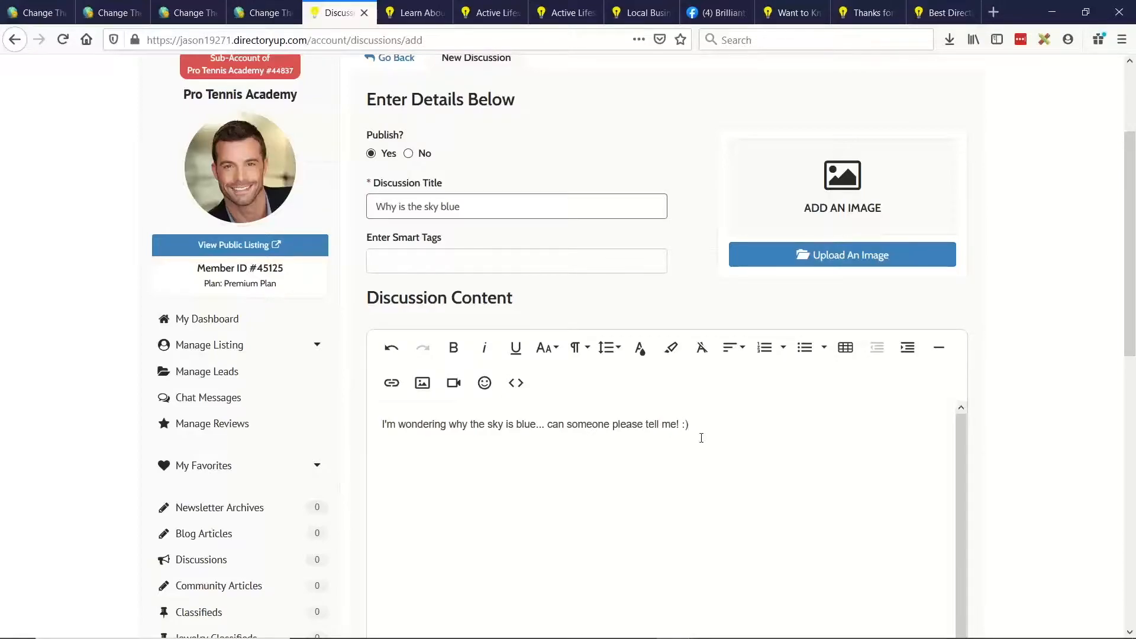
- Replace the ":)" at the end of the discussion content with the grinning face emoticon and save the discussion
{"action": "scroll", "coordinate": [702, 438], "scroll_direction": "down", "scroll_amount": 1}
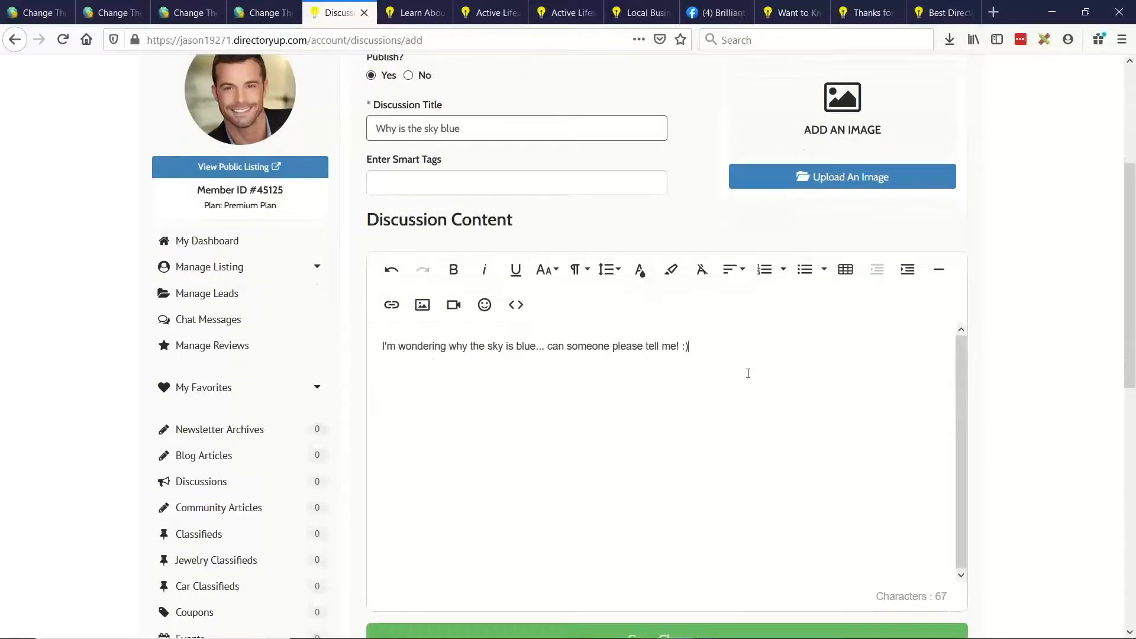
{"action": "left_click", "coordinate": [689, 346]}
{"action": "key", "text": "BackSpace"}
{"action": "key", "text": "BackSpace"}
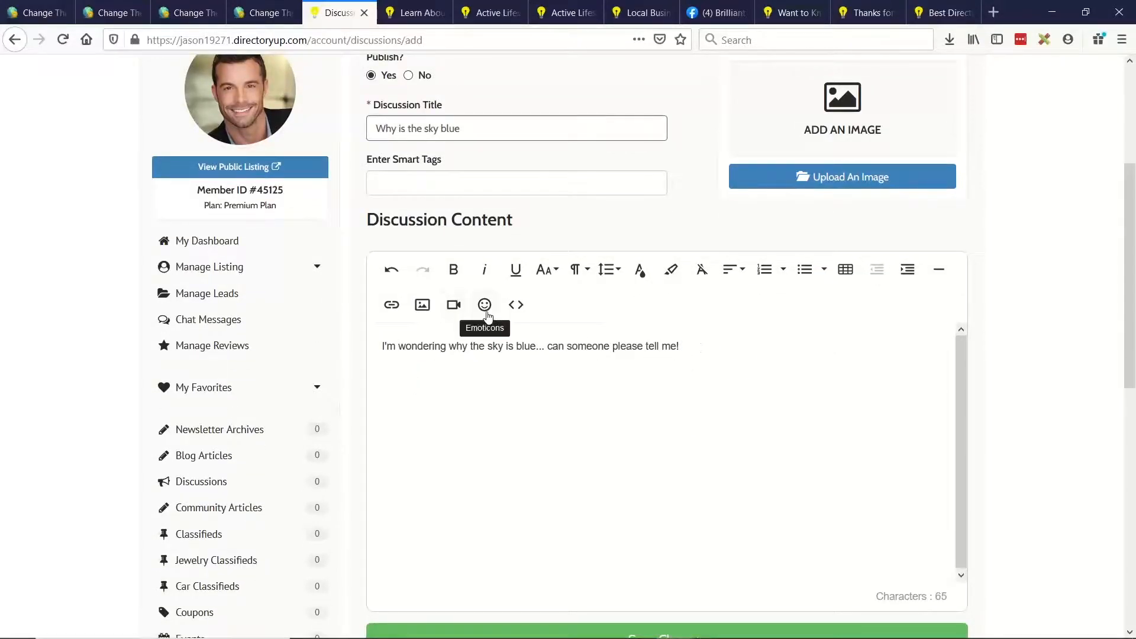
{"action": "left_click", "coordinate": [484, 305]}
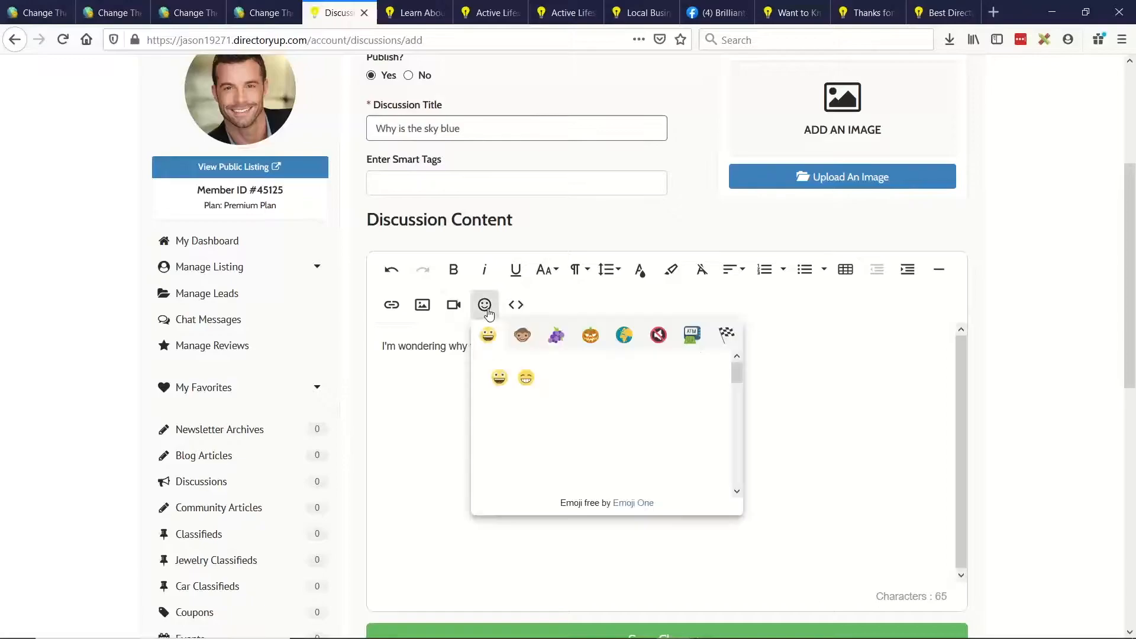
{"action": "left_click", "coordinate": [500, 378]}
{"action": "scroll", "coordinate": [749, 362], "scroll_direction": "down", "scroll_amount": 2}
{"action": "left_click", "coordinate": [703, 489]}
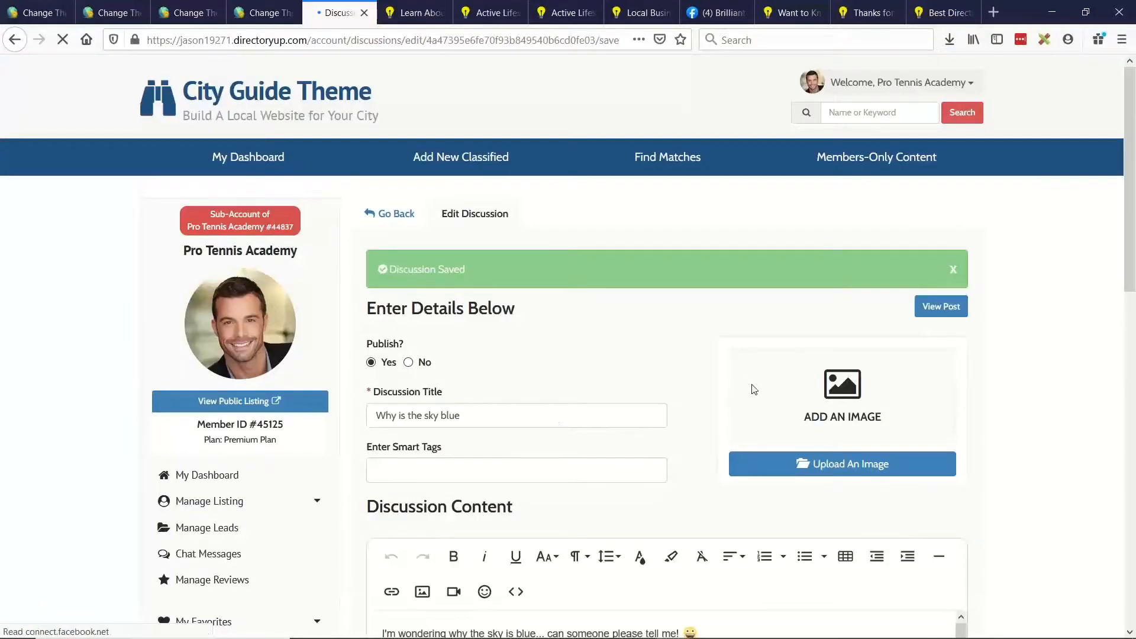
- View the published discussion post and send the comment "Because the sun and sky etc...." on it
{"action": "left_click", "coordinate": [944, 307]}
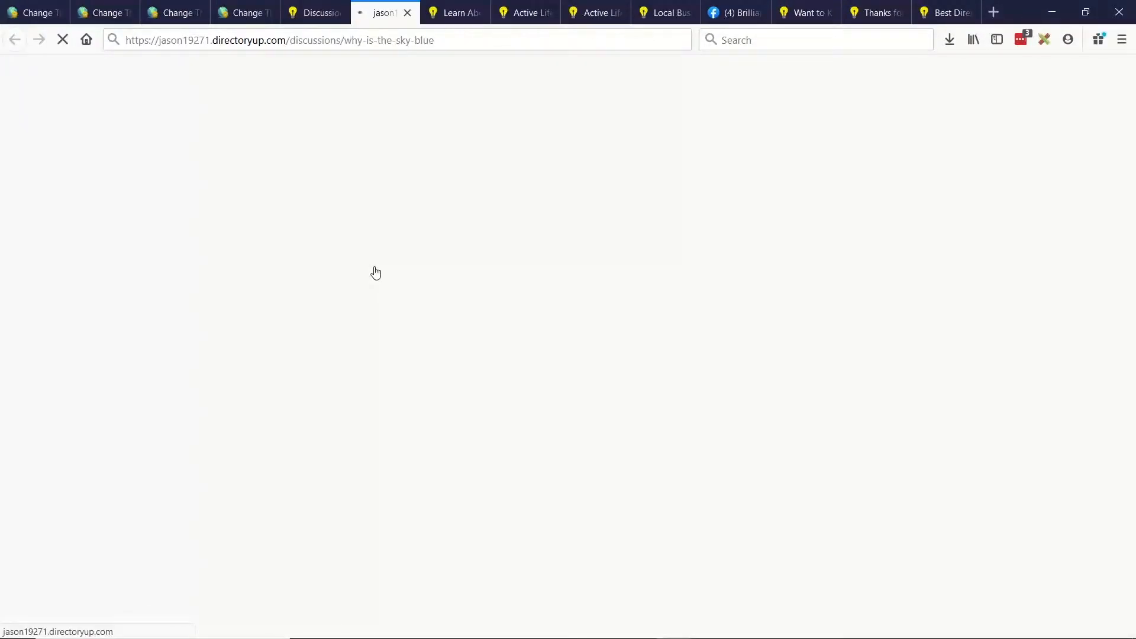
{"action": "scroll", "coordinate": [388, 413], "scroll_direction": "down", "scroll_amount": 2}
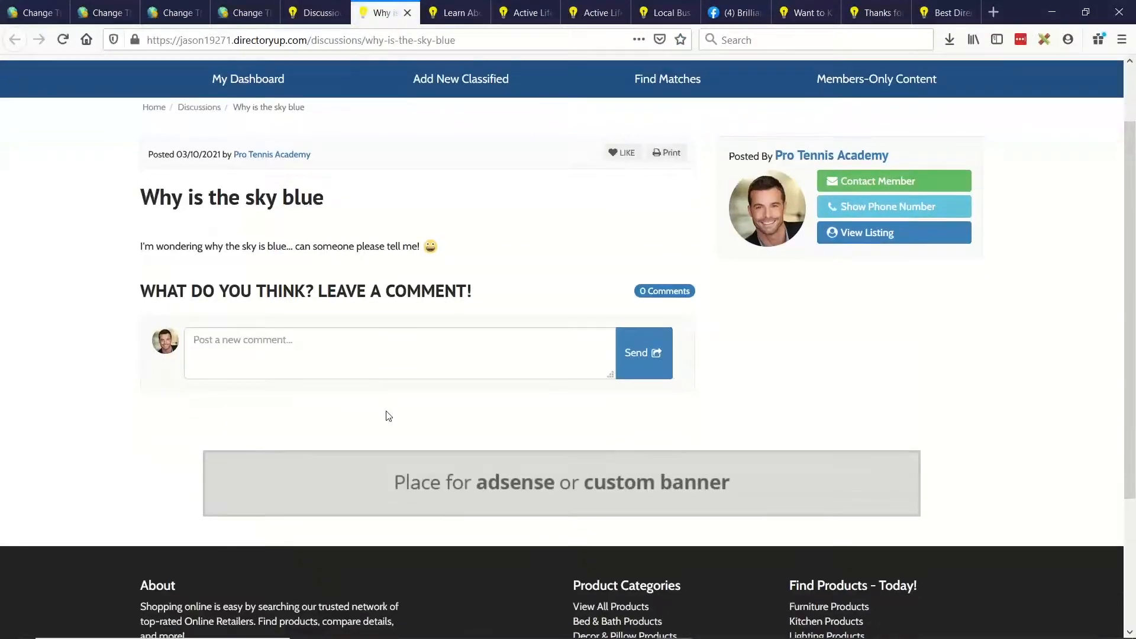
{"action": "left_click", "coordinate": [349, 352]}
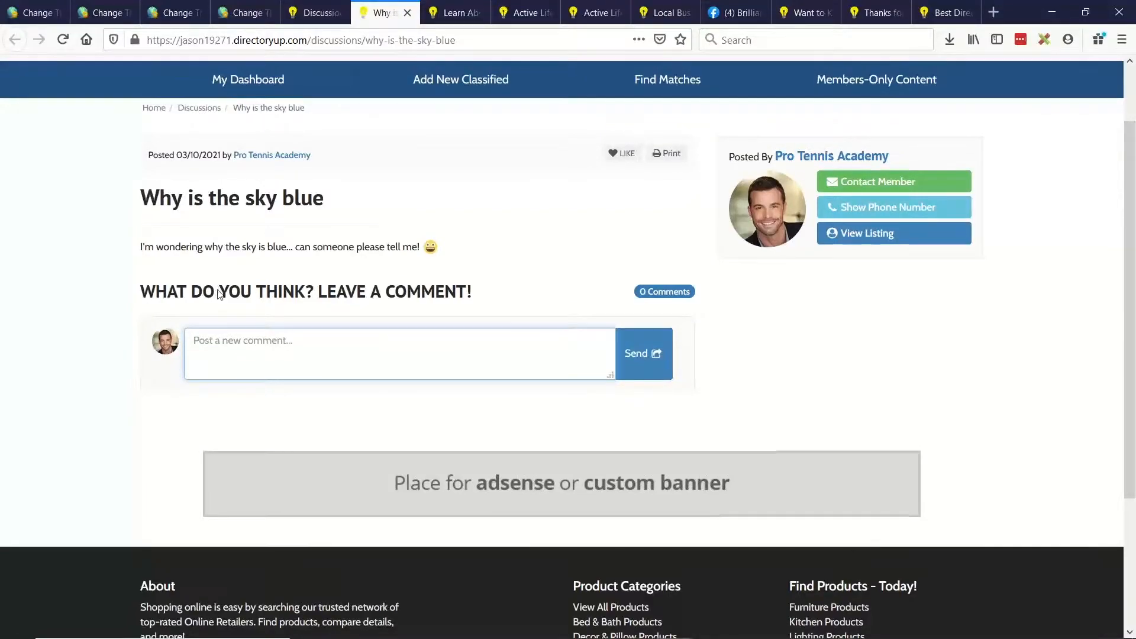
{"action": "scroll", "coordinate": [219, 291], "scroll_direction": "up", "scroll_amount": 2}
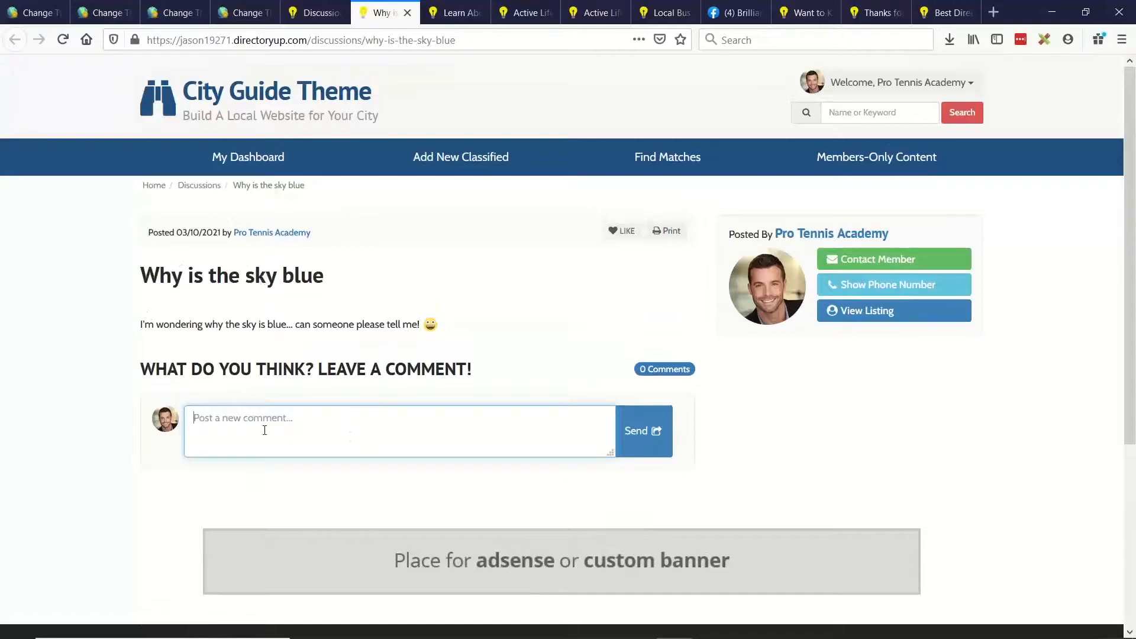
{"action": "type", "text": "Because the sun and sky etc..."}
{"action": "left_click", "coordinate": [646, 431]}
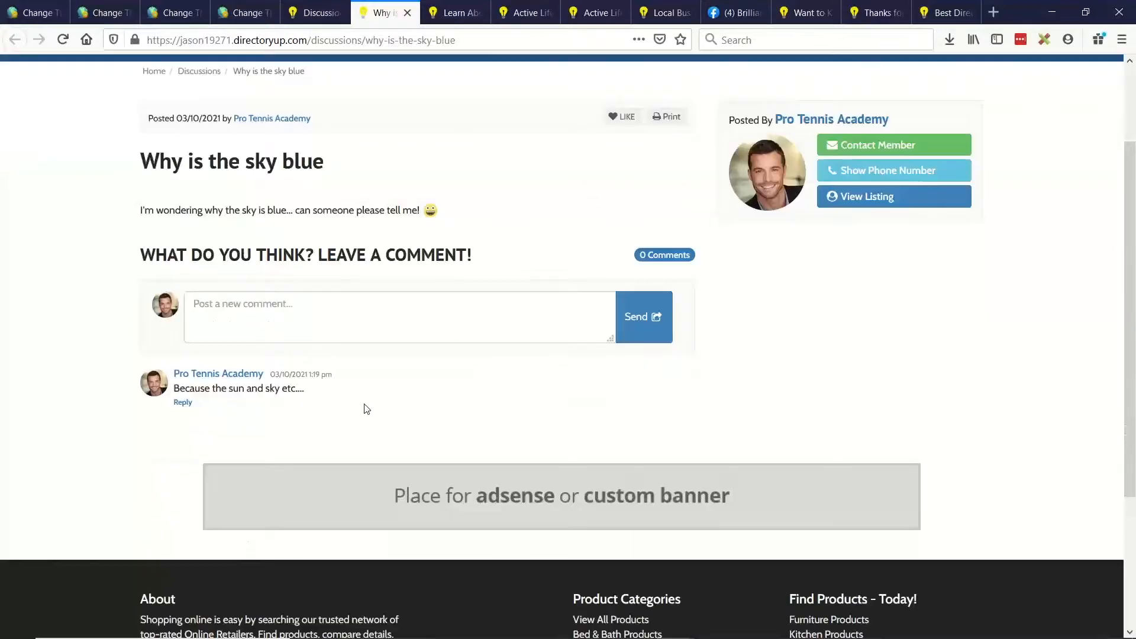
{"action": "scroll", "coordinate": [366, 409], "scroll_direction": "down", "scroll_amount": 3}
{"action": "scroll", "coordinate": [221, 237], "scroll_direction": "up", "scroll_amount": 4}
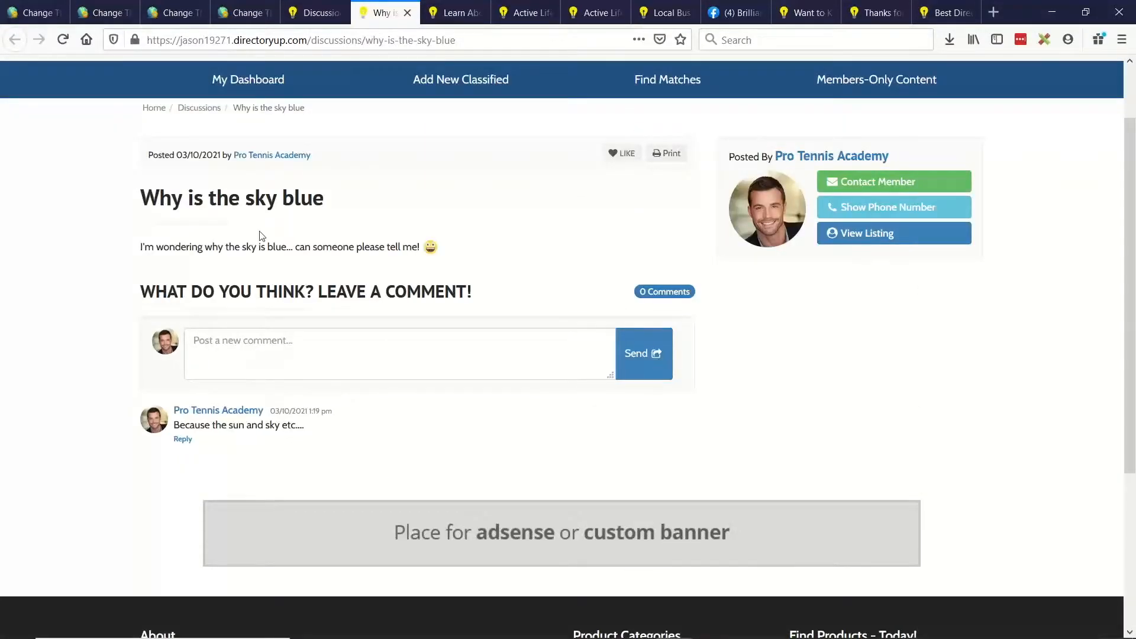
{"action": "scroll", "coordinate": [292, 380], "scroll_direction": "up", "scroll_amount": 2}
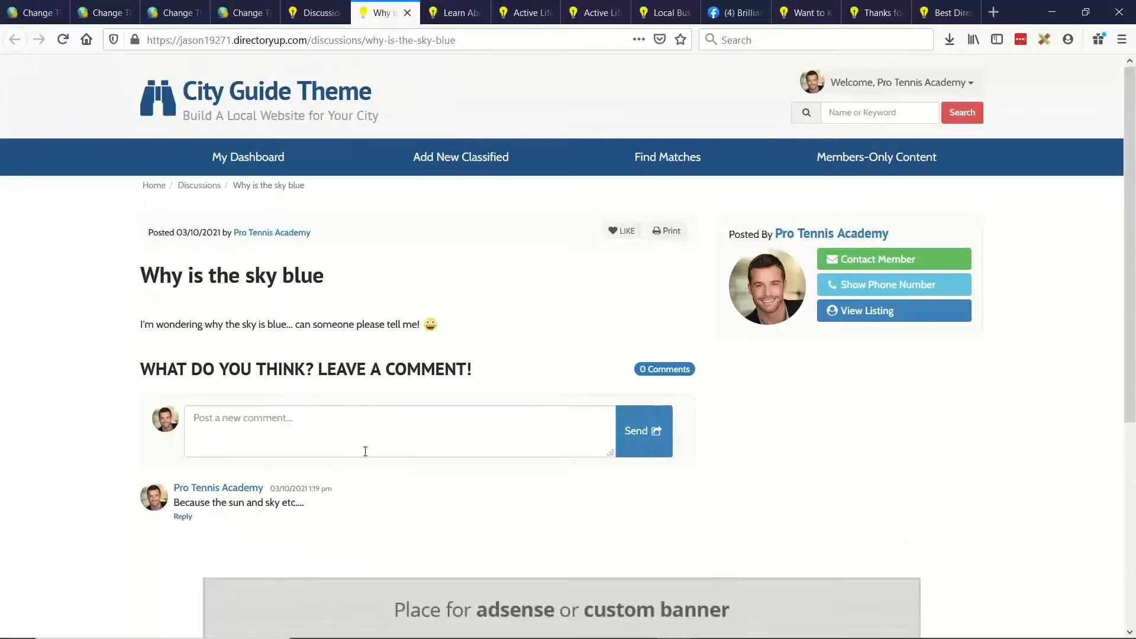
{"action": "key", "text": "alt+Tab"}
{"action": "key", "text": "Escape"}
{"action": "key", "text": "alt+Tab"}
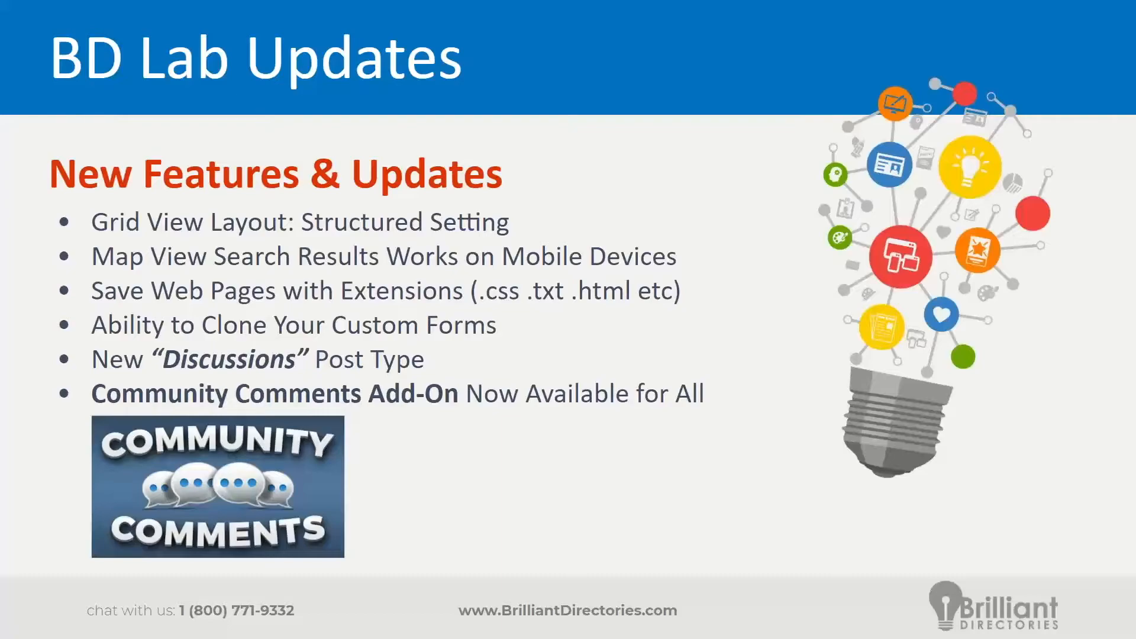
{"action": "key", "text": "alt+Tab"}
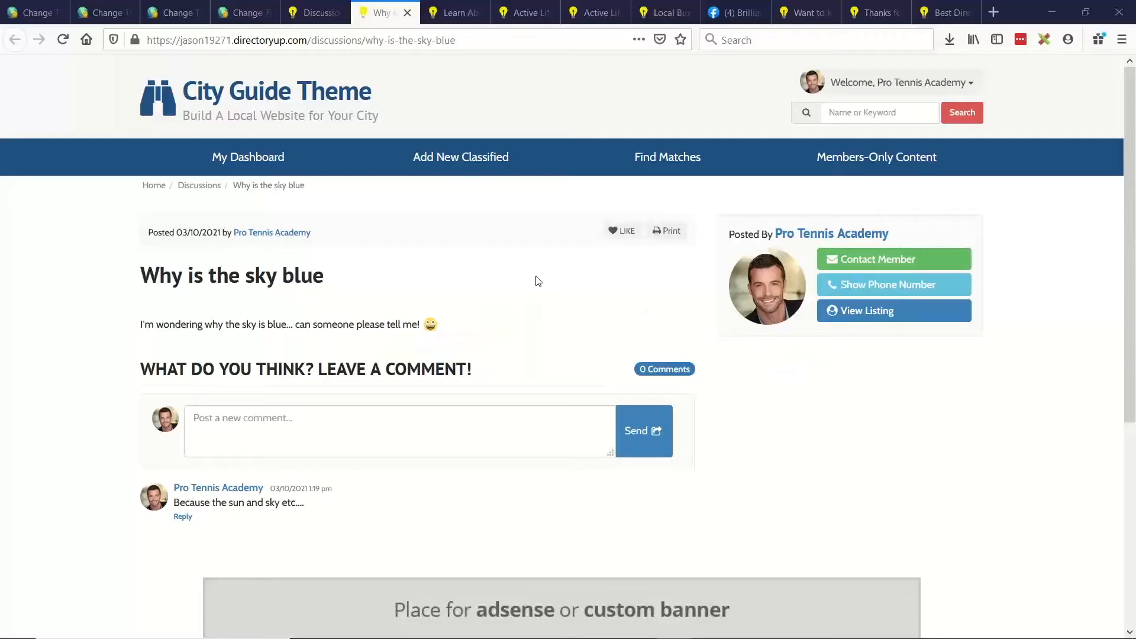
- Return to the admin dashboard and open the Discussion post type for editing in the post settings
{"action": "left_click", "coordinate": [36, 12]}
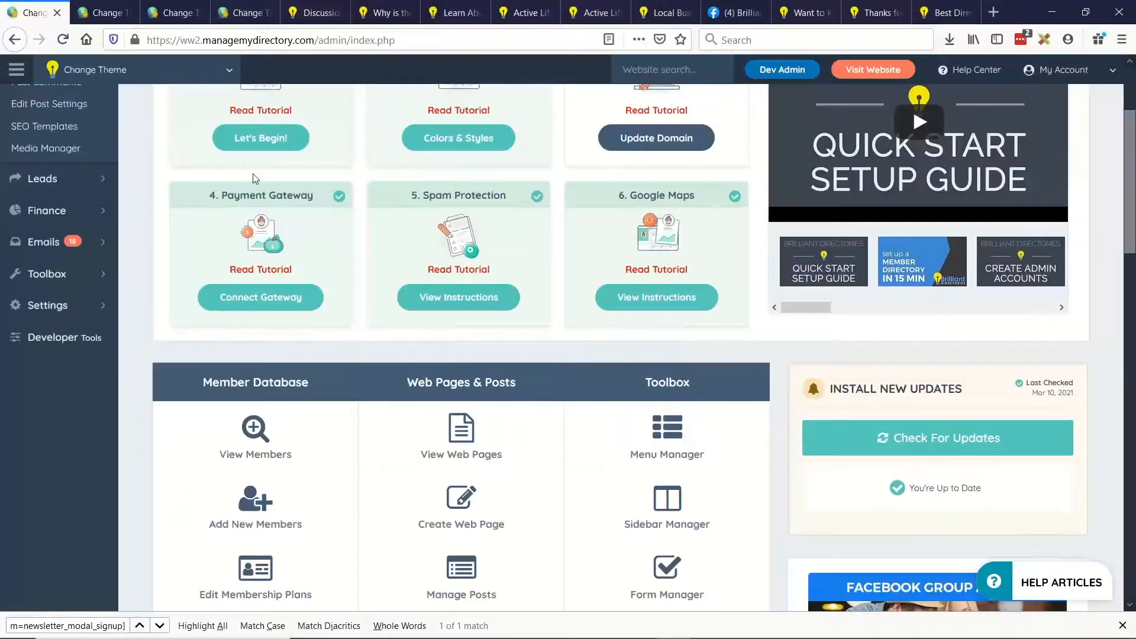
{"action": "scroll", "coordinate": [89, 296], "scroll_direction": "up", "scroll_amount": 3}
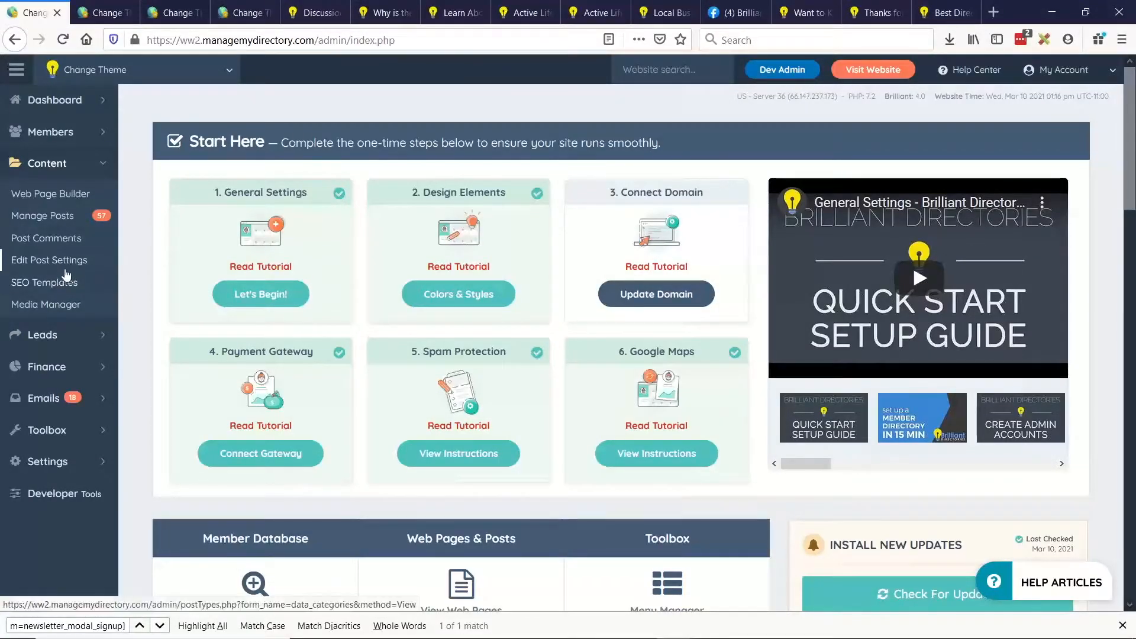
{"action": "left_click", "coordinate": [48, 262]}
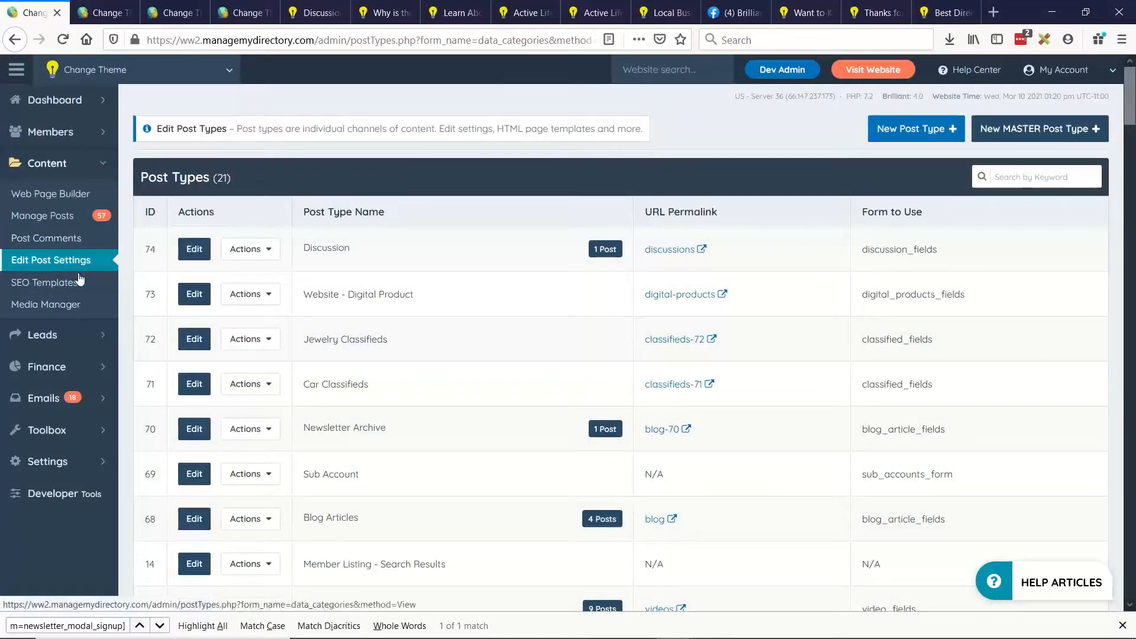
{"action": "left_click", "coordinate": [194, 261]}
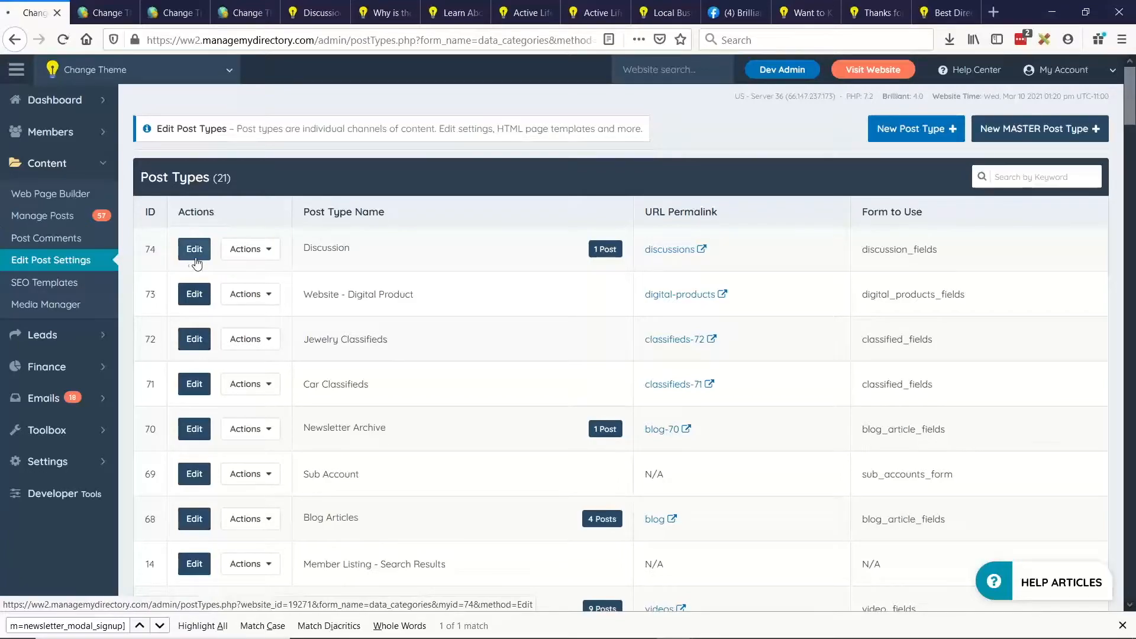
{"action": "left_click", "coordinate": [232, 254]}
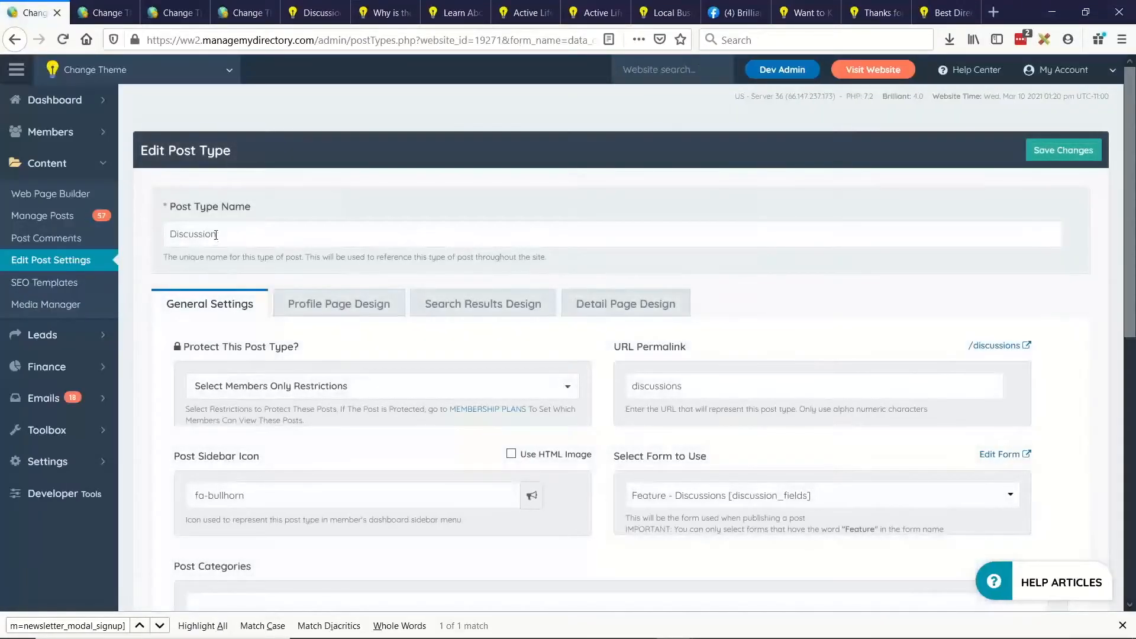
- Rename the post type as "Questions & Answers" and copy the new name
{"action": "triple_click", "coordinate": [215, 236]}
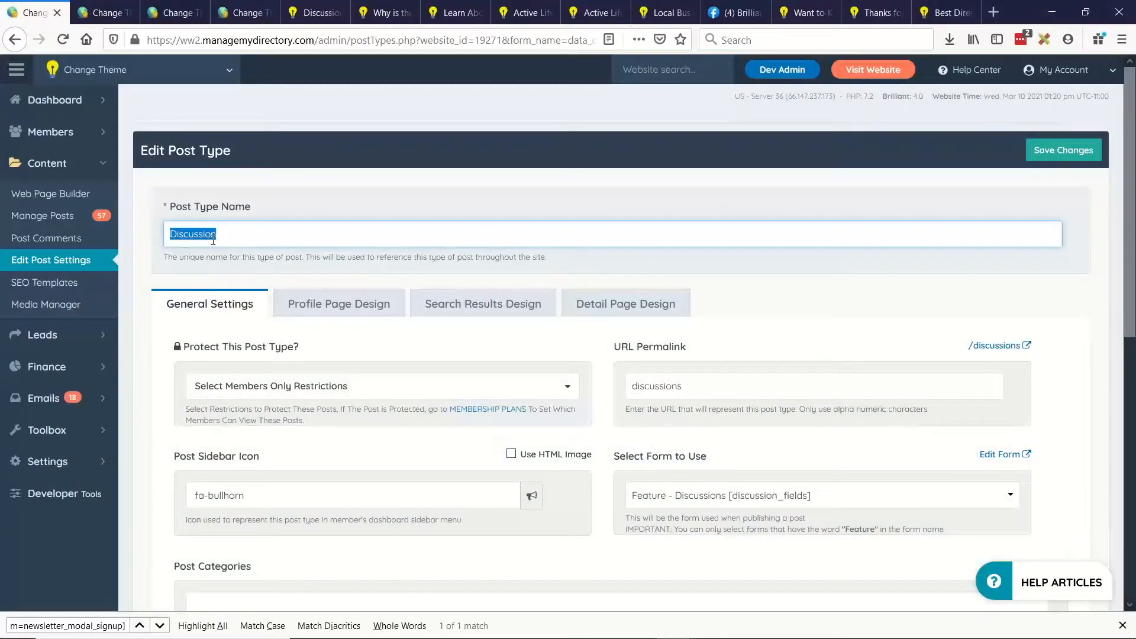
{"action": "type", "text": "Questions & Answers"}
{"action": "left_click_drag", "start_coordinate": [263, 234], "coordinate": [158, 235]}
{"action": "key", "text": "ctrl+c"}
- Set the profile page tab title and the search results H1 page title to "Questions & Answers" and save the post type
{"action": "left_click", "coordinate": [347, 319]}
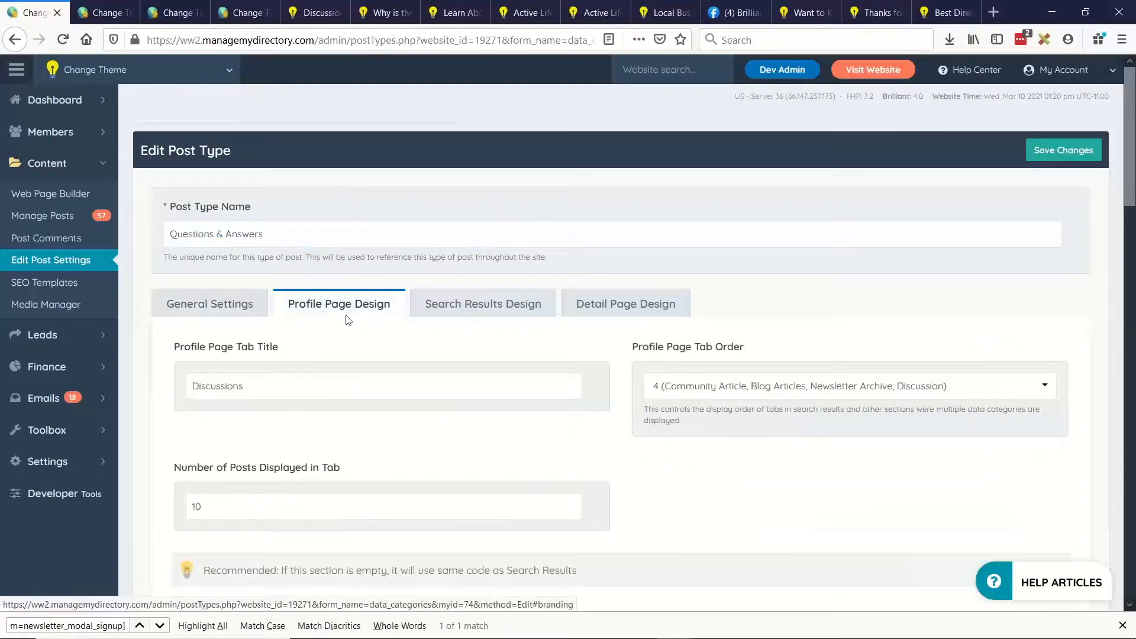
{"action": "mouse_move", "coordinate": [264, 388]}
{"action": "left_mouse_down"}
{"action": "mouse_move", "coordinate": [173, 406]}
{"action": "mouse_move", "coordinate": [260, 382]}
{"action": "left_mouse_up"}
{"action": "key", "text": "ctrl+v"}
{"action": "left_click", "coordinate": [496, 314]}
{"action": "key", "text": "ctrl+v"}
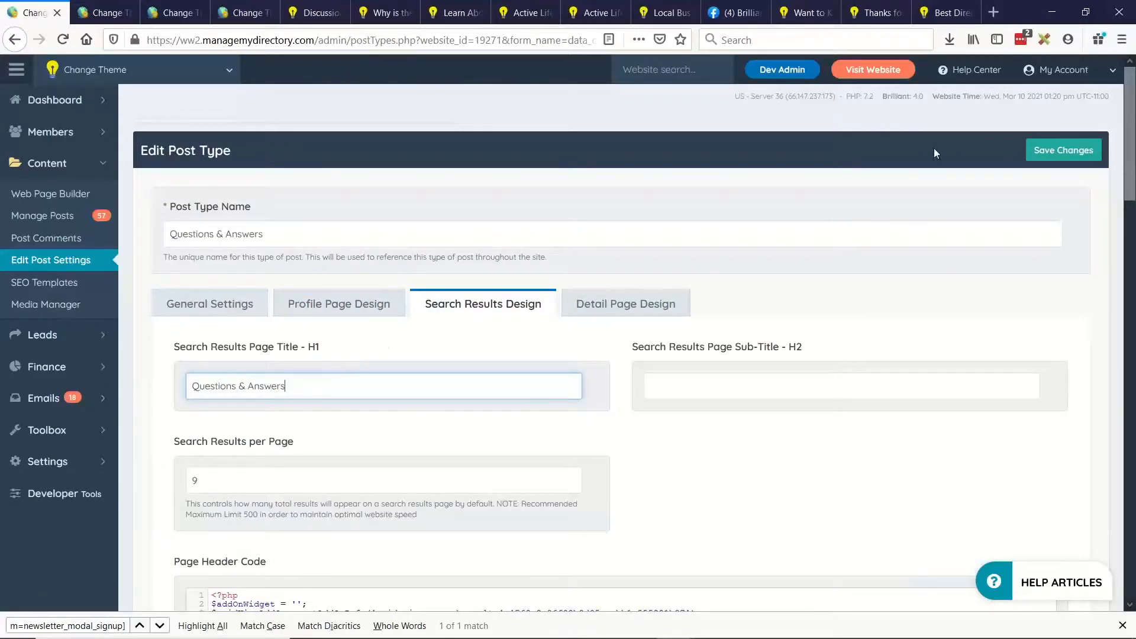
{"action": "left_click", "coordinate": [1063, 152]}
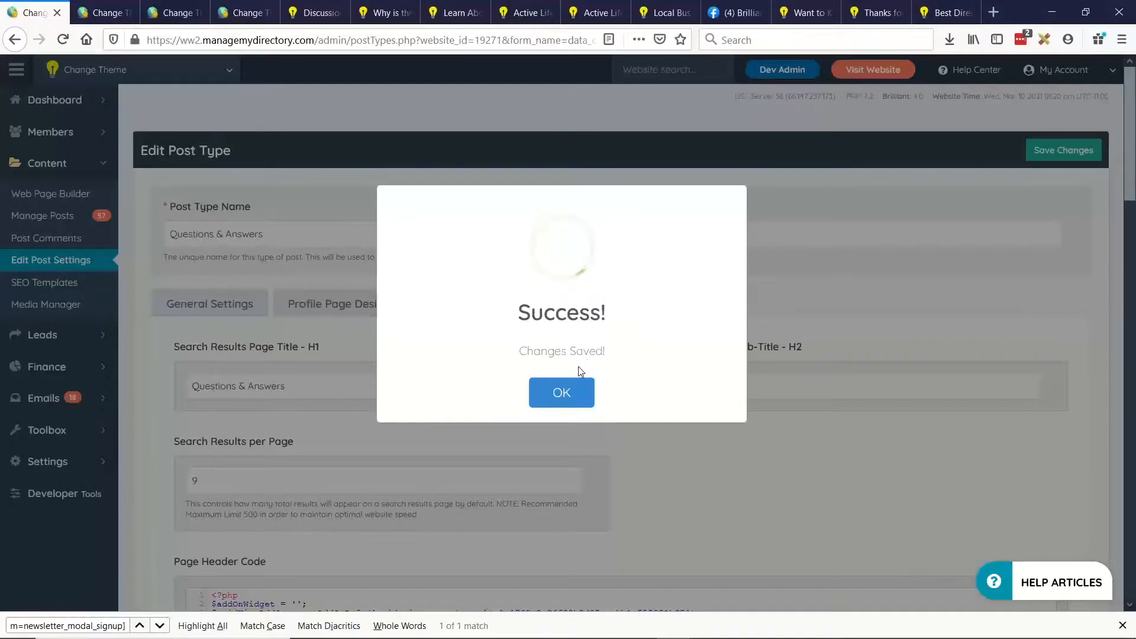
{"action": "left_click", "coordinate": [560, 394]}
- Examine the post type's URL permalink and browse the available sidebar icons in its general settings
{"action": "left_click", "coordinate": [209, 305]}
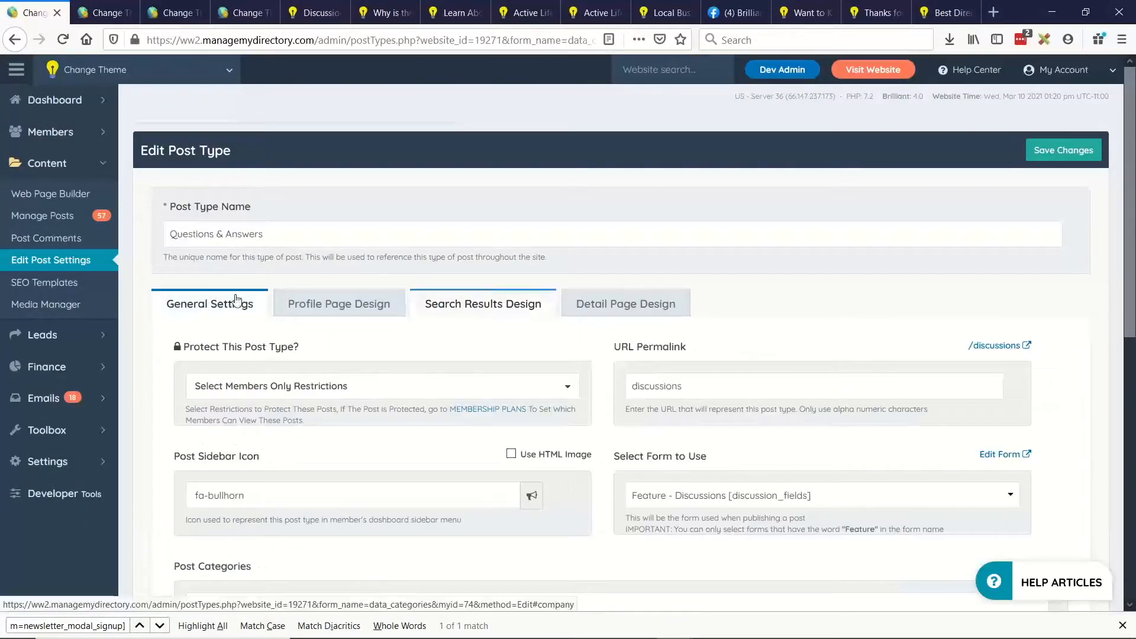
{"action": "left_click_drag", "start_coordinate": [615, 348], "coordinate": [737, 353]}
{"action": "left_click", "coordinate": [737, 353]}
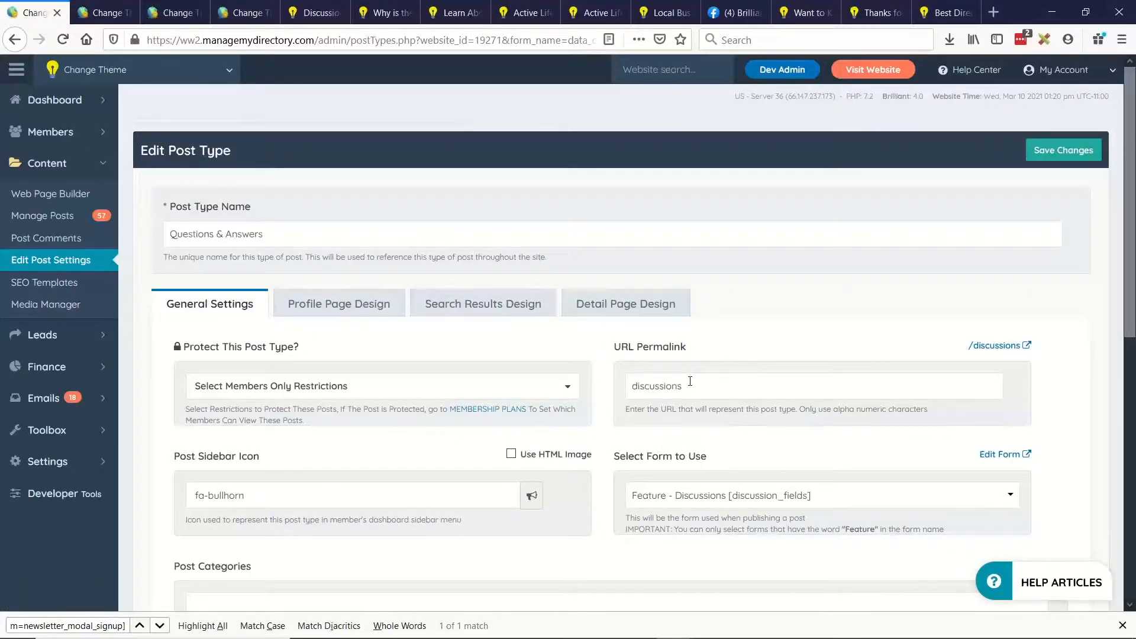
{"action": "left_click_drag", "start_coordinate": [685, 392], "coordinate": [601, 389]}
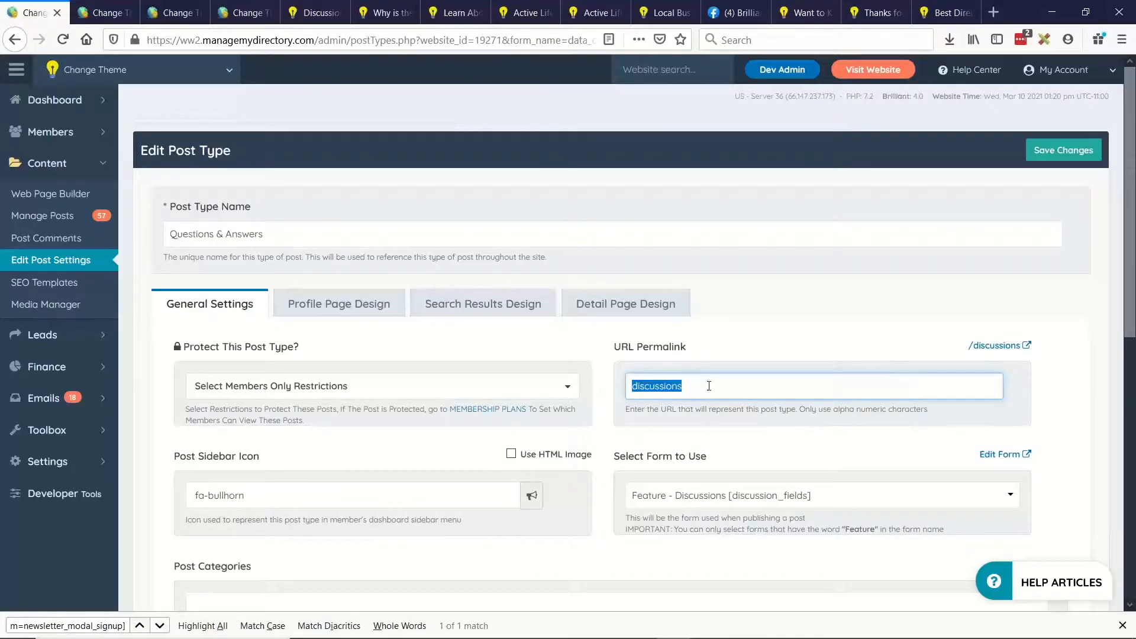
{"action": "scroll", "coordinate": [714, 309], "scroll_direction": "down", "scroll_amount": 2}
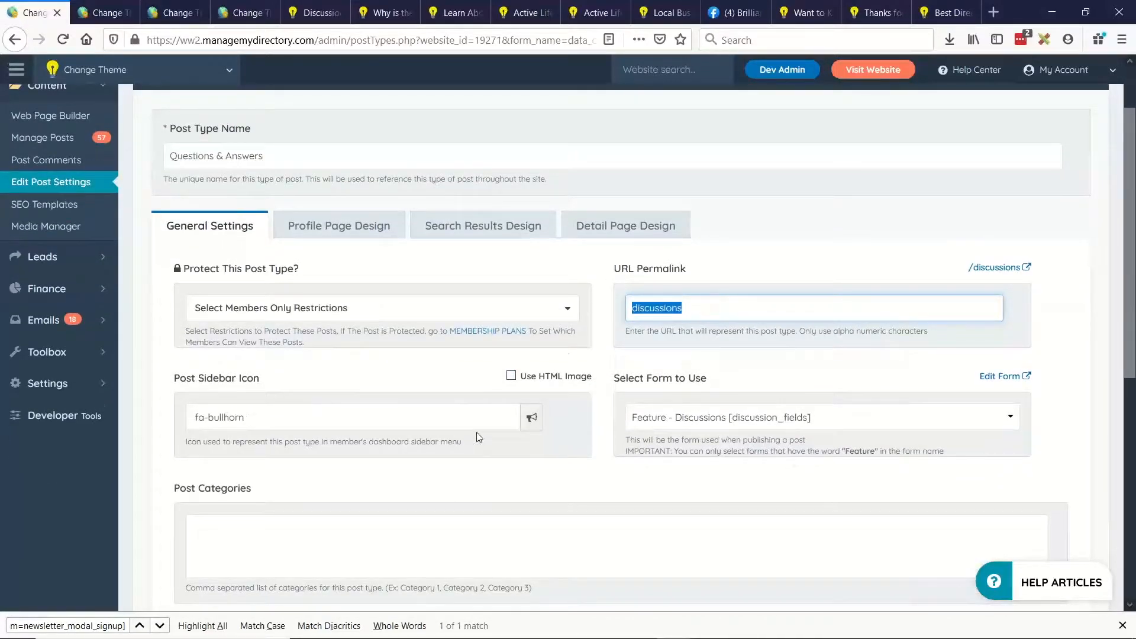
{"action": "left_click", "coordinate": [321, 425]}
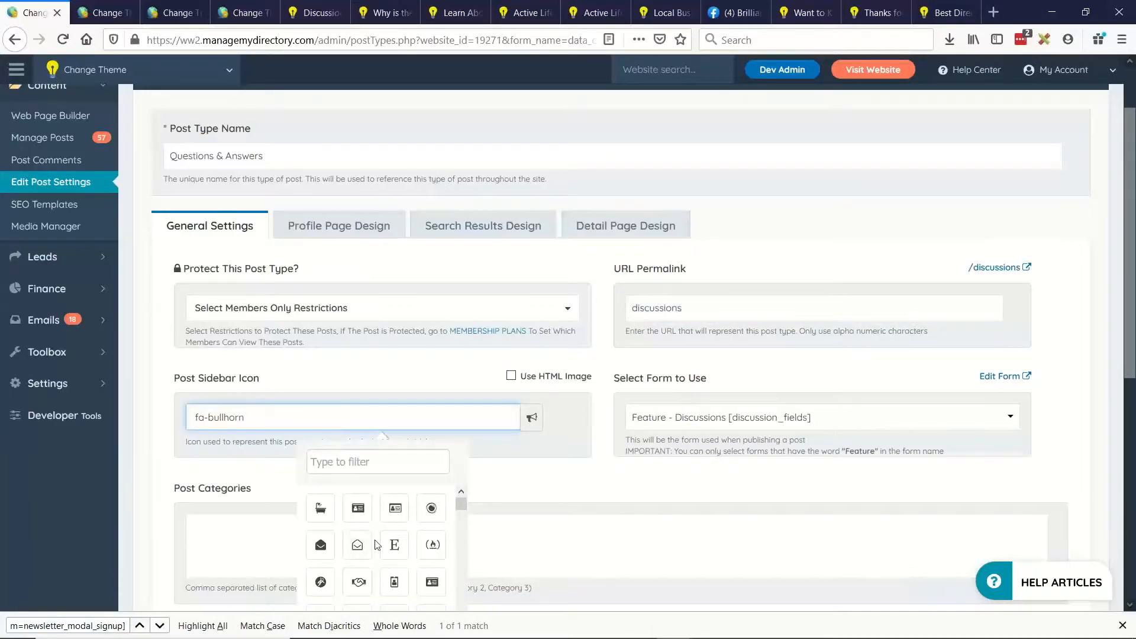
{"action": "scroll", "coordinate": [394, 551], "scroll_direction": "up", "scroll_amount": 2}
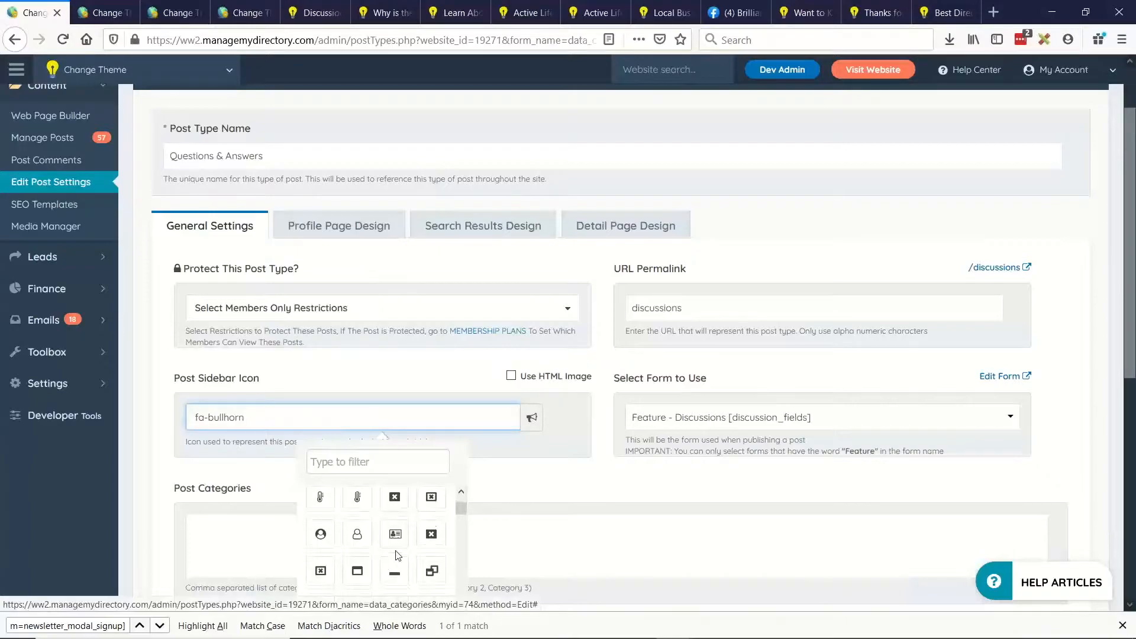
{"action": "left_click", "coordinate": [349, 381]}
- Return to the member's Questions & Answers list and open the "Why is the sky blue" post in a new tab
{"action": "left_click", "coordinate": [322, 13]}
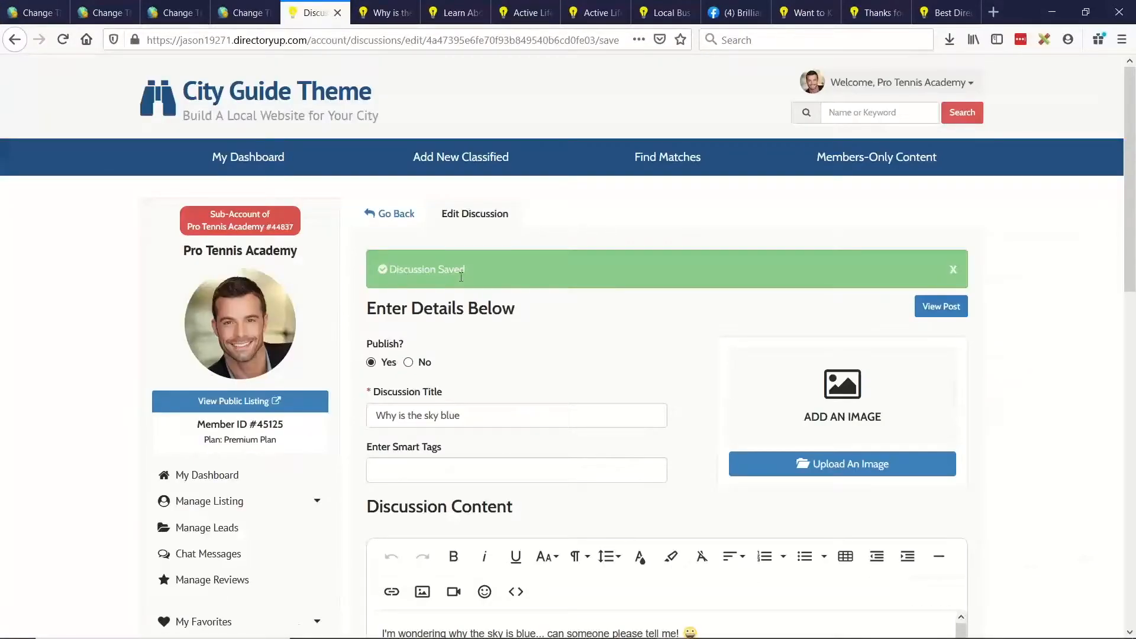
{"action": "left_click", "coordinate": [389, 213]}
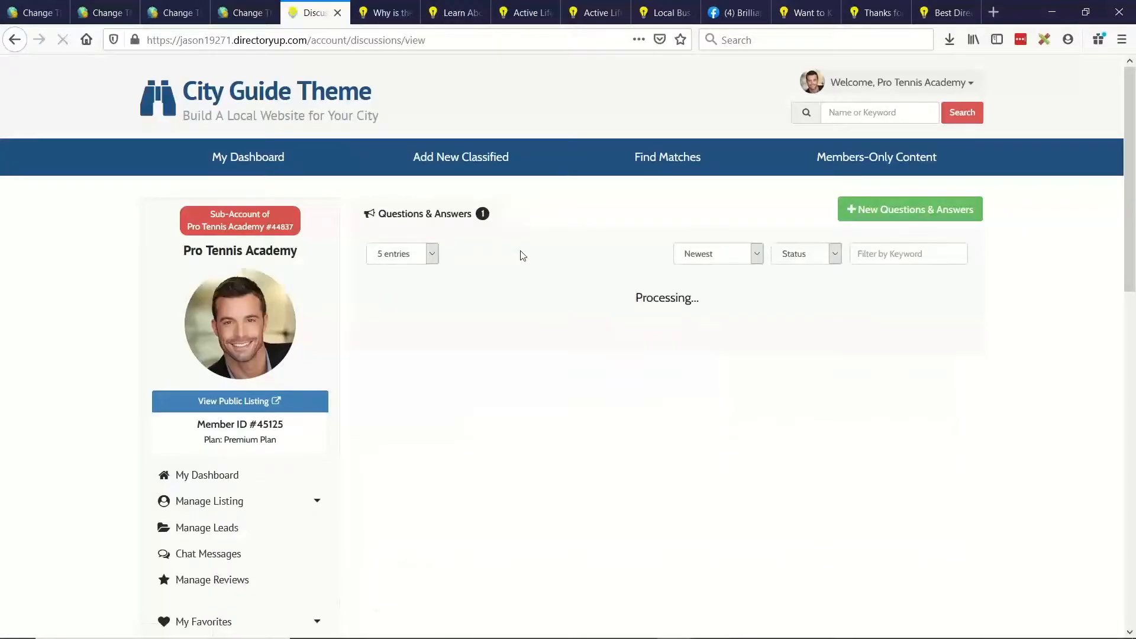
{"action": "scroll", "coordinate": [389, 319], "scroll_direction": "down", "scroll_amount": 4}
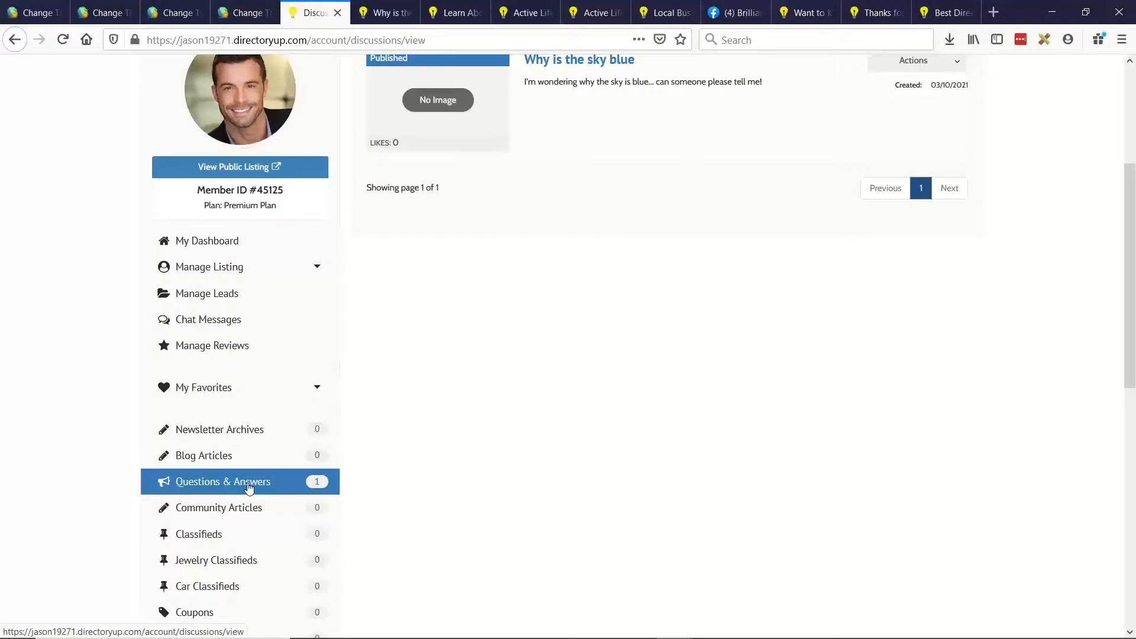
{"action": "scroll", "coordinate": [622, 320], "scroll_direction": "up", "scroll_amount": 4}
{"action": "left_click", "coordinate": [908, 295]}
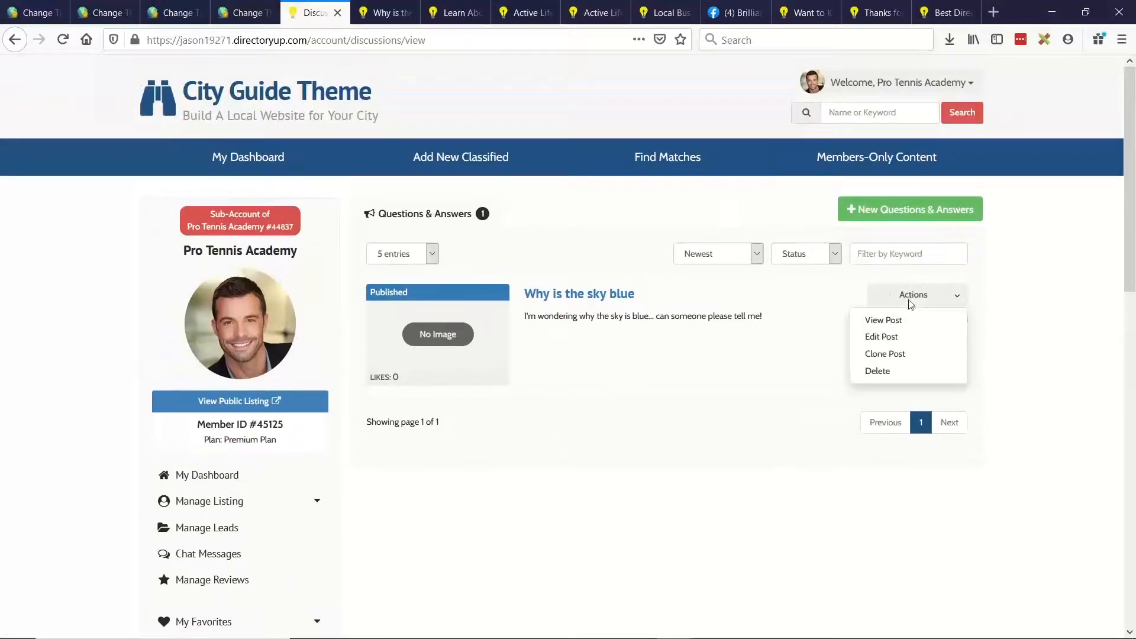
{"action": "middle_click", "coordinate": [893, 322]}
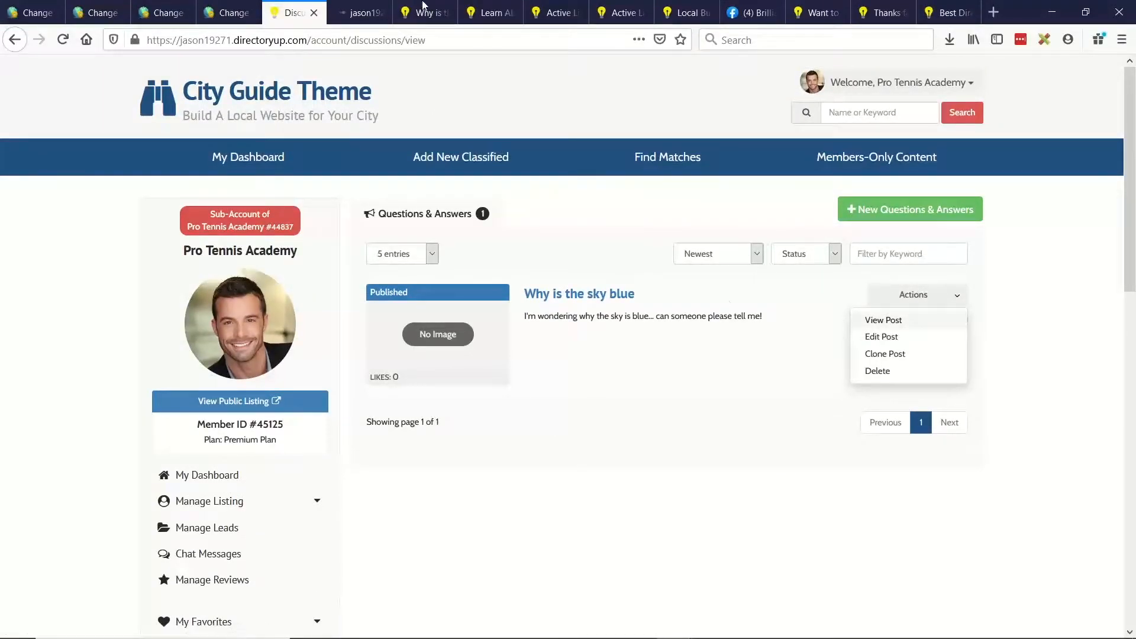
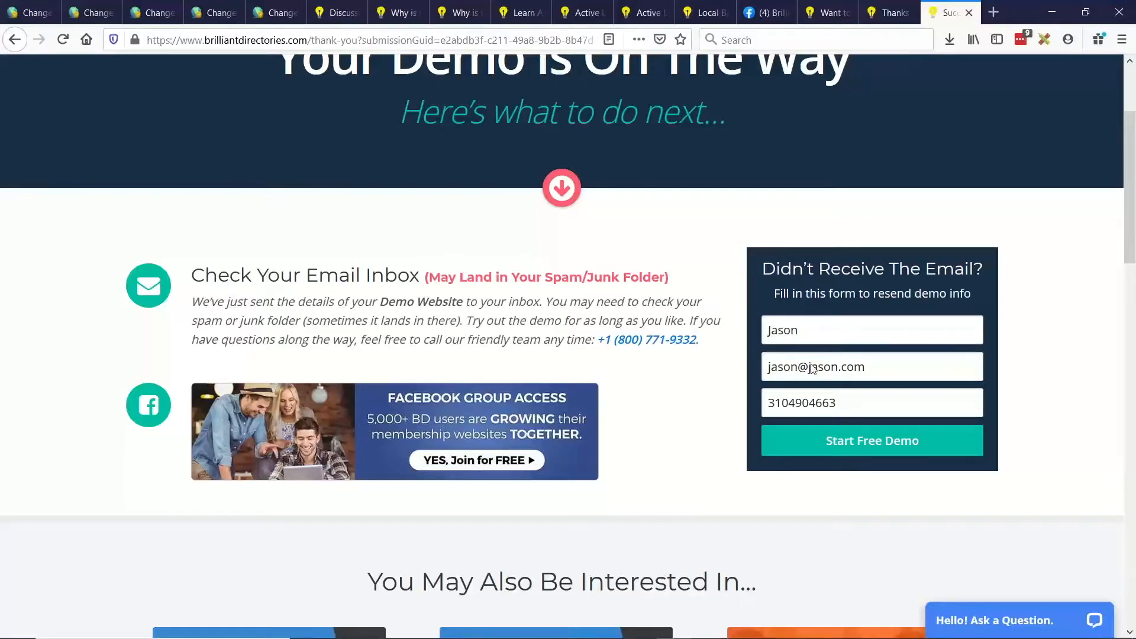
- Examine the demo thank-you page's "You May Also Be Interested In..." section, testimonial and footer links
{"action": "scroll", "coordinate": [716, 353], "scroll_direction": "down", "scroll_amount": 6}
{"action": "scroll", "coordinate": [718, 341], "scroll_direction": "down", "scroll_amount": 1}
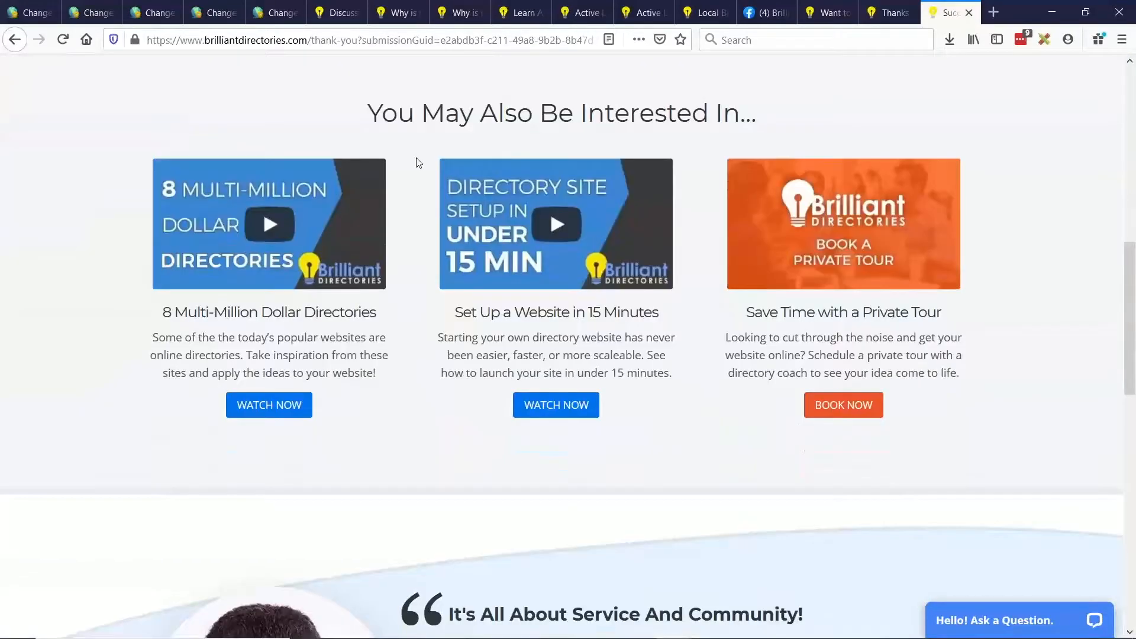
{"action": "scroll", "coordinate": [398, 218], "scroll_direction": "up", "scroll_amount": 1}
{"action": "left_click_drag", "start_coordinate": [368, 191], "coordinate": [757, 193]}
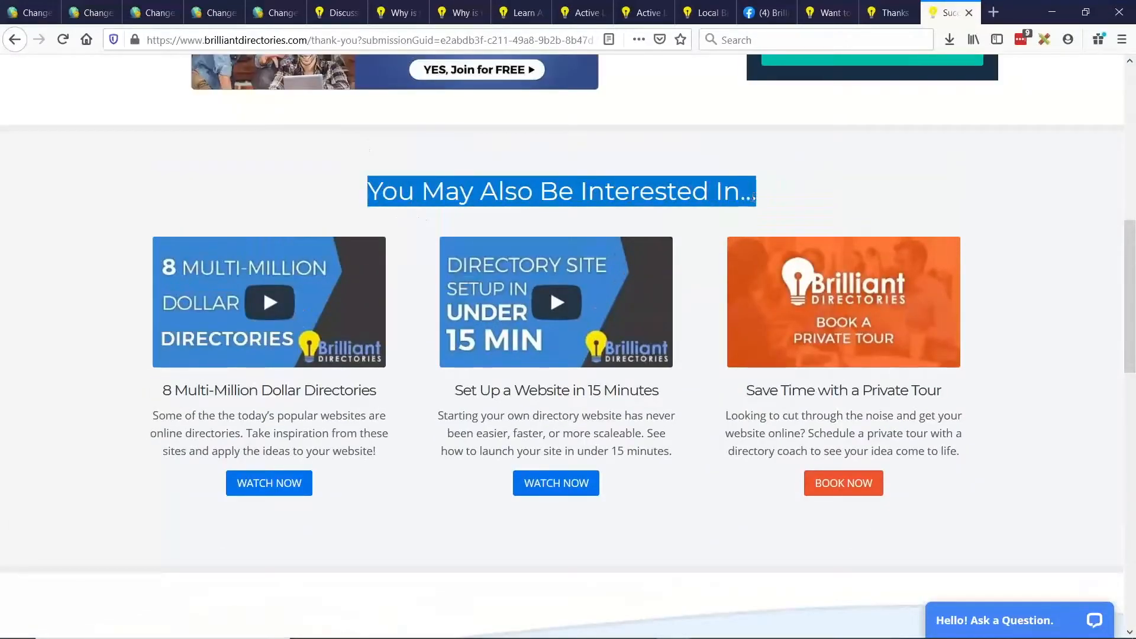
{"action": "left_click", "coordinate": [747, 191]}
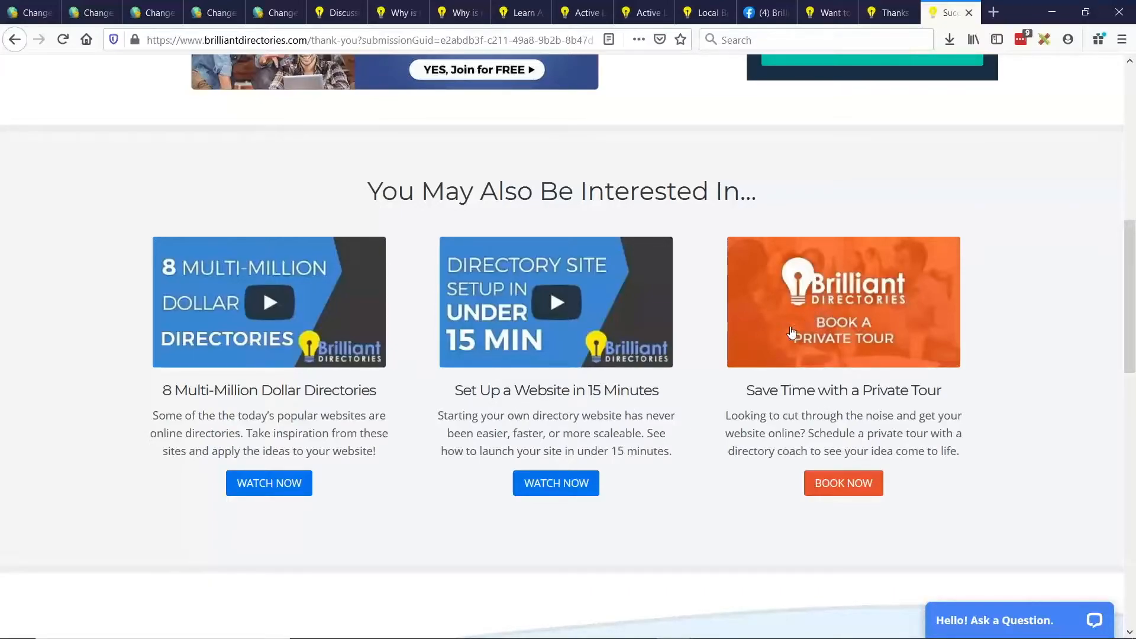
{"action": "scroll", "coordinate": [814, 343], "scroll_direction": "down", "scroll_amount": 2}
{"action": "scroll", "coordinate": [913, 278], "scroll_direction": "down", "scroll_amount": 2}
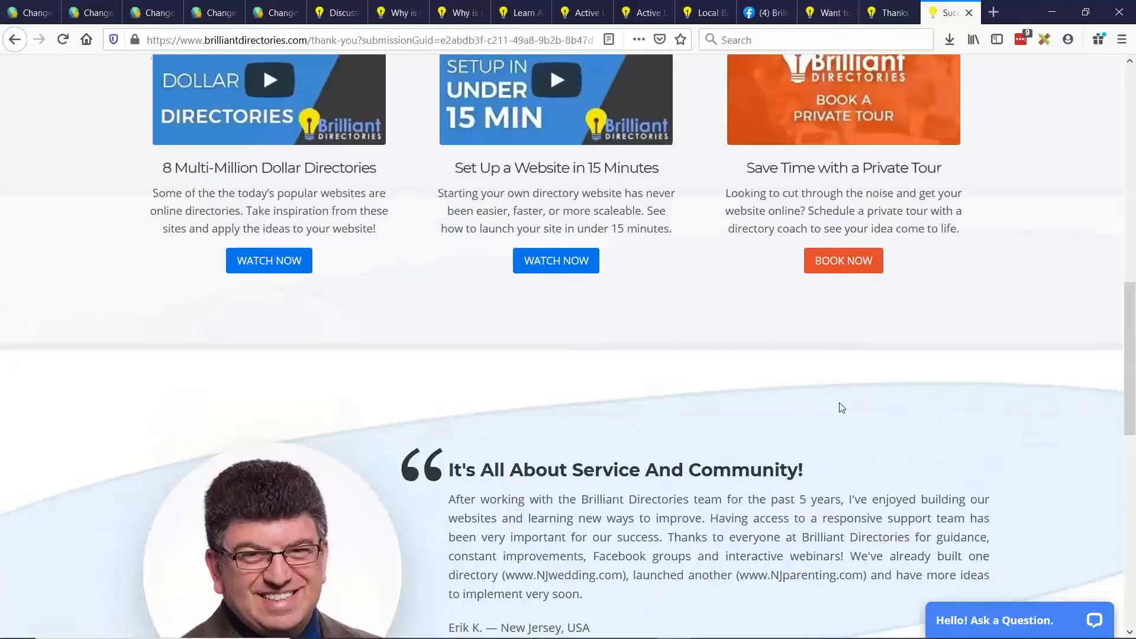
{"action": "scroll", "coordinate": [862, 427], "scroll_direction": "up", "scroll_amount": 2}
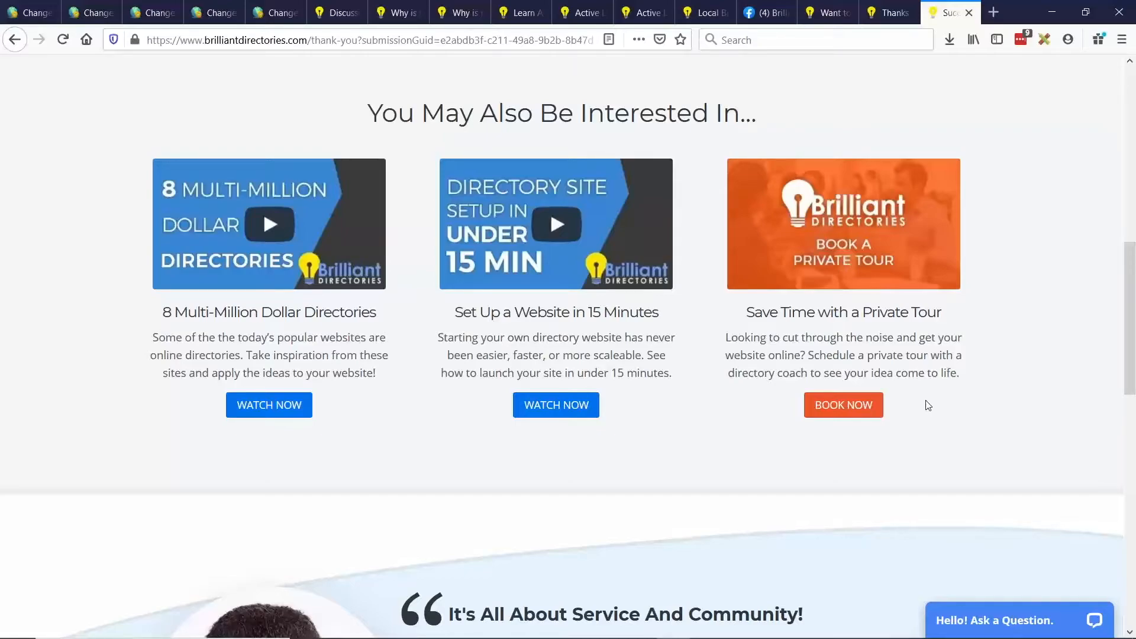
{"action": "scroll", "coordinate": [756, 332], "scroll_direction": "down", "scroll_amount": 5}
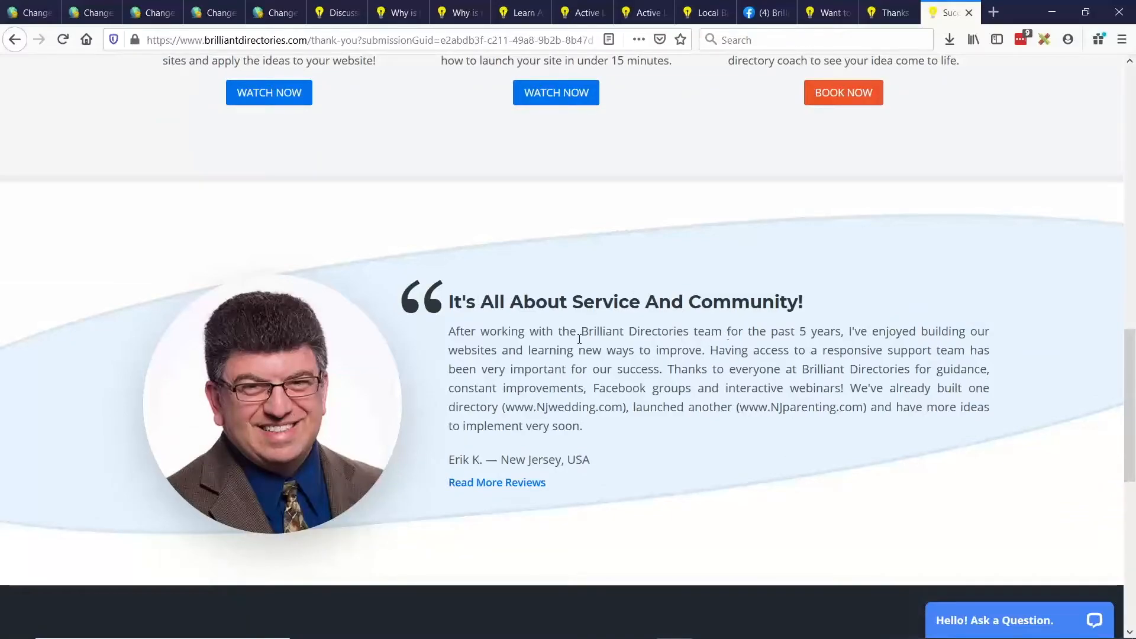
{"action": "scroll", "coordinate": [840, 382], "scroll_direction": "down", "scroll_amount": 8}
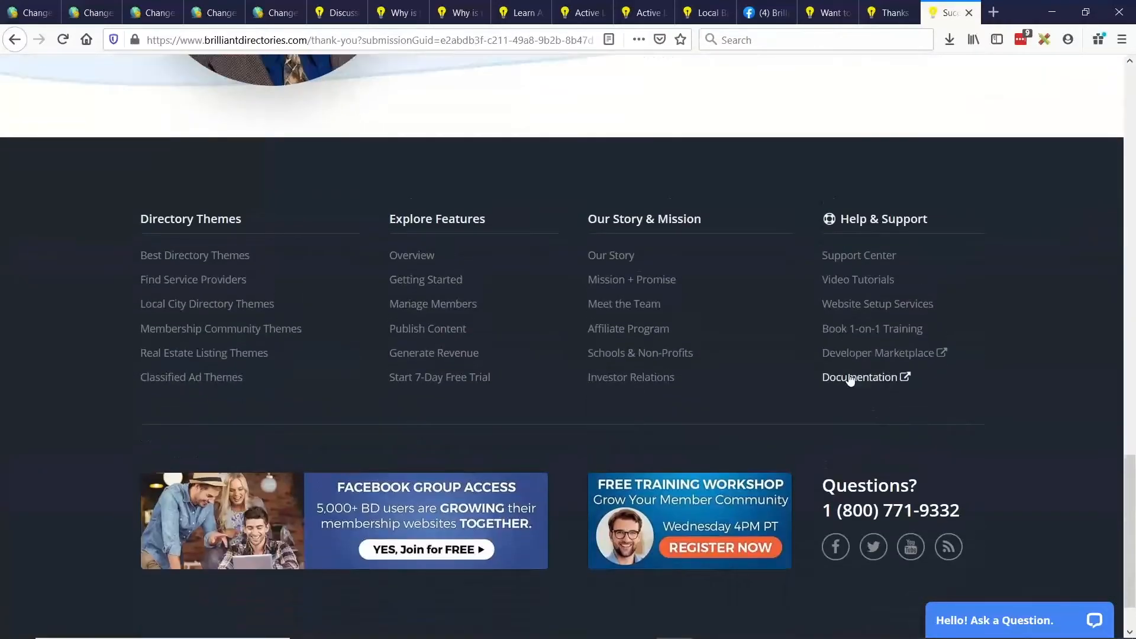
{"action": "scroll", "coordinate": [852, 382], "scroll_direction": "up", "scroll_amount": 1}
{"action": "scroll", "coordinate": [854, 380], "scroll_direction": "down", "scroll_amount": 2}
{"action": "scroll", "coordinate": [854, 380], "scroll_direction": "up", "scroll_amount": 13}
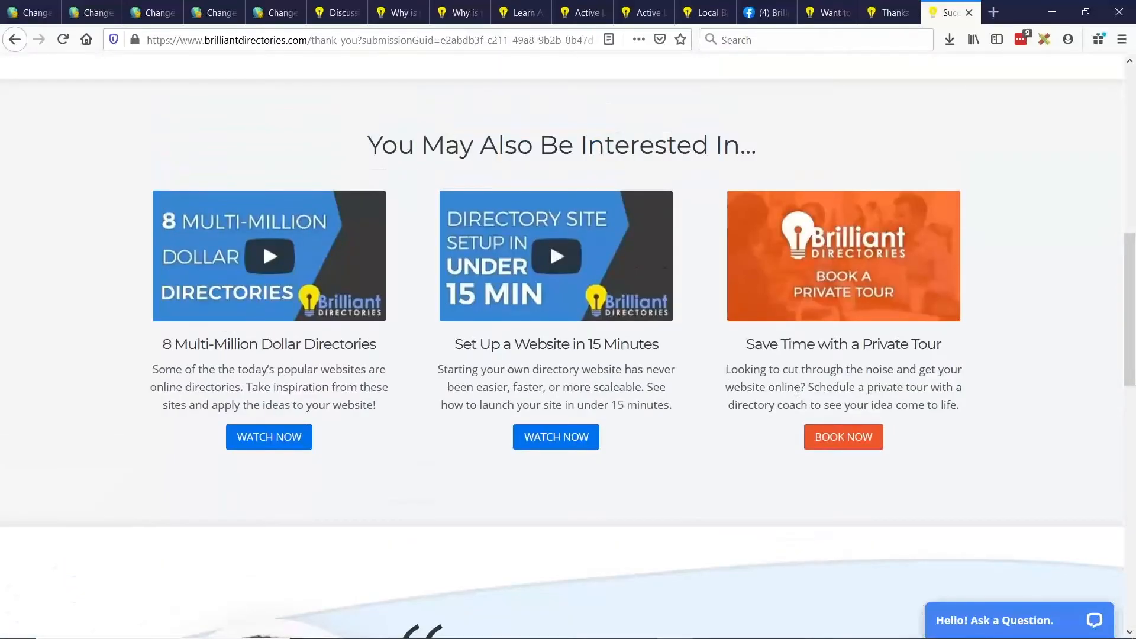
- Switch to the presentation to review the "Make a Thank You Page" slide, and return to the browser
{"action": "key", "text": "alt+Tab"}
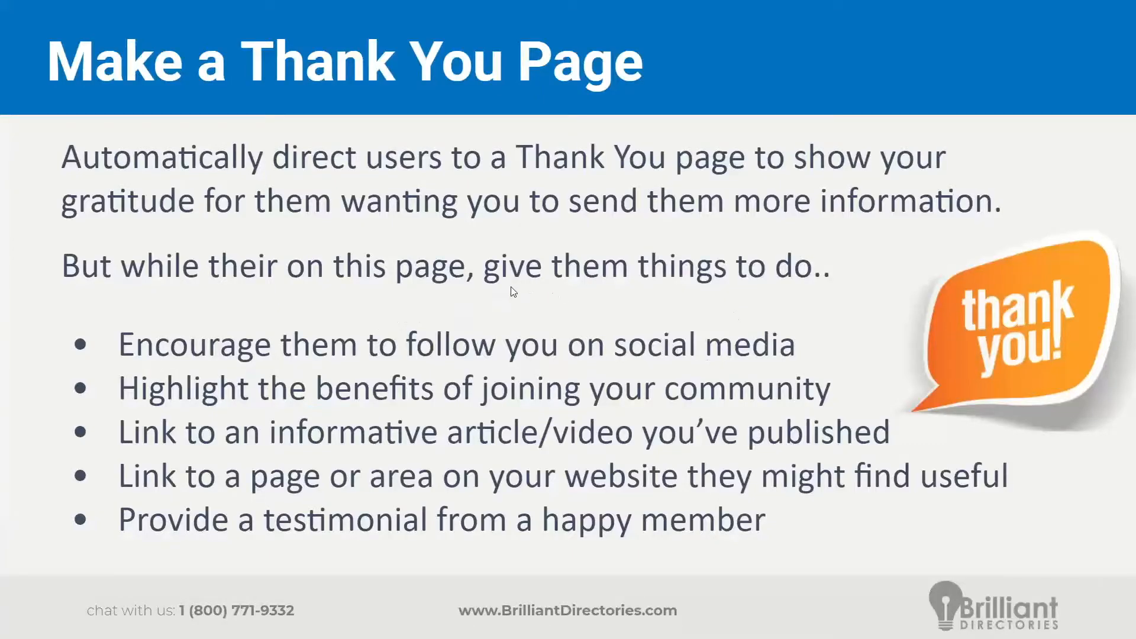
{"action": "key", "text": "Right"}
{"action": "key", "text": "Left"}
{"action": "key", "text": "alt+Tab"}
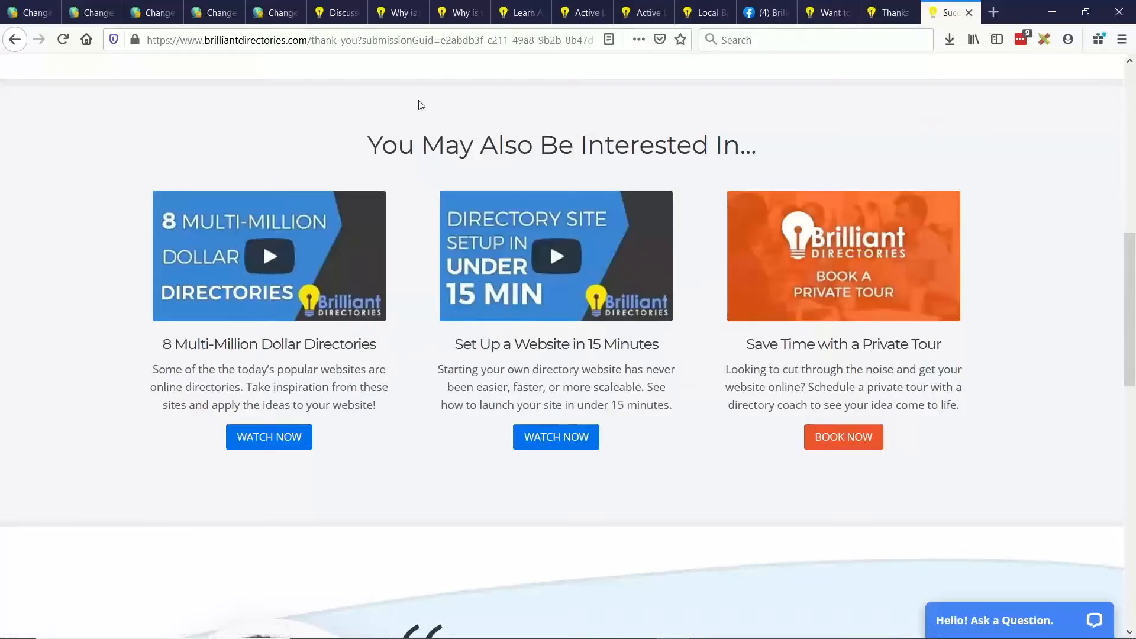
- Close the open discussion and Active Life tabs and switch to the "Want to Know About Everything?" newsletter page
{"action": "left_click", "coordinate": [344, 13]}
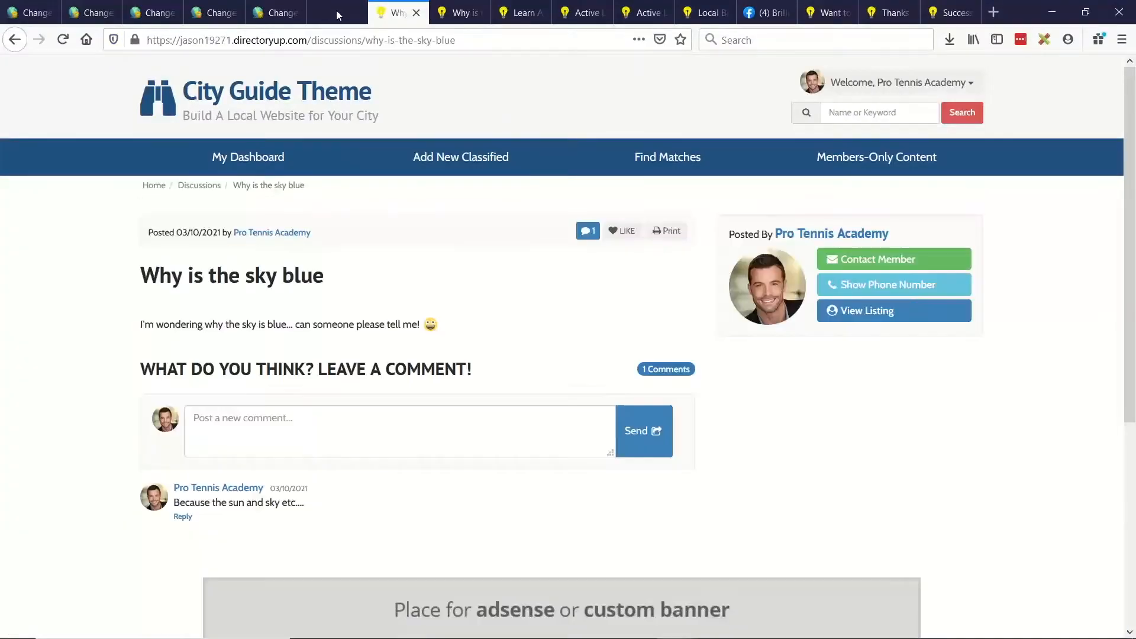
{"action": "middle_click", "coordinate": [337, 13]}
{"action": "middle_click", "coordinate": [337, 13]}
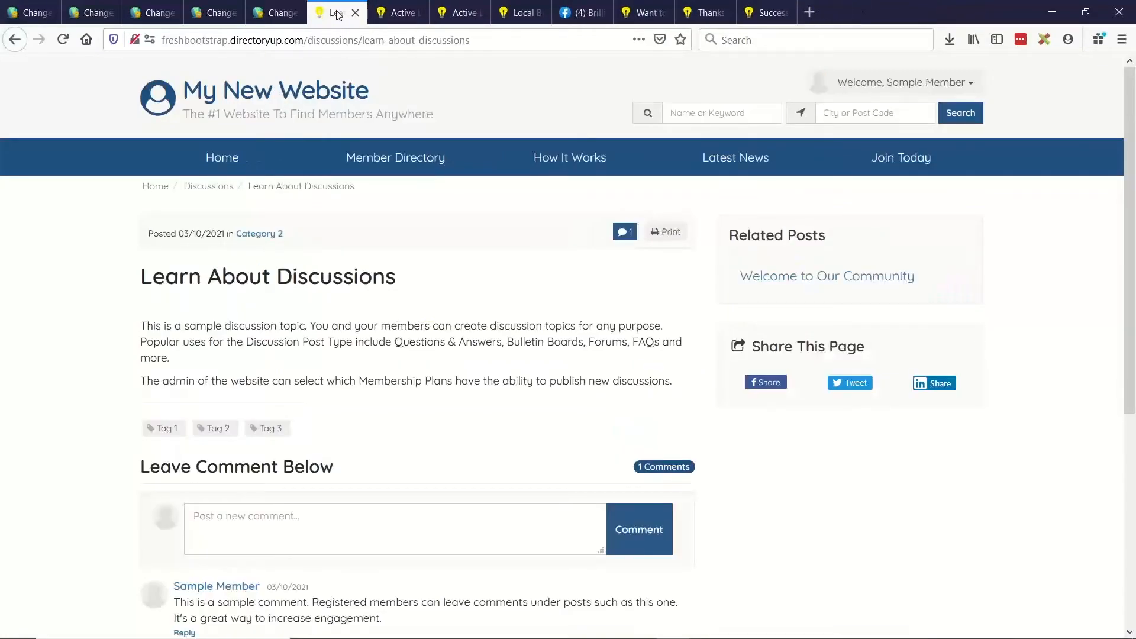
{"action": "middle_click", "coordinate": [337, 13]}
{"action": "middle_click", "coordinate": [337, 13]}
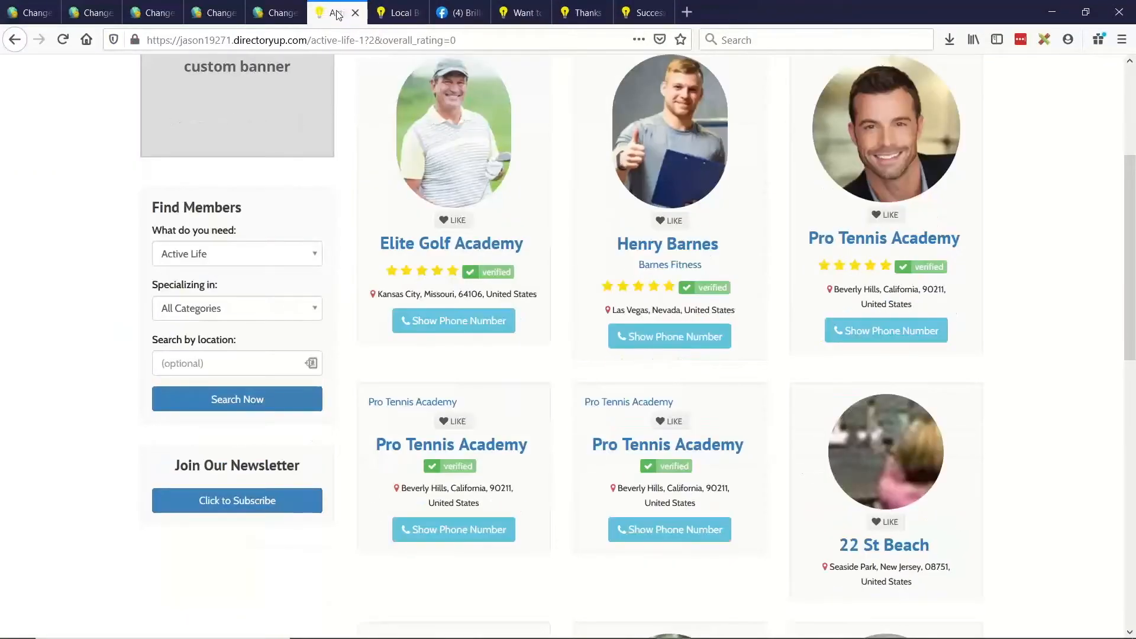
{"action": "middle_click", "coordinate": [337, 13]}
{"action": "left_click", "coordinate": [436, 7]}
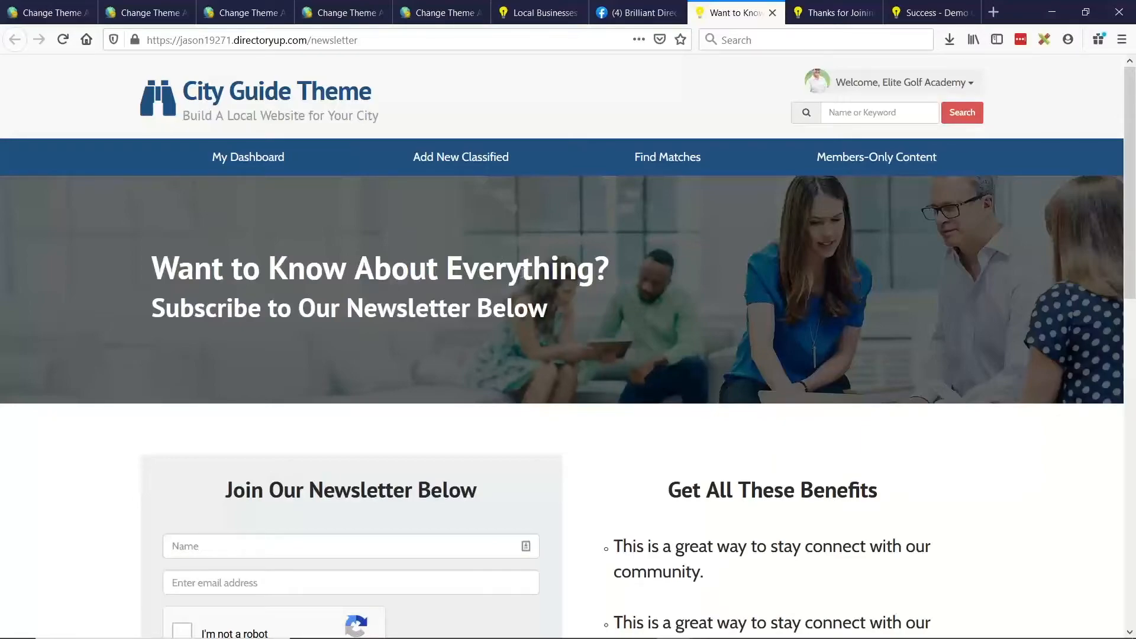
- Examine the newsletter page's hero headline, sign-up form, testimonial and benefits list
{"action": "scroll", "coordinate": [824, 239], "scroll_direction": "down", "scroll_amount": 3}
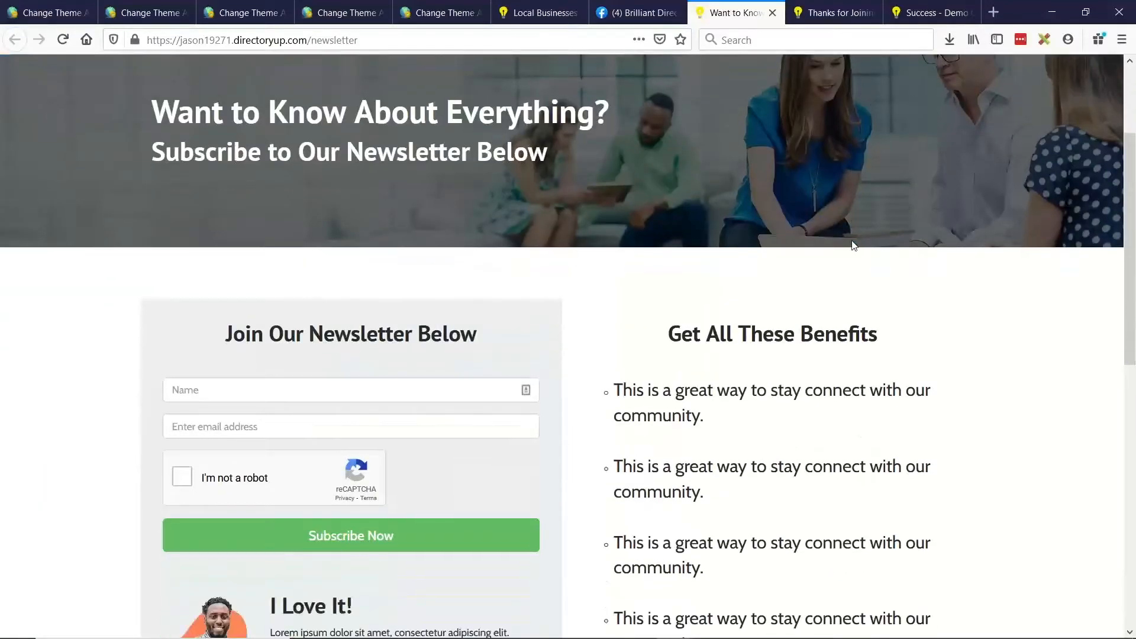
{"action": "scroll", "coordinate": [852, 246], "scroll_direction": "up", "scroll_amount": 1}
{"action": "scroll", "coordinate": [852, 246], "scroll_direction": "down", "scroll_amount": 1}
{"action": "scroll", "coordinate": [852, 249], "scroll_direction": "up", "scroll_amount": 3}
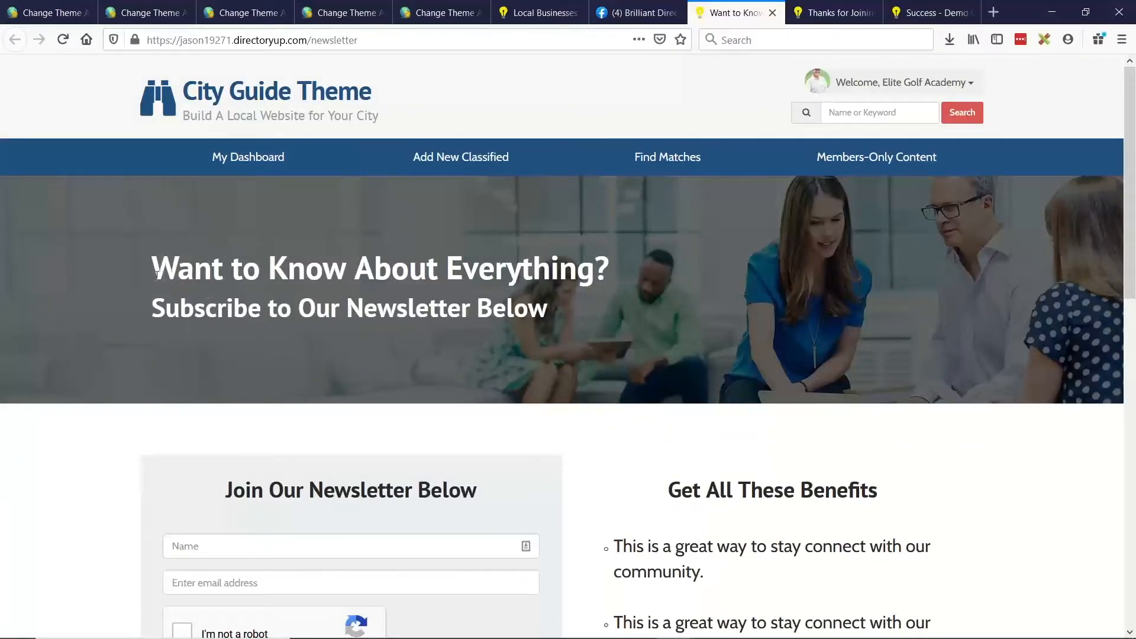
{"action": "triple_click", "coordinate": [568, 278]}
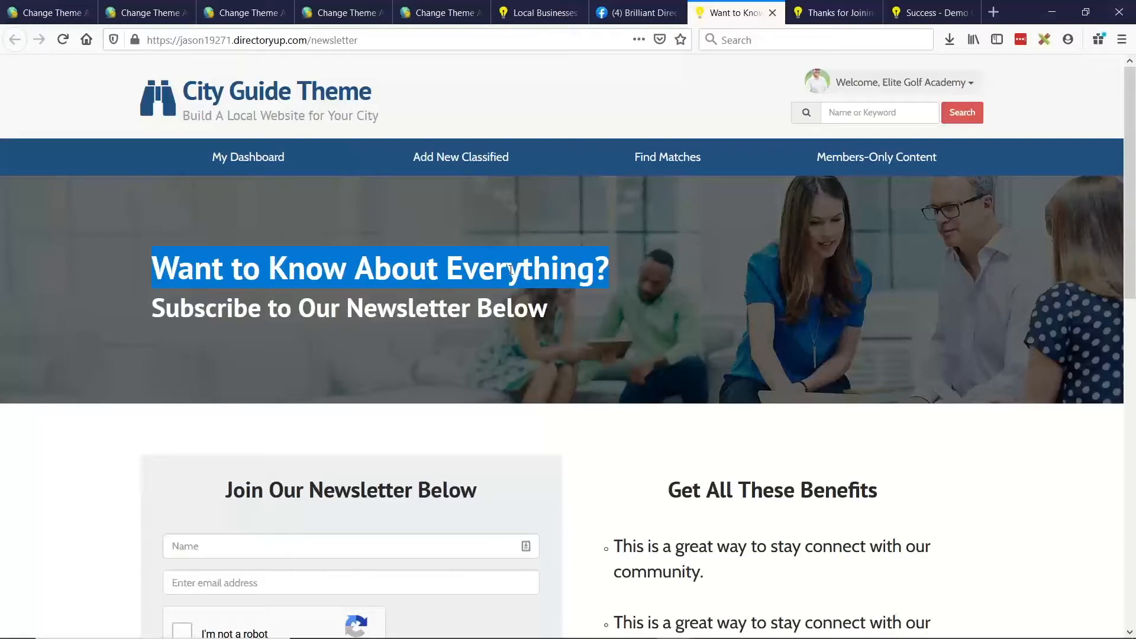
{"action": "left_click", "coordinate": [483, 308]}
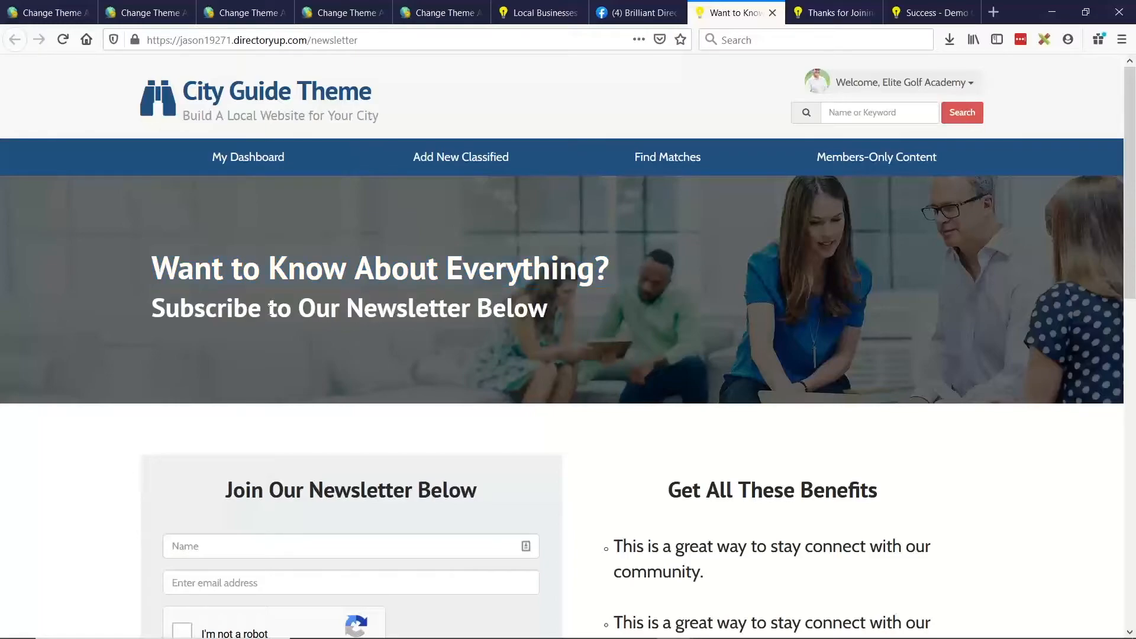
{"action": "scroll", "coordinate": [734, 337], "scroll_direction": "down", "scroll_amount": 2}
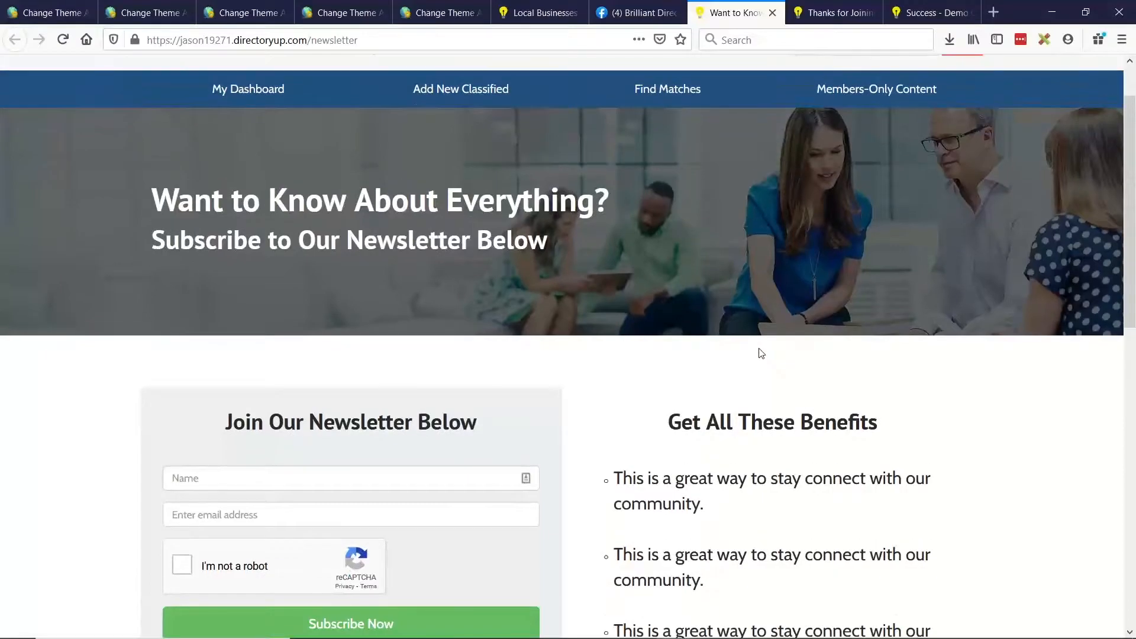
{"action": "scroll", "coordinate": [609, 338], "scroll_direction": "up", "scroll_amount": 2}
{"action": "scroll", "coordinate": [698, 332], "scroll_direction": "down", "scroll_amount": 4}
{"action": "scroll", "coordinate": [721, 338], "scroll_direction": "down", "scroll_amount": 1}
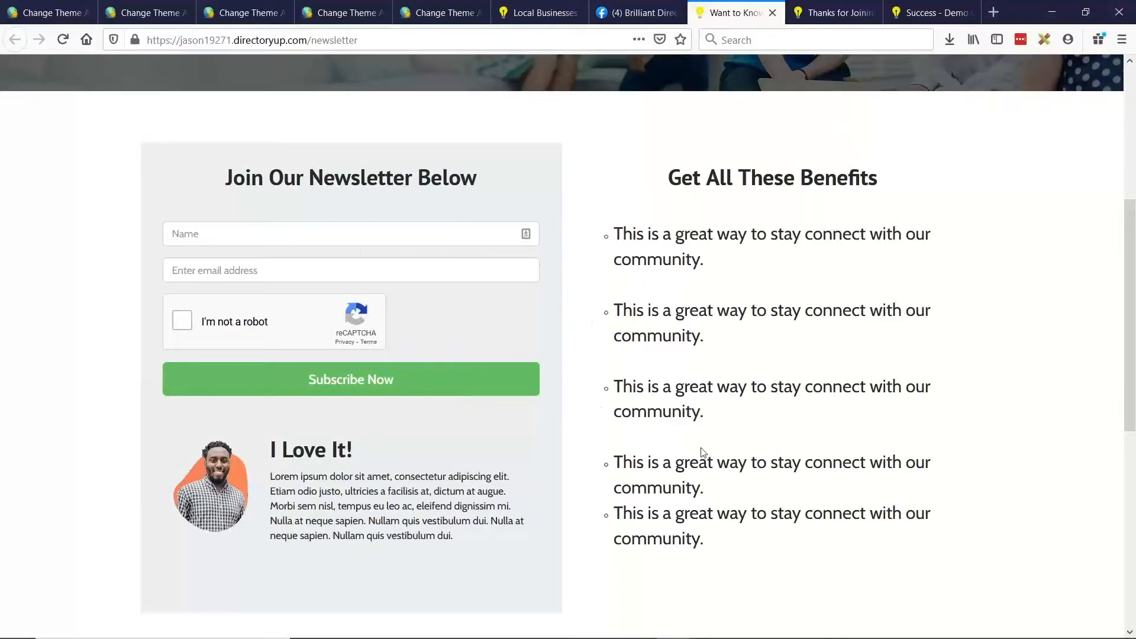
{"action": "scroll", "coordinate": [704, 342], "scroll_direction": "up", "scroll_amount": 2}
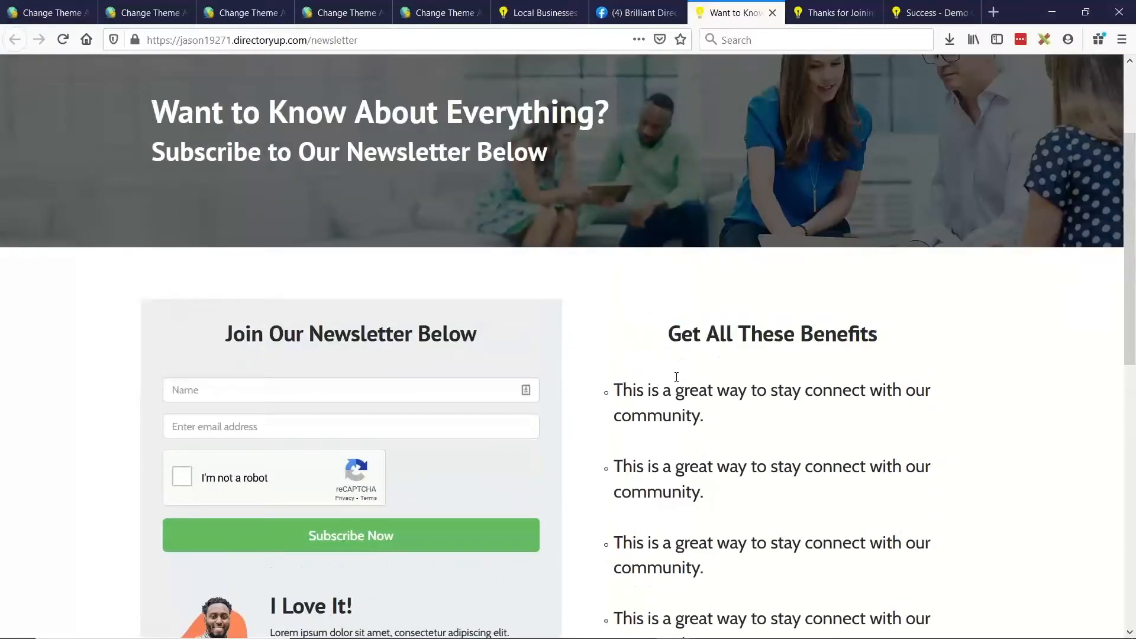
{"action": "scroll", "coordinate": [713, 358], "scroll_direction": "down", "scroll_amount": 2}
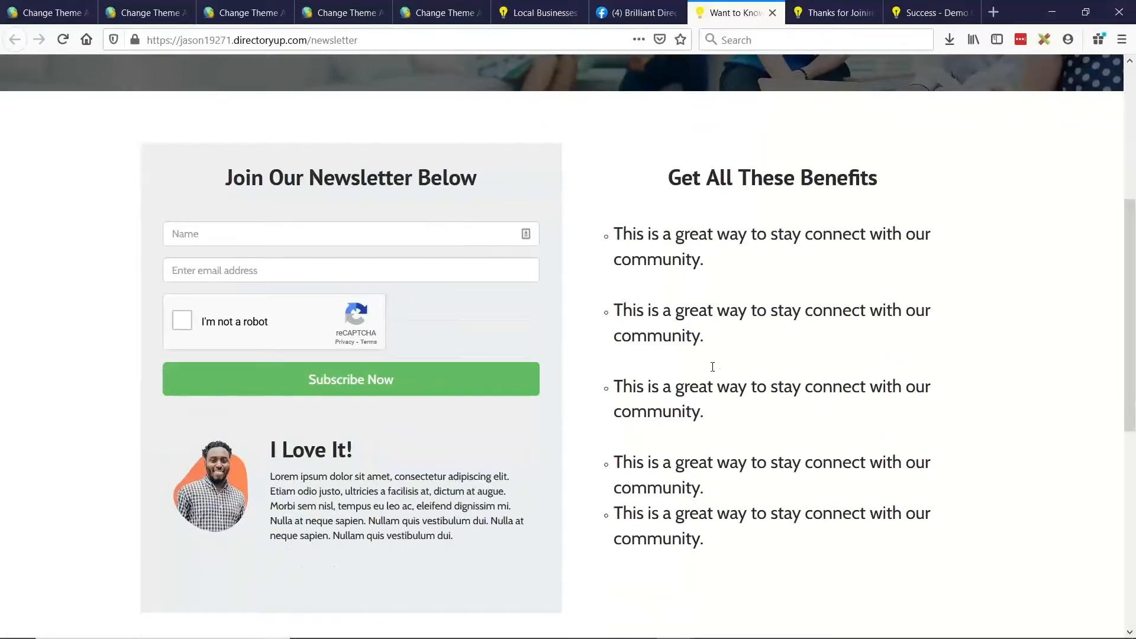
{"action": "scroll", "coordinate": [710, 388], "scroll_direction": "up", "scroll_amount": 2}
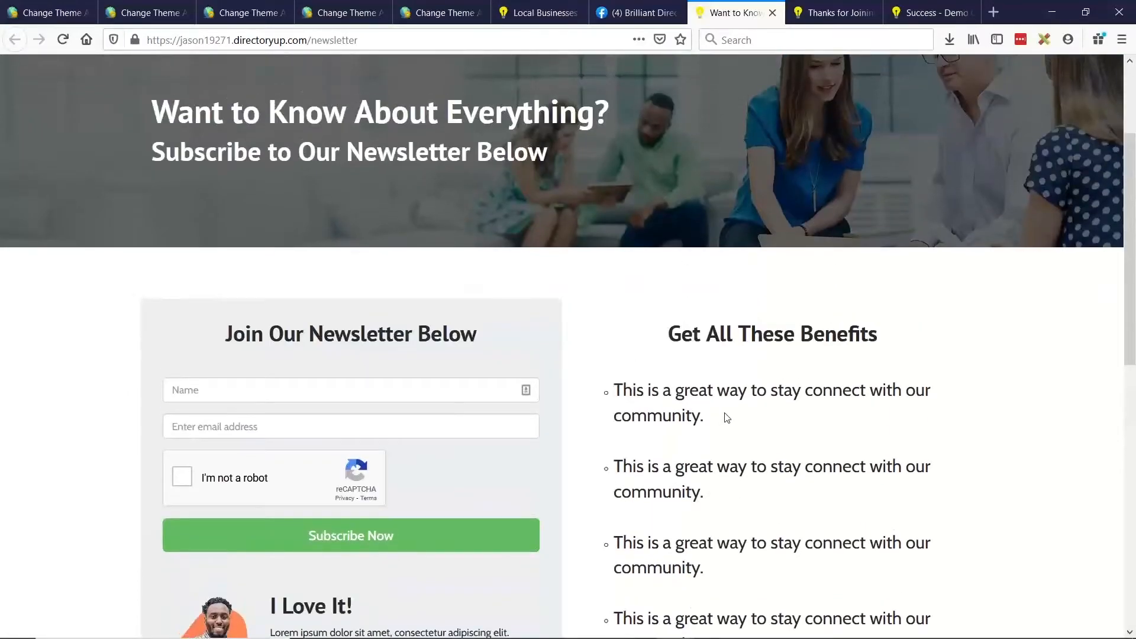
- Return to the admin dashboard's Web Page Builder, find the newsletter pages and open the Newsletter page for editing in a new tab
{"action": "left_click", "coordinate": [55, 16]}
{"action": "left_click", "coordinate": [559, 390]}
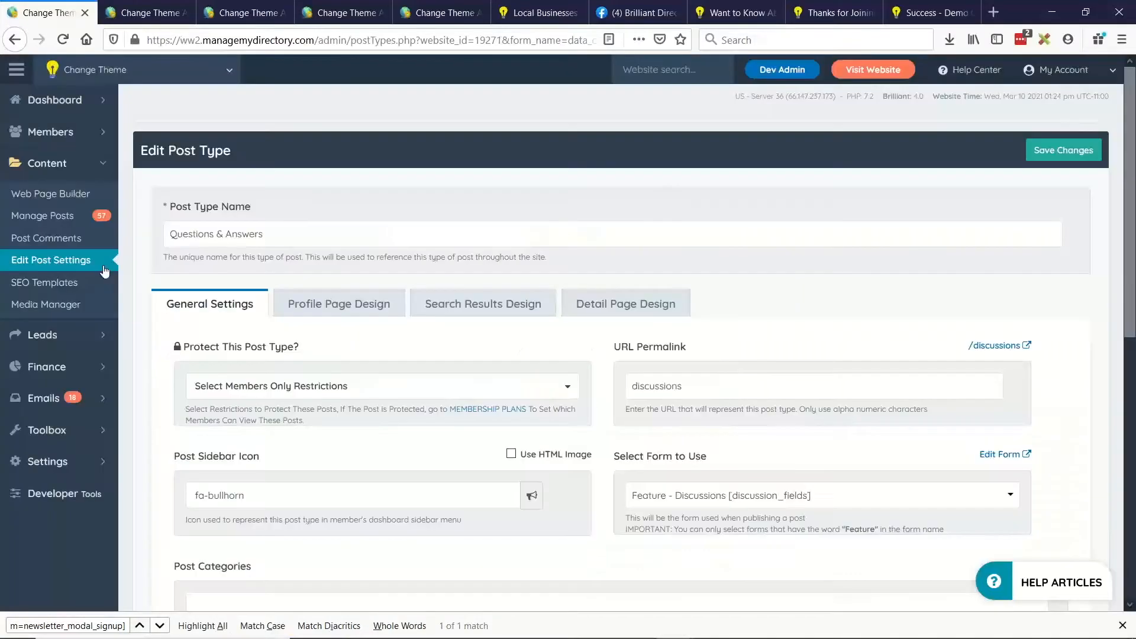
{"action": "left_click", "coordinate": [59, 199]}
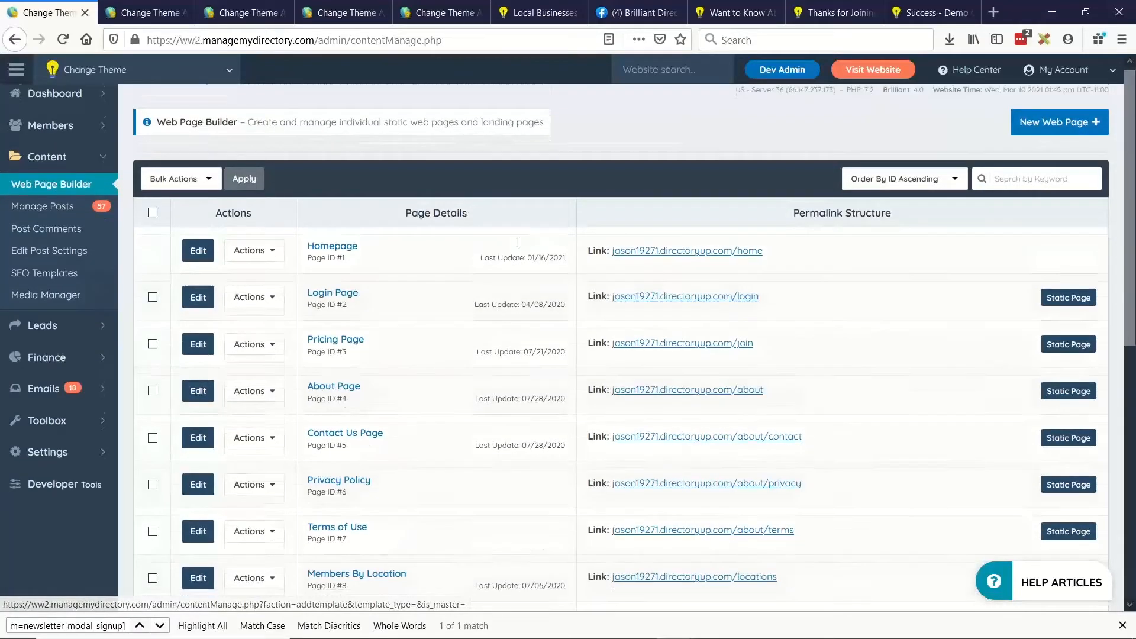
{"action": "scroll", "coordinate": [566, 248], "scroll_direction": "down", "scroll_amount": 8}
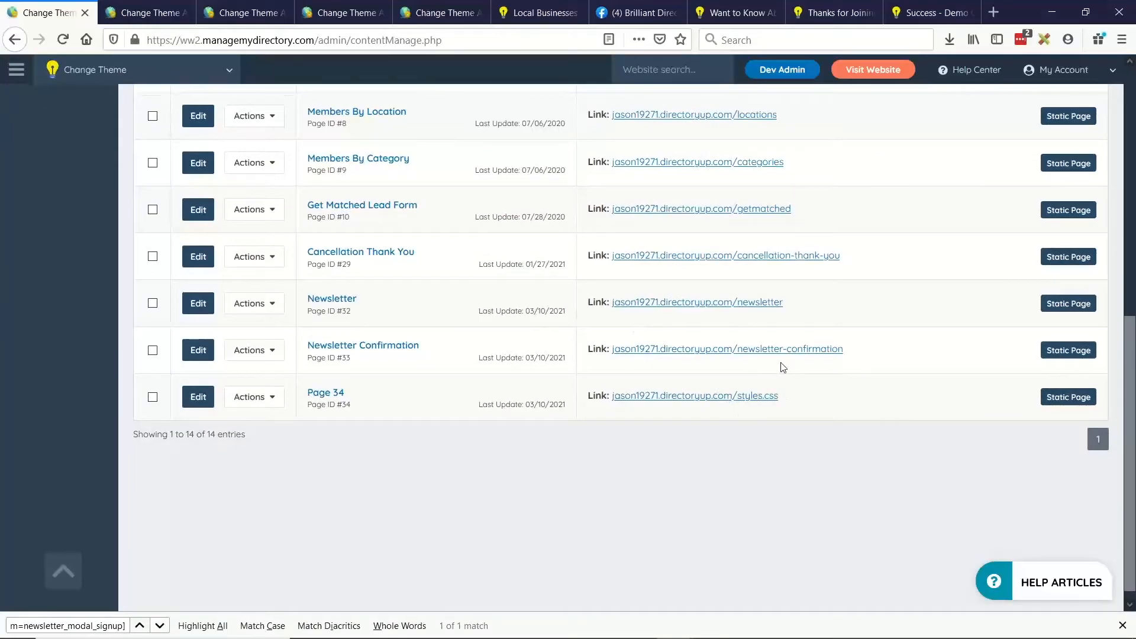
{"action": "left_click_drag", "start_coordinate": [806, 306], "coordinate": [693, 308]}
{"action": "left_click_drag", "start_coordinate": [861, 355], "coordinate": [610, 355]}
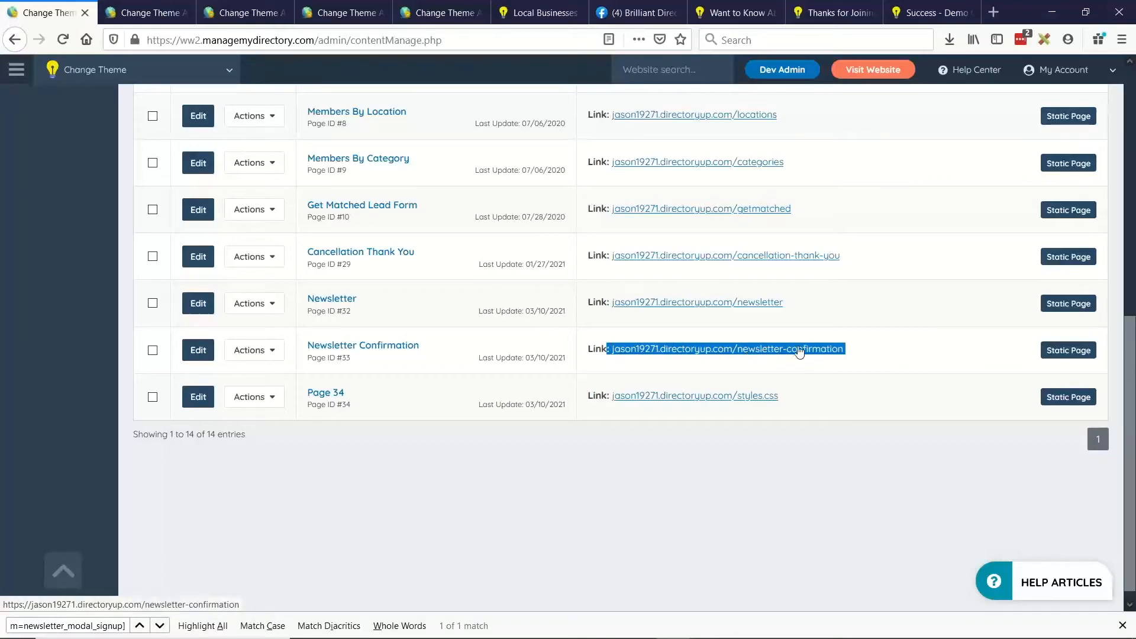
{"action": "left_click", "coordinate": [741, 330]}
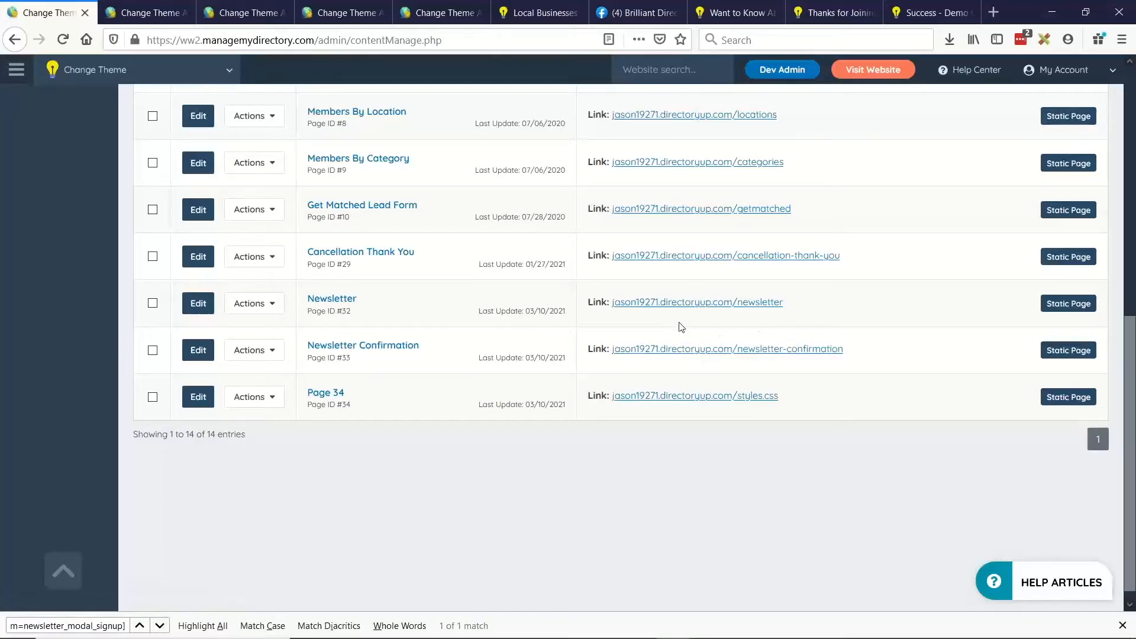
{"action": "left_click", "coordinate": [197, 302]}
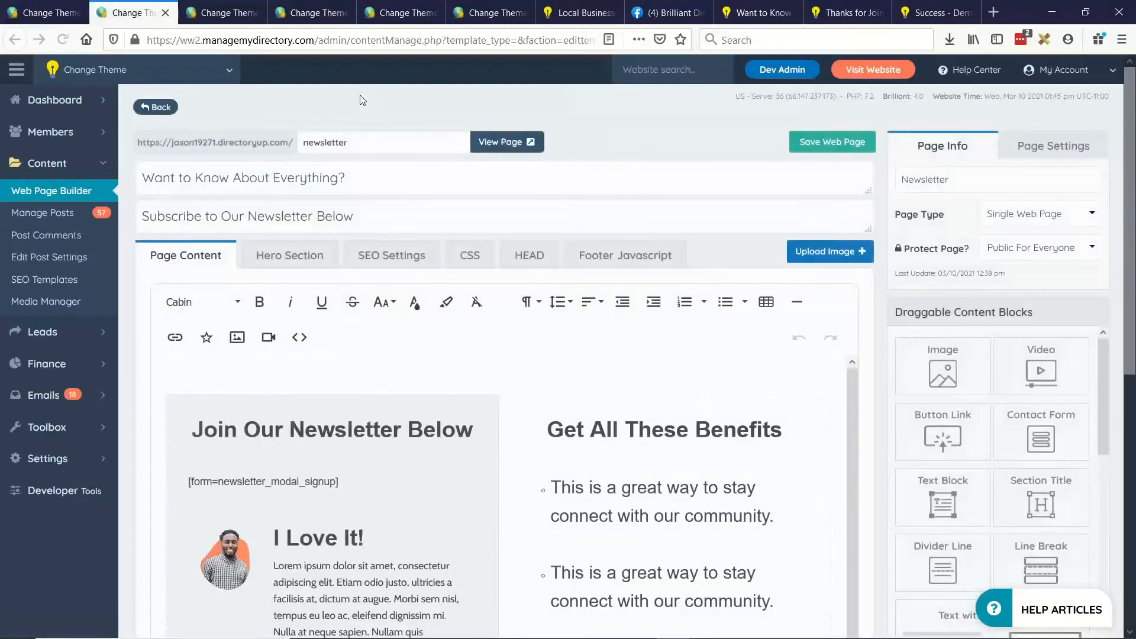
- Look through the draggable content blocks available for building the Newsletter page
{"action": "scroll", "coordinate": [695, 159], "scroll_direction": "down", "scroll_amount": 2}
{"action": "scroll", "coordinate": [1053, 414], "scroll_direction": "down", "scroll_amount": 3}
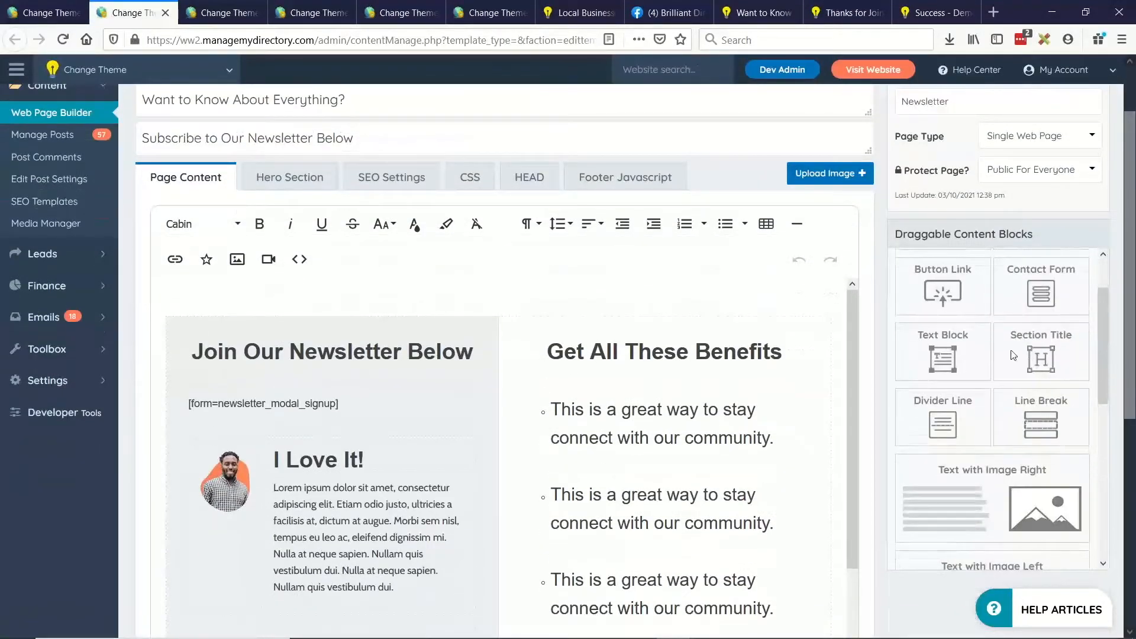
{"action": "scroll", "coordinate": [971, 331], "scroll_direction": "down", "scroll_amount": 6}
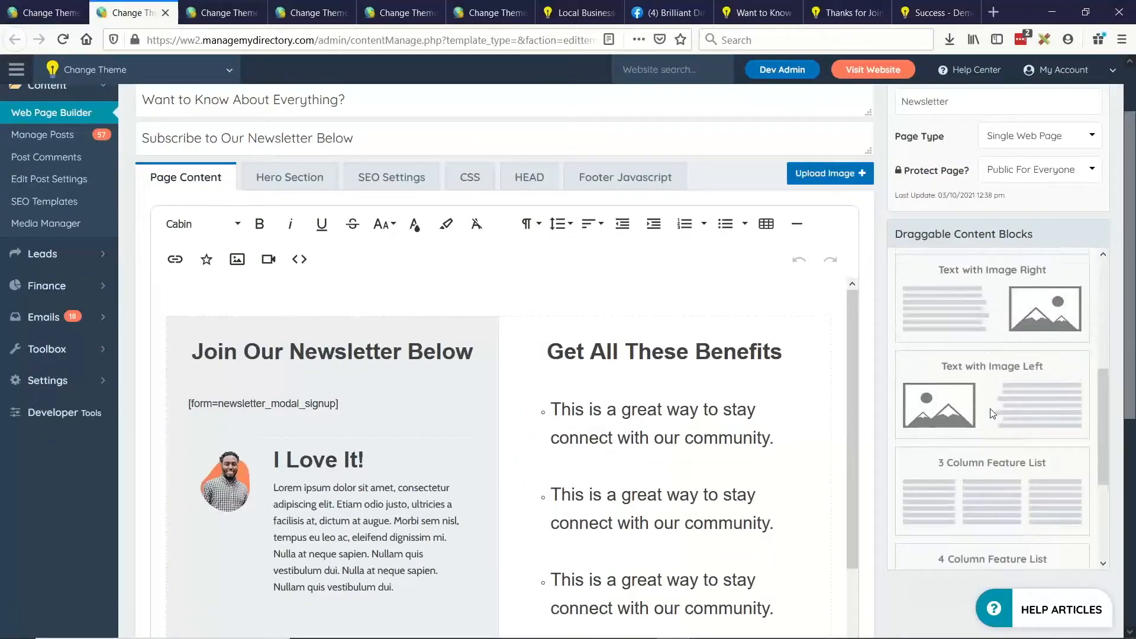
{"action": "scroll", "coordinate": [997, 429], "scroll_direction": "up", "scroll_amount": 3}
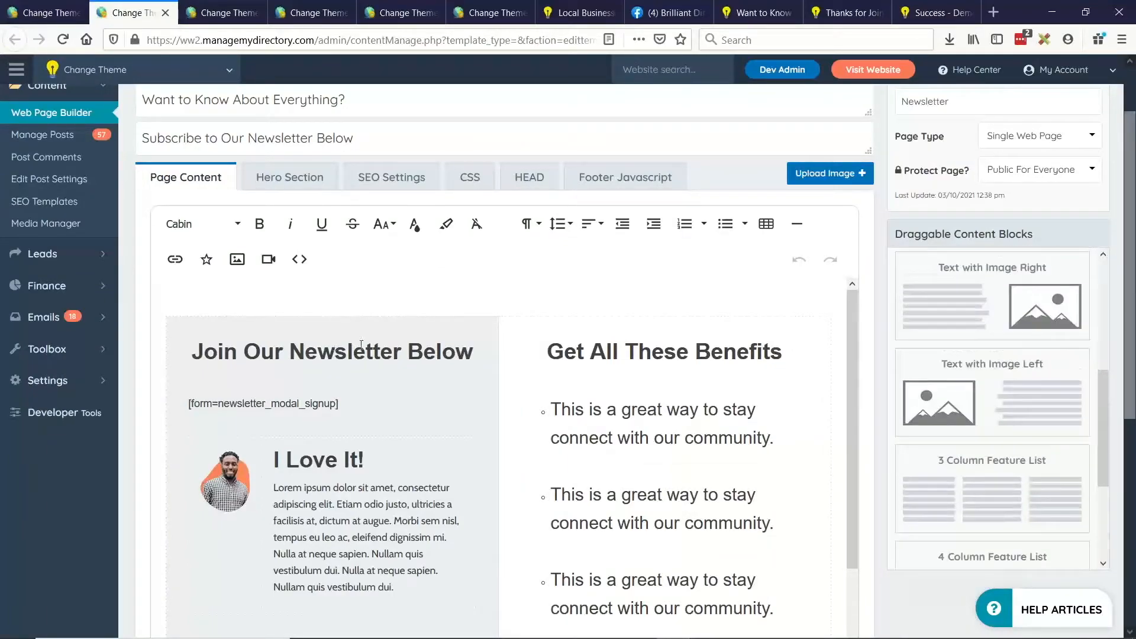
- Highlight the "Join Our Newsletter Below" heading and the [form=newsletter_modal_signup] shortcode in the page content, and clear the selection
{"action": "scroll", "coordinate": [513, 338], "scroll_direction": "down", "scroll_amount": 1}
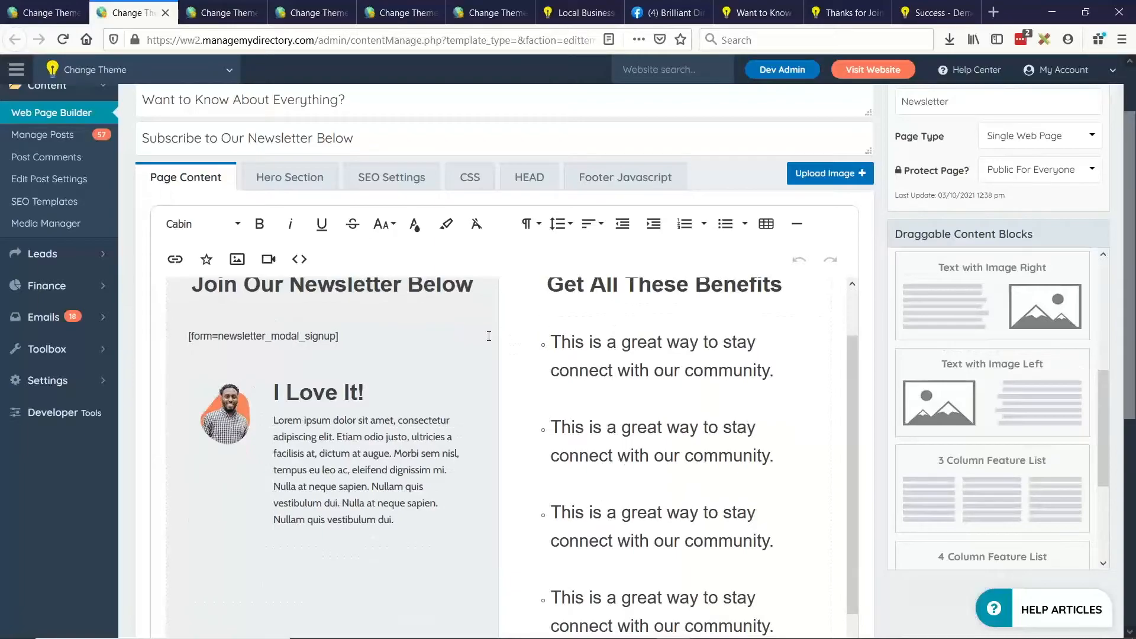
{"action": "scroll", "coordinate": [489, 336], "scroll_direction": "up", "scroll_amount": 1}
{"action": "left_click_drag", "start_coordinate": [191, 351], "coordinate": [474, 363]}
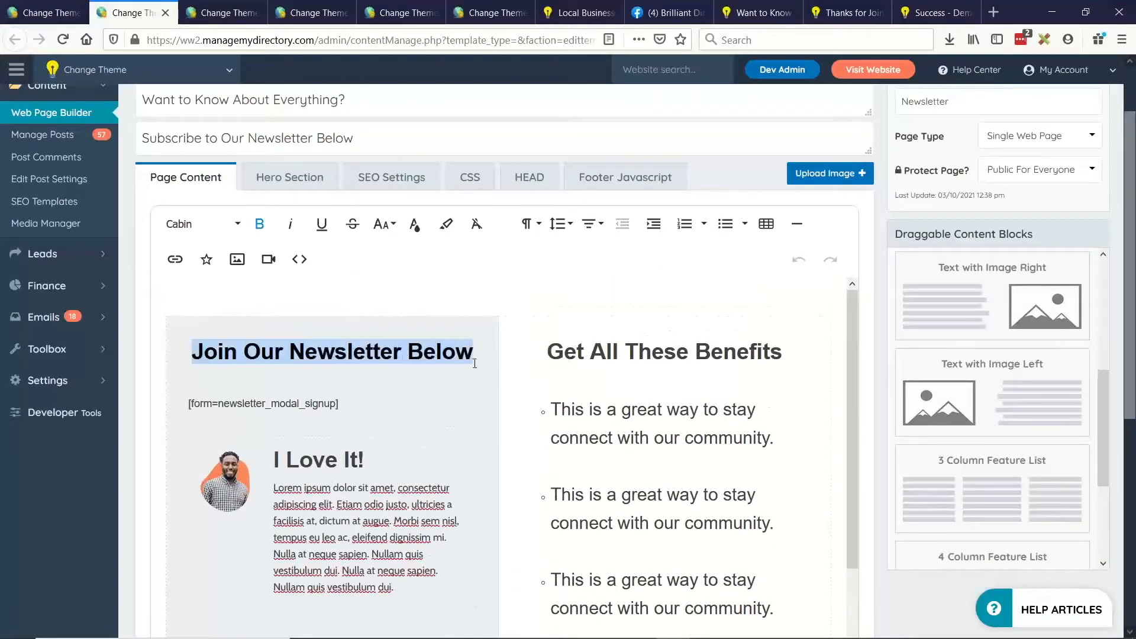
{"action": "left_click_drag", "start_coordinate": [189, 404], "coordinate": [340, 405]}
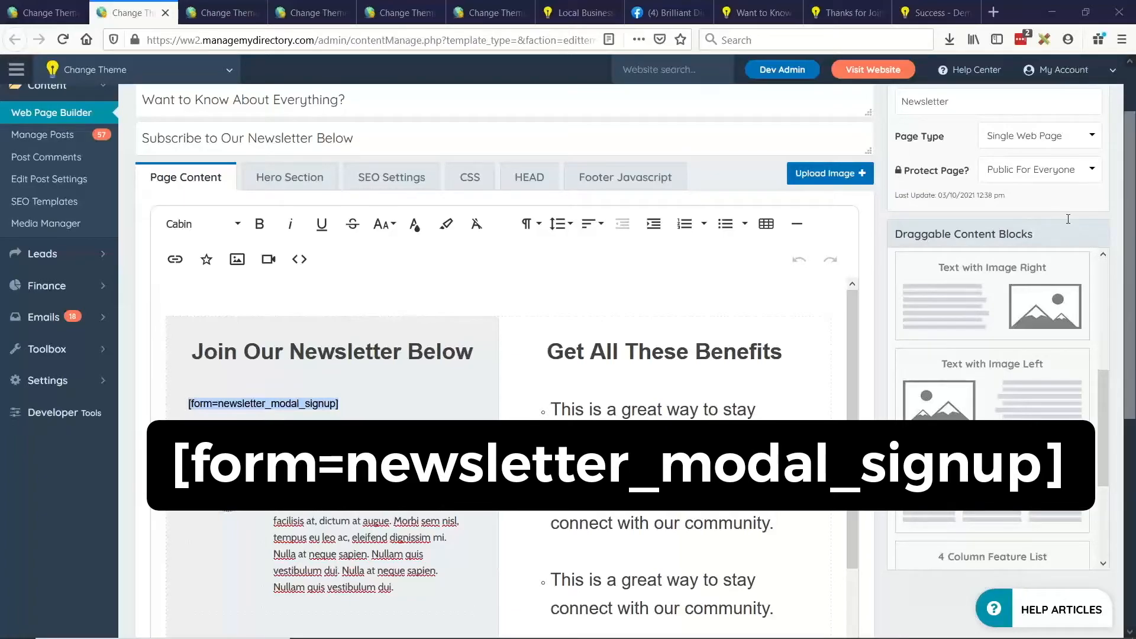
{"action": "left_click", "coordinate": [641, 312]}
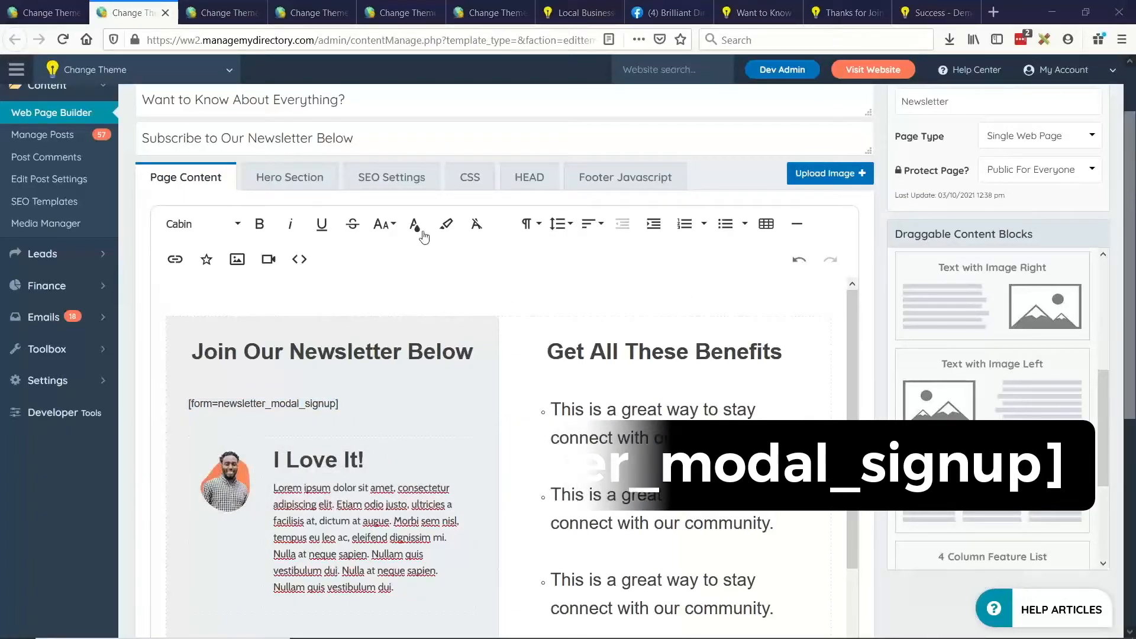
- Open the Newsletter page's Hero Section settings and review its image, overlay, padding and text options
{"action": "scroll", "coordinate": [438, 305], "scroll_direction": "up", "scroll_amount": 2}
{"action": "left_click", "coordinate": [303, 261]}
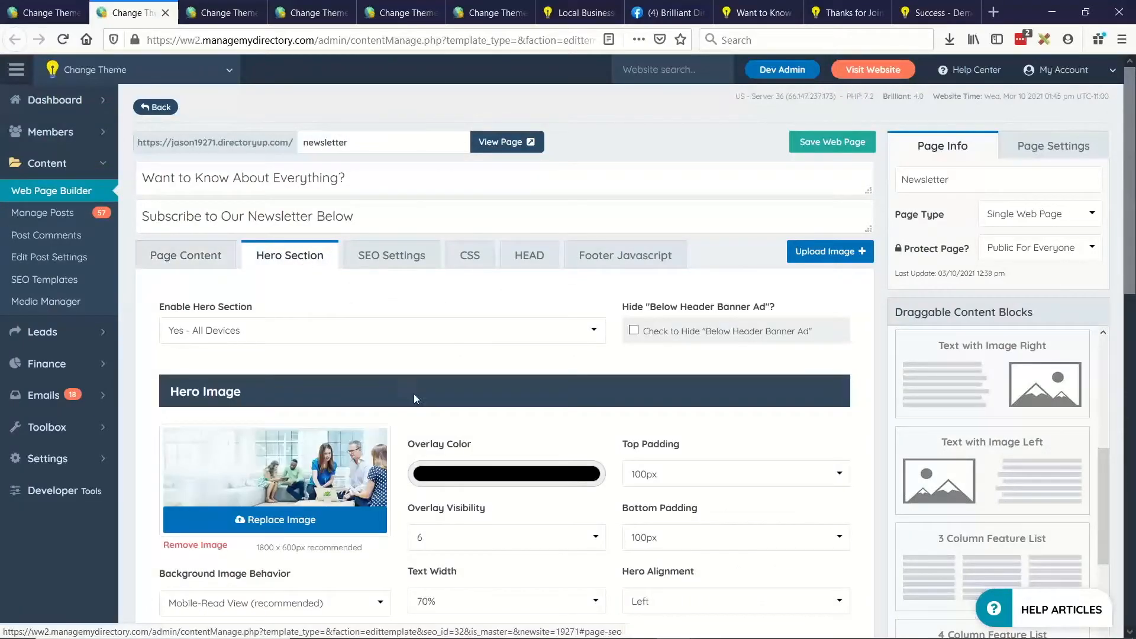
{"action": "scroll", "coordinate": [347, 256], "scroll_direction": "down", "scroll_amount": 2}
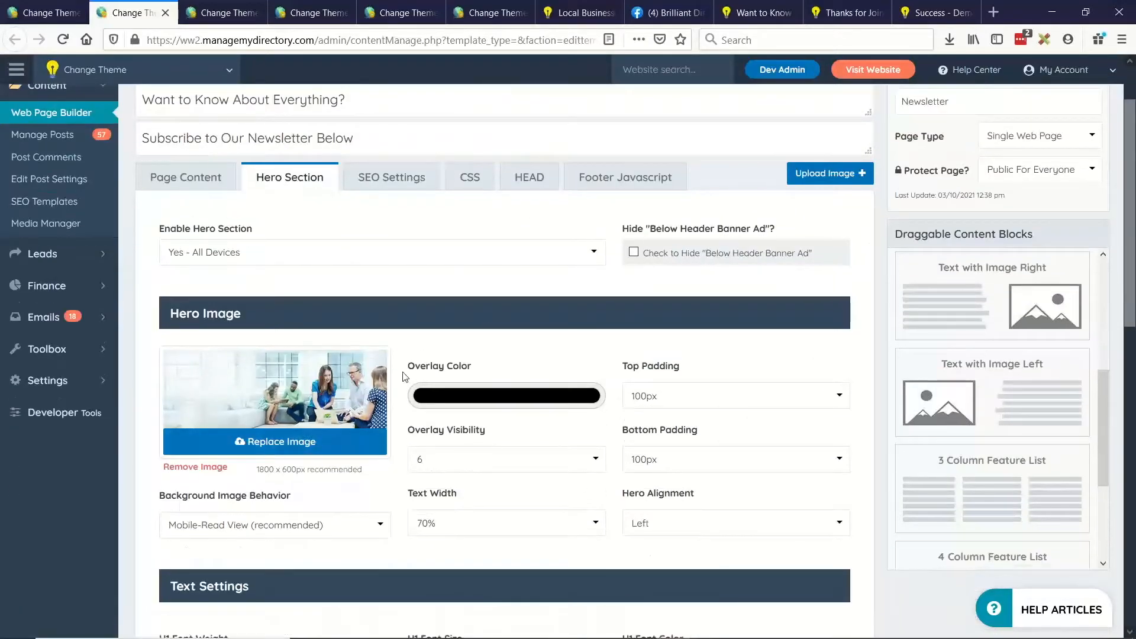
{"action": "scroll", "coordinate": [479, 394], "scroll_direction": "down", "scroll_amount": 4}
{"action": "scroll", "coordinate": [519, 355], "scroll_direction": "up", "scroll_amount": 2}
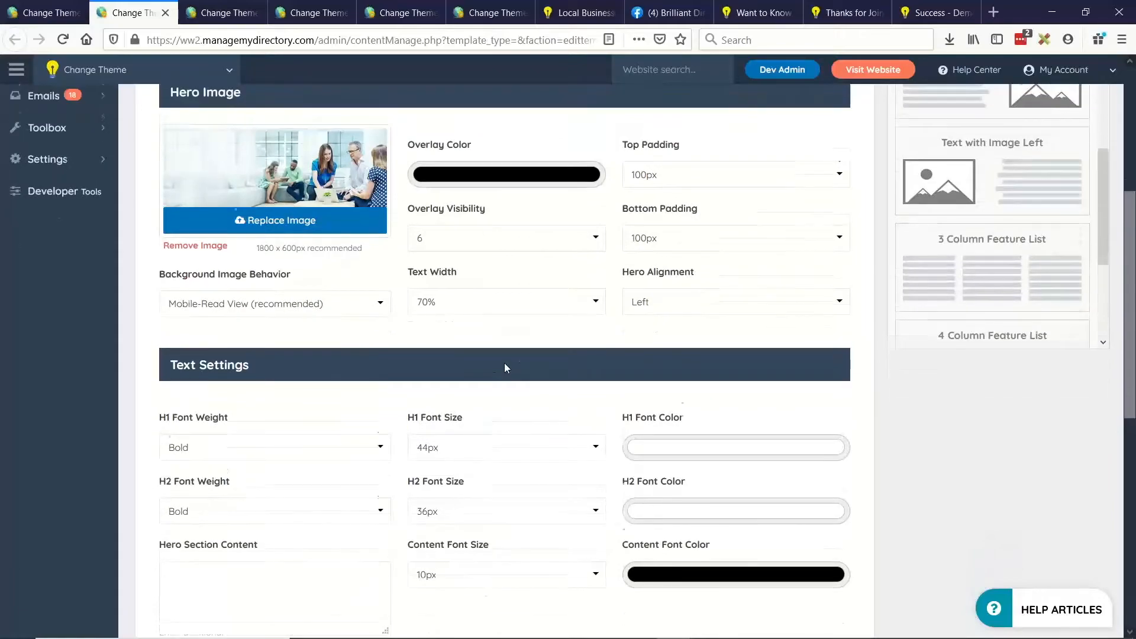
{"action": "scroll", "coordinate": [445, 351], "scroll_direction": "up", "scroll_amount": 2}
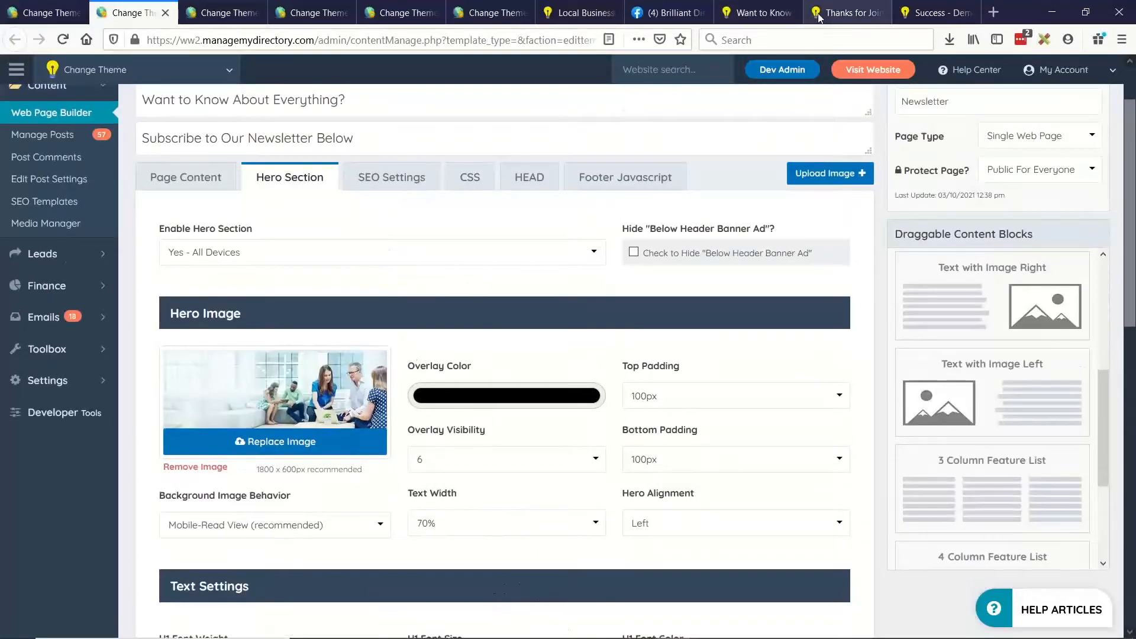
- Check the live newsletter page, and return to the editor to review the page content with the form shortcode, testimonial and benefits
{"action": "left_click", "coordinate": [759, 12]}
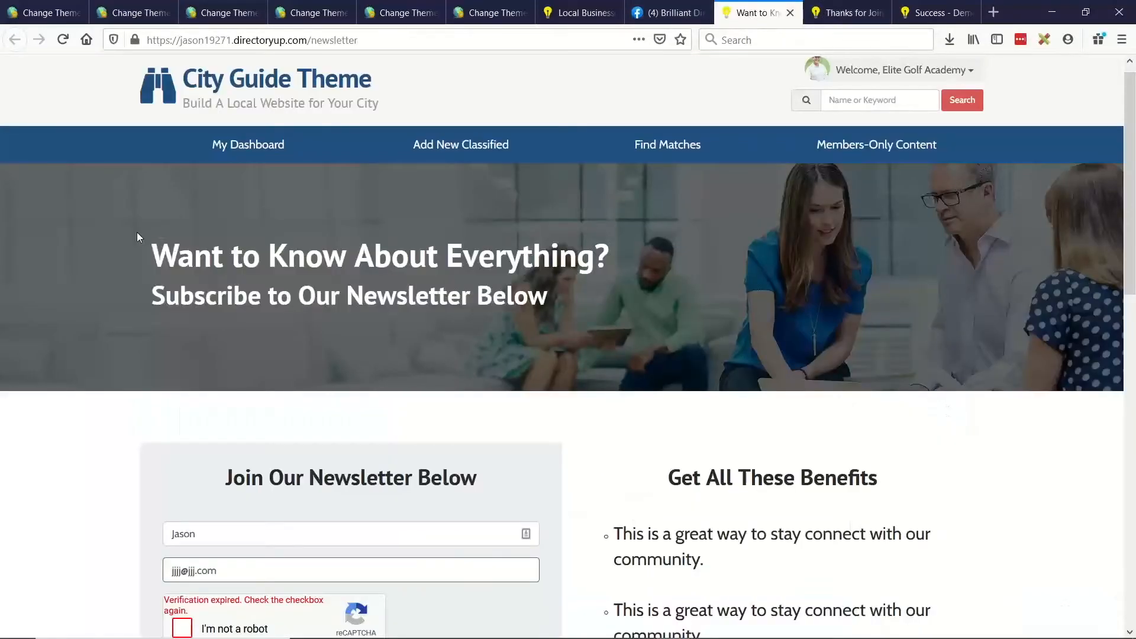
{"action": "left_click", "coordinate": [133, 13]}
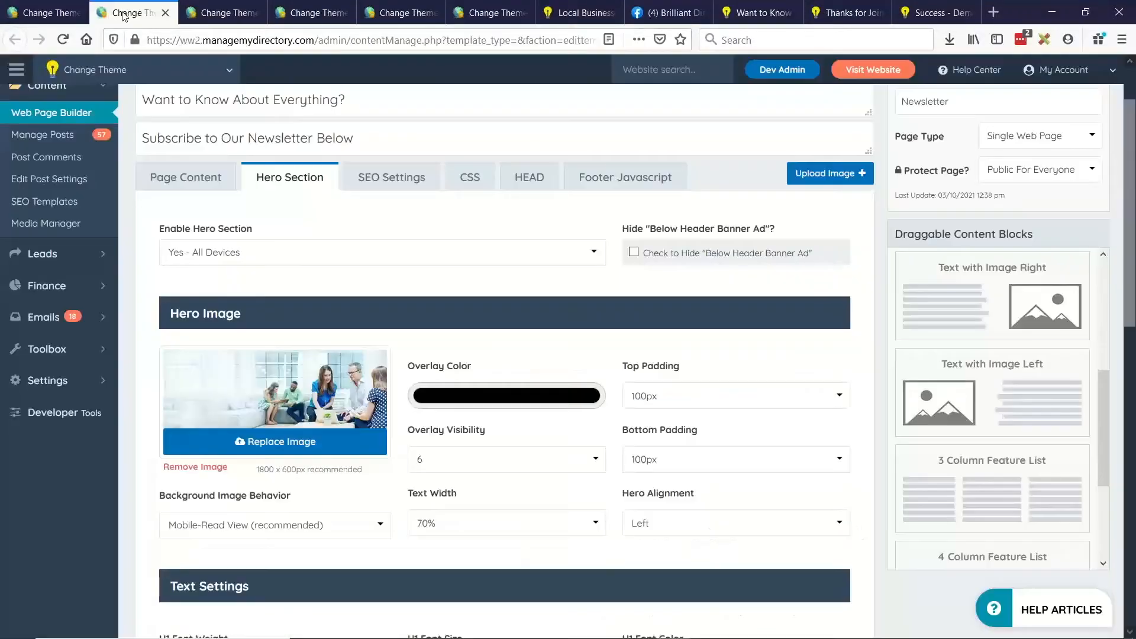
{"action": "left_click", "coordinate": [205, 178]}
{"action": "scroll", "coordinate": [274, 284], "scroll_direction": "down", "scroll_amount": 3}
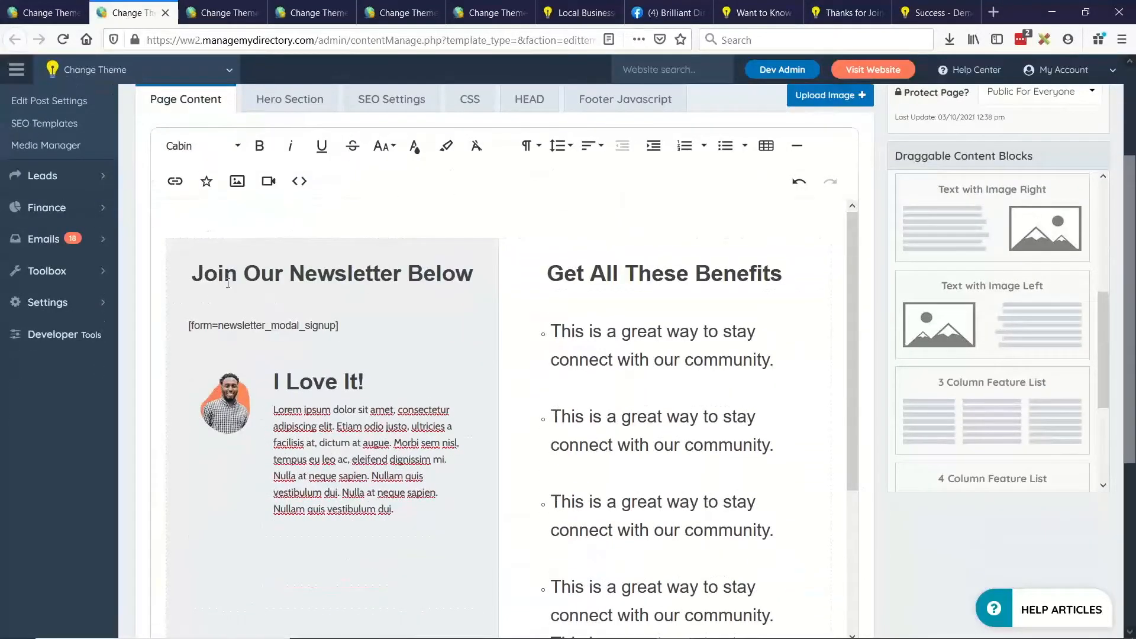
{"action": "scroll", "coordinate": [415, 272], "scroll_direction": "up", "scroll_amount": 1}
{"action": "scroll", "coordinate": [267, 348], "scroll_direction": "down", "scroll_amount": 1}
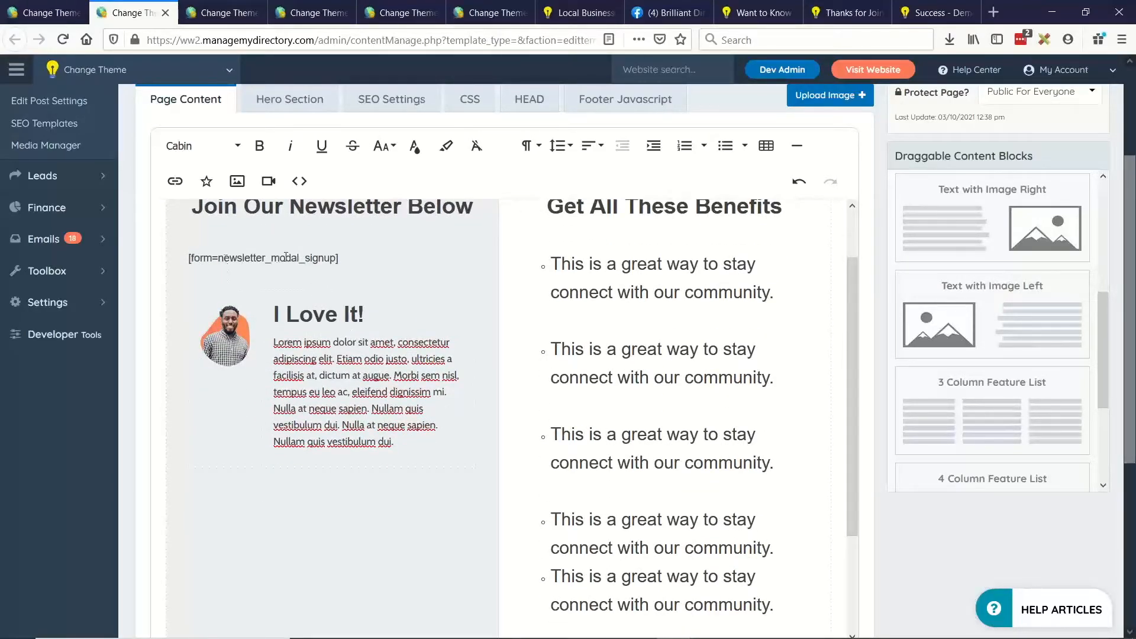
{"action": "scroll", "coordinate": [828, 280], "scroll_direction": "up", "scroll_amount": 2}
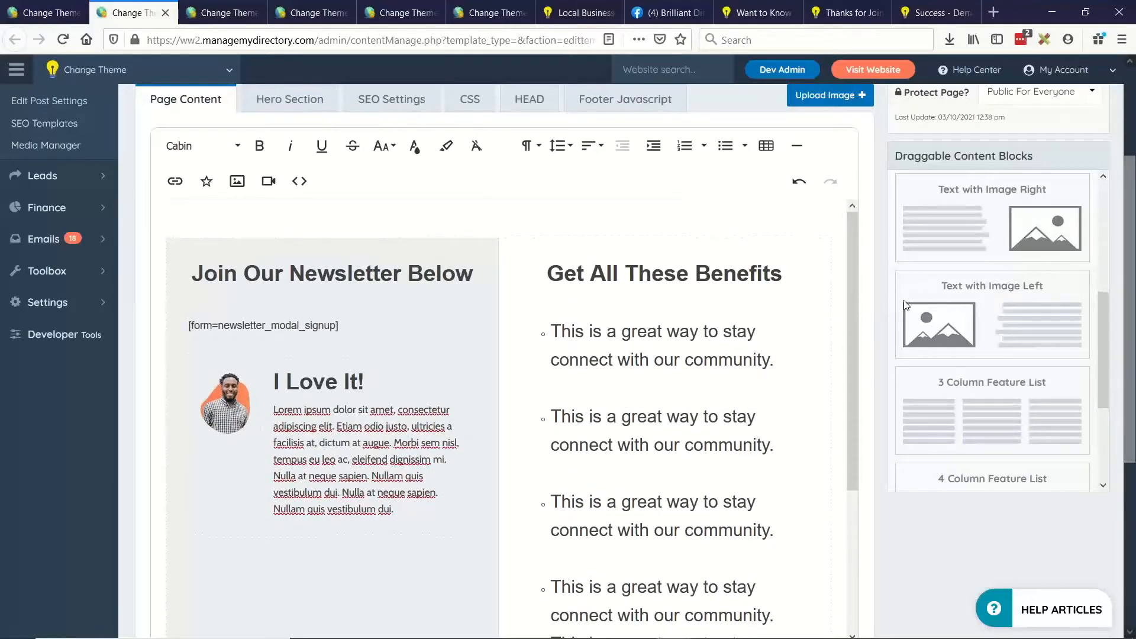
{"action": "scroll", "coordinate": [828, 280], "scroll_direction": "up", "scroll_amount": 2}
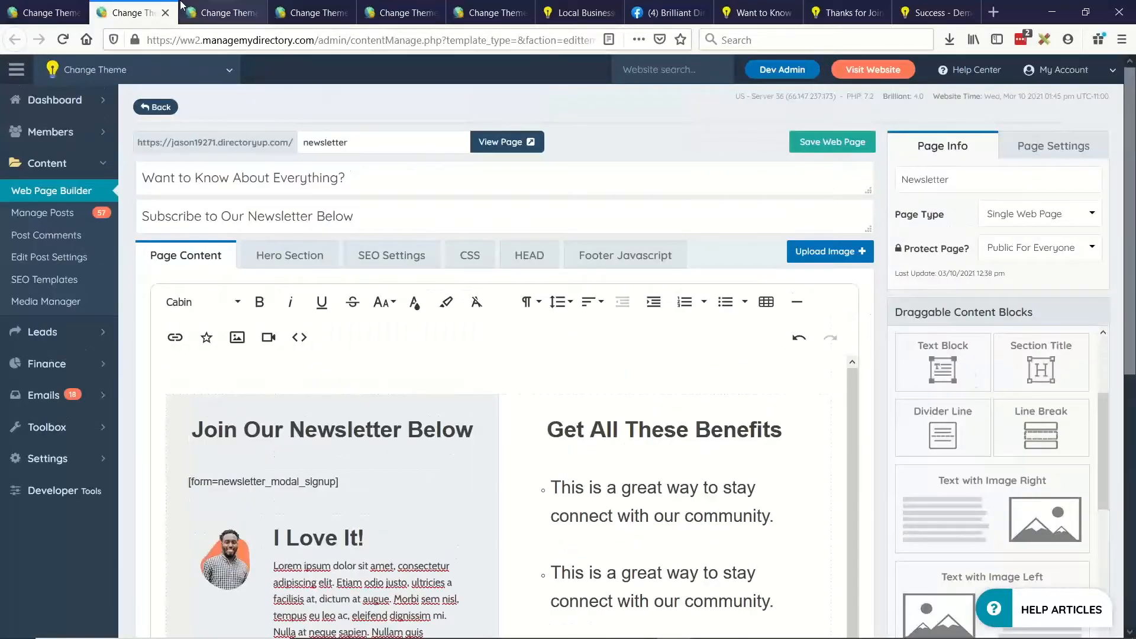
- Switch to the "Thanks for Joining Our Newsletter" page and examine its headlines, Facebook group banner and "More Things To Do On Our Site" section
{"action": "left_click", "coordinate": [918, 16]}
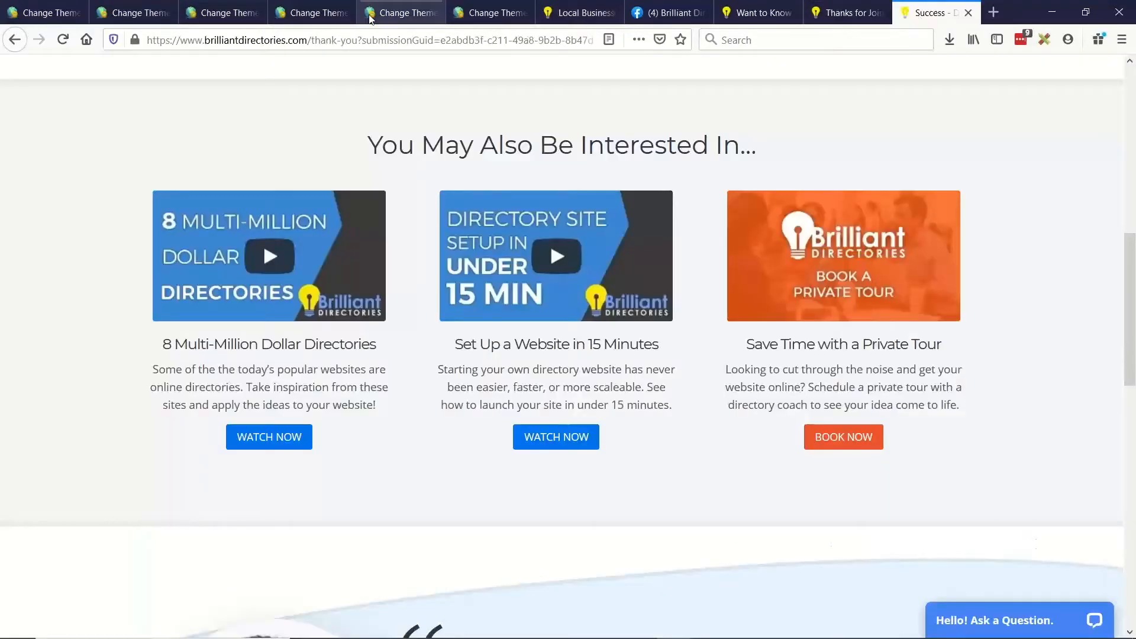
{"action": "left_click", "coordinate": [859, 15]}
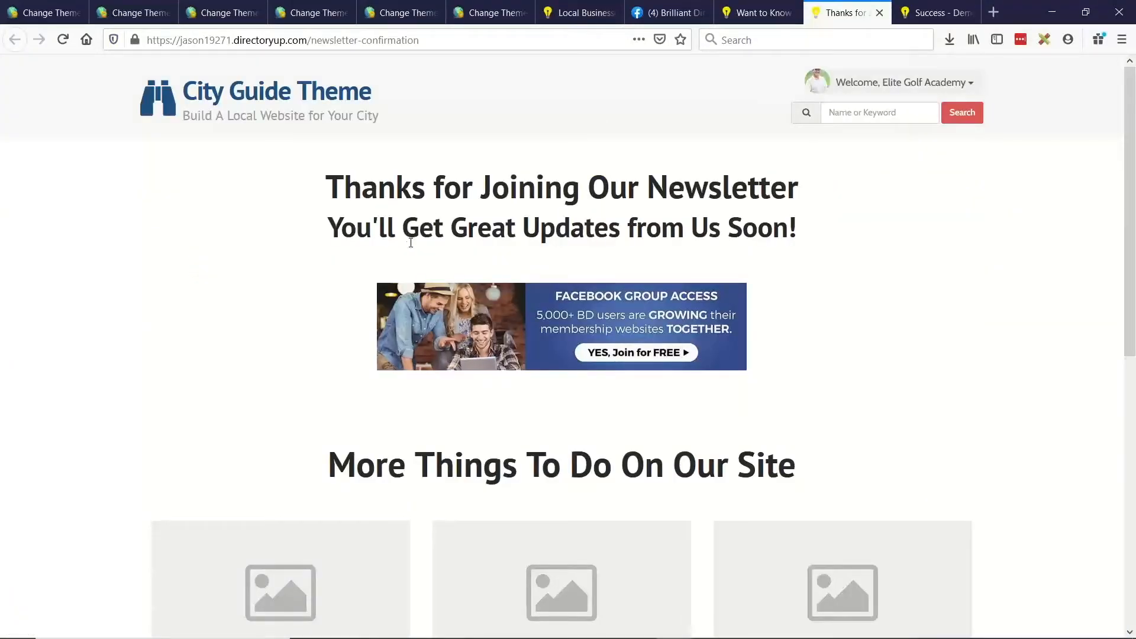
{"action": "left_click_drag", "start_coordinate": [433, 188], "coordinate": [710, 178]}
{"action": "left_click", "coordinate": [616, 184]}
{"action": "left_click_drag", "start_coordinate": [408, 230], "coordinate": [632, 232]}
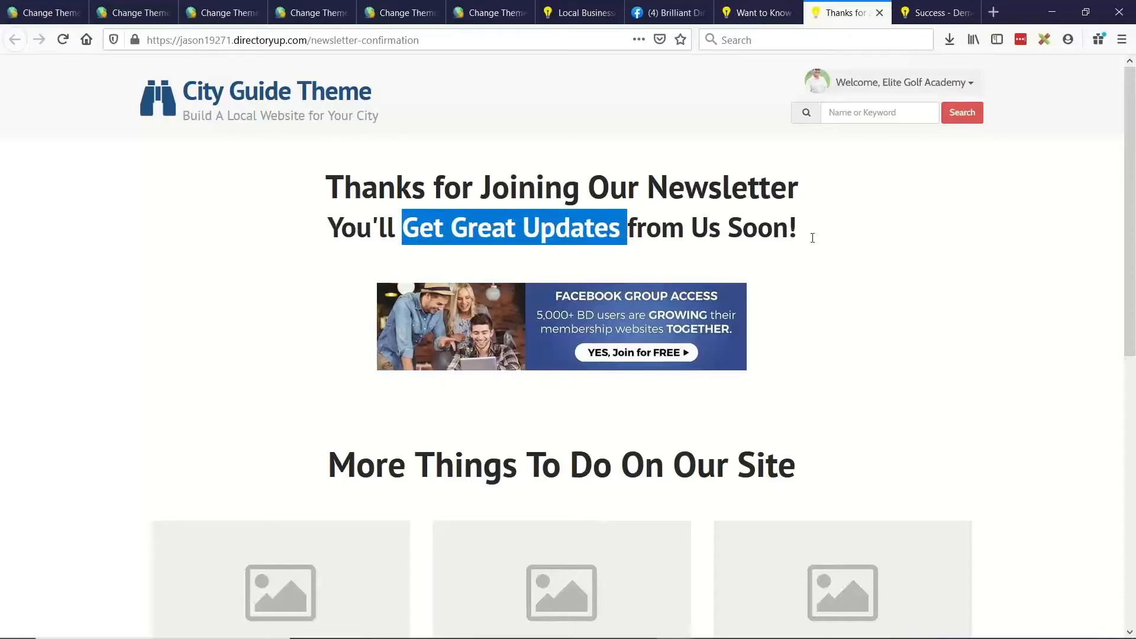
{"action": "left_click", "coordinate": [765, 241]}
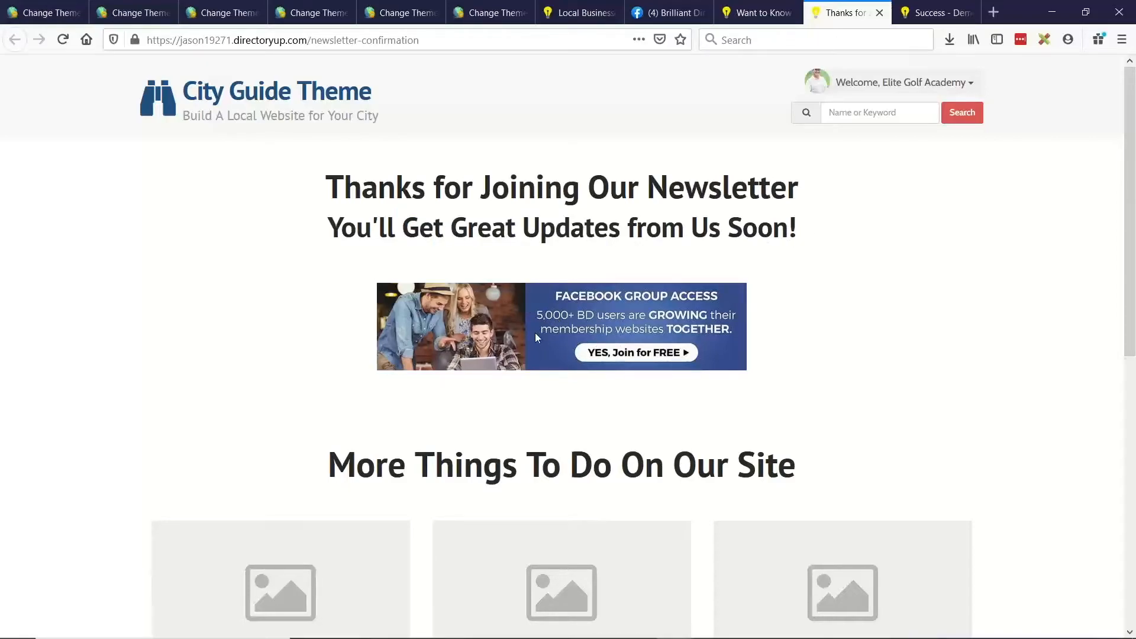
{"action": "scroll", "coordinate": [535, 332], "scroll_direction": "down", "scroll_amount": 4}
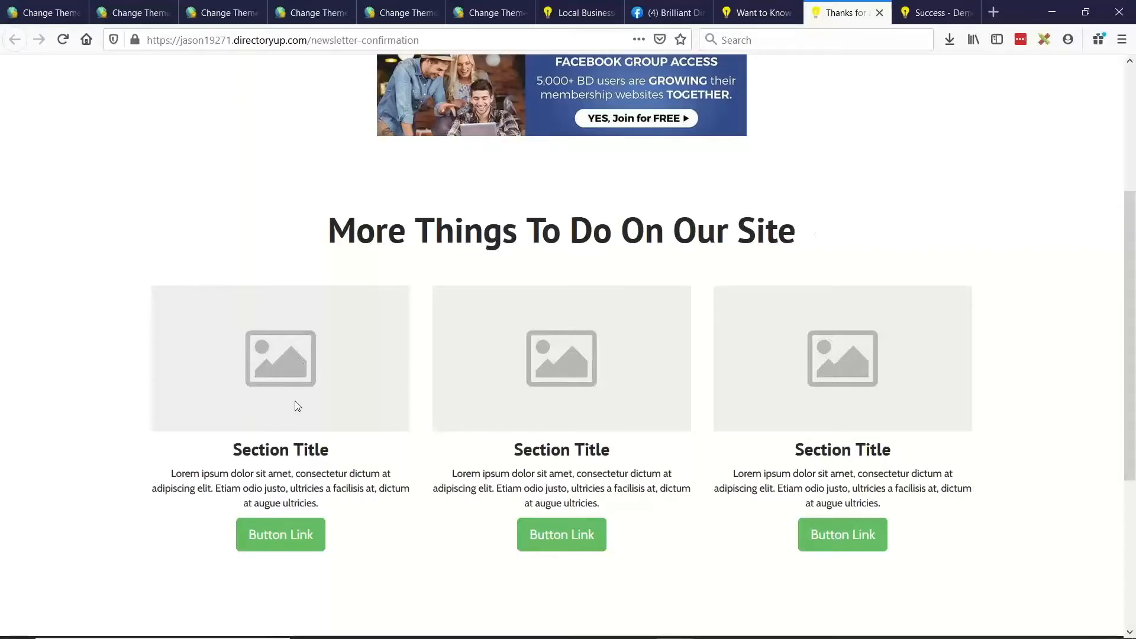
{"action": "scroll", "coordinate": [792, 322], "scroll_direction": "down", "scroll_amount": 2}
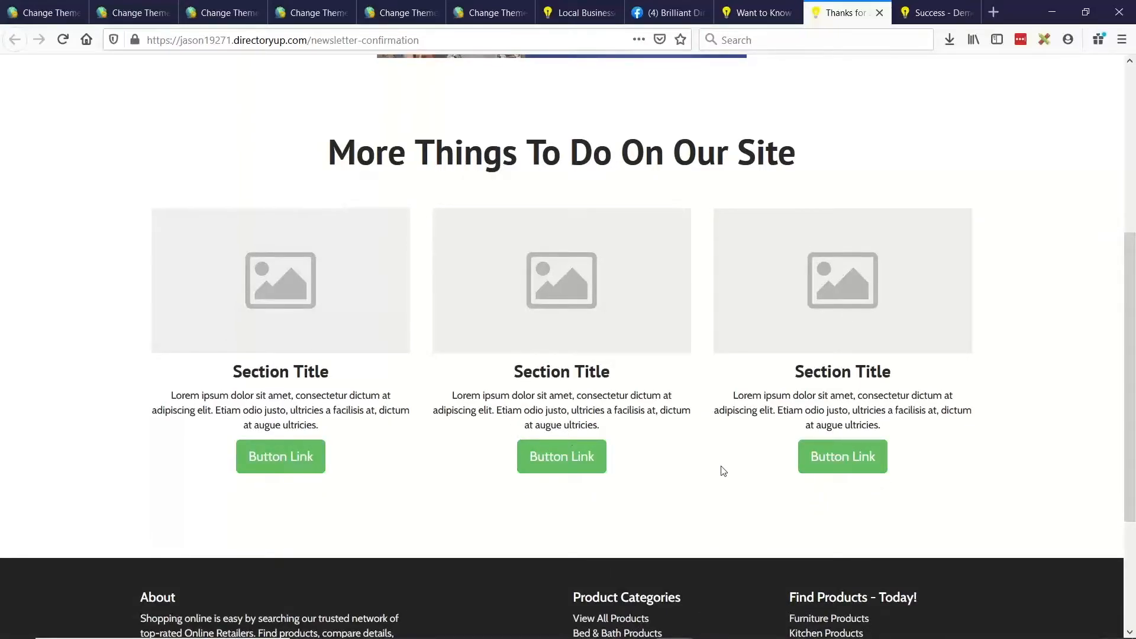
- Switch to the Brilliant Directories demo success page and review its "You May Also Be Interested In..." section
{"action": "left_click", "coordinate": [935, 13]}
{"action": "scroll", "coordinate": [627, 305], "scroll_direction": "down", "scroll_amount": 5}
{"action": "scroll", "coordinate": [627, 305], "scroll_direction": "down", "scroll_amount": 1}
{"action": "scroll", "coordinate": [347, 172], "scroll_direction": "up", "scroll_amount": 1}
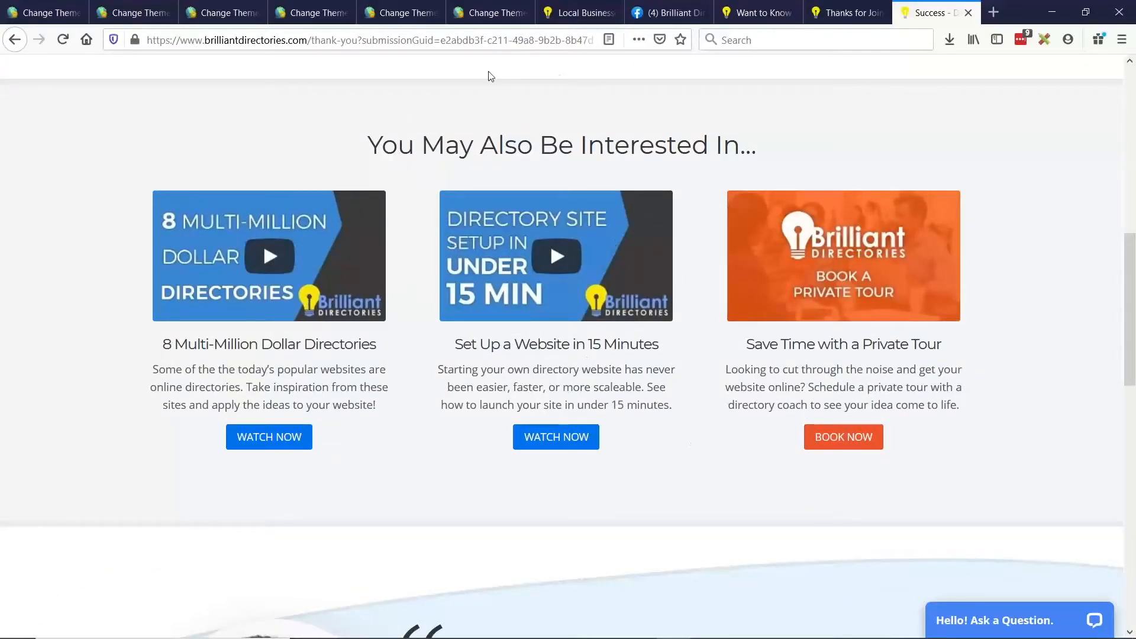
- Revisit the live newsletter page, and return to its thank-you page to highlight the newsletter-confirmation part of the address
{"action": "left_click", "coordinate": [841, 11]}
{"action": "left_click", "coordinate": [759, 5]}
{"action": "scroll", "coordinate": [179, 280], "scroll_direction": "down", "scroll_amount": 1}
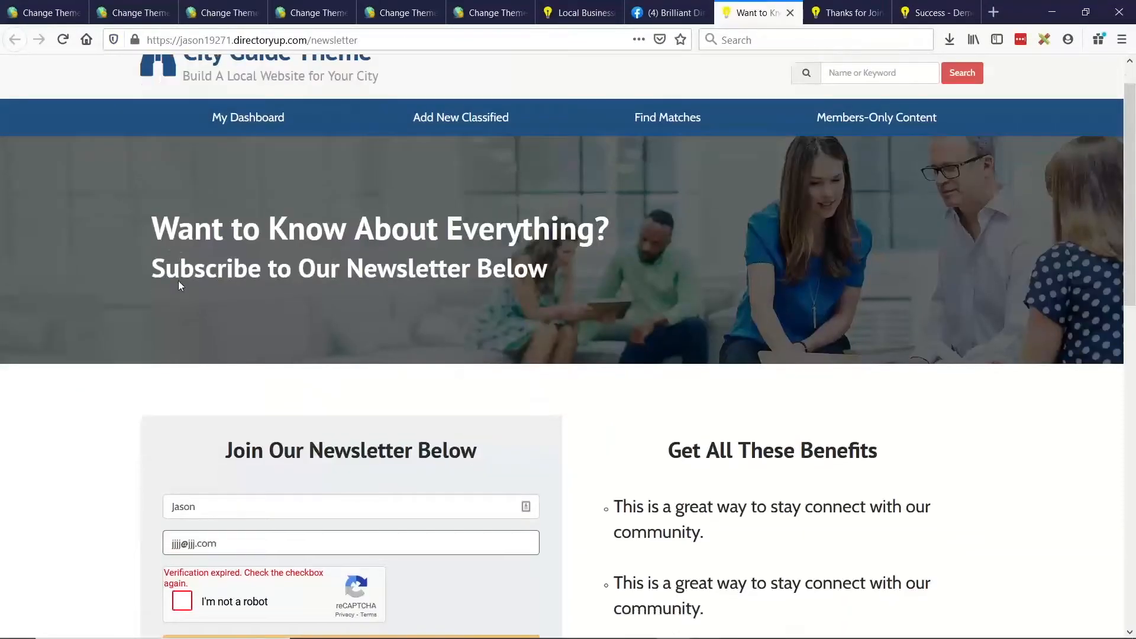
{"action": "left_click", "coordinate": [826, 15]}
{"action": "scroll", "coordinate": [483, 332], "scroll_direction": "up", "scroll_amount": 5}
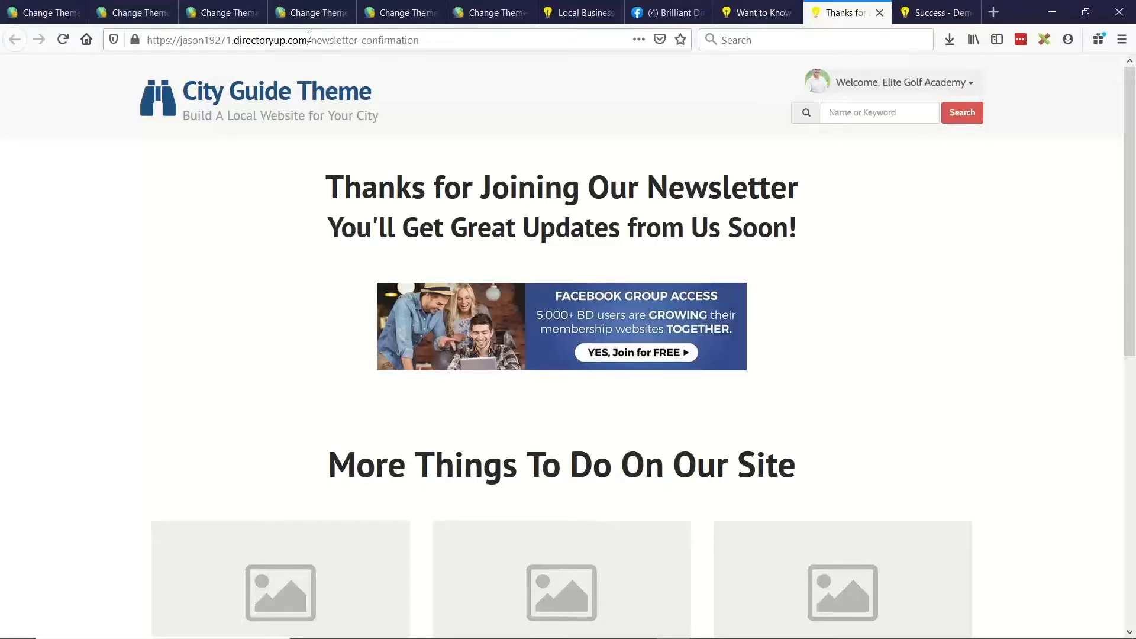
{"action": "left_click_drag", "start_coordinate": [309, 40], "coordinate": [454, 44]}
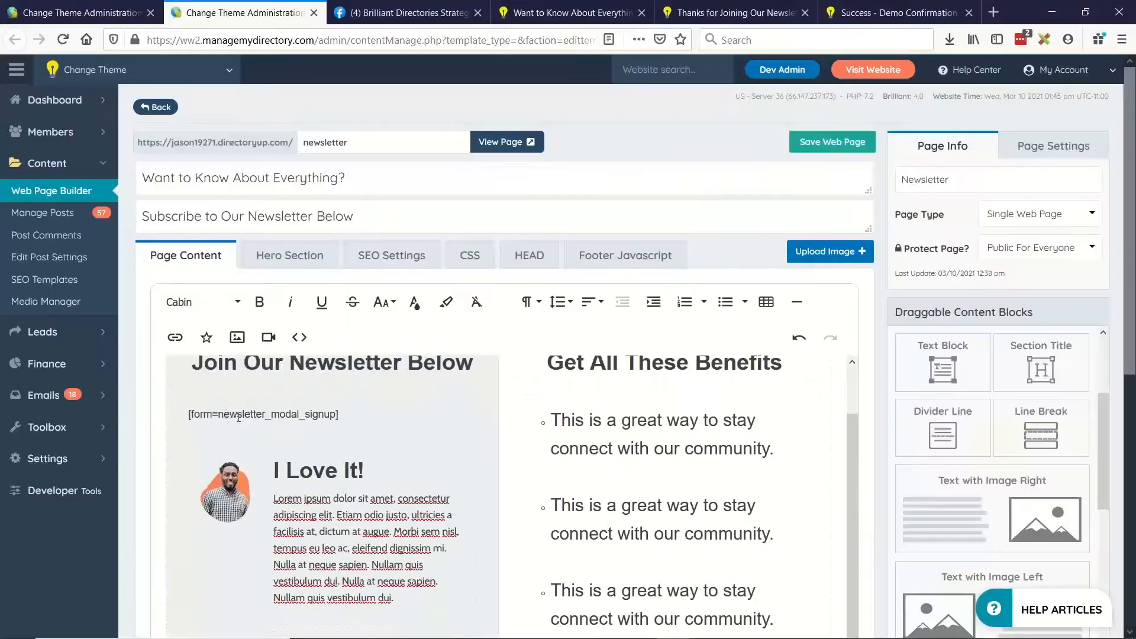
- Copy the form name newsletter_modal_signup from the Newsletter page's shortcode and search for it in the Form Manager
{"action": "left_click_drag", "start_coordinate": [219, 414], "coordinate": [337, 415]}
{"action": "key", "text": "ctrl+c"}
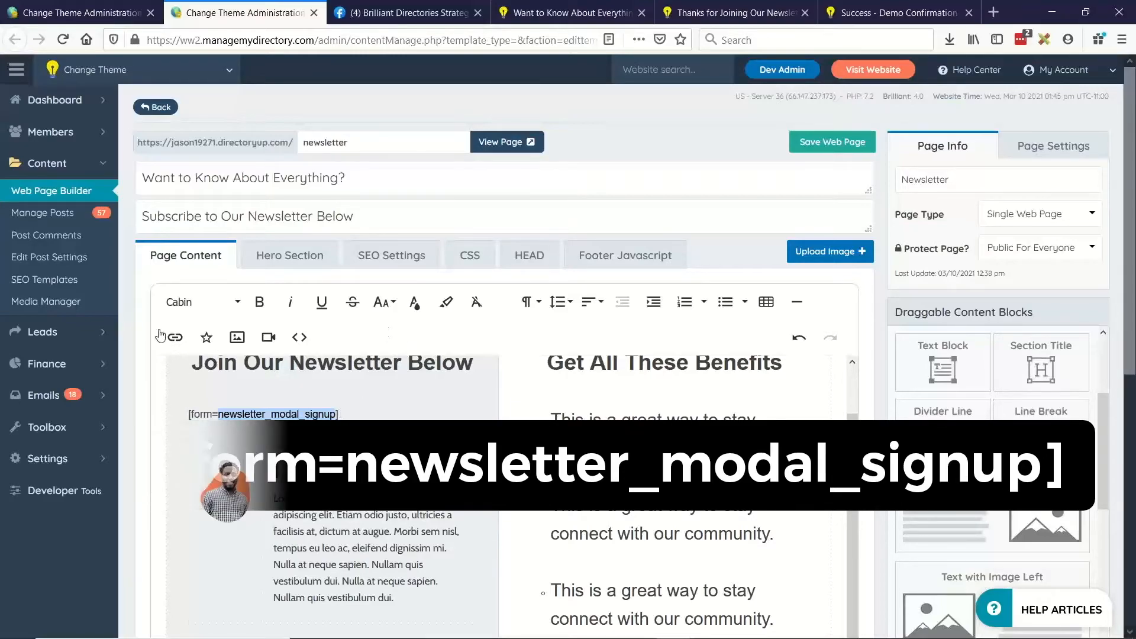
{"action": "left_click", "coordinate": [107, 433]}
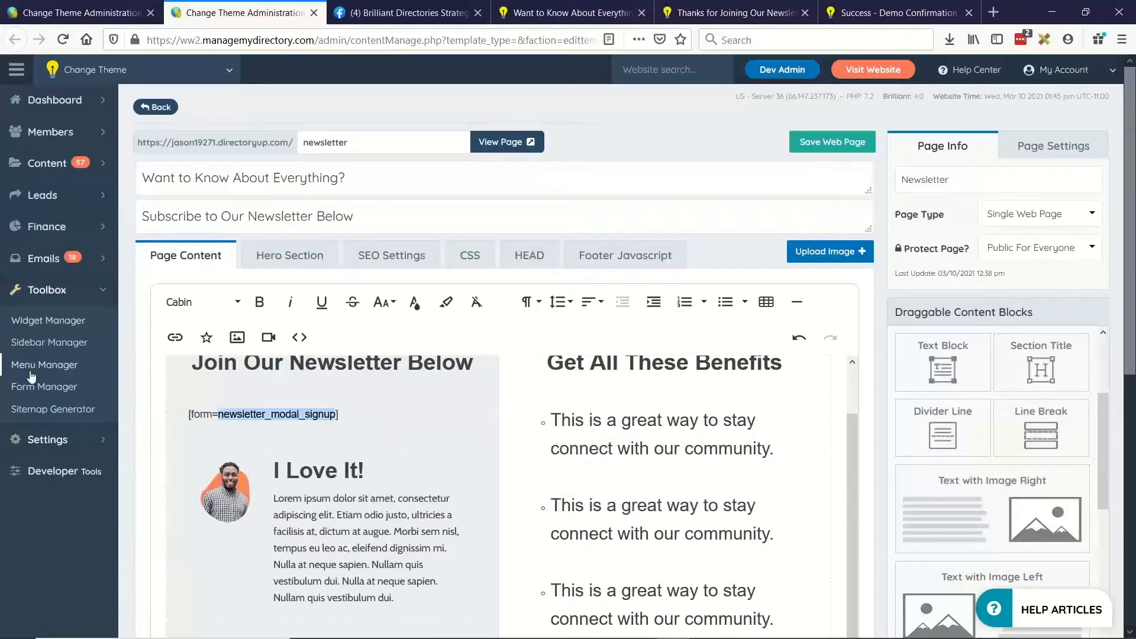
{"action": "left_click", "coordinate": [45, 386]}
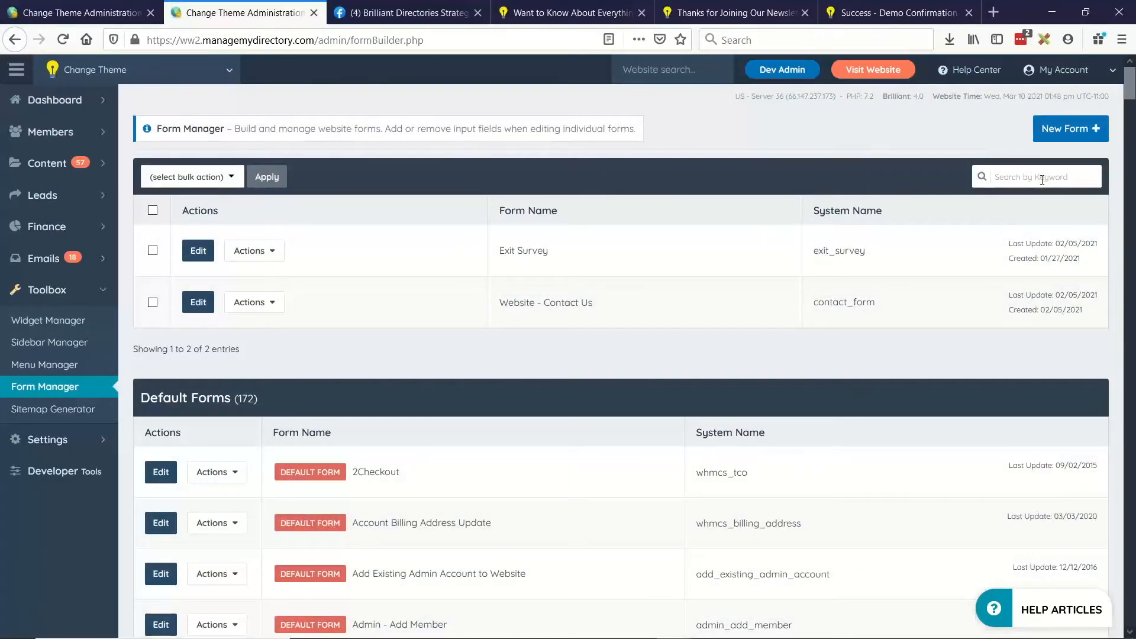
{"action": "left_click", "coordinate": [1030, 176]}
{"action": "key", "text": "ctrl+v"}
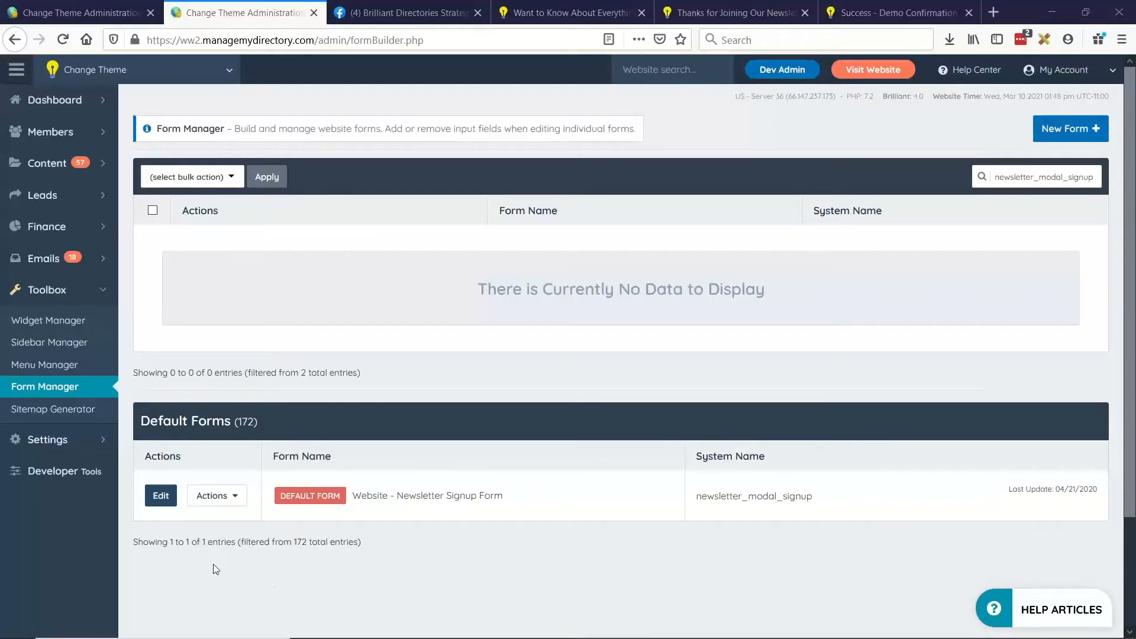
- Customize the default Website - Newsletter Signup Form and enter "mmmm" as the field label of the hidden action field
{"action": "left_click", "coordinate": [224, 502]}
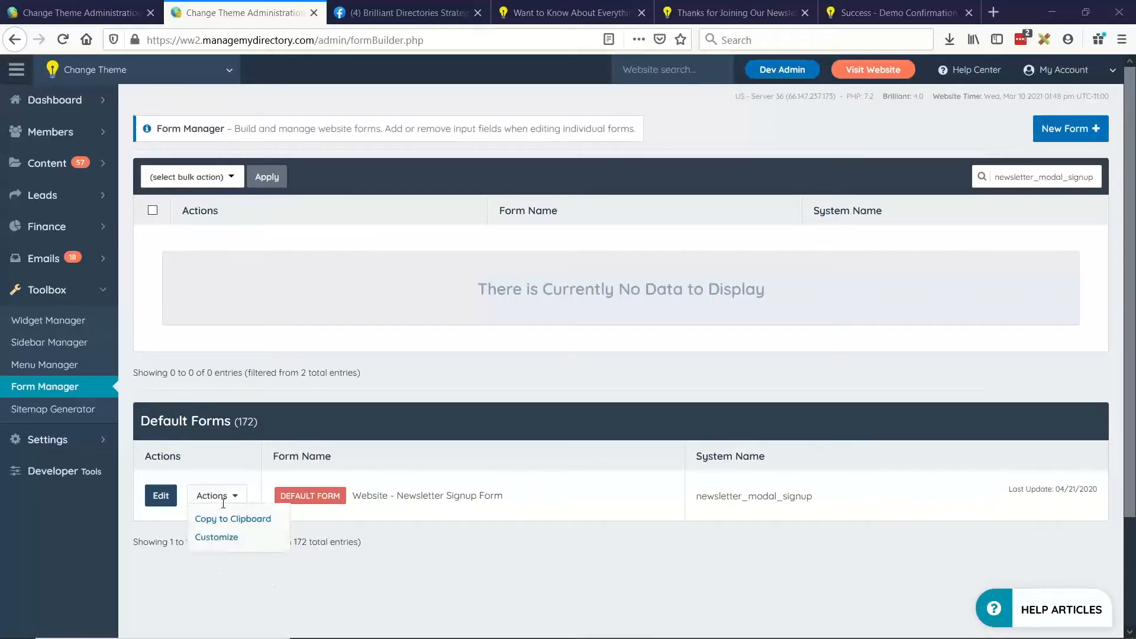
{"action": "left_click", "coordinate": [217, 547]}
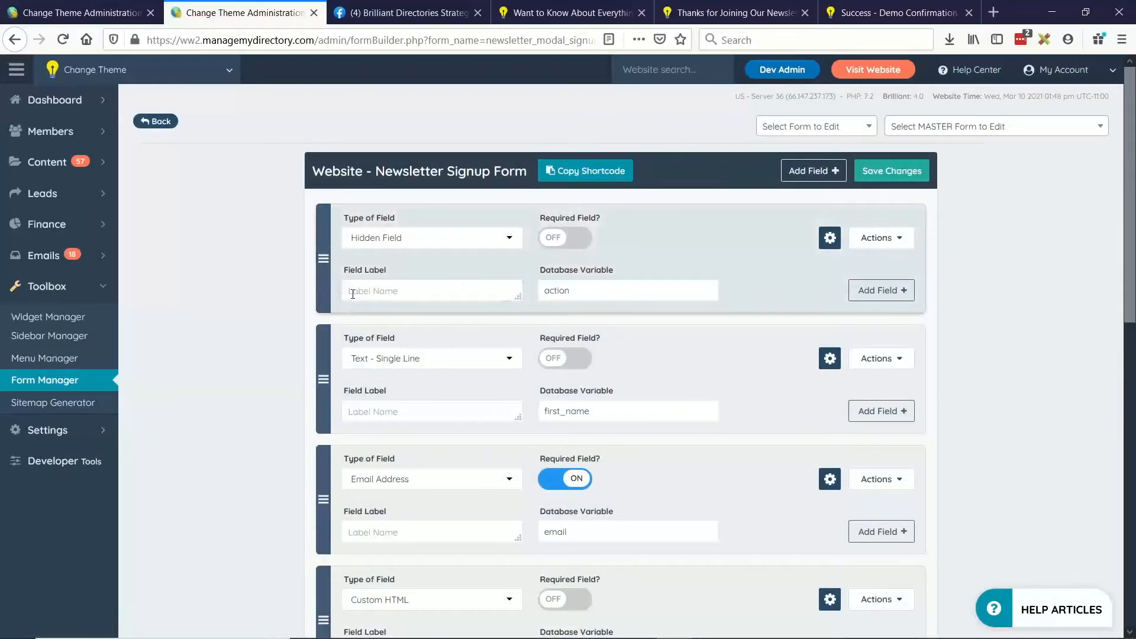
{"action": "left_click", "coordinate": [399, 296]}
{"action": "type", "text": "mmm"}
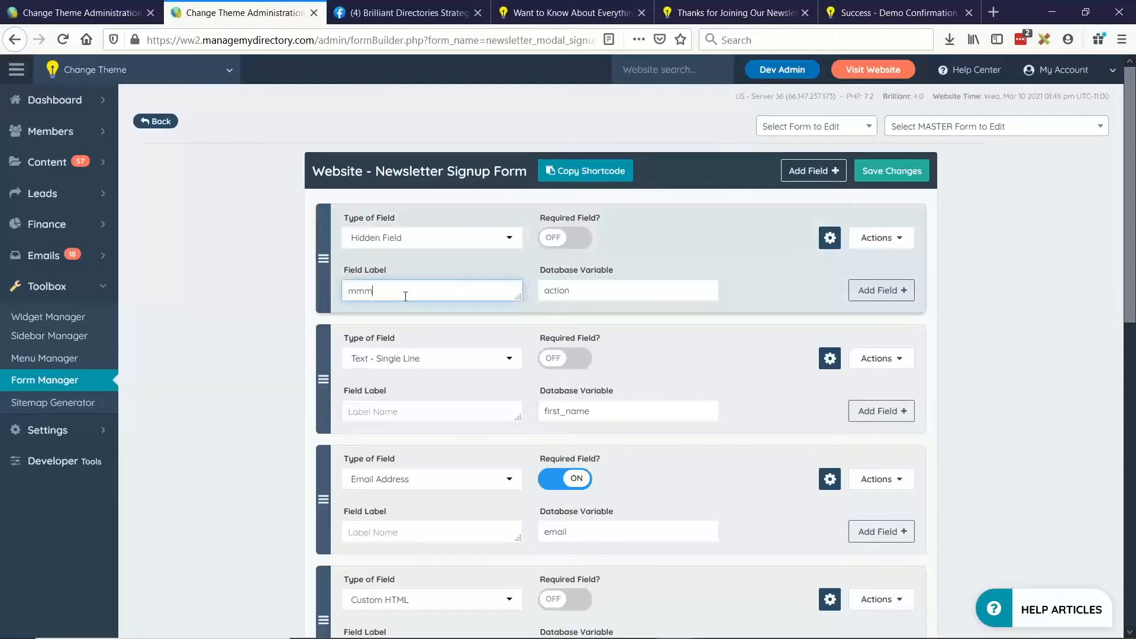
{"action": "type", "text": "m"}
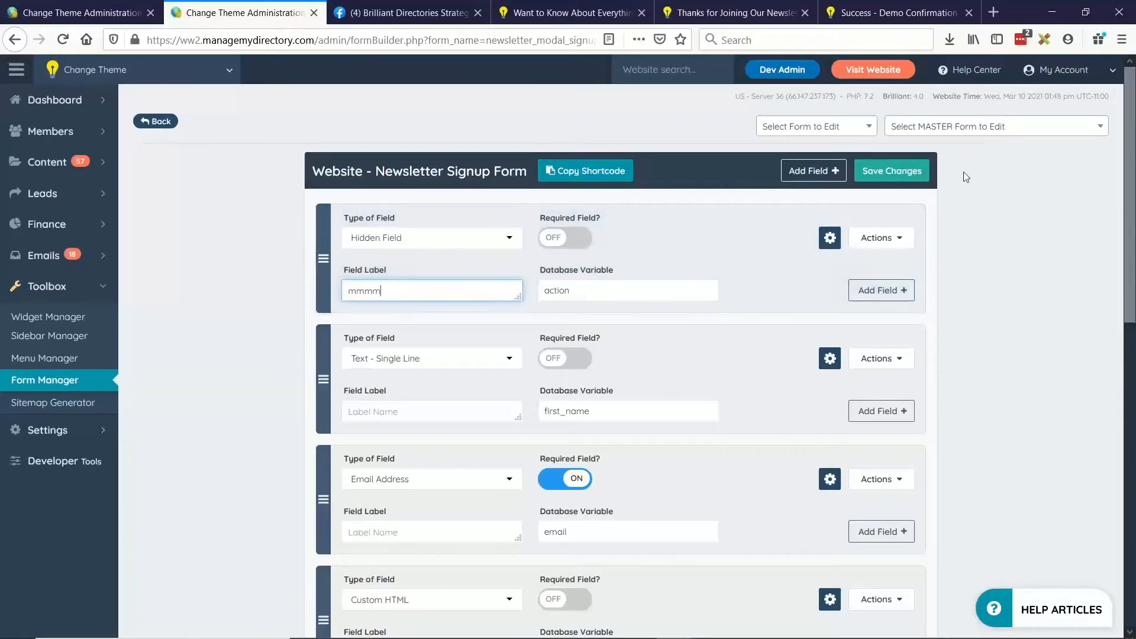
- Save the customized newsletter form with its default form settings, and highlight the Website - Newsletter Signup Form entry in the Form Manager
{"action": "left_click", "coordinate": [879, 170]}
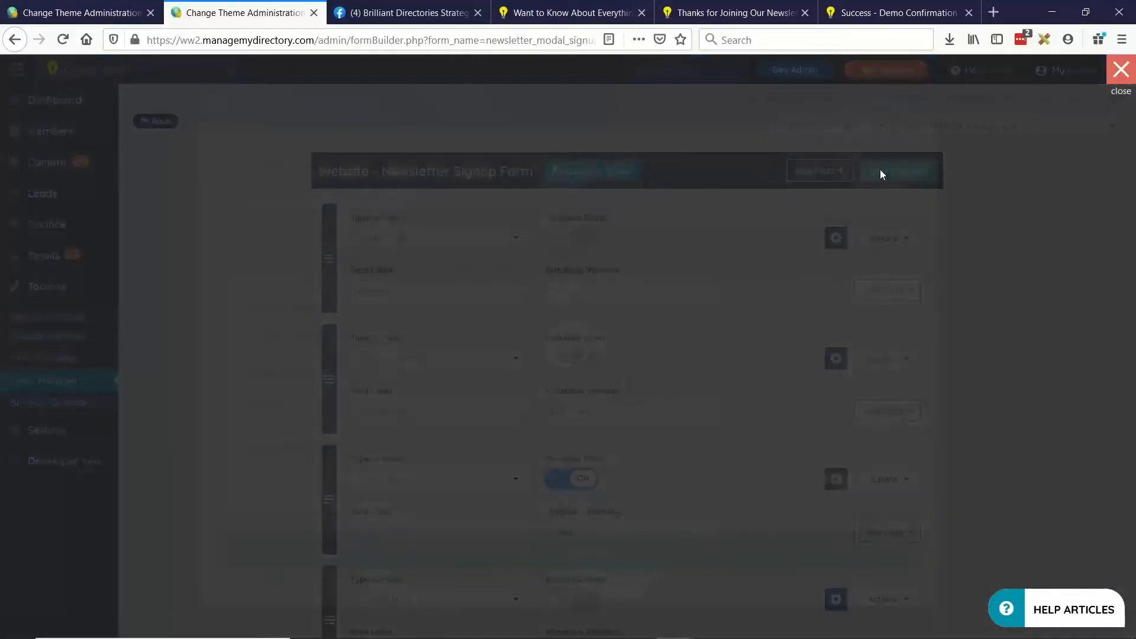
{"action": "left_click", "coordinate": [880, 170]}
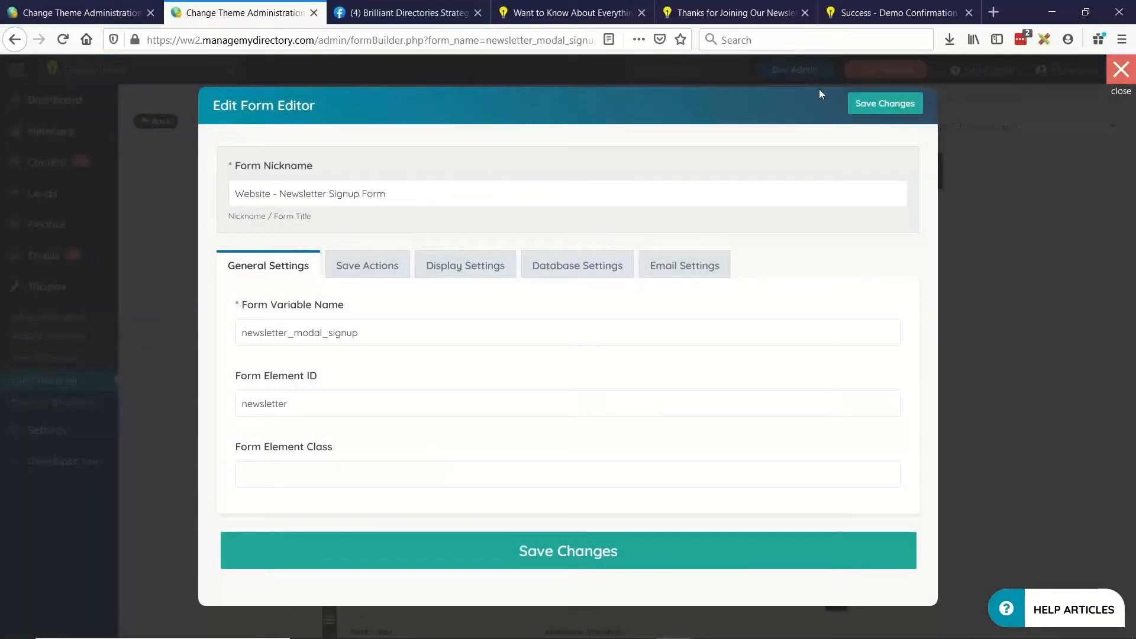
{"action": "left_click", "coordinate": [900, 104]}
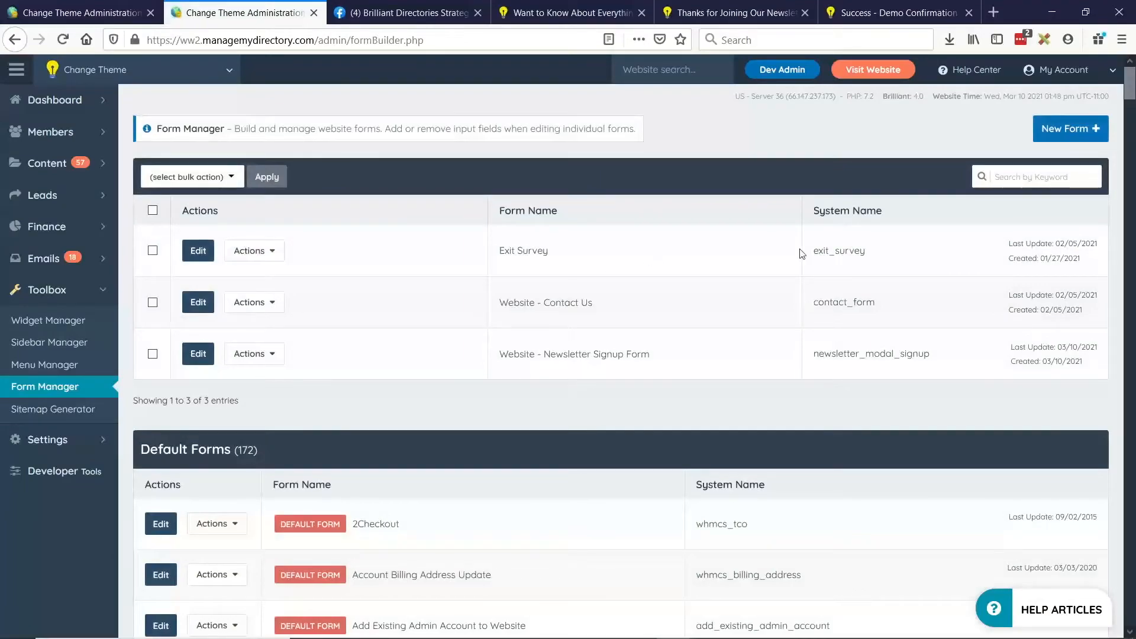
{"action": "left_click_drag", "start_coordinate": [500, 354], "coordinate": [655, 359]}
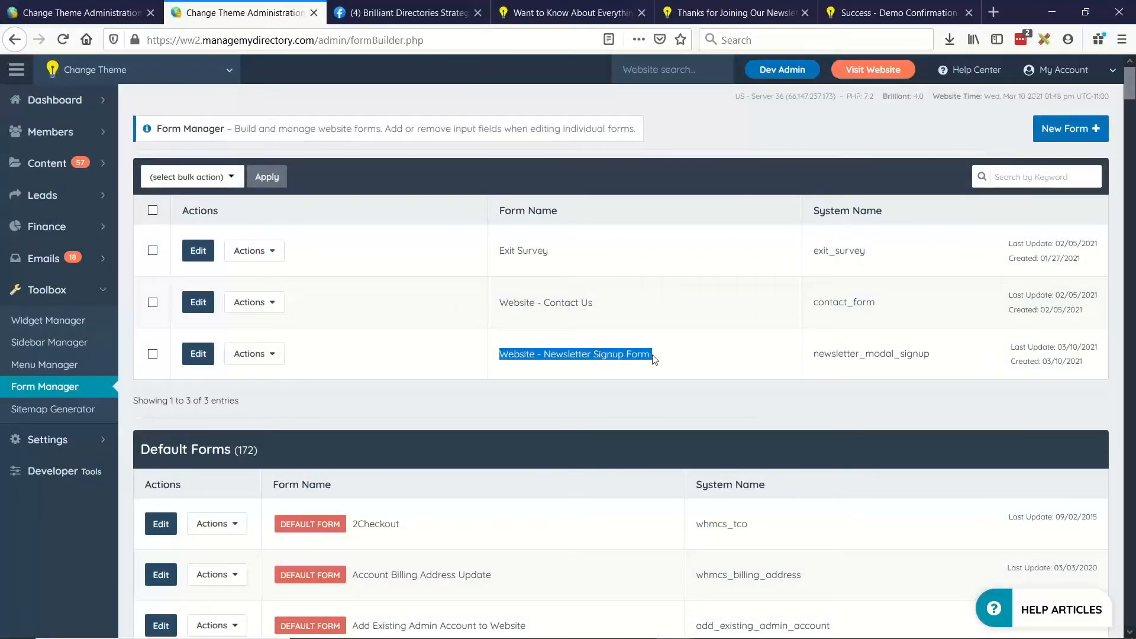
{"action": "left_click", "coordinate": [653, 354]}
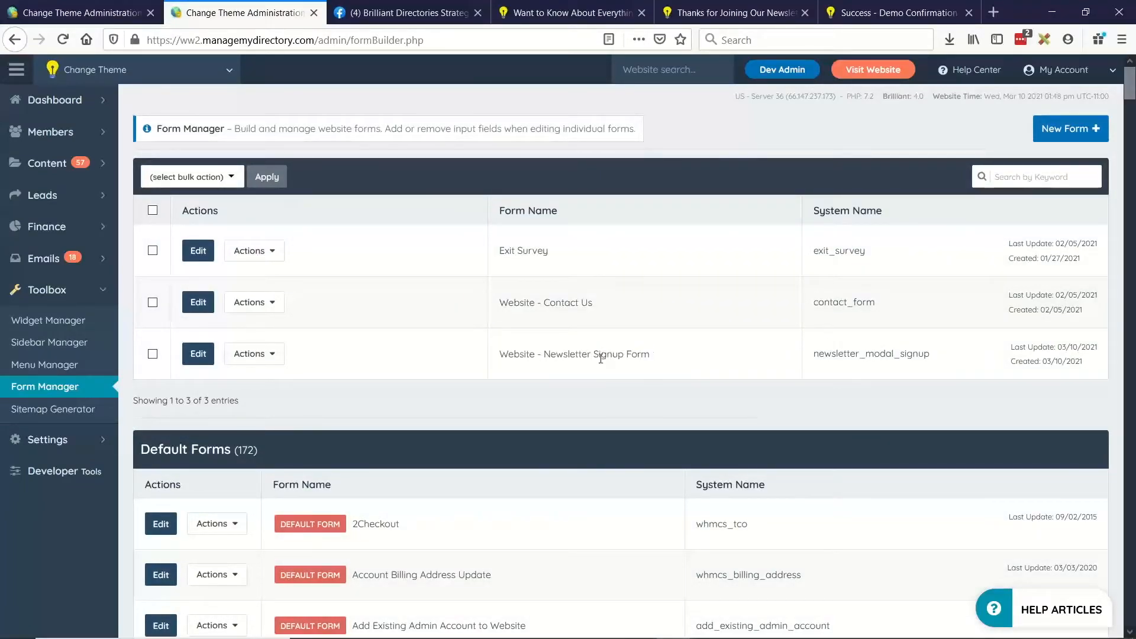
- Open the custom Website - Newsletter Signup Form for editing and clear the hidden action field's label
{"action": "left_click", "coordinate": [196, 360]}
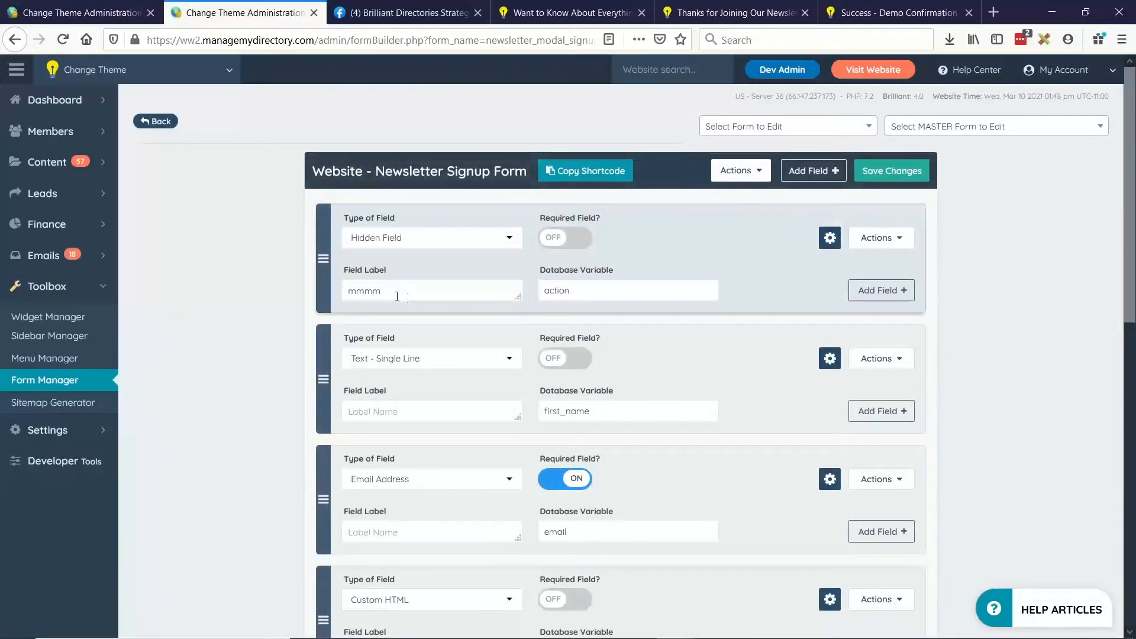
{"action": "left_click_drag", "start_coordinate": [393, 292], "coordinate": [292, 313]}
{"action": "key", "text": "BackSpace"}
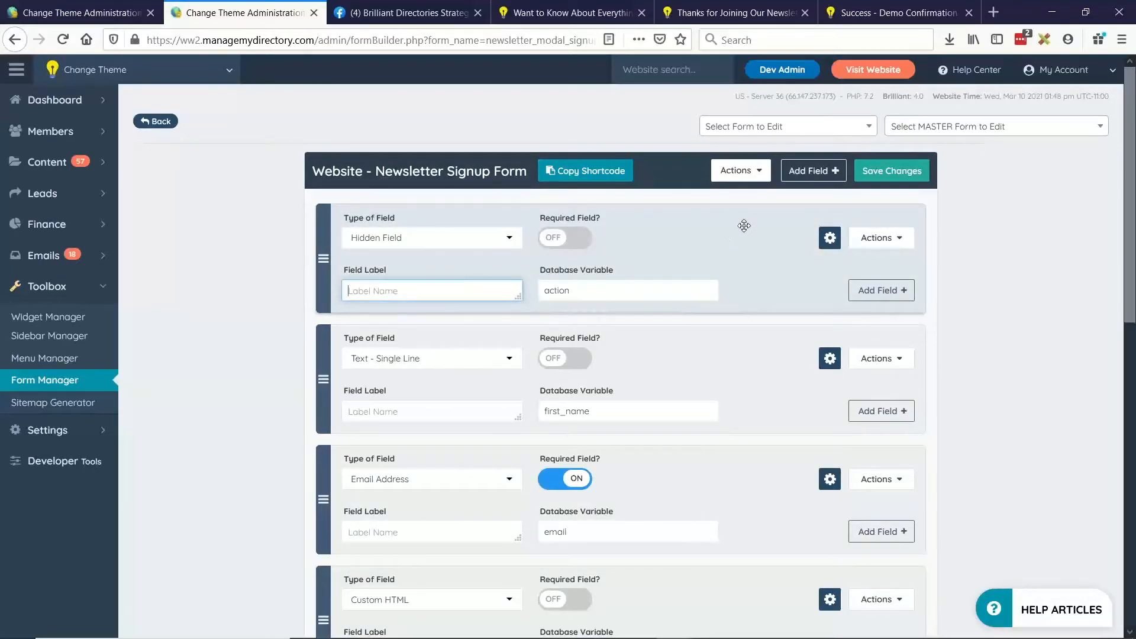
- Open the newsletter form's settings and set its save action to Redirect to URL
{"action": "left_click", "coordinate": [760, 174]}
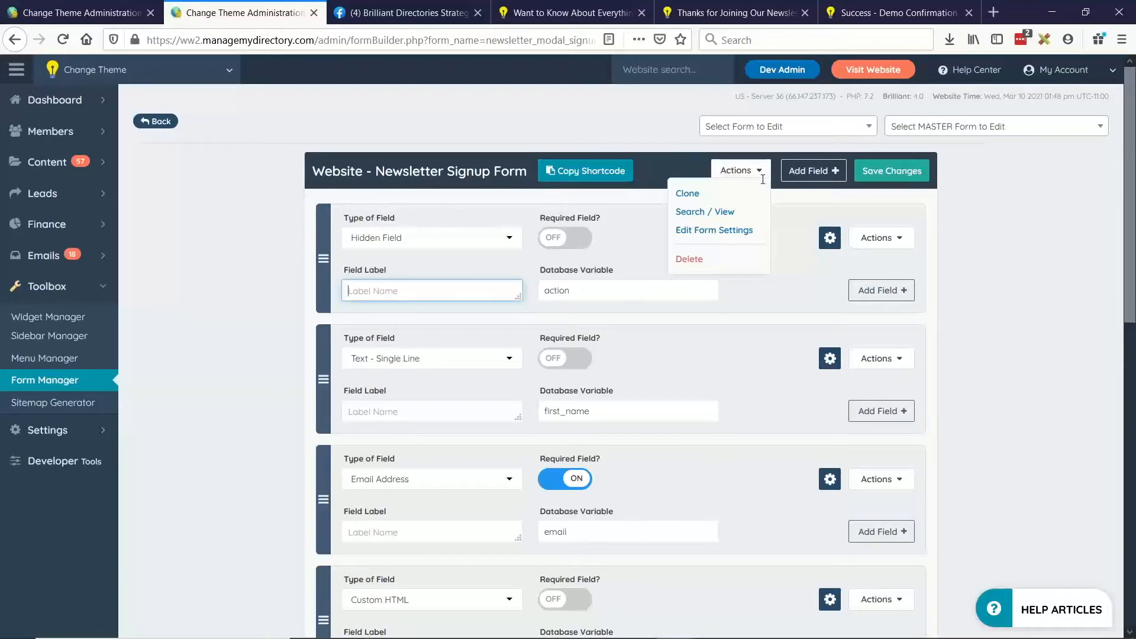
{"action": "left_click", "coordinate": [707, 234]}
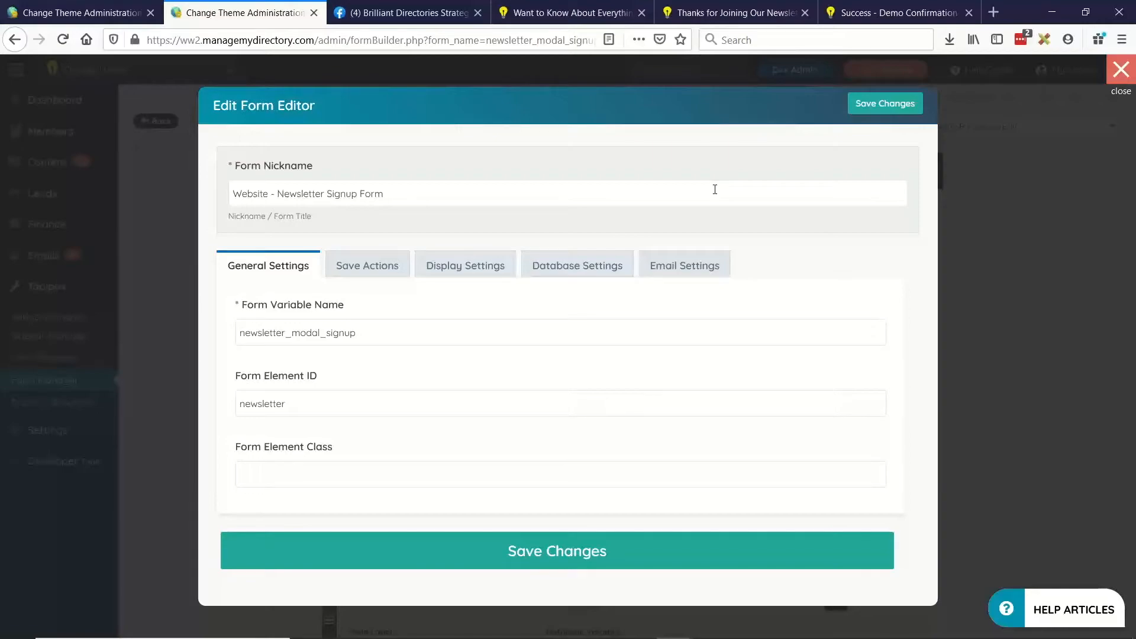
{"action": "left_click", "coordinate": [381, 271]}
{"action": "left_click", "coordinate": [300, 336]}
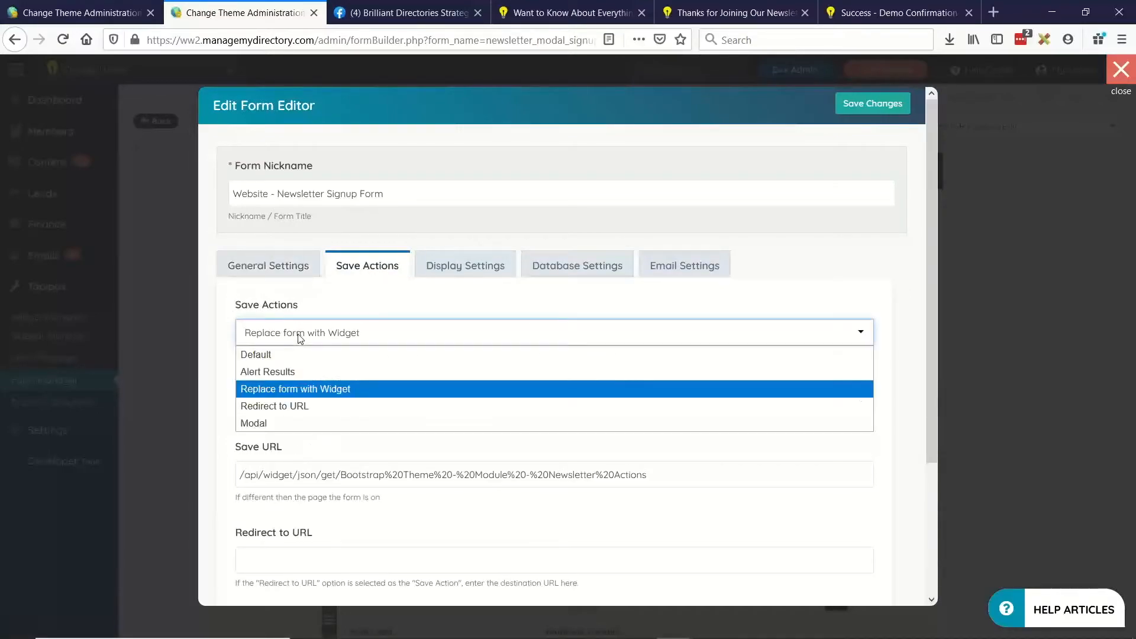
{"action": "left_click", "coordinate": [301, 407]}
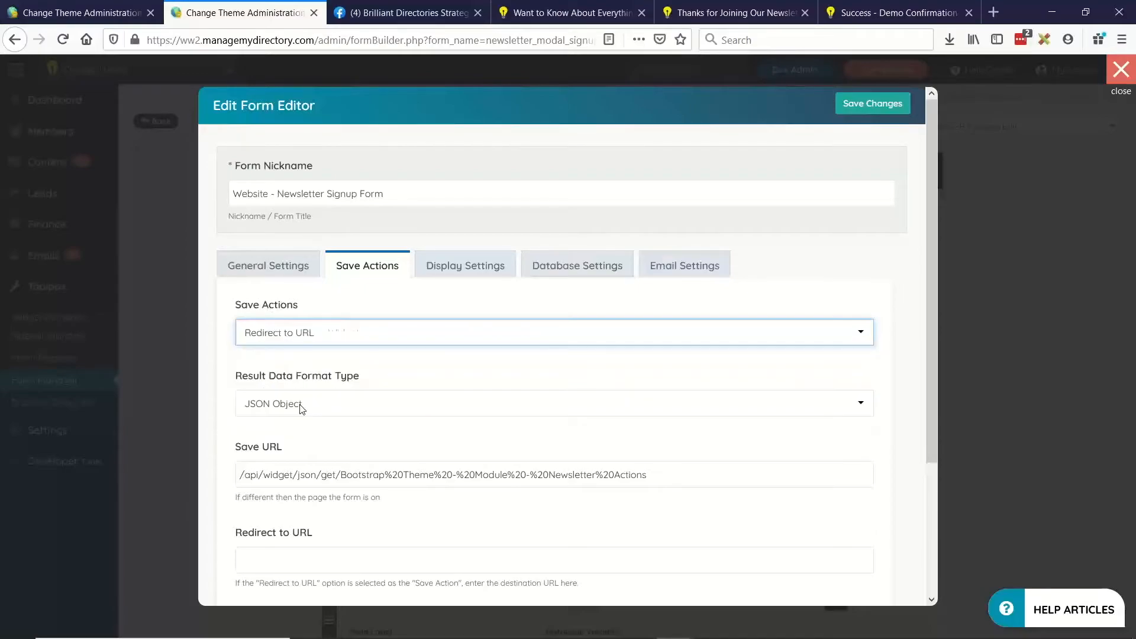
- Copy /newsletter-confirmation from the thank-you page's address and enter it as the form's Redirect to URL
{"action": "scroll", "coordinate": [302, 407], "scroll_direction": "down", "scroll_amount": 3}
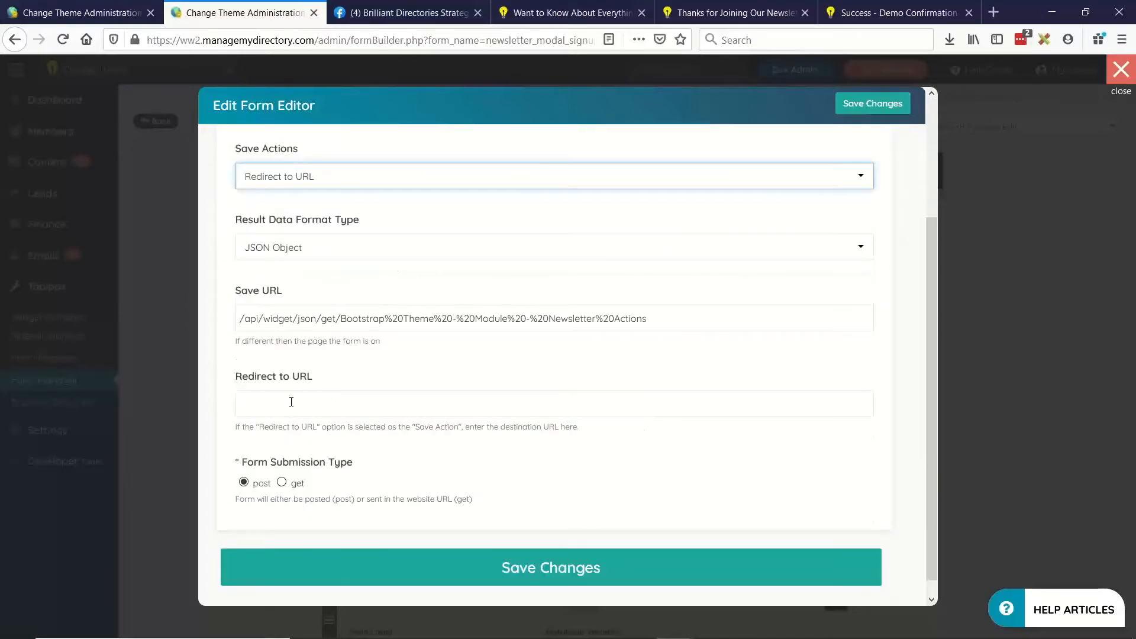
{"action": "left_click_drag", "start_coordinate": [242, 378], "coordinate": [361, 379]}
{"action": "left_click", "coordinate": [245, 402]}
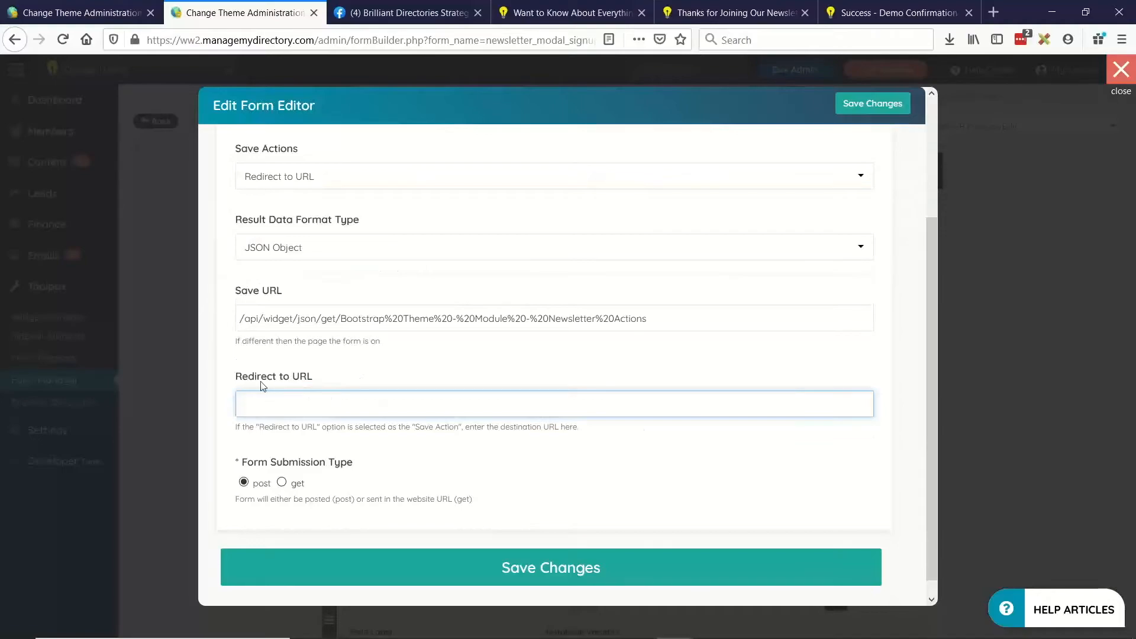
{"action": "left_click", "coordinate": [739, 13]}
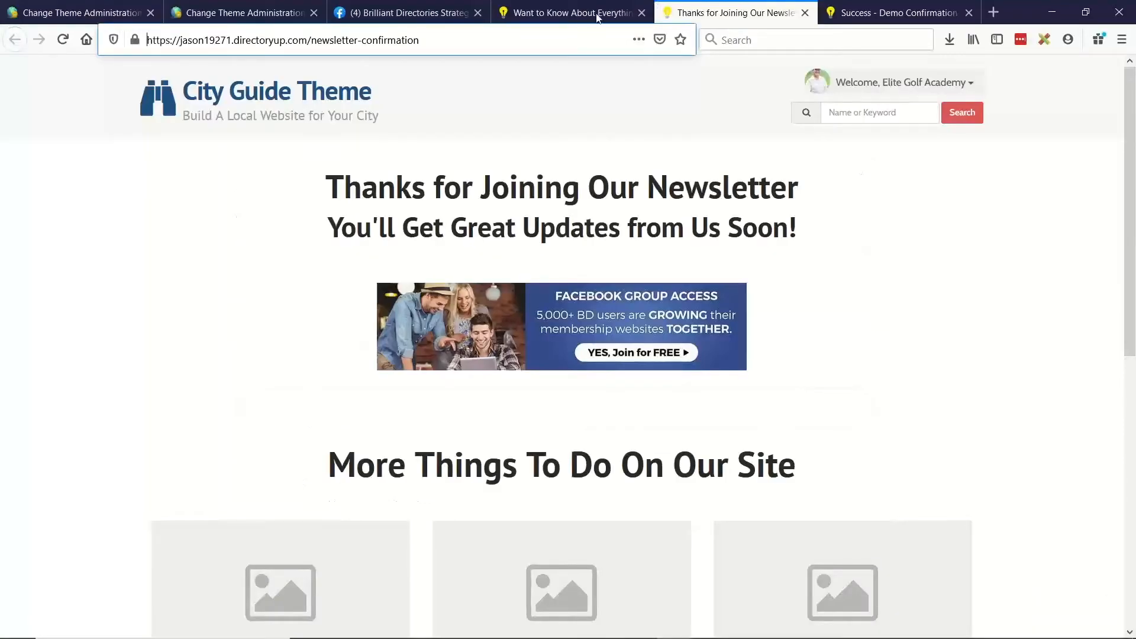
{"action": "left_click_drag", "start_coordinate": [308, 40], "coordinate": [420, 40]}
{"action": "key", "text": "ctrl+c"}
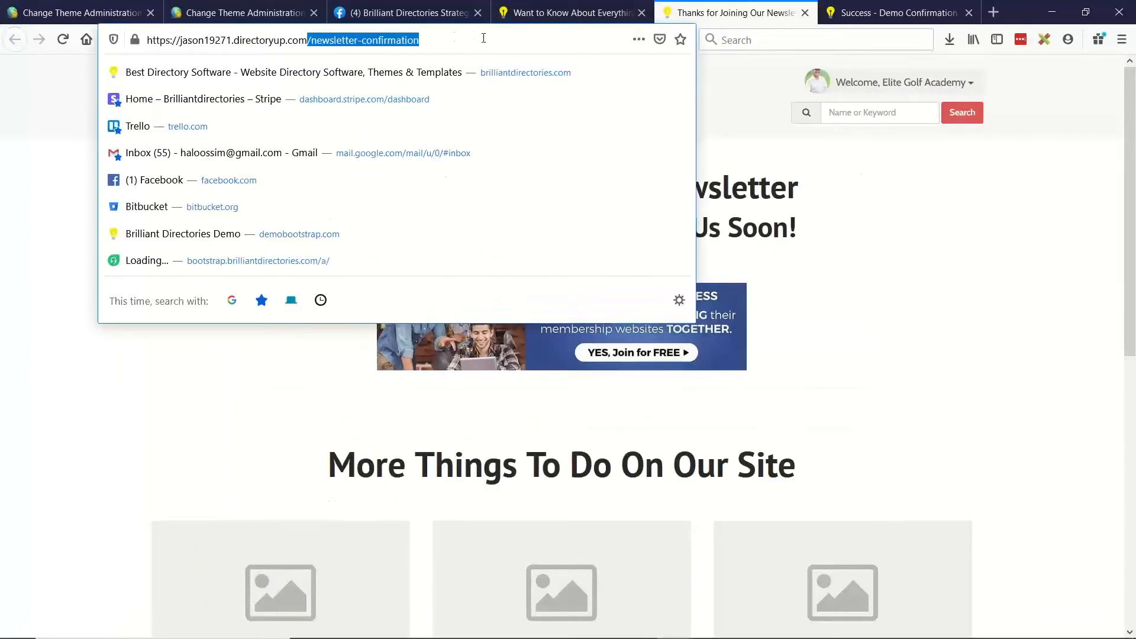
{"action": "left_click", "coordinate": [231, 15]}
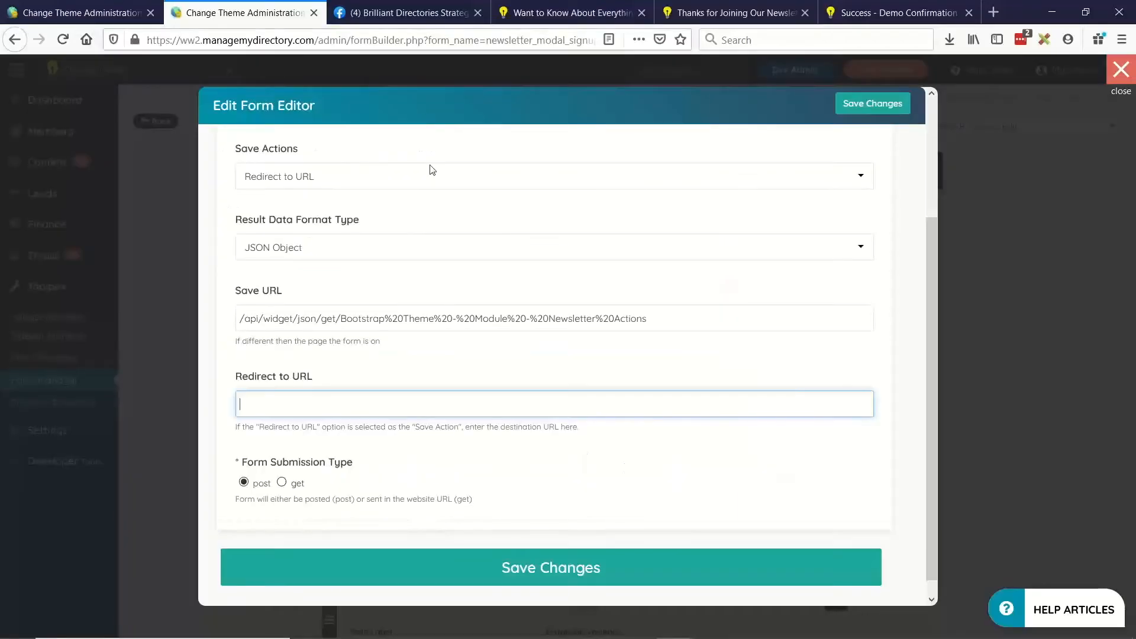
{"action": "key", "text": "ctrl+v"}
- Confirm Redirect to URL as the save action, save the form settings, and reopen and save the Website - Newsletter Signup Form
{"action": "scroll", "coordinate": [499, 427], "scroll_direction": "up", "scroll_amount": 3}
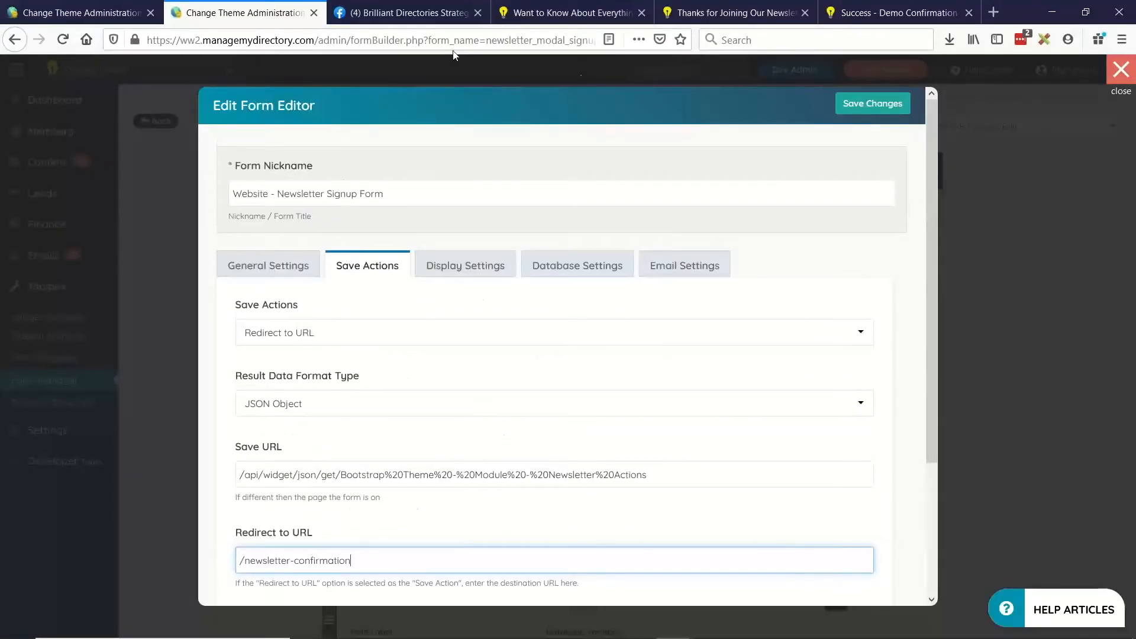
{"action": "left_click", "coordinate": [278, 332]}
{"action": "left_click", "coordinate": [288, 407]}
{"action": "scroll", "coordinate": [355, 362], "scroll_direction": "down", "scroll_amount": 3}
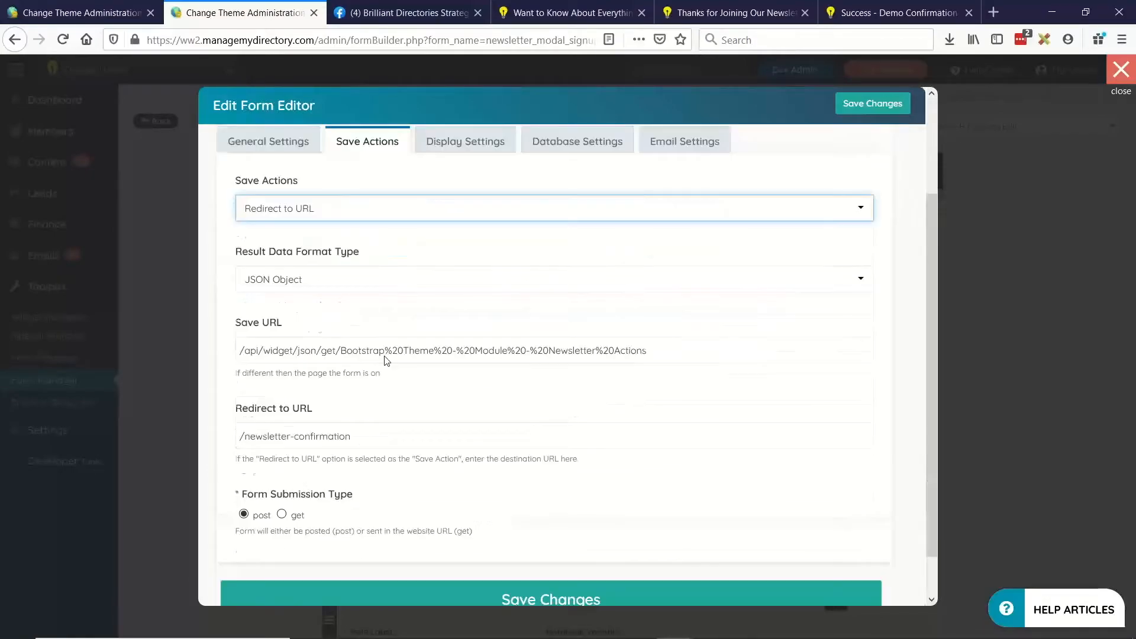
{"action": "left_click_drag", "start_coordinate": [236, 362], "coordinate": [184, 396]}
{"action": "left_click", "coordinate": [549, 556]}
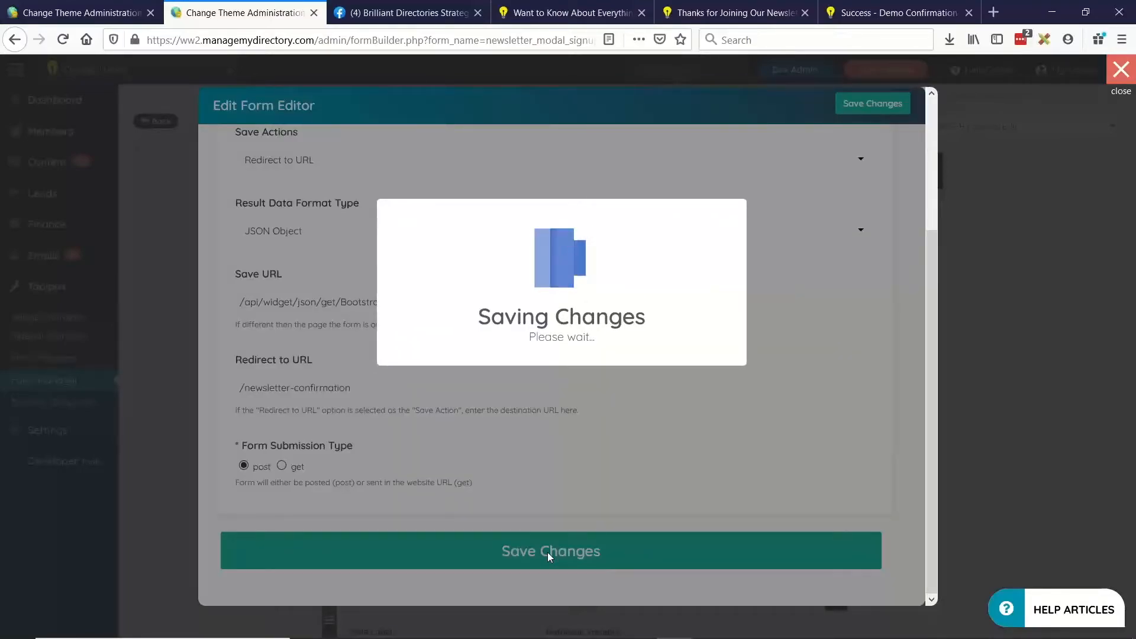
{"action": "left_click", "coordinate": [552, 370]}
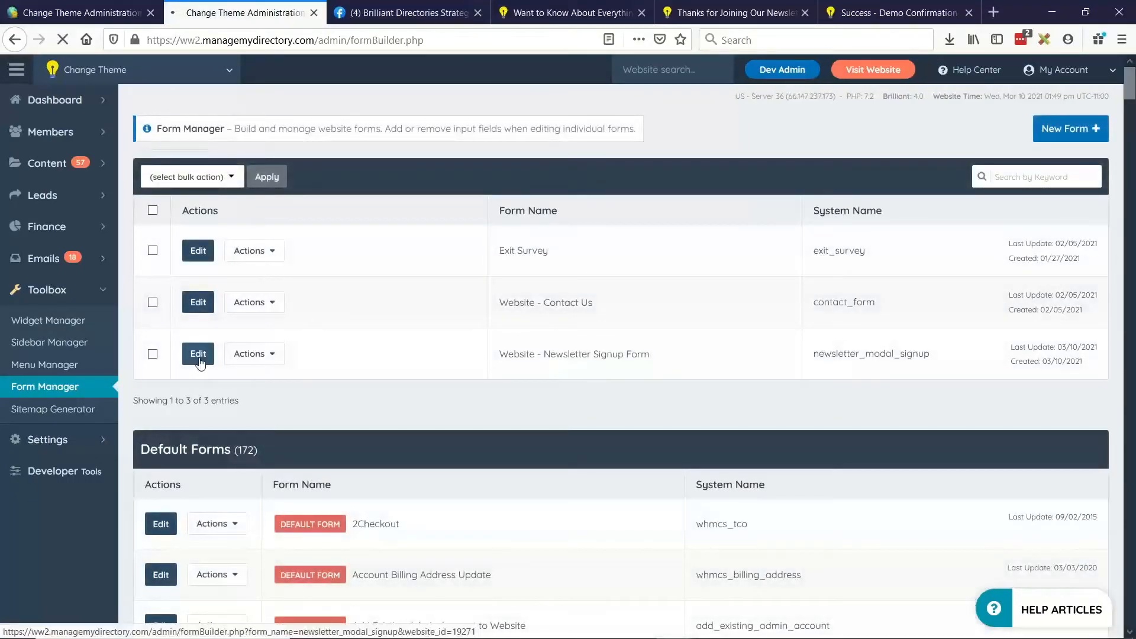
{"action": "left_click", "coordinate": [198, 355]}
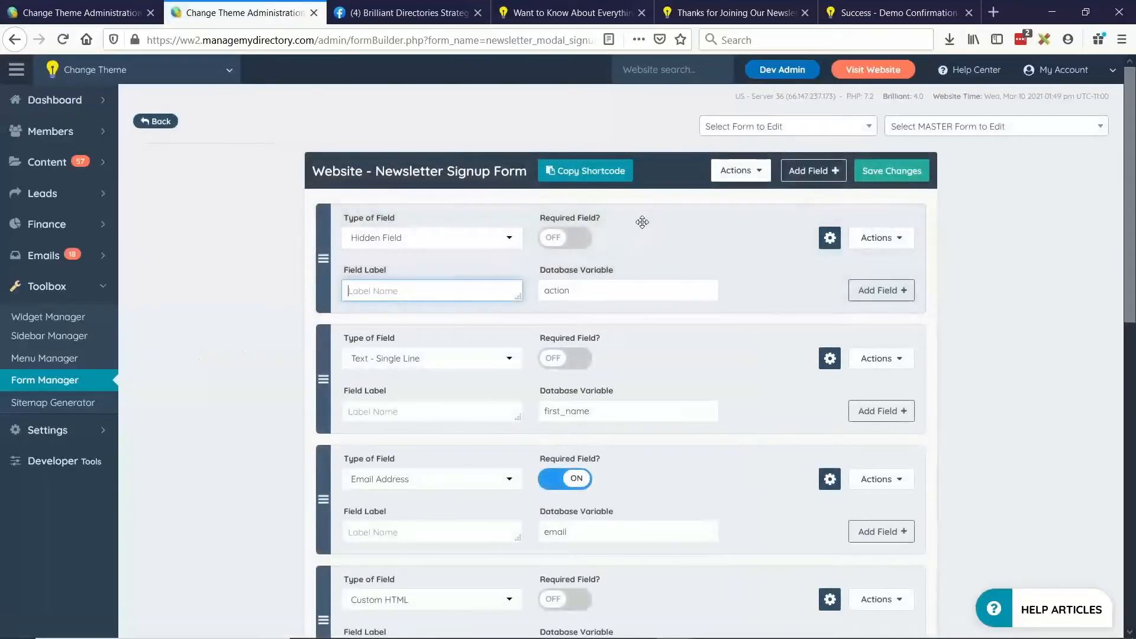
{"action": "left_click", "coordinate": [887, 172]}
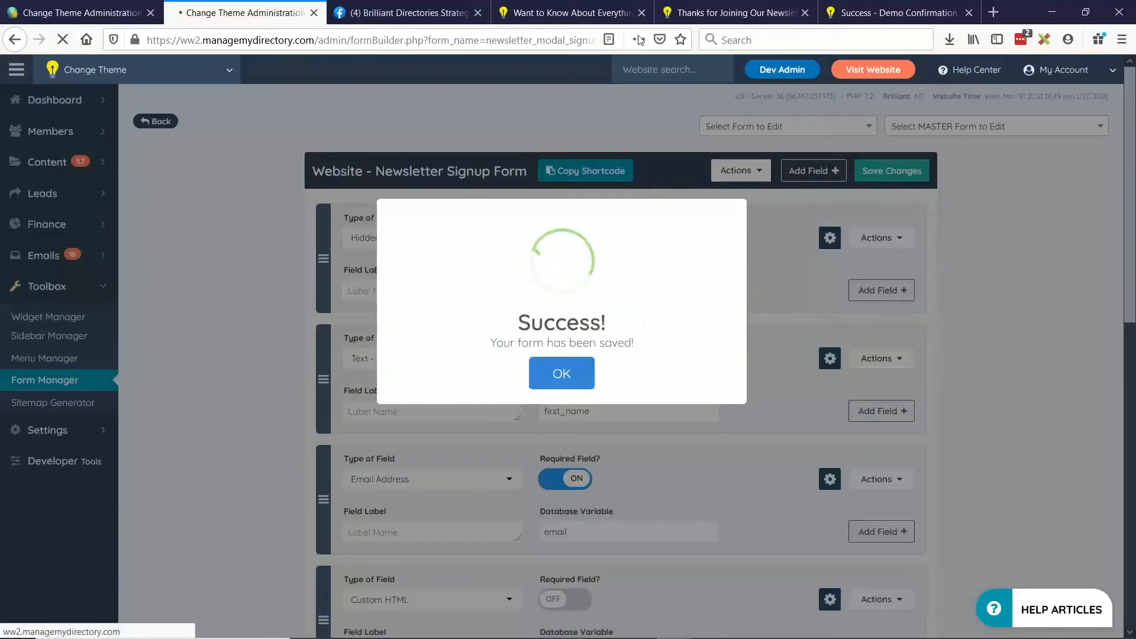
- Test the live newsletter page's signup form by submitting a first name and e-mail address, and look over the confirmation page
{"action": "left_click", "coordinate": [571, 13]}
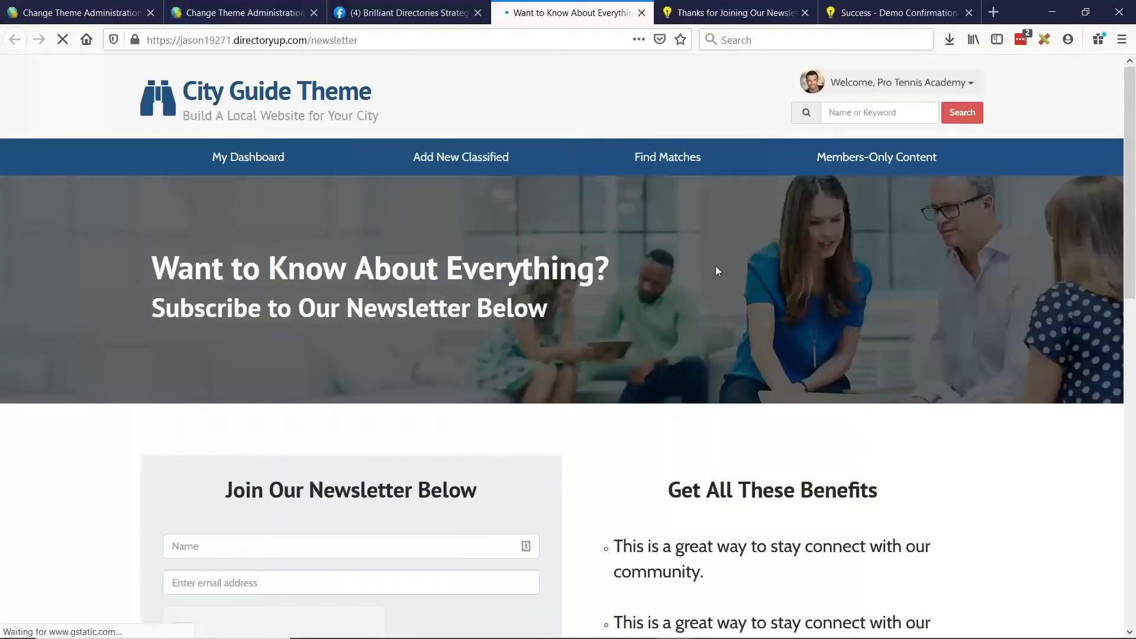
{"action": "scroll", "coordinate": [718, 260], "scroll_direction": "down", "scroll_amount": 3}
{"action": "left_click", "coordinate": [195, 393]}
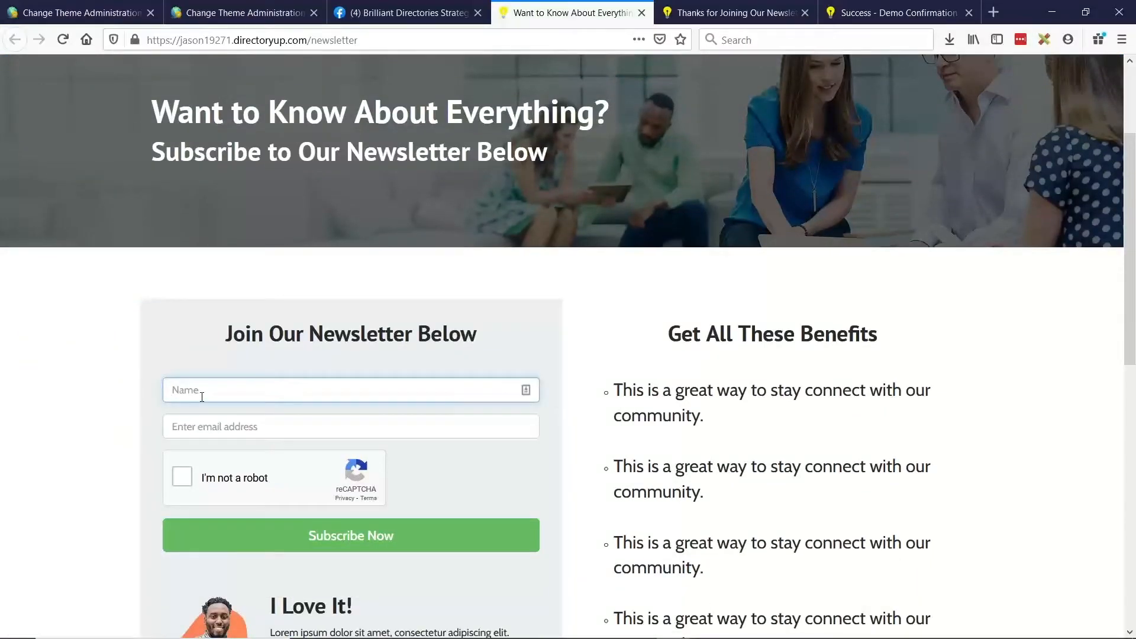
{"action": "type", "text": "Jason"}
{"action": "key", "text": "Tab"}
{"action": "type", "text": "jjj@"}
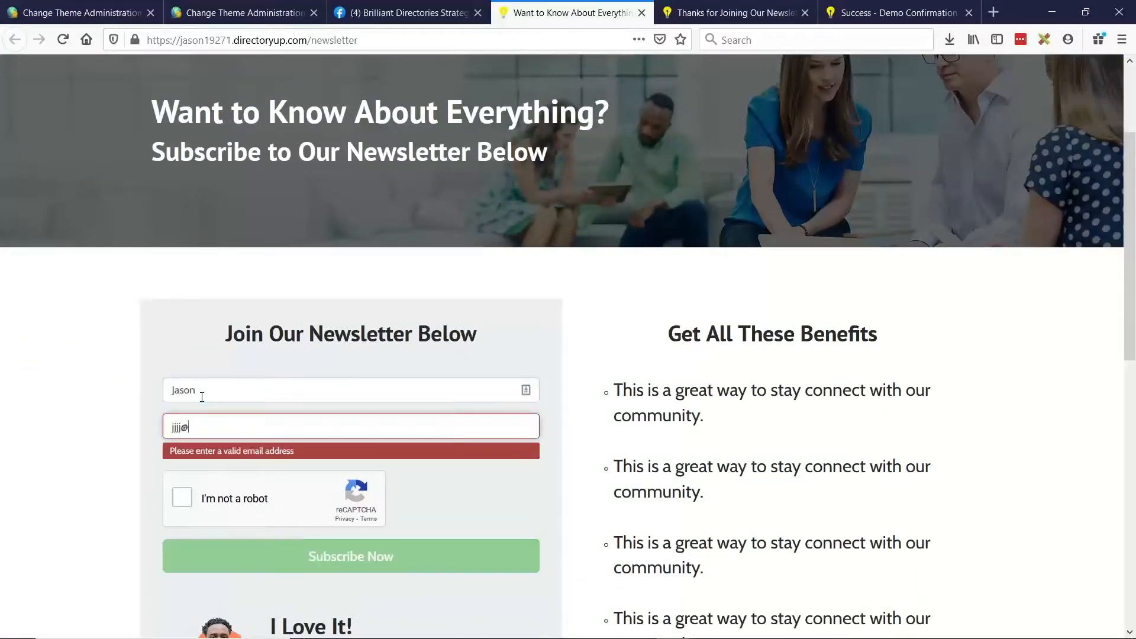
{"action": "type", "text": "jjjjjj.com"}
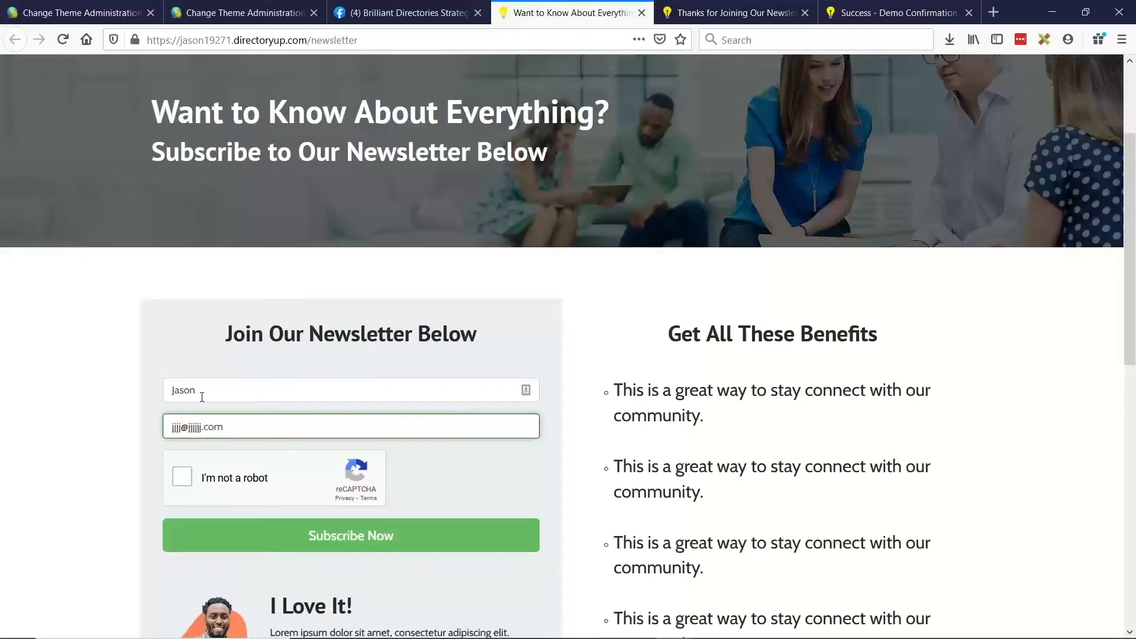
{"action": "key", "text": "Return"}
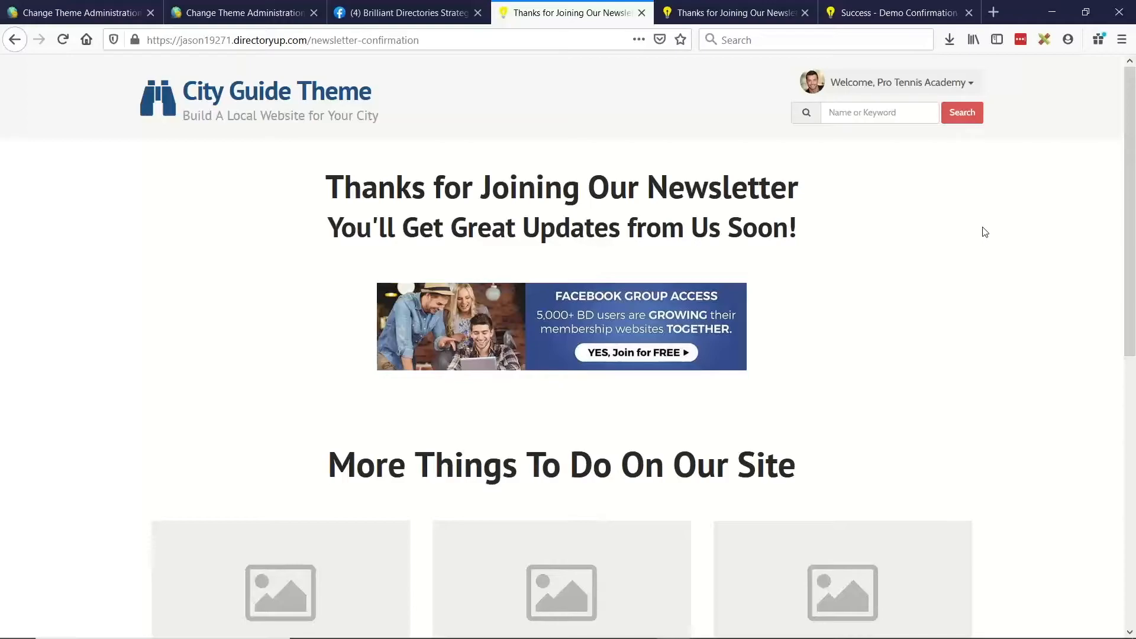
{"action": "scroll", "coordinate": [944, 251], "scroll_direction": "down", "scroll_amount": 3}
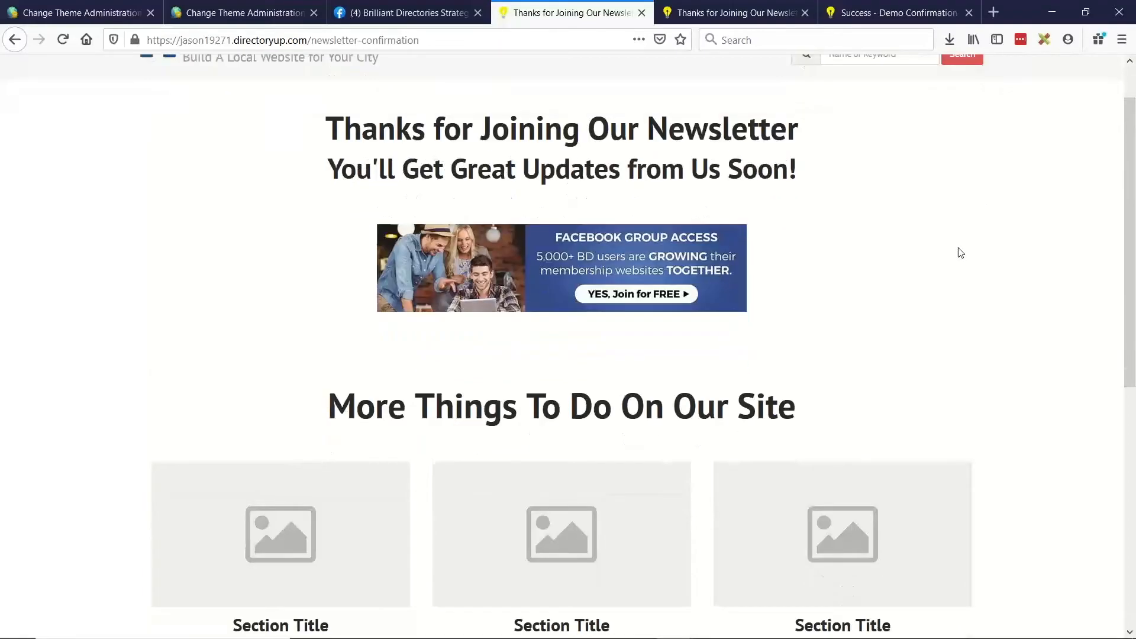
{"action": "scroll", "coordinate": [971, 246], "scroll_direction": "up", "scroll_amount": 3}
- Open the Newsletter page in the Web Page Builder and highlight its [form=newsletter_modal_signup] shortcode
{"action": "key", "text": "ctrl+Page_Up"}
{"action": "key", "text": "ctrl+Page_Up"}
{"action": "key", "text": "ctrl+Page_Up"}
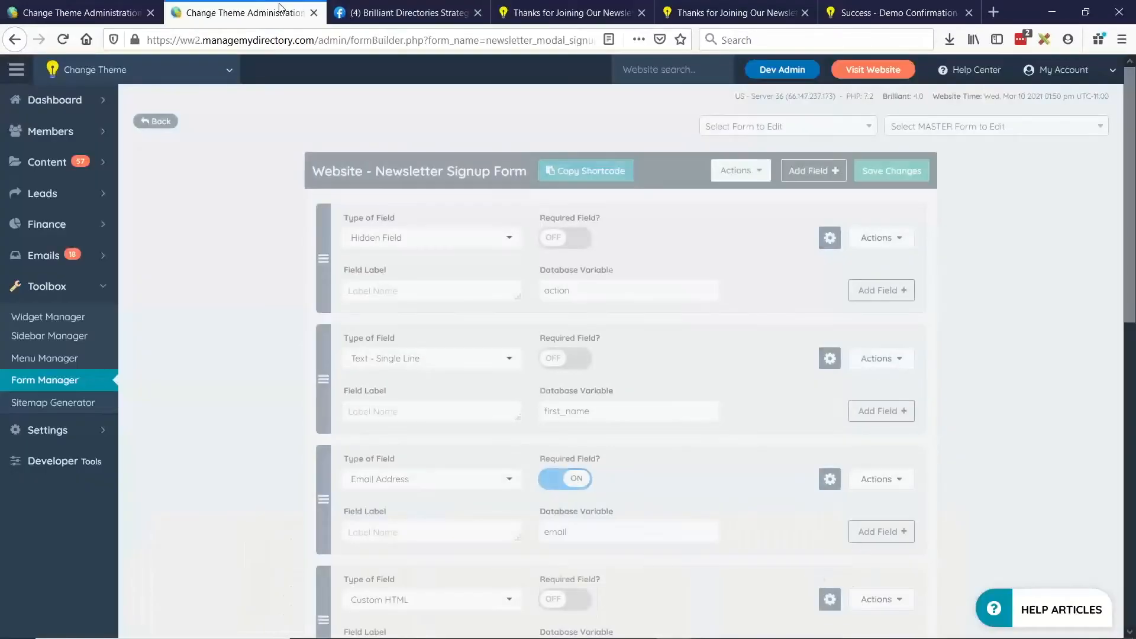
{"action": "scroll", "coordinate": [373, 268], "scroll_direction": "up", "scroll_amount": 1}
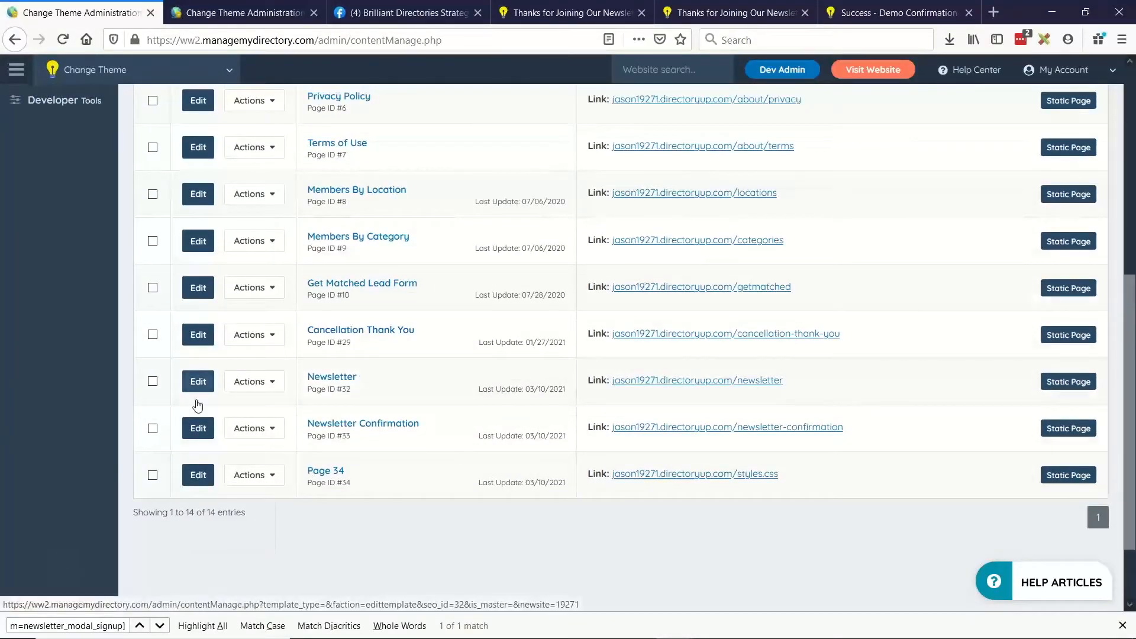
{"action": "left_click", "coordinate": [196, 392]}
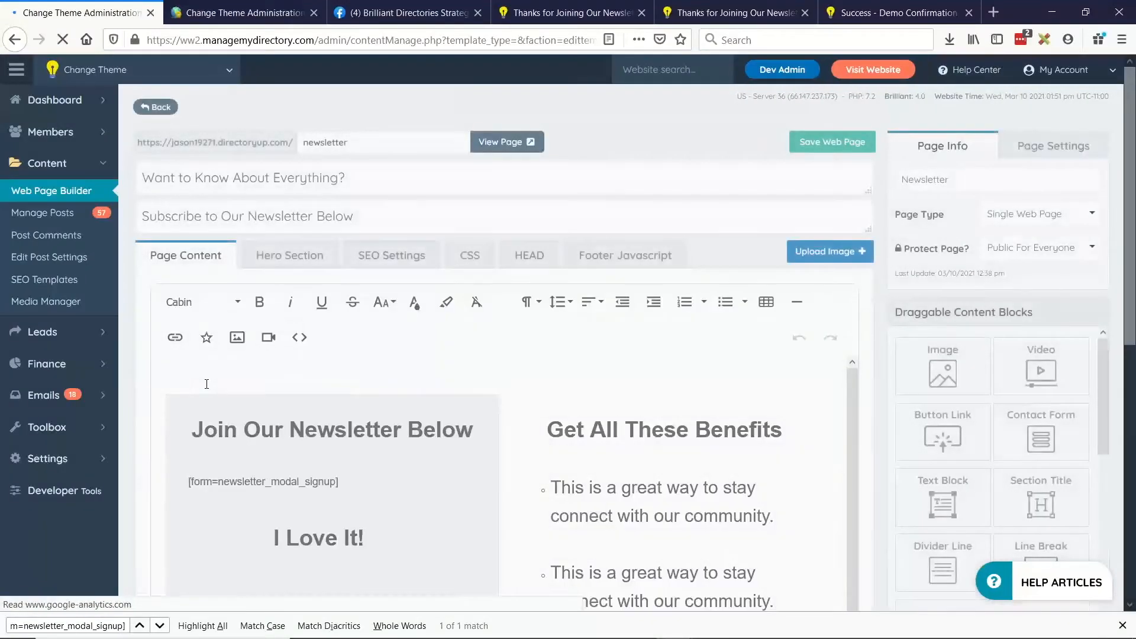
{"action": "scroll", "coordinate": [237, 330], "scroll_direction": "down", "scroll_amount": 3}
{"action": "left_click_drag", "start_coordinate": [338, 326], "coordinate": [186, 328]}
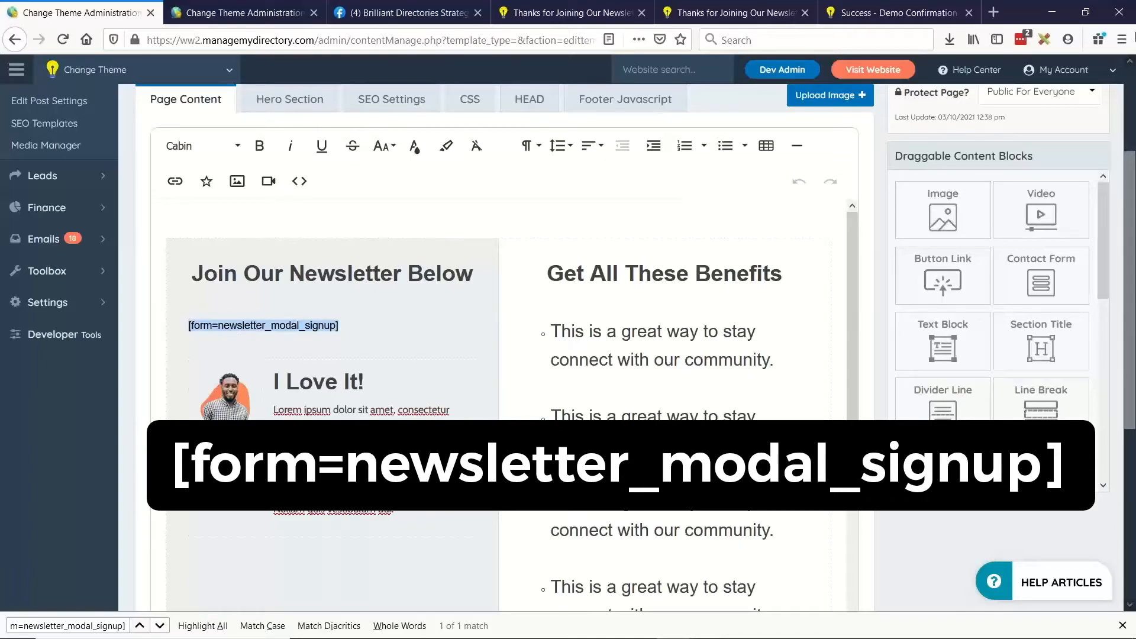
{"action": "left_click", "coordinate": [287, 327]}
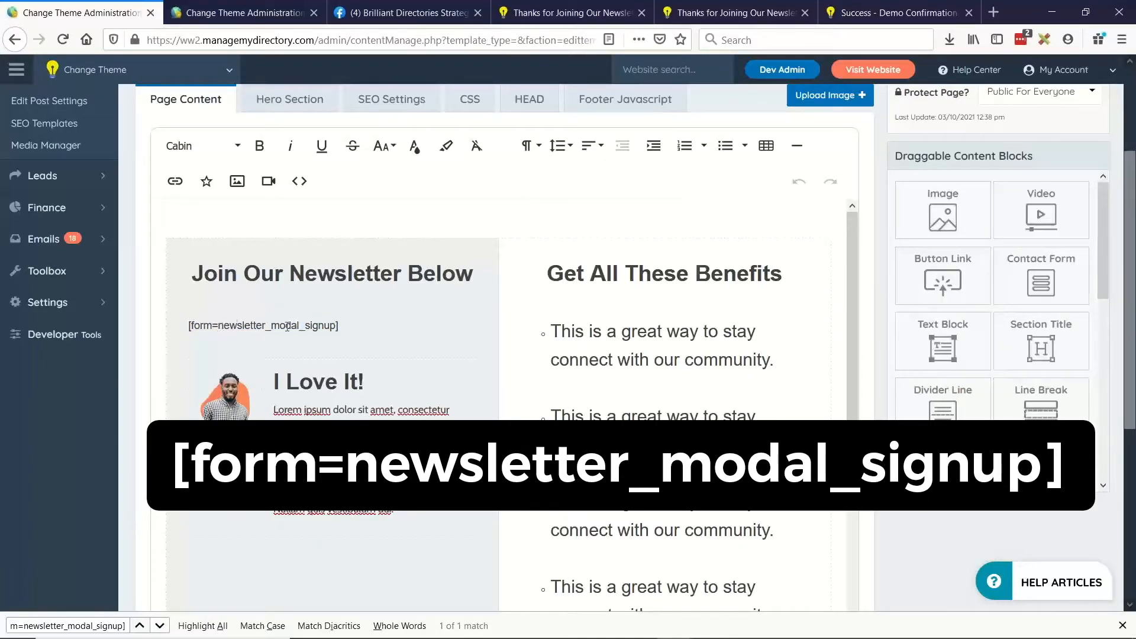
- Show the Edit Form Settings action for the Website - Newsletter Signup Form, and switch to the presentation's slide about asking questions
{"action": "left_click", "coordinate": [243, 12]}
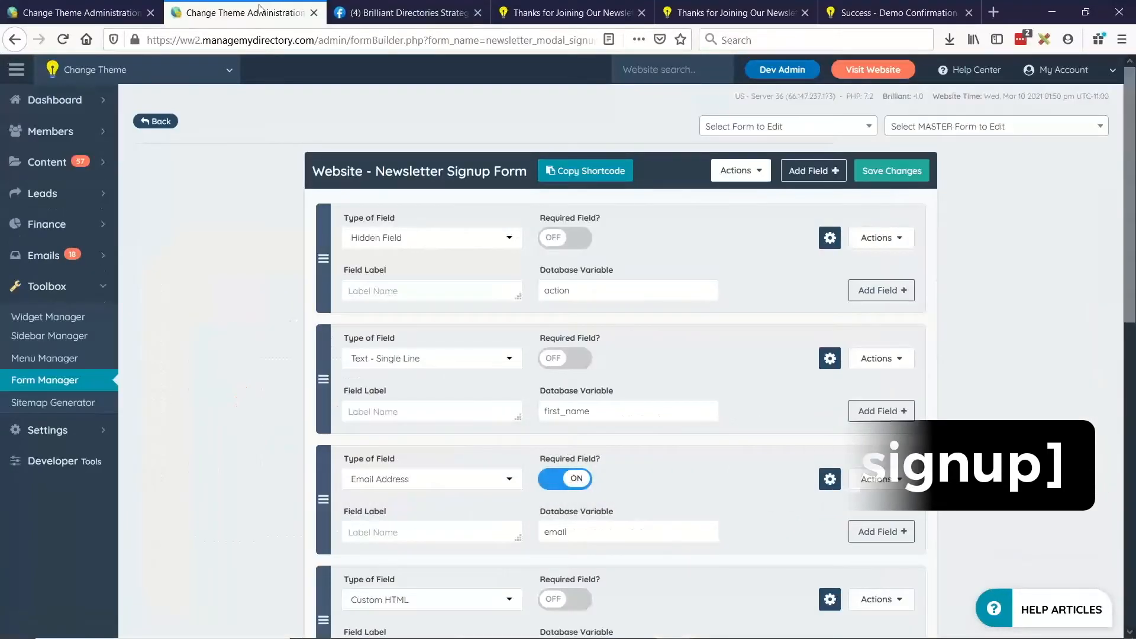
{"action": "left_click", "coordinate": [740, 170]}
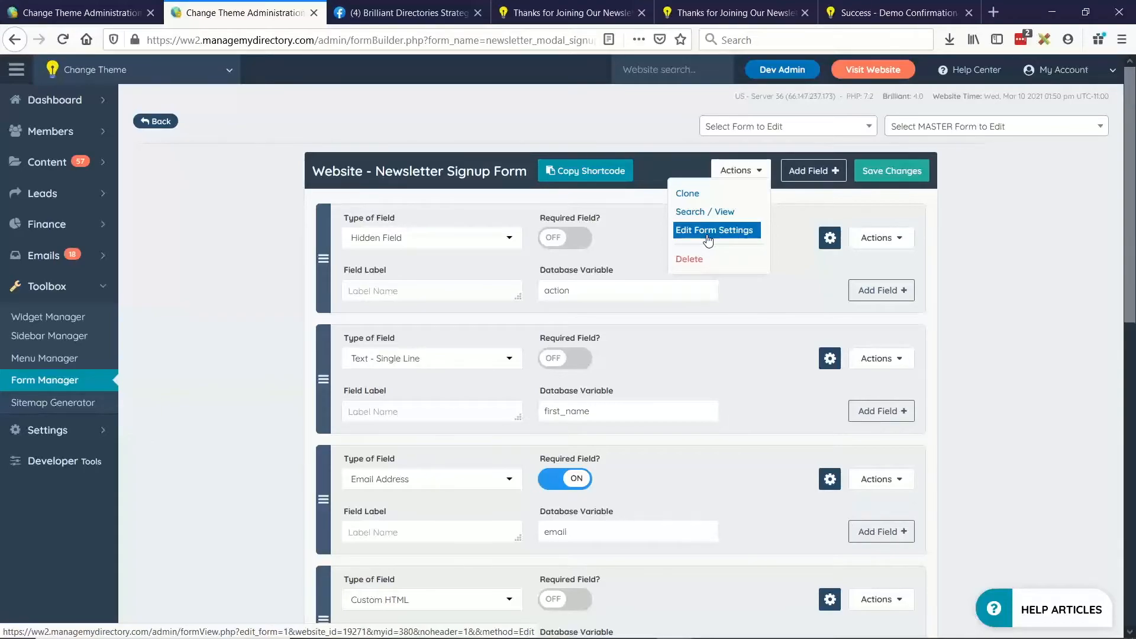
{"action": "key", "text": "alt+Tab"}
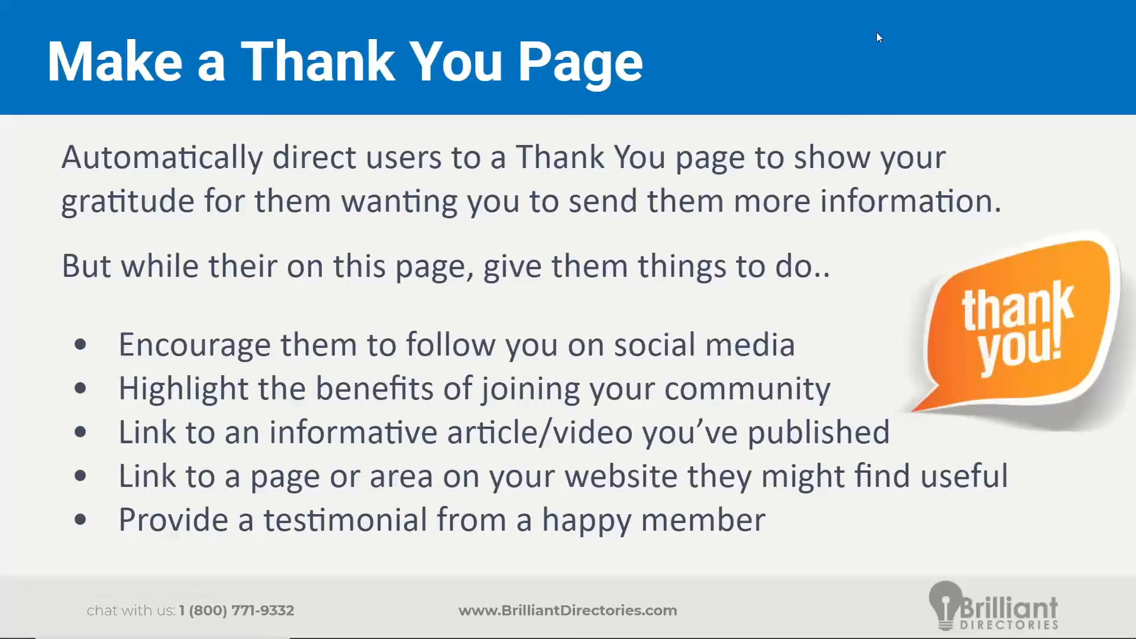
{"action": "left_click", "coordinate": [21, 172]}
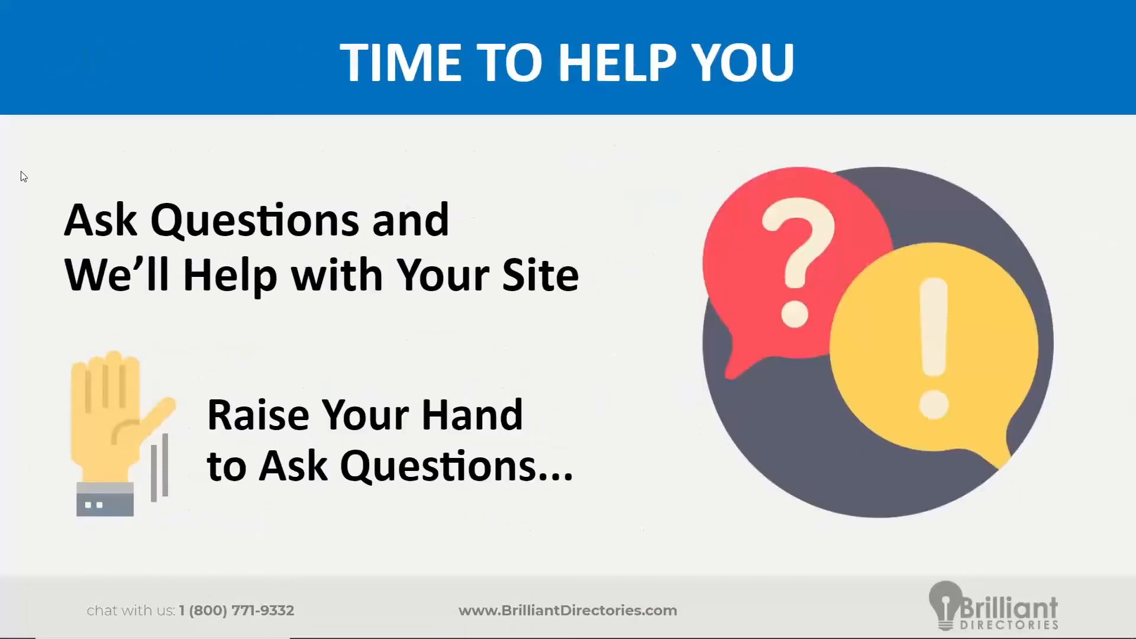
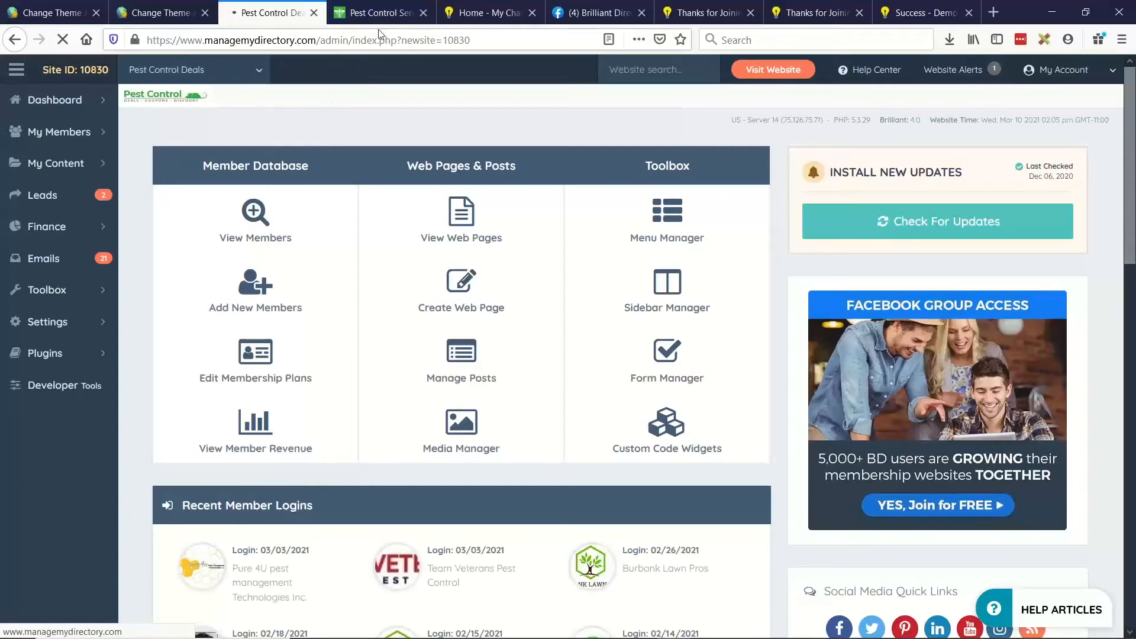
- From the live Pest Control Deals site, go to Get Listed and choose the Bronze - Free plan's listing sign-up
{"action": "left_click", "coordinate": [379, 13]}
{"action": "left_click", "coordinate": [846, 124]}
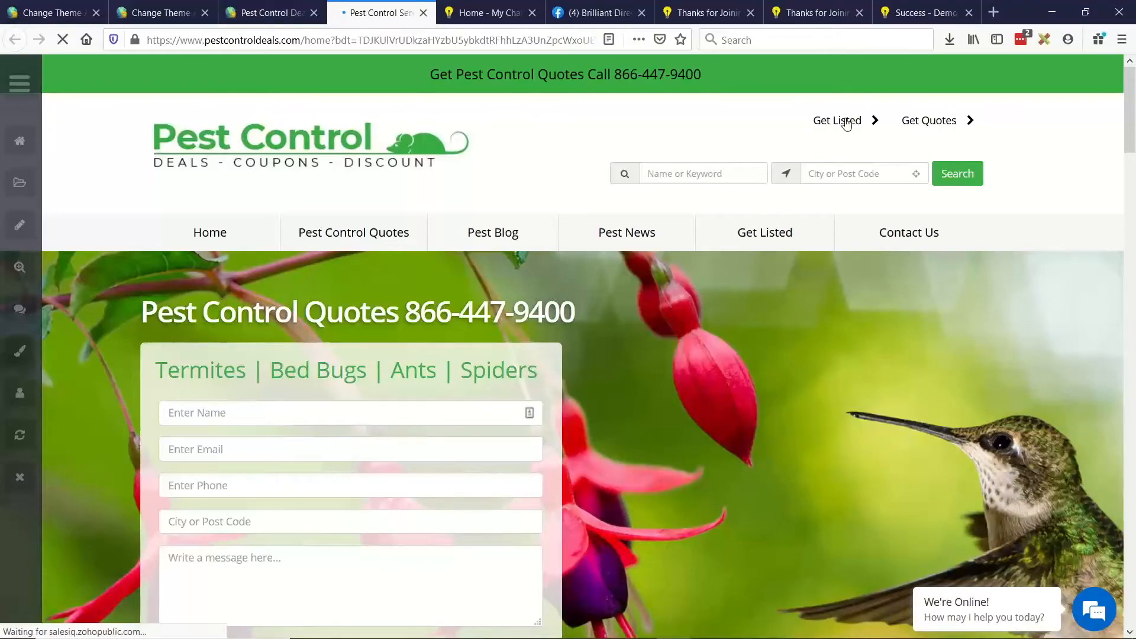
{"action": "scroll", "coordinate": [847, 123], "scroll_direction": "down", "scroll_amount": 3}
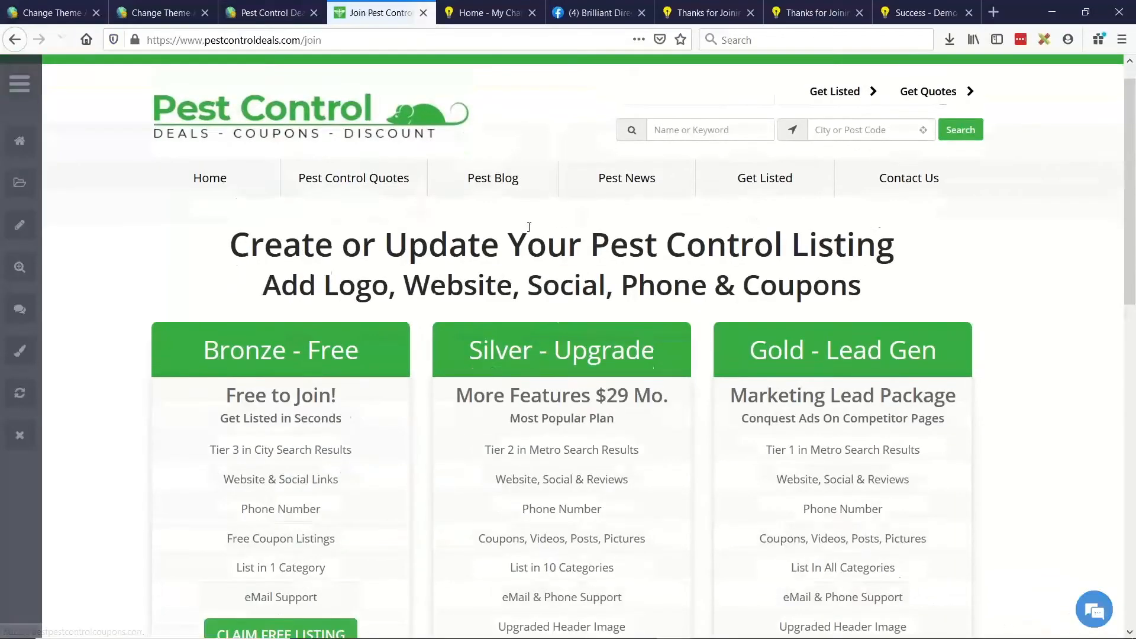
{"action": "left_click", "coordinate": [259, 522]}
- Examine the join details and IP addresses of the newest members in the Pest Control Deals member list
{"action": "key", "text": "ctrl+Page_Up"}
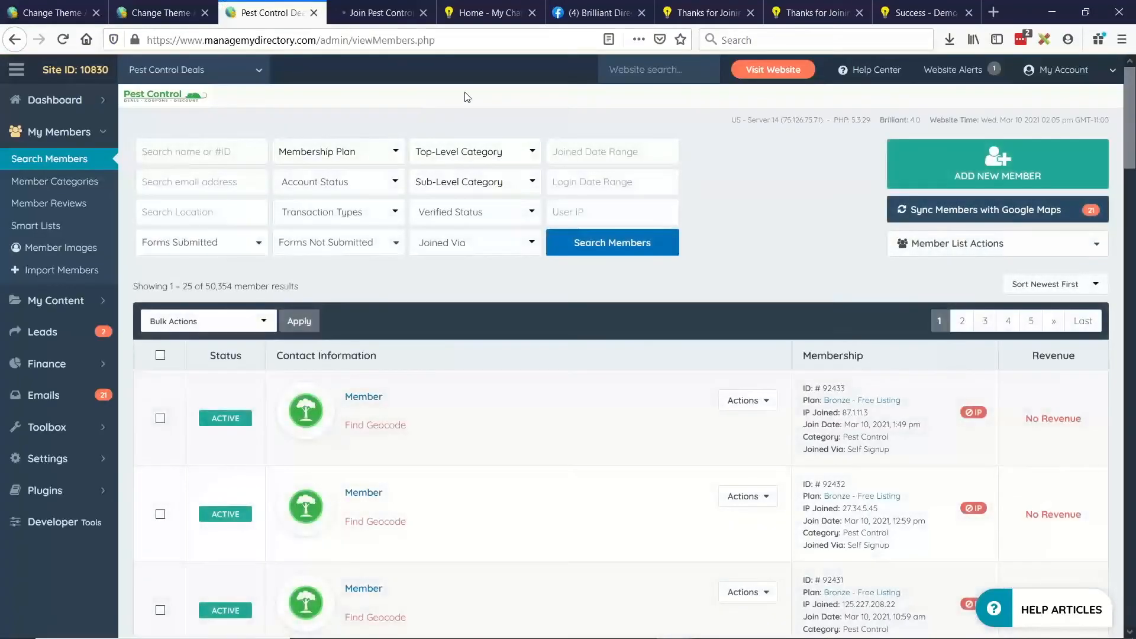
{"action": "scroll", "coordinate": [851, 209], "scroll_direction": "down", "scroll_amount": 2}
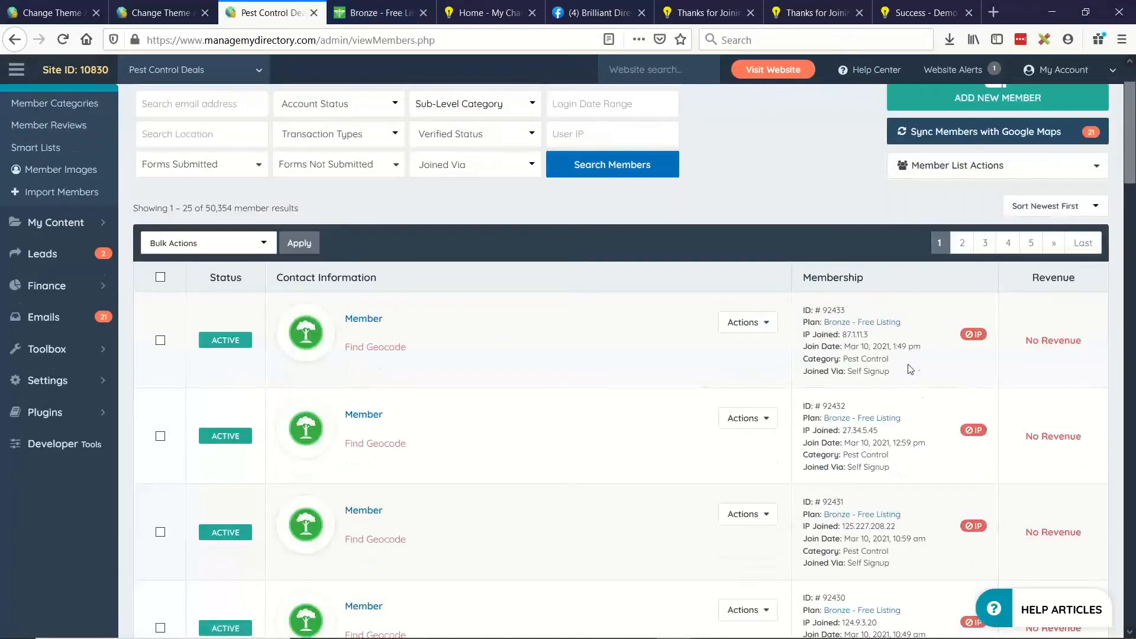
{"action": "scroll", "coordinate": [880, 397], "scroll_direction": "down", "scroll_amount": 8}
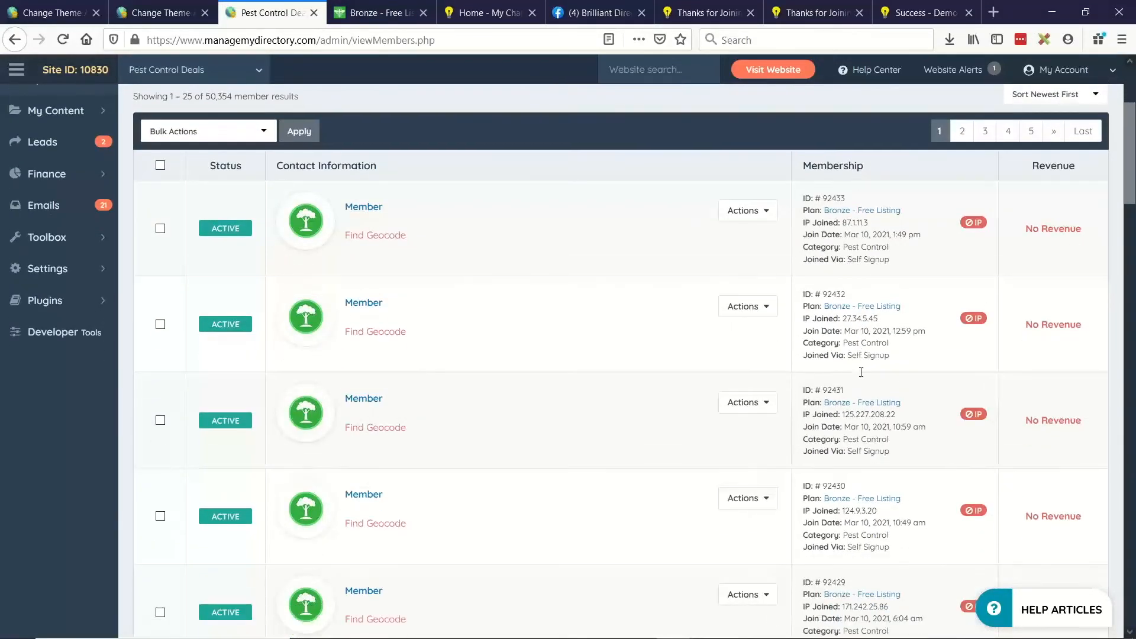
{"action": "scroll", "coordinate": [900, 438], "scroll_direction": "down", "scroll_amount": 1}
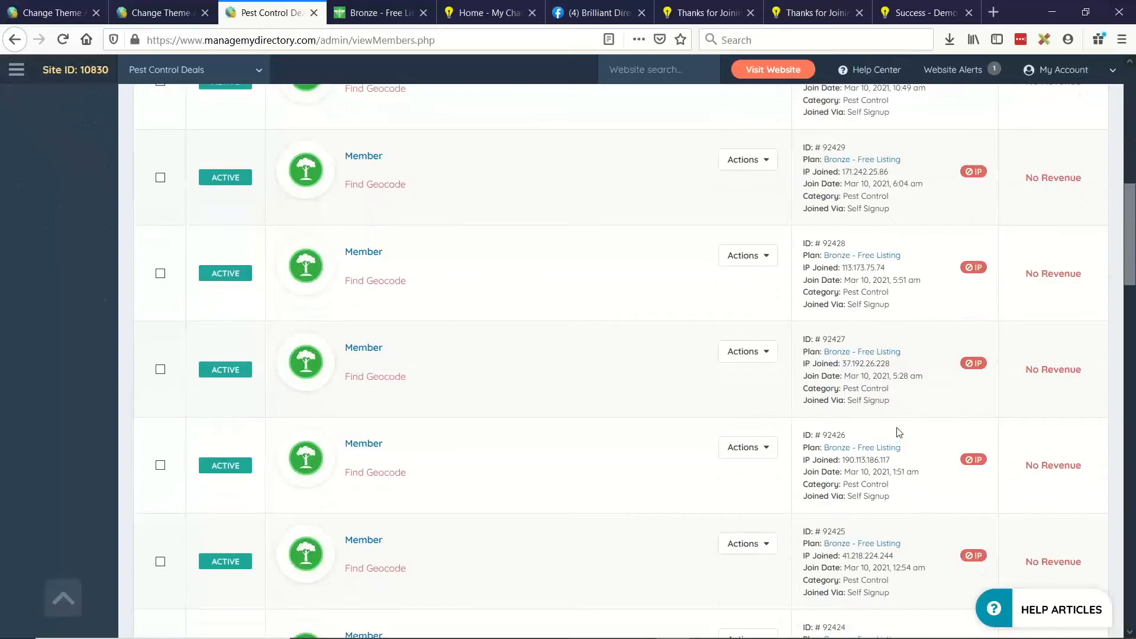
{"action": "scroll", "coordinate": [892, 414], "scroll_direction": "down", "scroll_amount": 1}
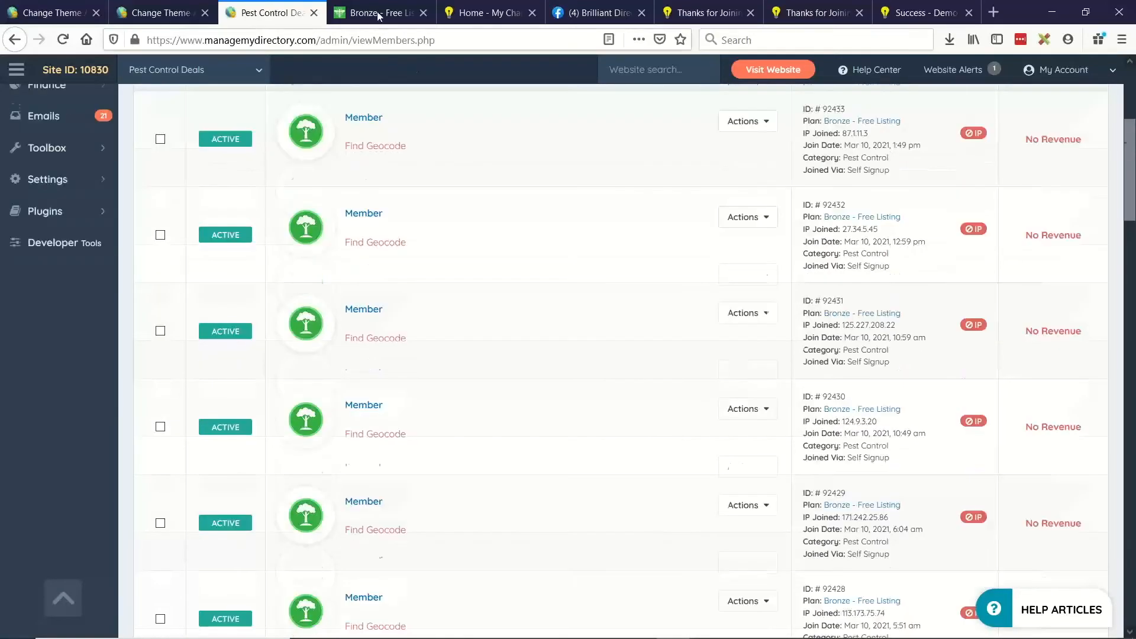
- Inspect the Bronze - Free Listing sign-up form and test its Email field's validation with an incomplete address
{"action": "key", "text": "ctrl+Tab"}
{"action": "scroll", "coordinate": [558, 339], "scroll_direction": "down", "scroll_amount": 3}
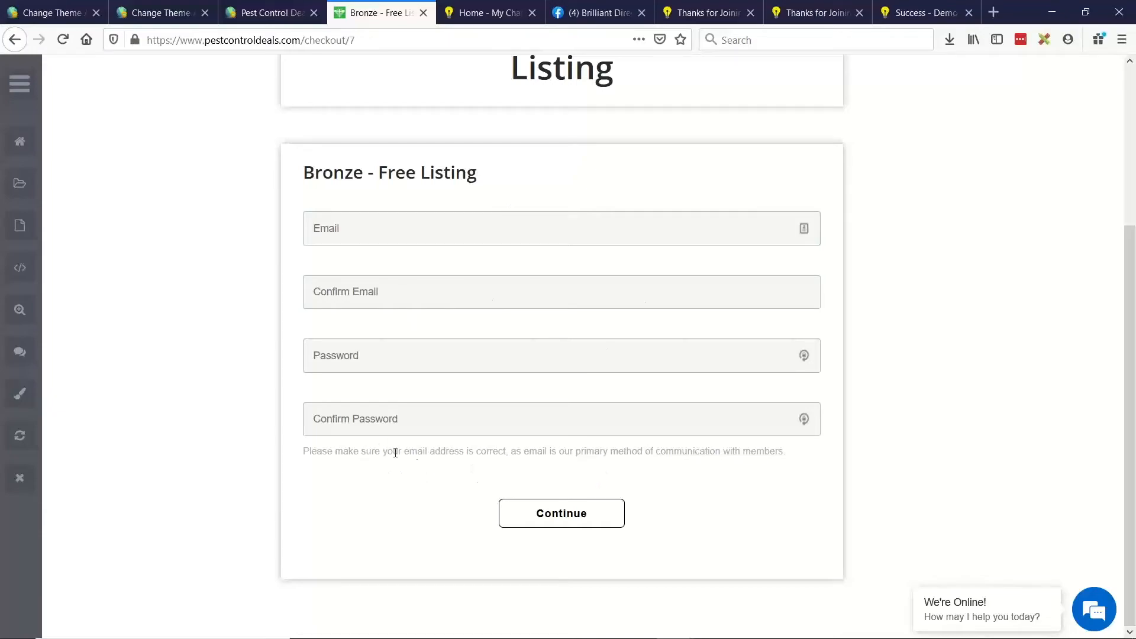
{"action": "scroll", "coordinate": [502, 393], "scroll_direction": "up", "scroll_amount": 2}
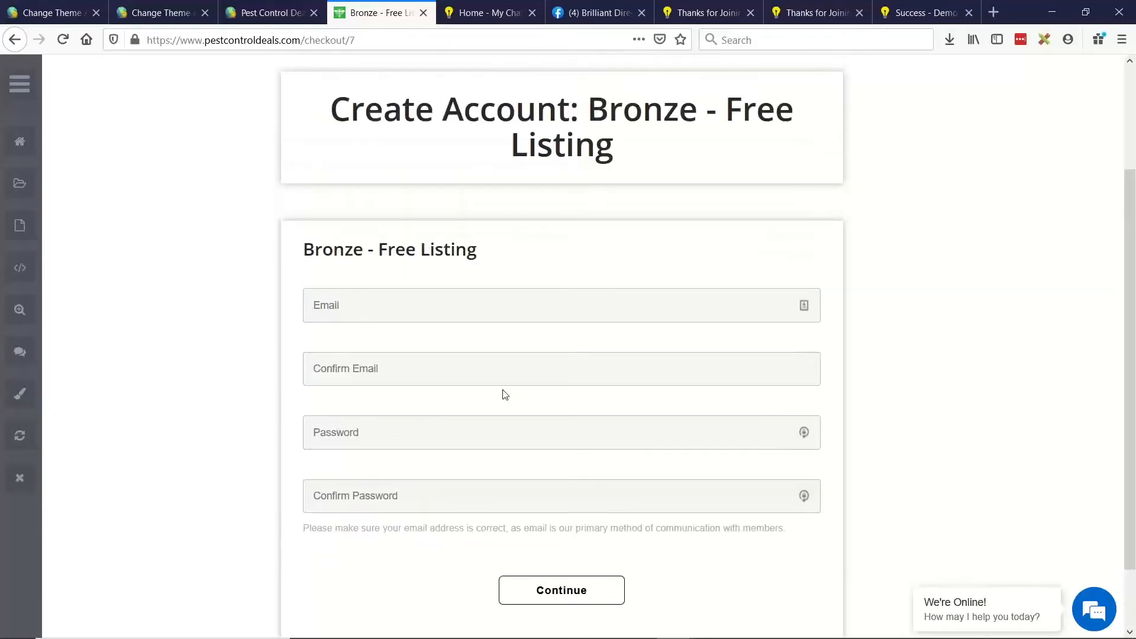
{"action": "left_click", "coordinate": [385, 384]}
{"action": "scroll", "coordinate": [492, 393], "scroll_direction": "down", "scroll_amount": 2}
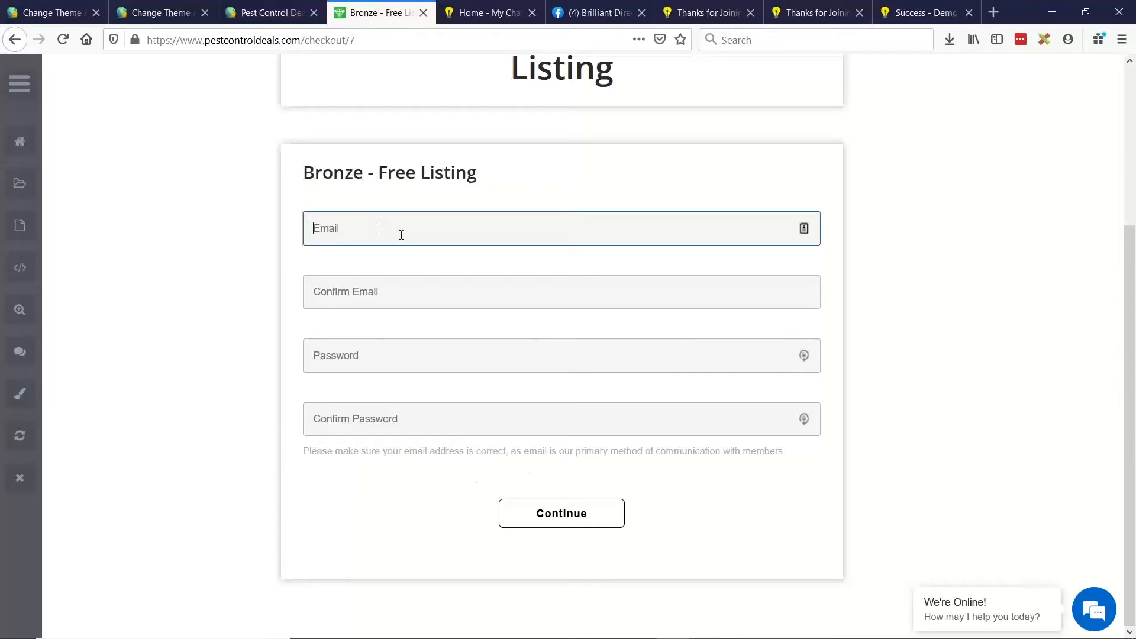
{"action": "type", "text": "jason"}
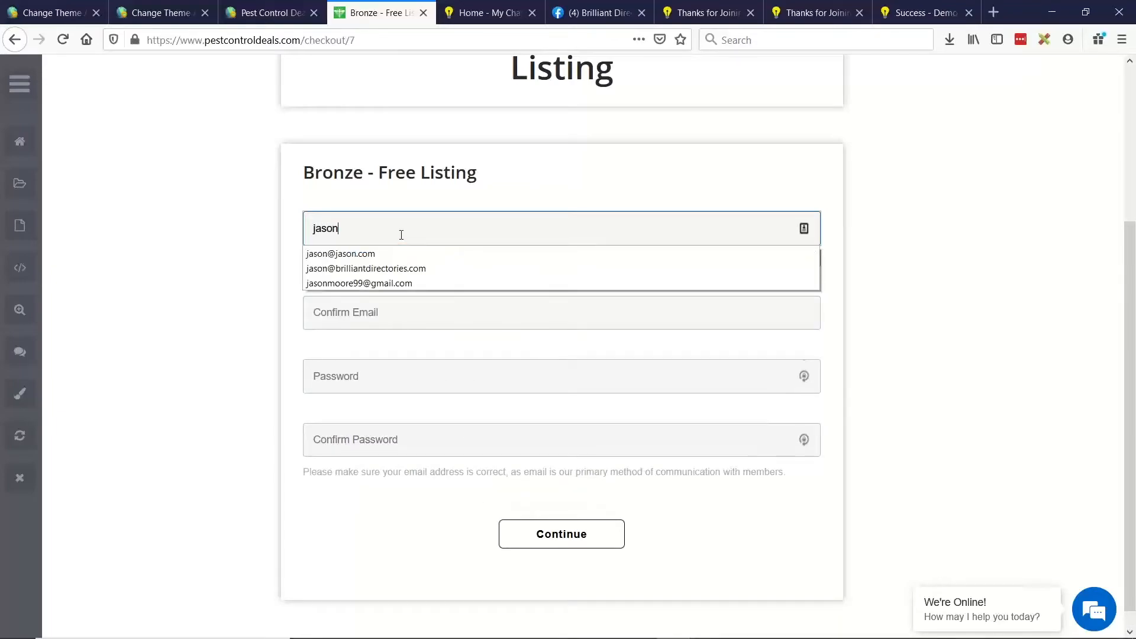
{"action": "left_click", "coordinate": [383, 468]}
{"action": "scroll", "coordinate": [559, 508], "scroll_direction": "up", "scroll_amount": 1}
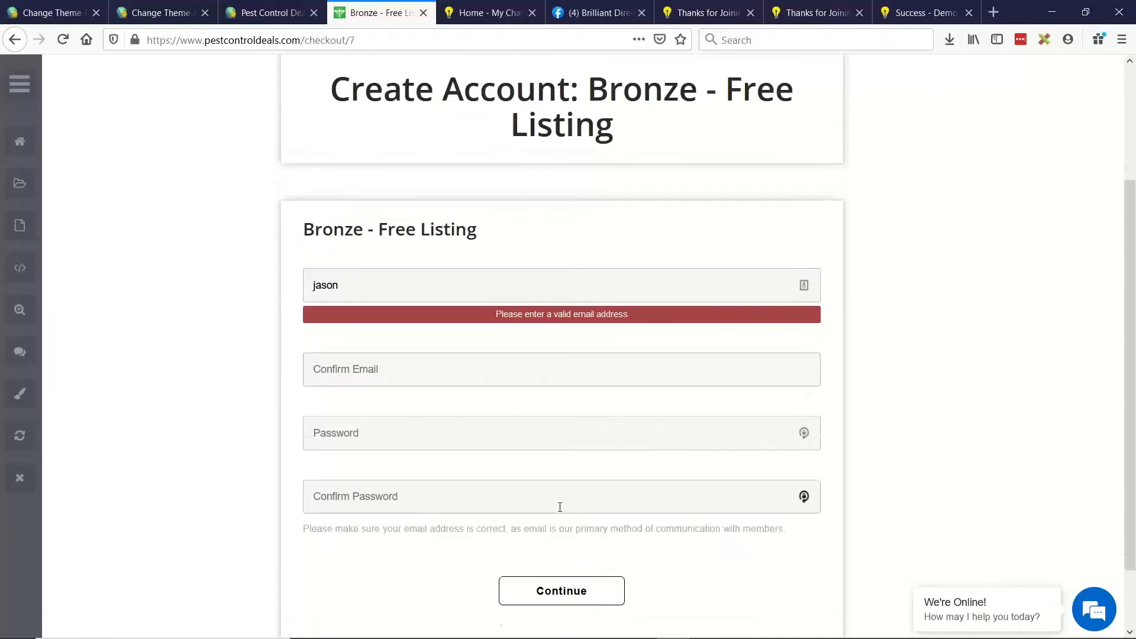
- Show the widget and form outlines on the checkout page and open the Member - Sign Up - Free form in Form Manager
{"action": "left_click", "coordinate": [24, 317]}
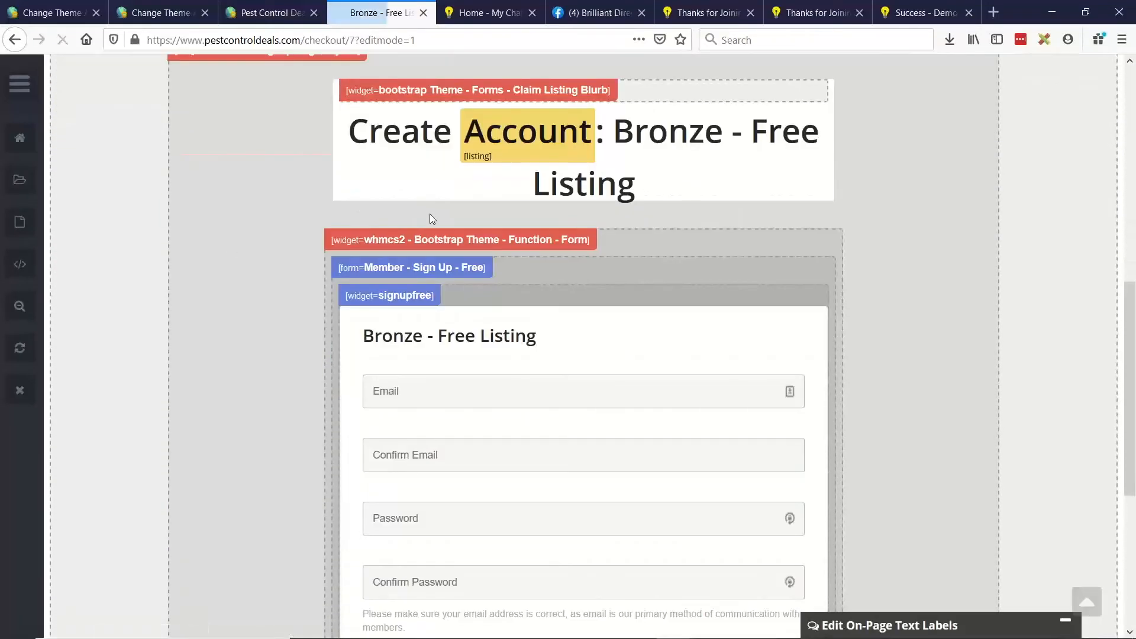
{"action": "left_click", "coordinate": [462, 271]}
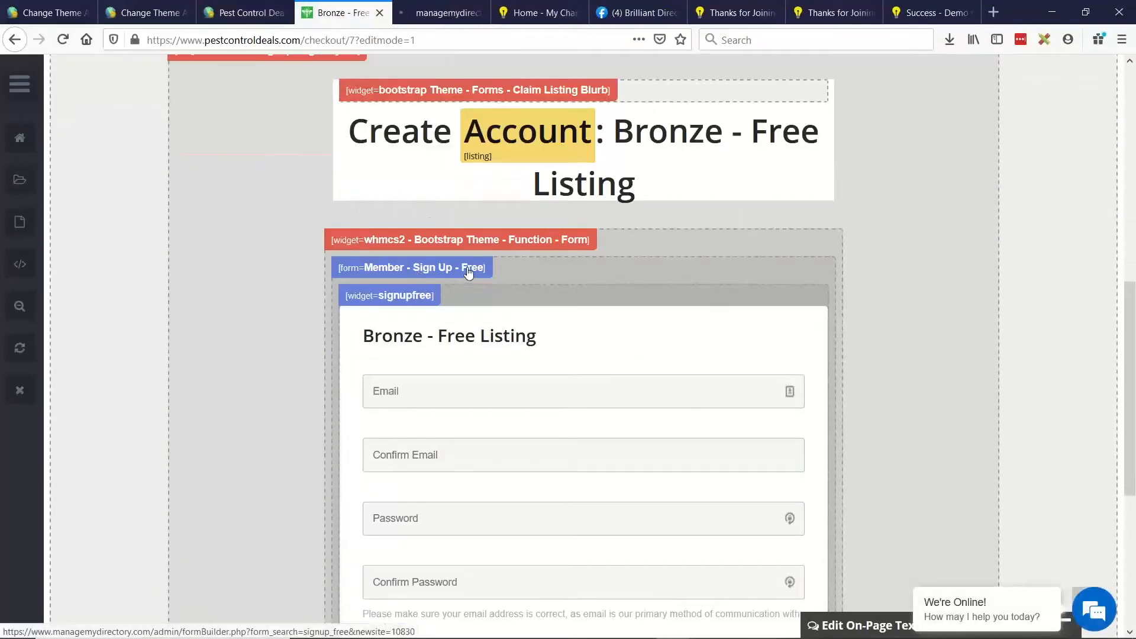
{"action": "scroll", "coordinate": [497, 296], "scroll_direction": "down", "scroll_amount": 3}
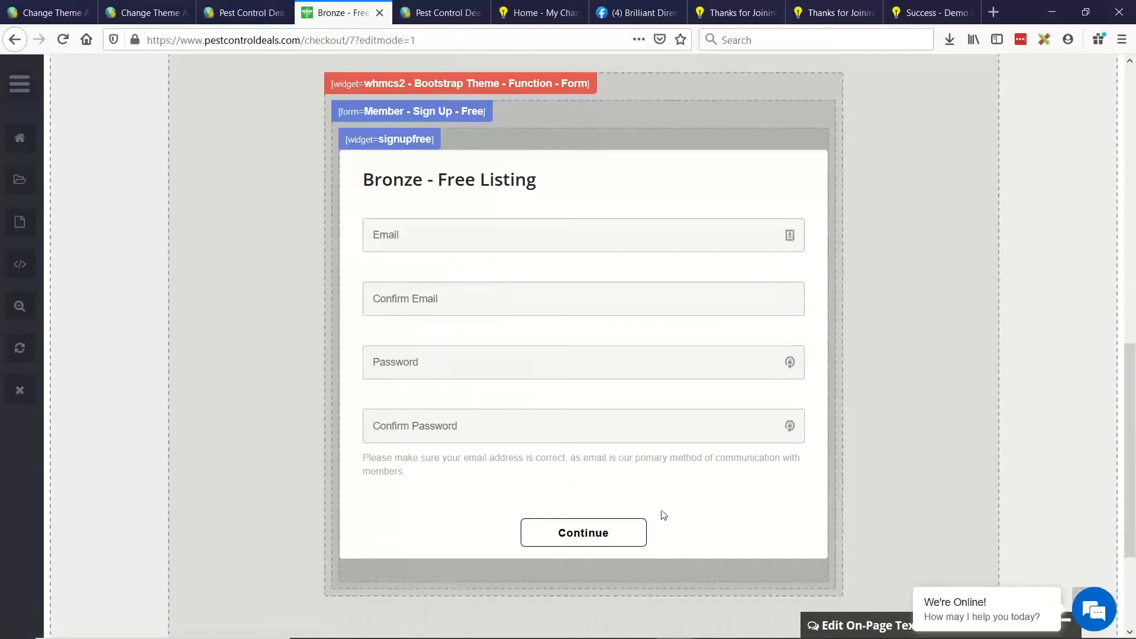
{"action": "left_click", "coordinate": [421, 13]}
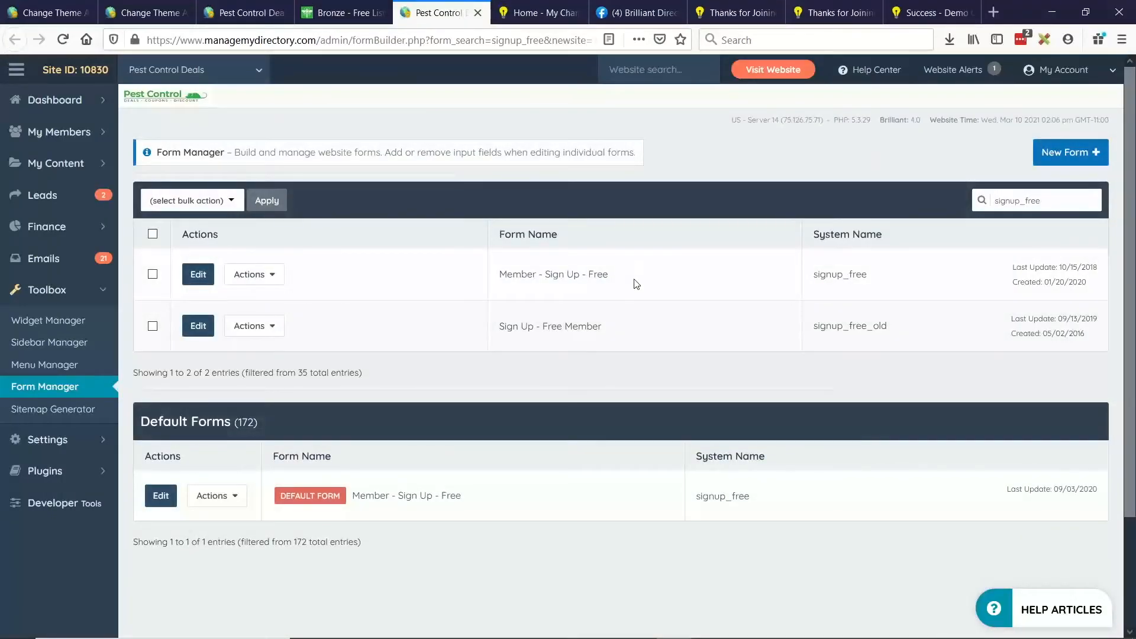
- Disable the customized Member - Sign Up - Free form with system name signup_free
{"action": "left_click", "coordinate": [250, 274]}
{"action": "left_click", "coordinate": [260, 274]}
{"action": "left_click", "coordinate": [249, 274]}
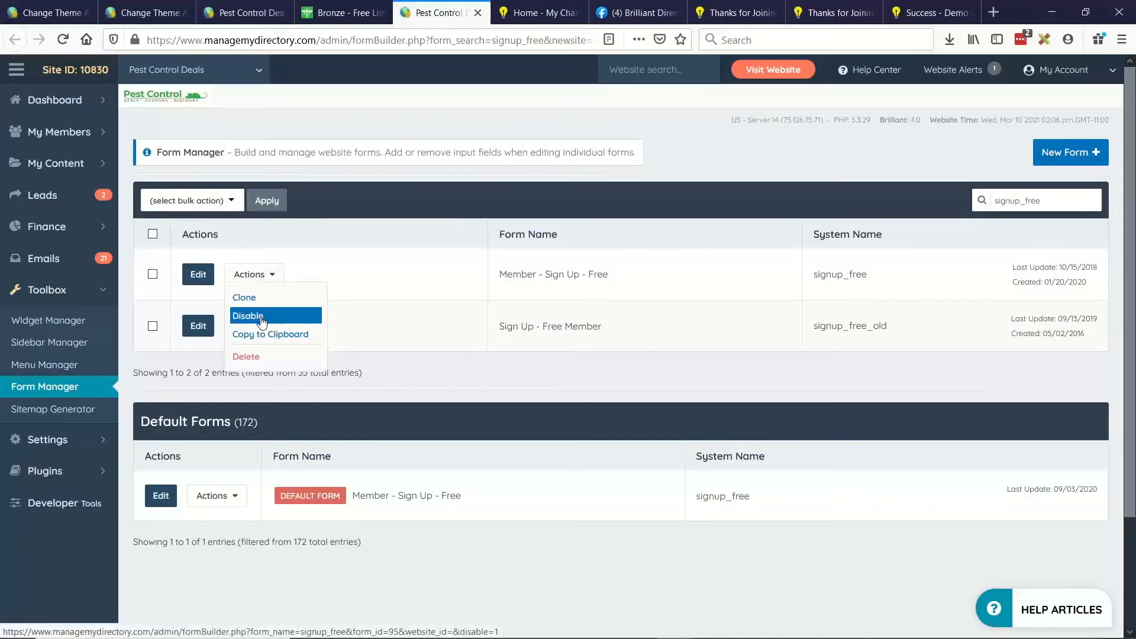
{"action": "left_click", "coordinate": [258, 317]}
{"action": "left_click", "coordinate": [251, 320]}
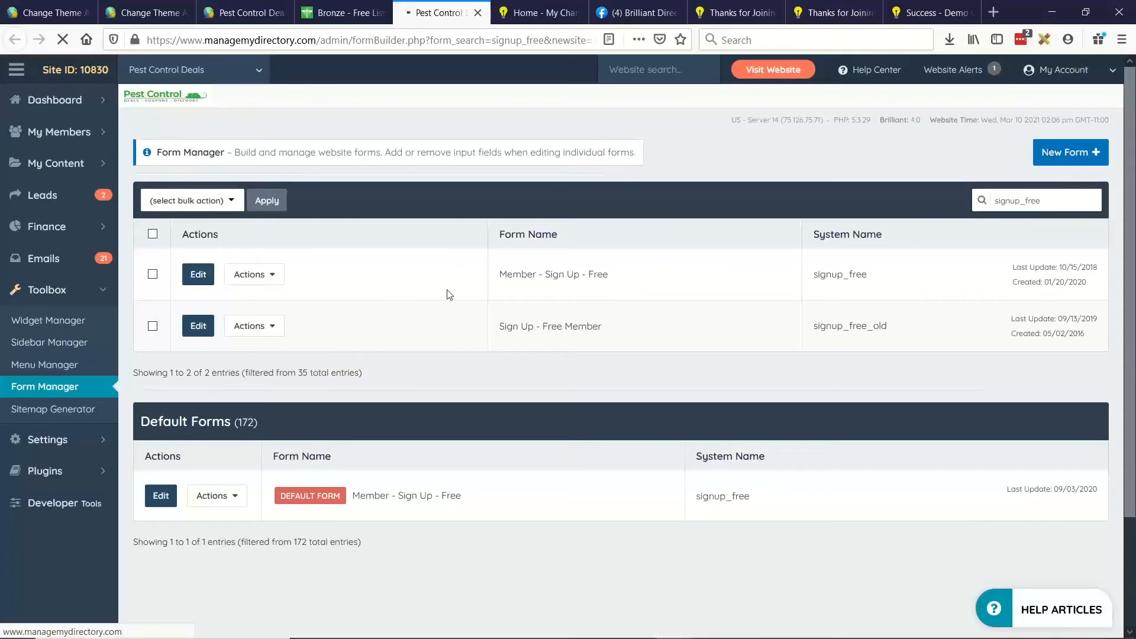
- Reload the Bronze - Free Listing checkout page without the edit outlines and examine the sign-up form's fields, consent checkboxes and reCAPTCHA
{"action": "left_click", "coordinate": [352, 23]}
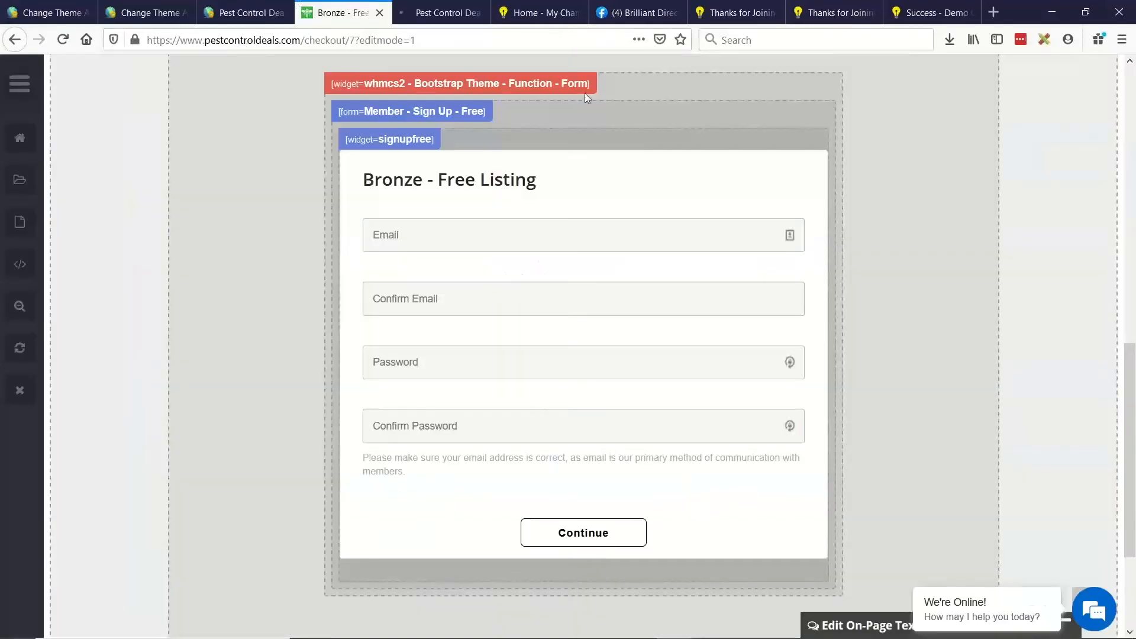
{"action": "left_click", "coordinate": [6, 307]}
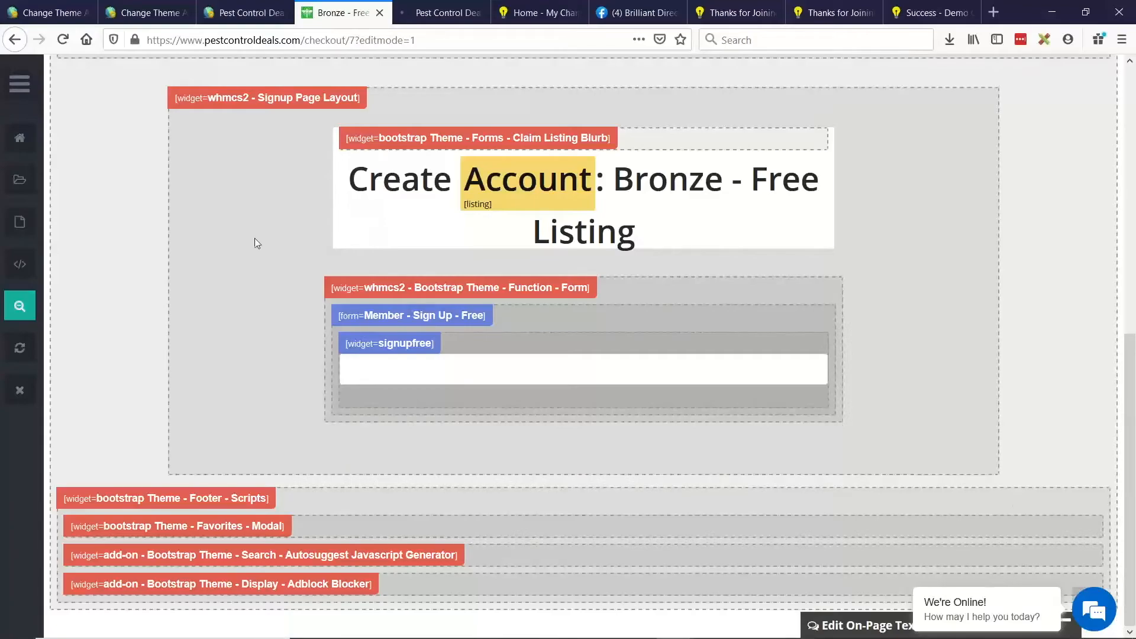
{"action": "left_click", "coordinate": [19, 264]}
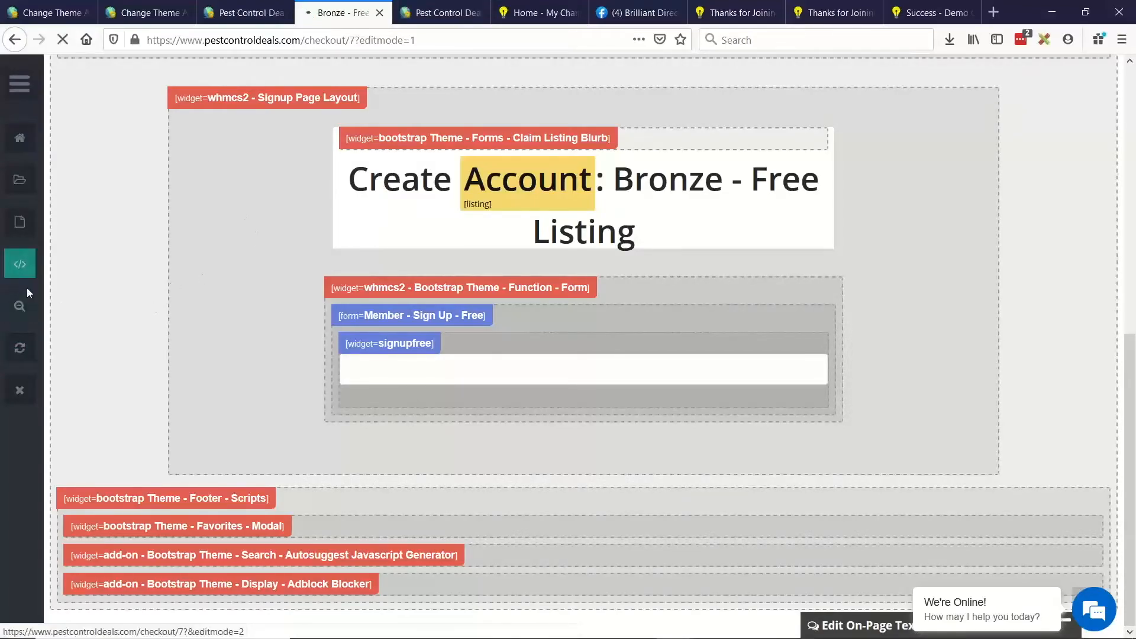
{"action": "scroll", "coordinate": [521, 234], "scroll_direction": "down", "scroll_amount": 4}
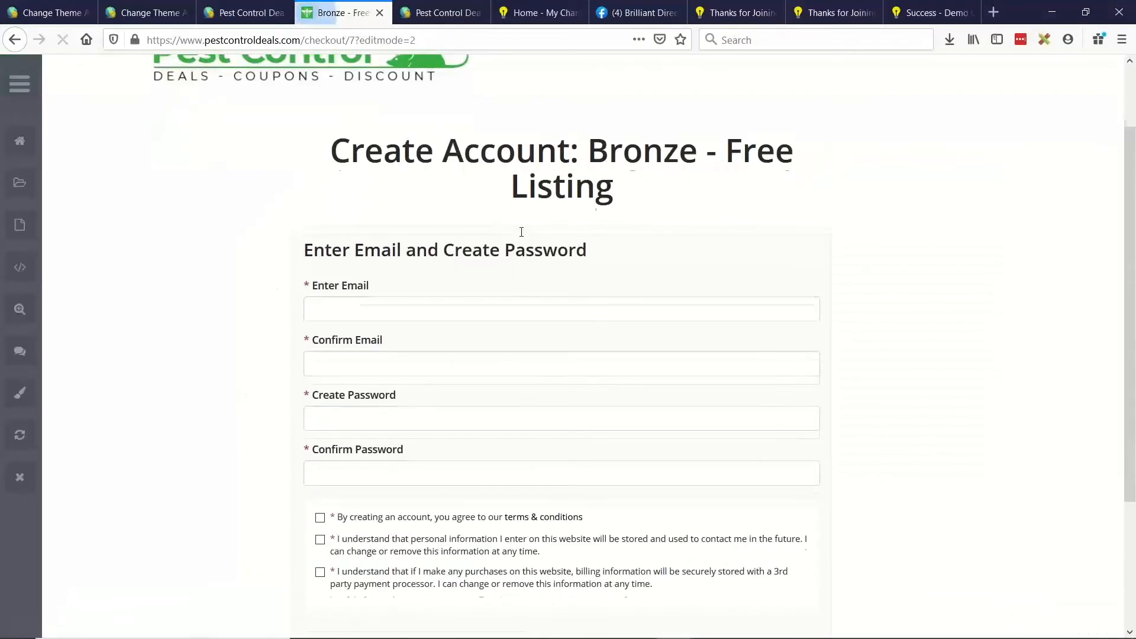
{"action": "scroll", "coordinate": [490, 225], "scroll_direction": "down", "scroll_amount": 2}
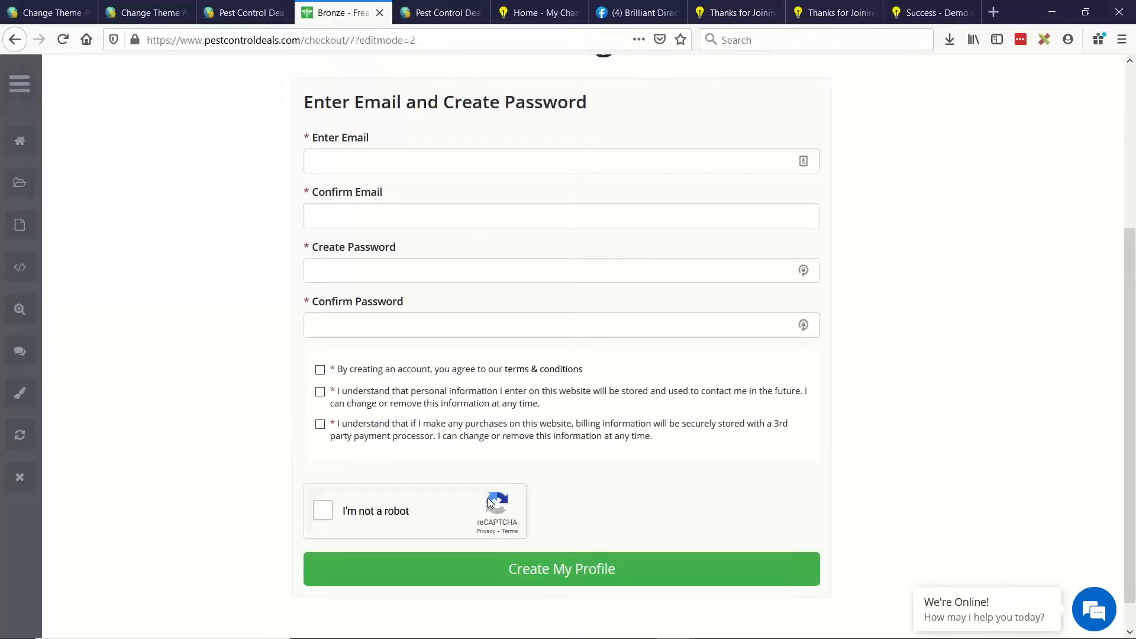
{"action": "scroll", "coordinate": [421, 314], "scroll_direction": "up", "scroll_amount": 3}
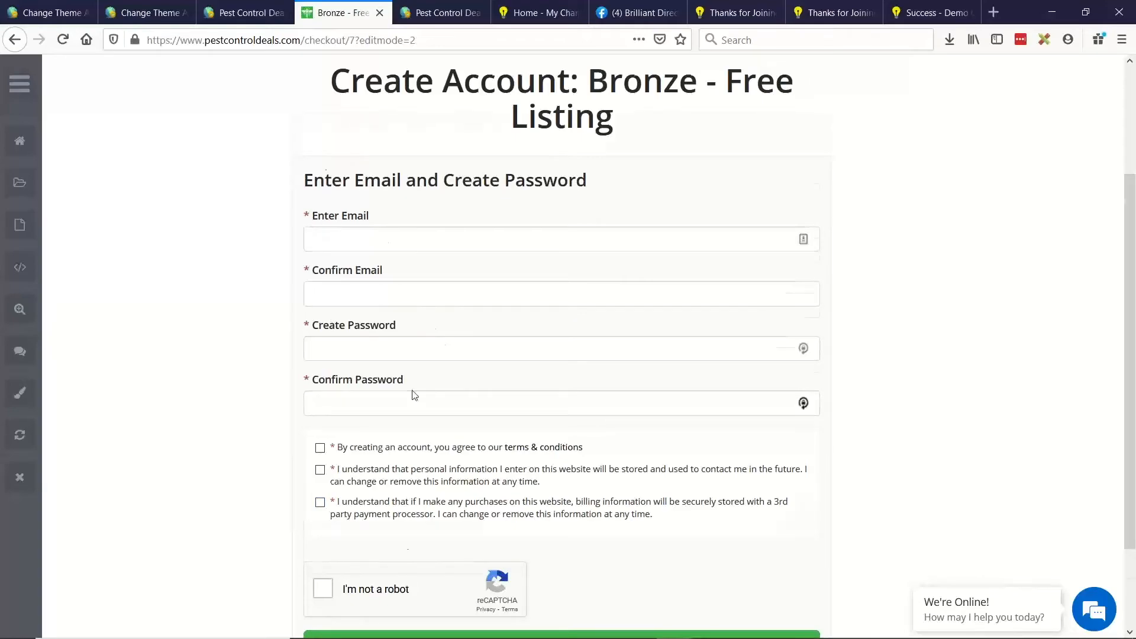
{"action": "scroll", "coordinate": [414, 393], "scroll_direction": "down", "scroll_amount": 3}
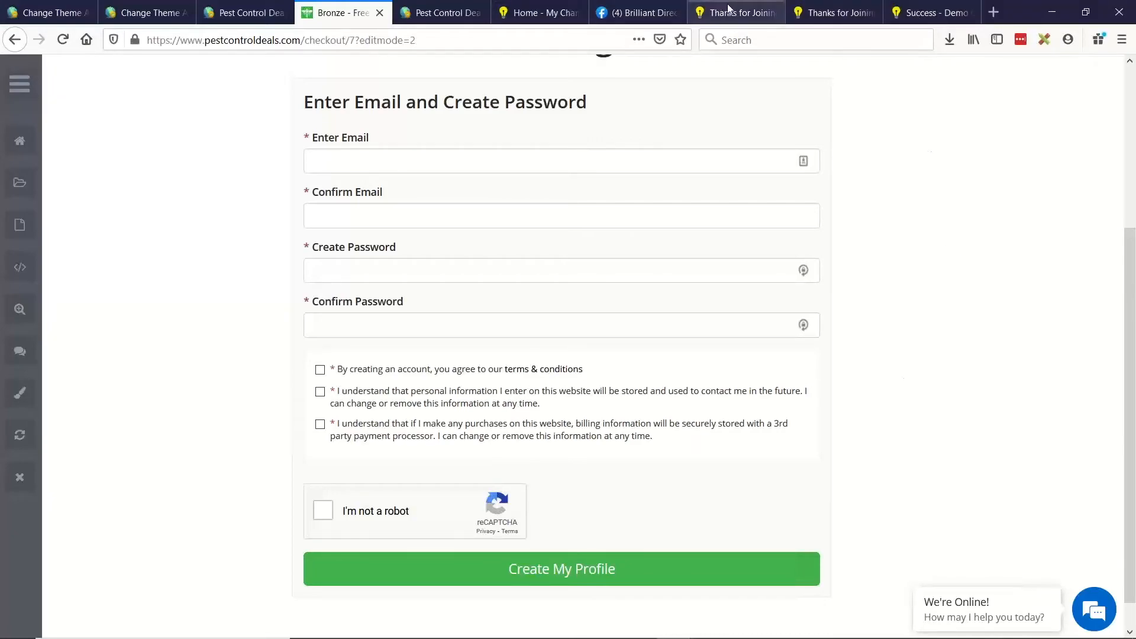
- Open brilliantdirectories.com in a new browser tab and bring up the Private Phone Training page from its Website Services
{"action": "left_click", "coordinate": [994, 13]}
{"action": "type", "text": "b"}
{"action": "key", "text": "Return"}
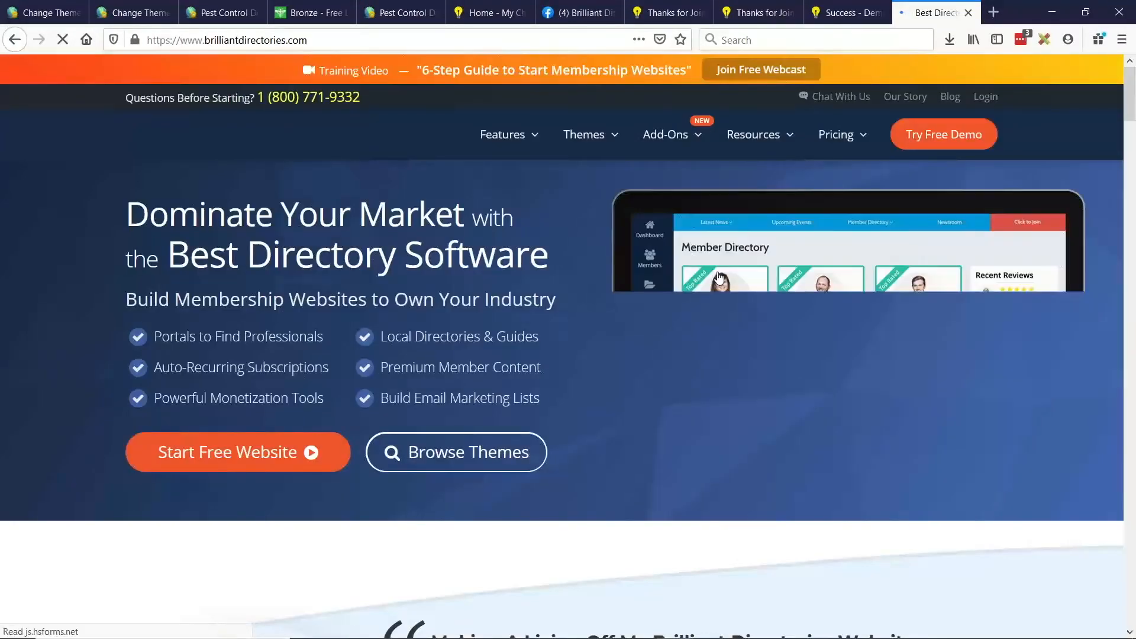
{"action": "mouse_move", "coordinate": [675, 139]}
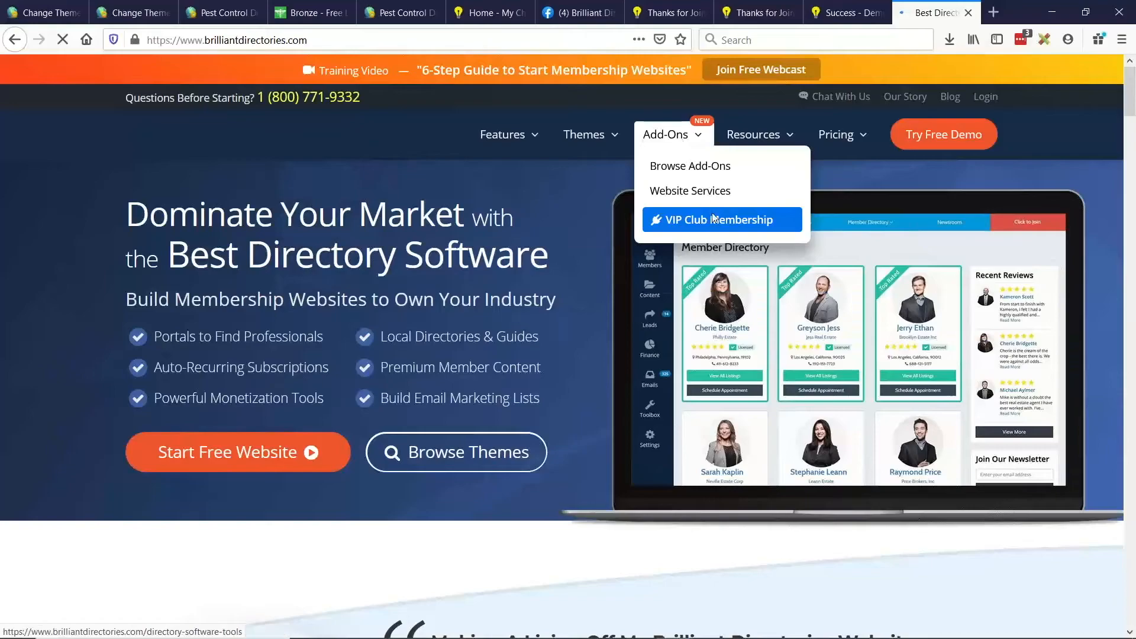
{"action": "left_click", "coordinate": [704, 192]}
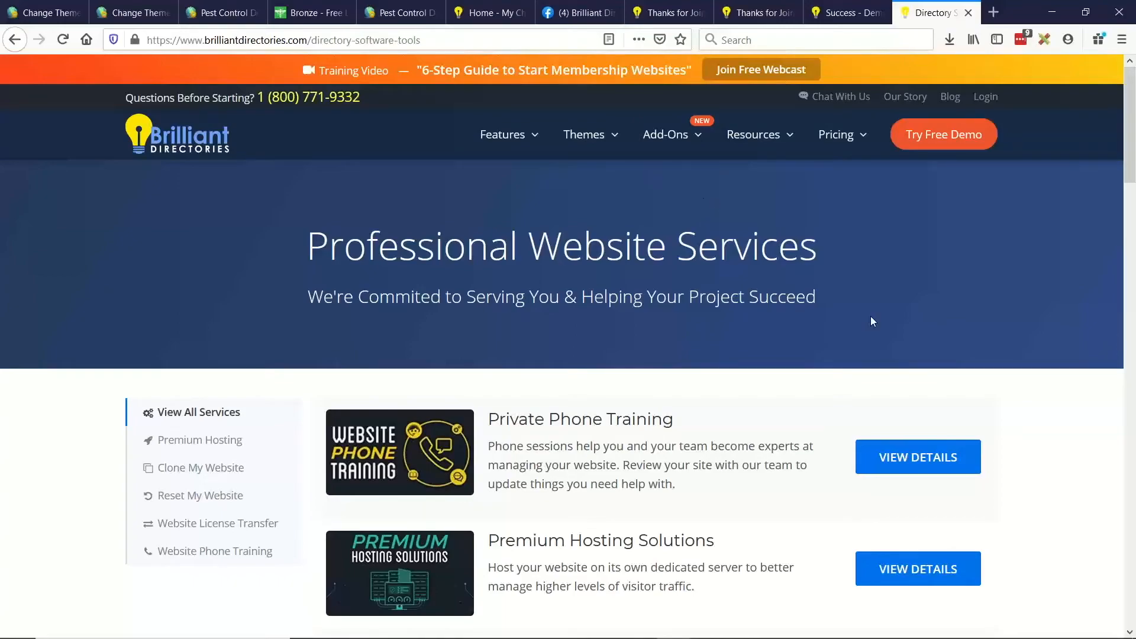
{"action": "left_click", "coordinate": [566, 424]}
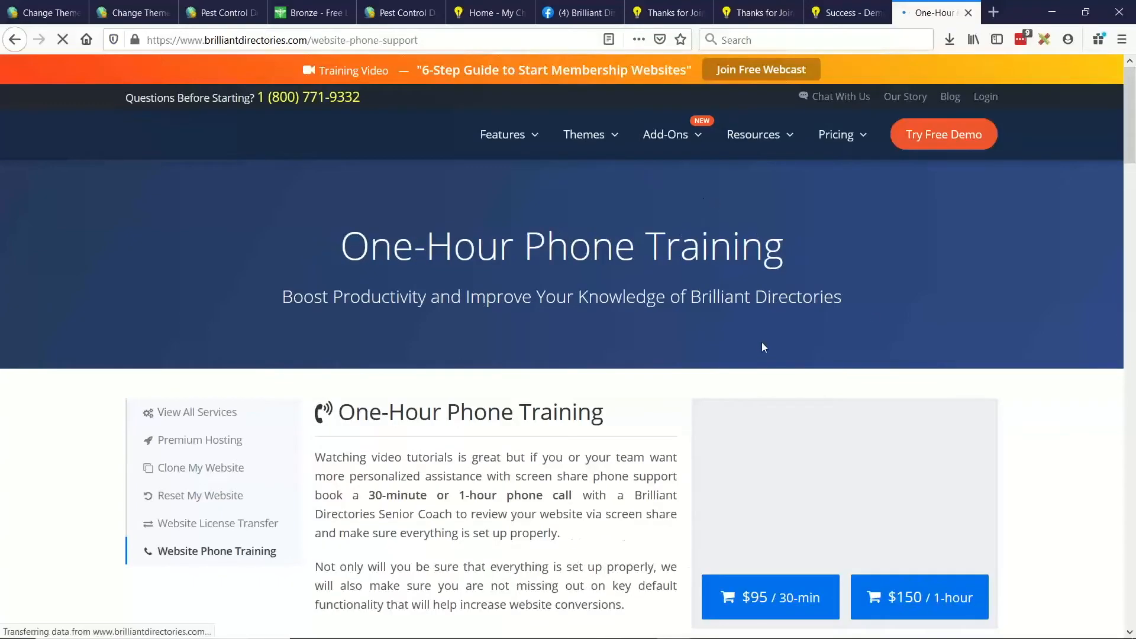
{"action": "scroll", "coordinate": [762, 343], "scroll_direction": "down", "scroll_amount": 1}
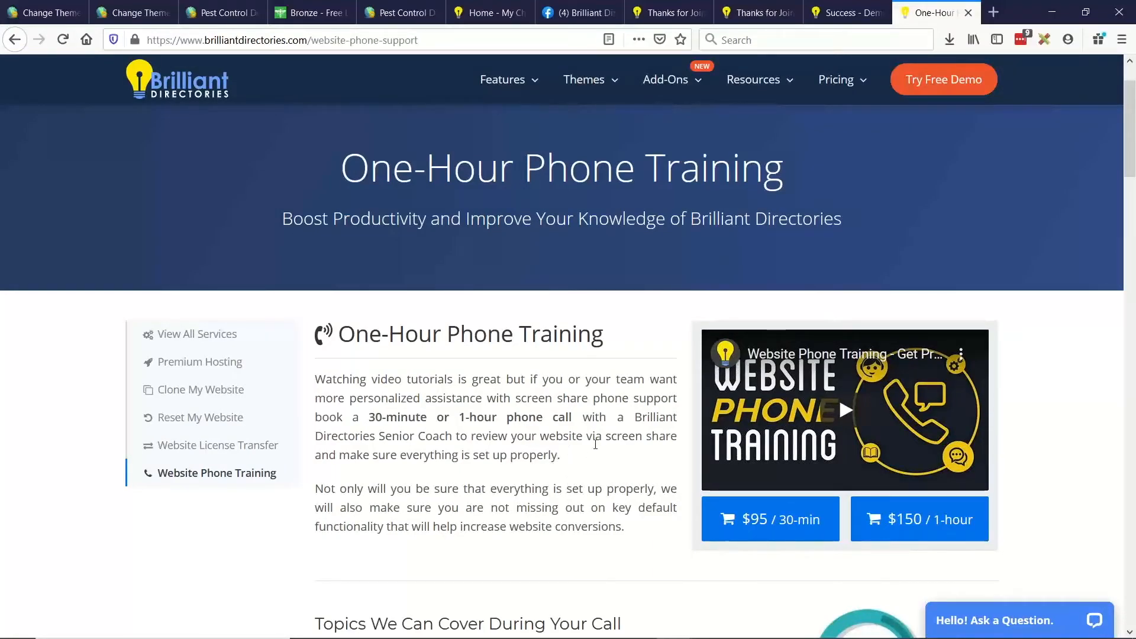
- Review the One-Hour Phone Training page, highlight its web address, and switch back to the question-time presentation slide
{"action": "scroll", "coordinate": [596, 443], "scroll_direction": "down", "scroll_amount": 1}
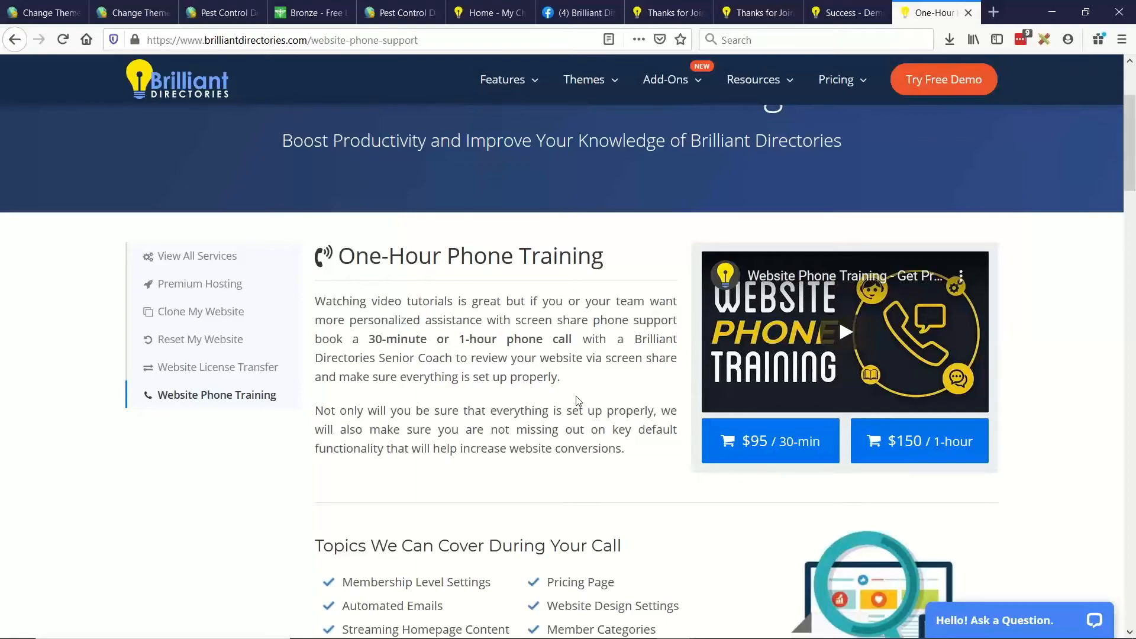
{"action": "left_click", "coordinate": [367, 40]}
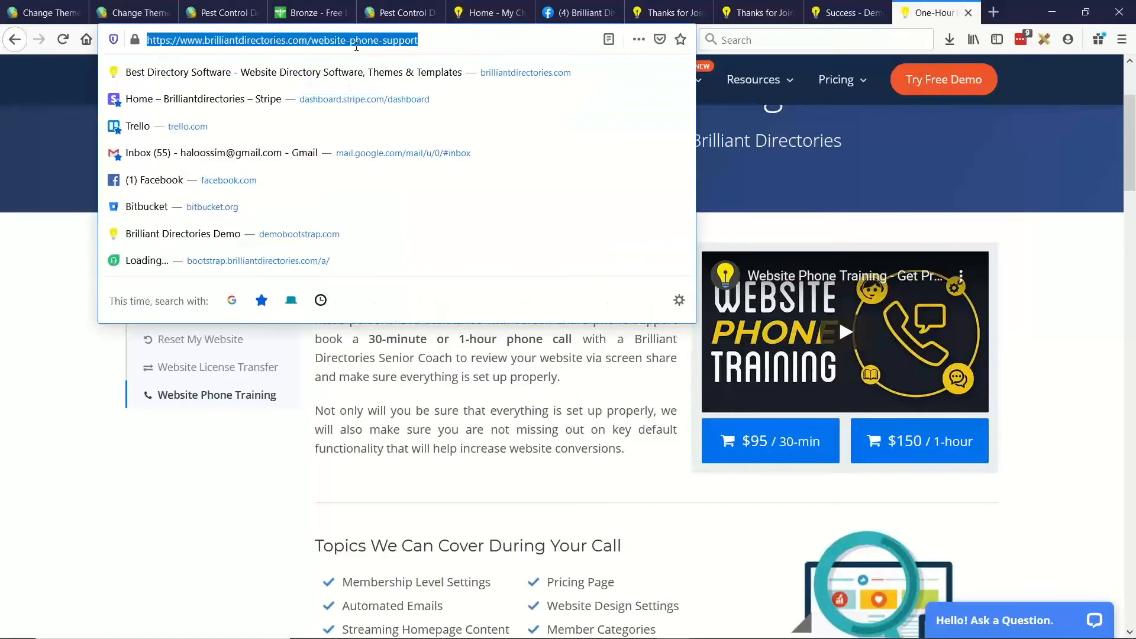
{"action": "key", "text": "Escape"}
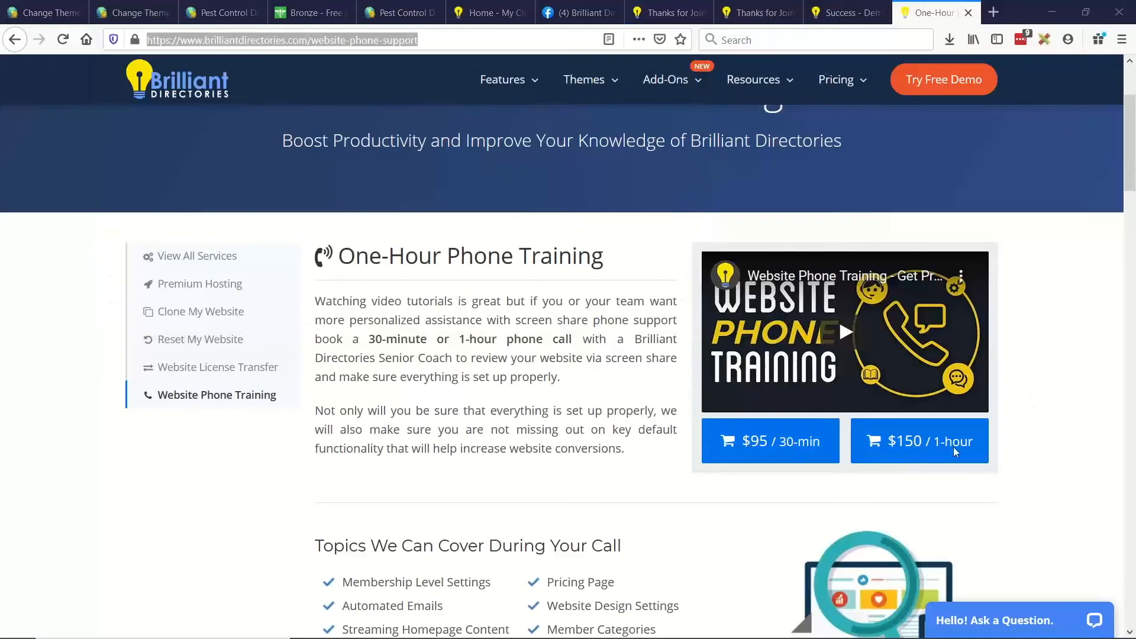
{"action": "left_click", "coordinate": [489, 332]}
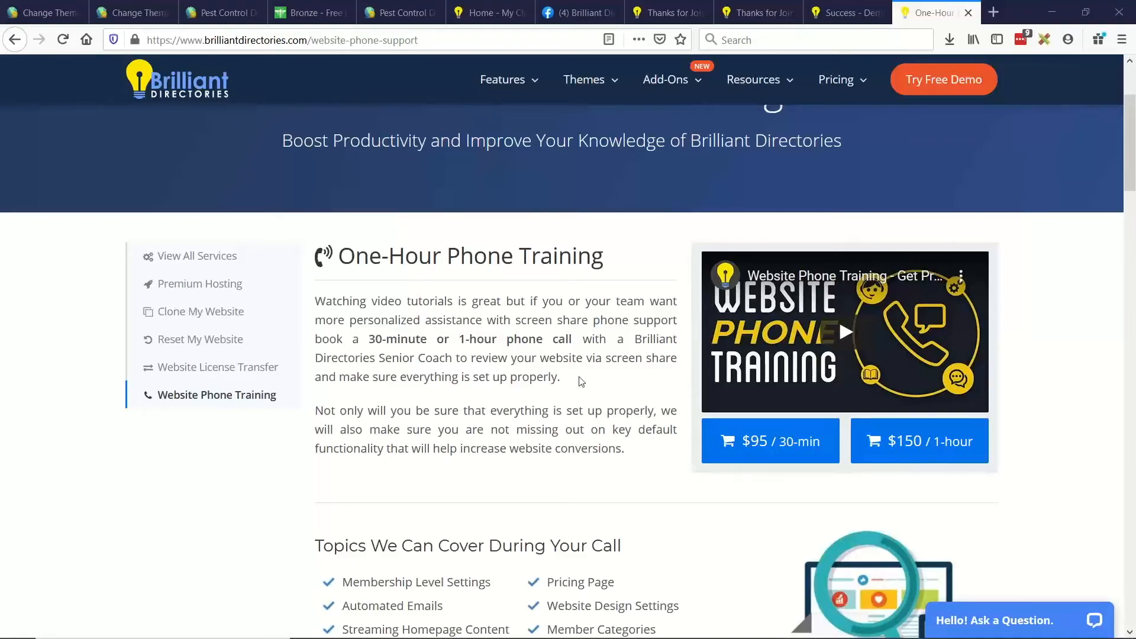
{"action": "key", "text": "alt+Tab"}
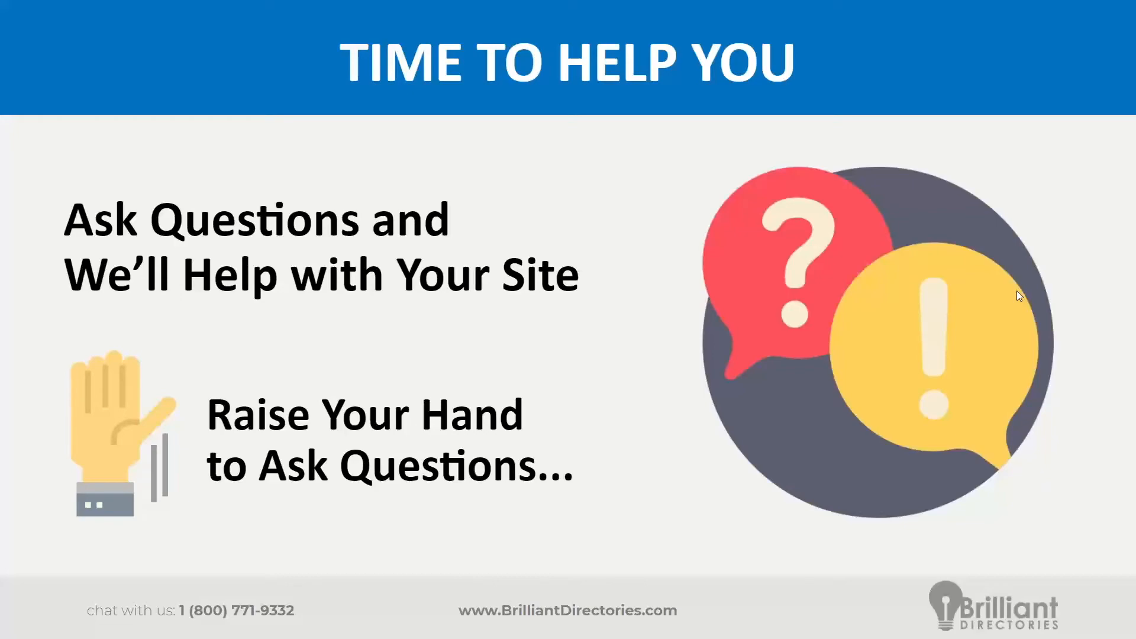
- In the Newsletter page's content editor, copy the [form=newsletter_modal_signup] shortcode from under the Join Our Newsletter Below heading
{"action": "mouse_move", "coordinate": [968, 97]}
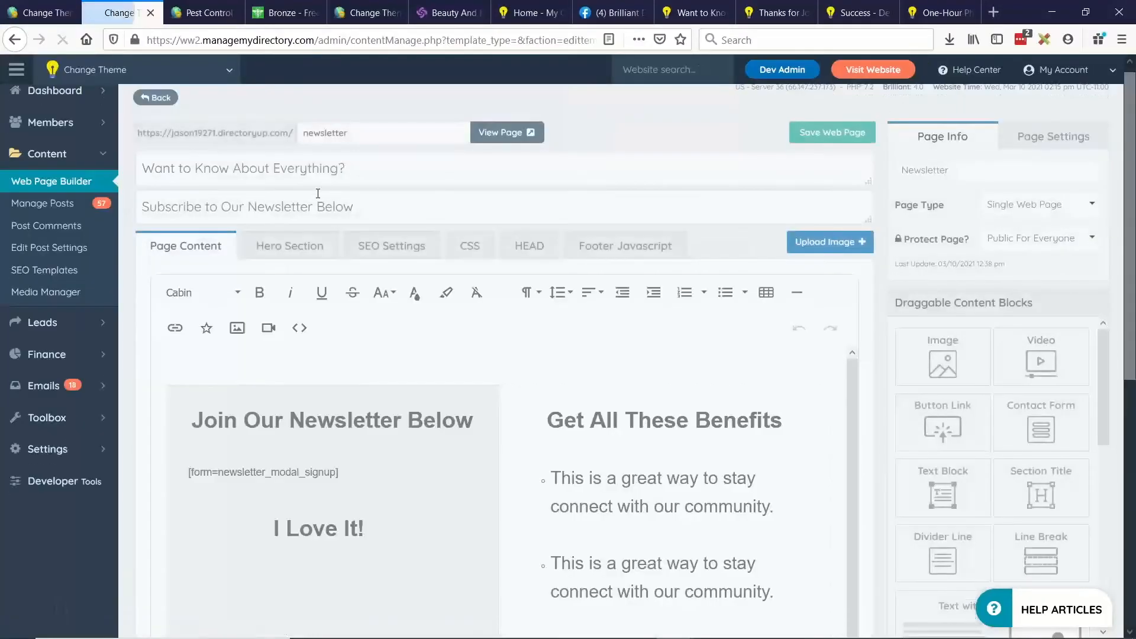
{"action": "scroll", "coordinate": [308, 184], "scroll_direction": "down", "scroll_amount": 3}
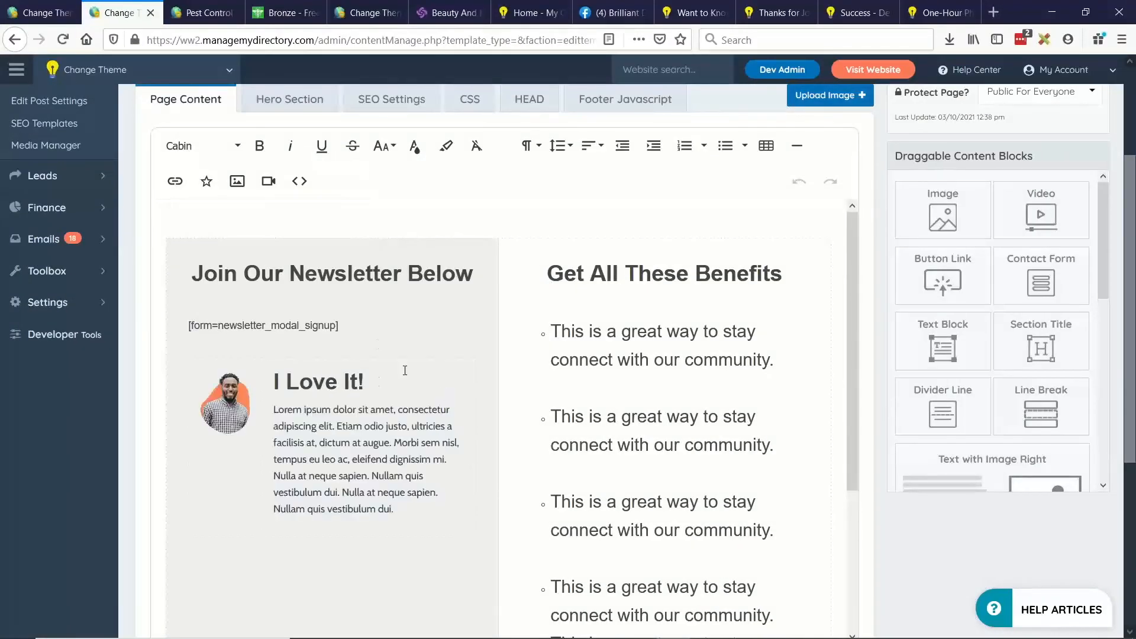
{"action": "left_click", "coordinate": [182, 240]}
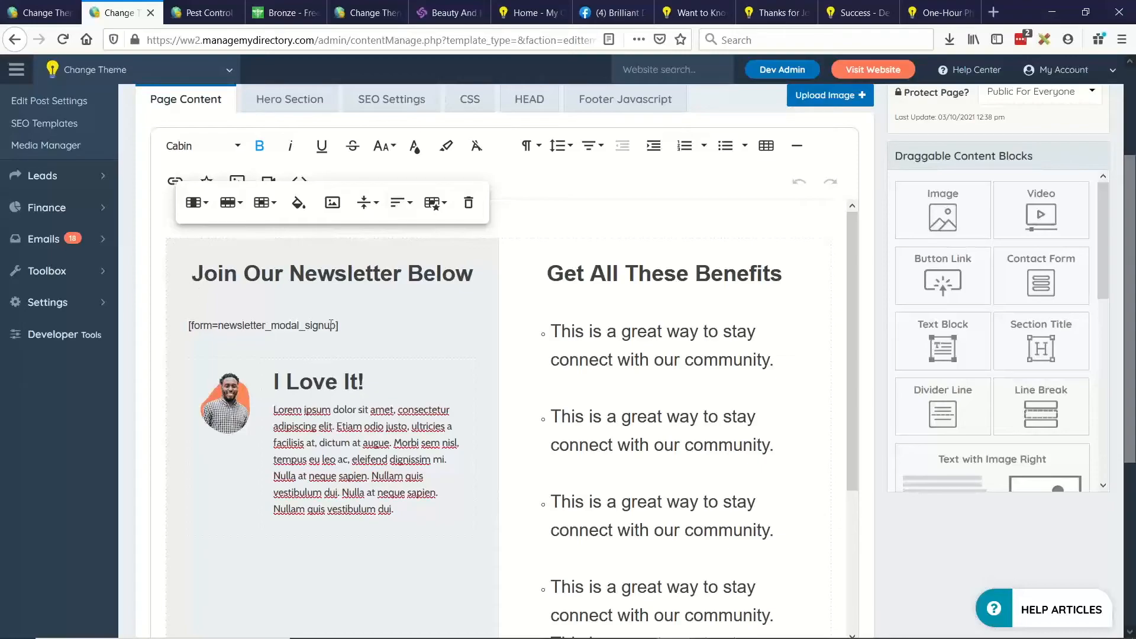
{"action": "left_click", "coordinate": [540, 214]}
{"action": "left_click_drag", "start_coordinate": [340, 325], "coordinate": [188, 325]}
{"action": "key", "text": "ctrl+c"}
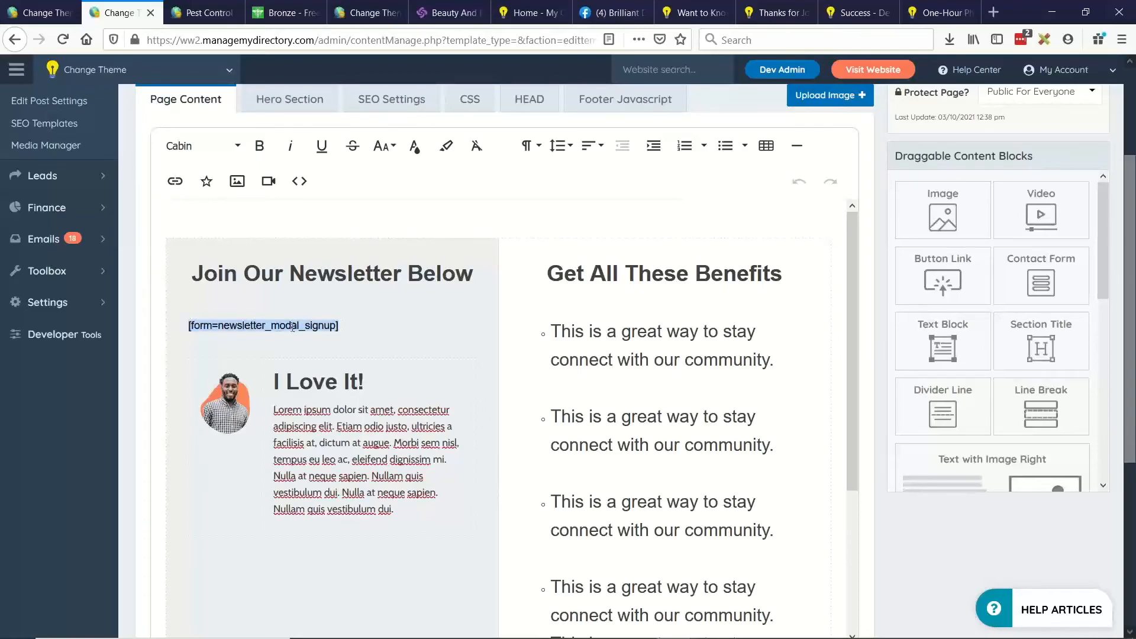
- Add <div class="module">[form=newsletter_modal_signup]</div> as the first line of the page's HTML code and save the web page
{"action": "left_click", "coordinate": [299, 181]}
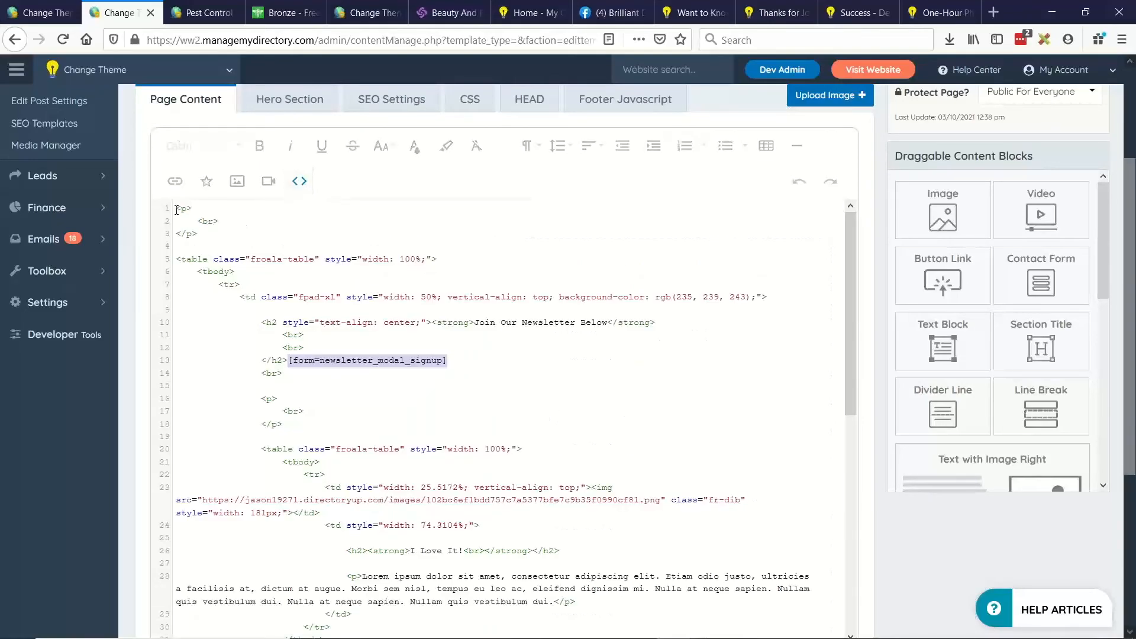
{"action": "key", "text": "Return"}
{"action": "key", "text": "Return"}
{"action": "key", "text": "Return"}
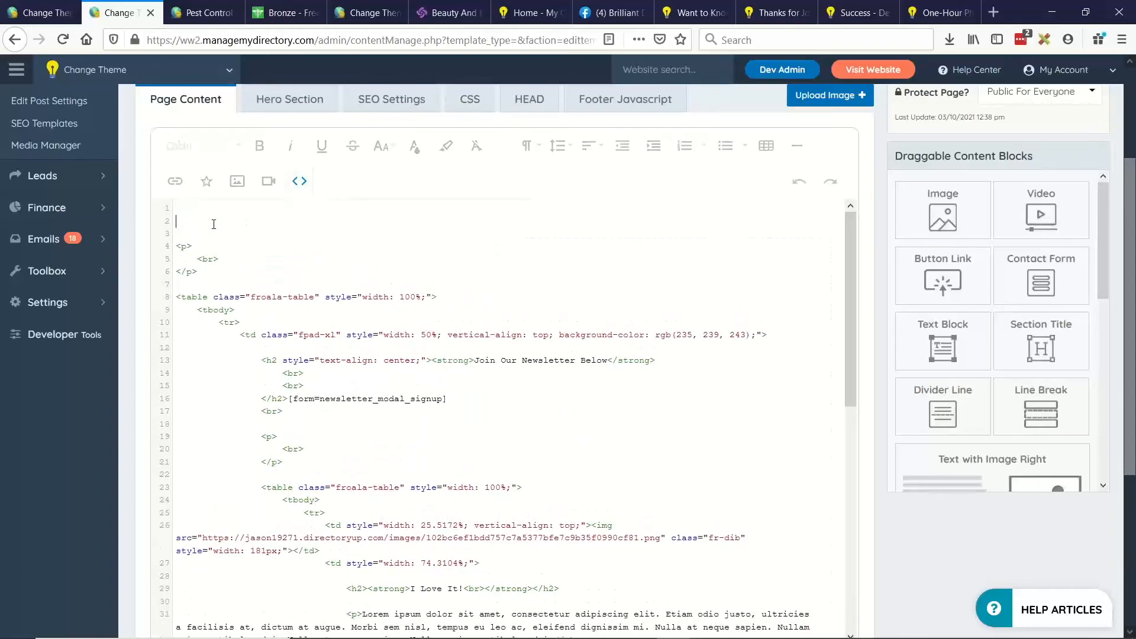
{"action": "type", "text": "div class=\"module\">"}
{"action": "key", "text": "ctrl+v"}
{"action": "type", "text": "<"}
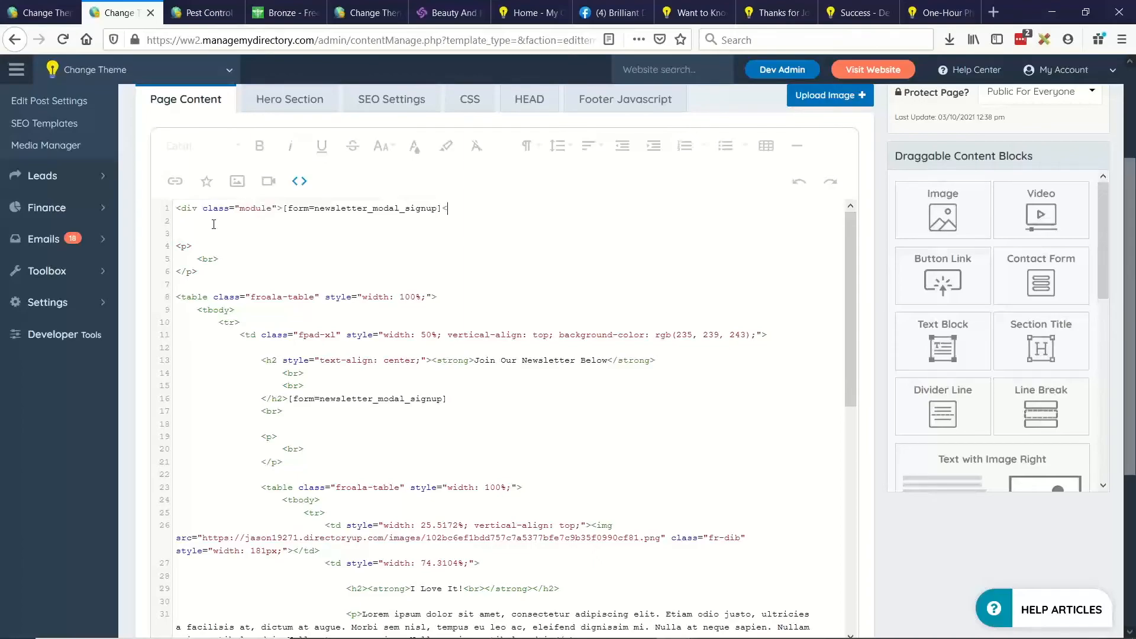
{"action": "type", "text": "/div>"}
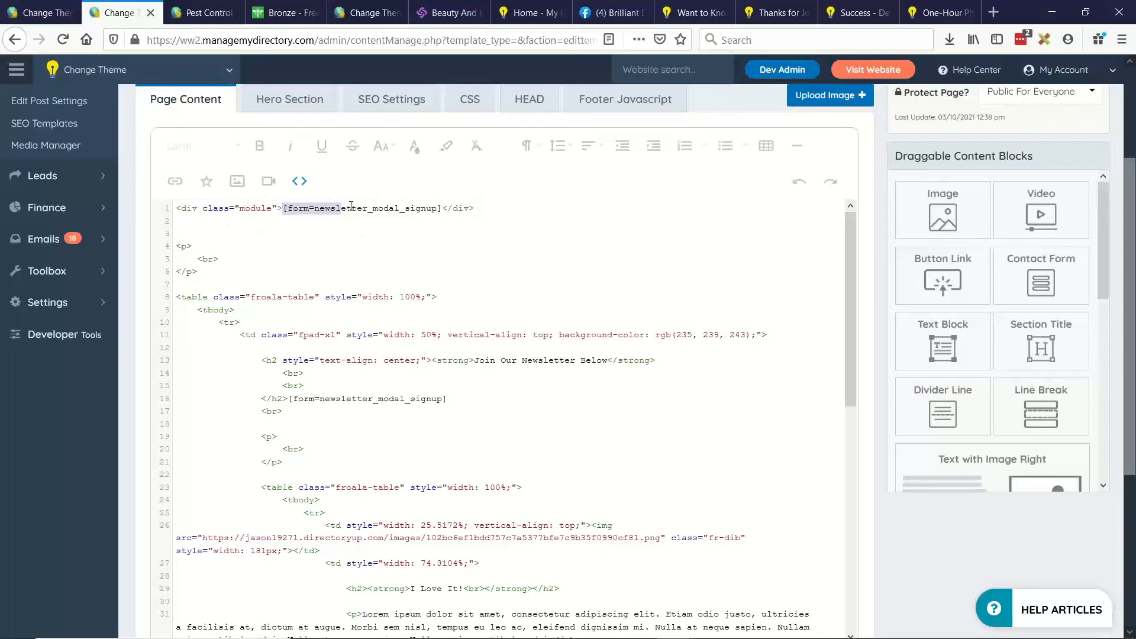
{"action": "left_click", "coordinate": [299, 181]}
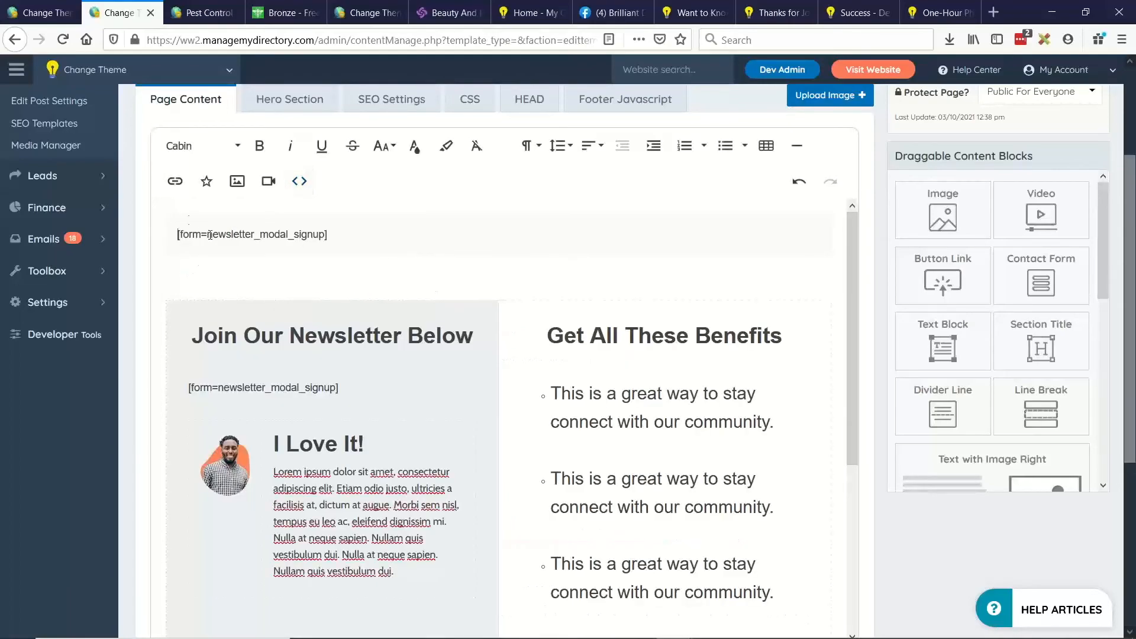
{"action": "scroll", "coordinate": [756, 272], "scroll_direction": "up", "scroll_amount": 2}
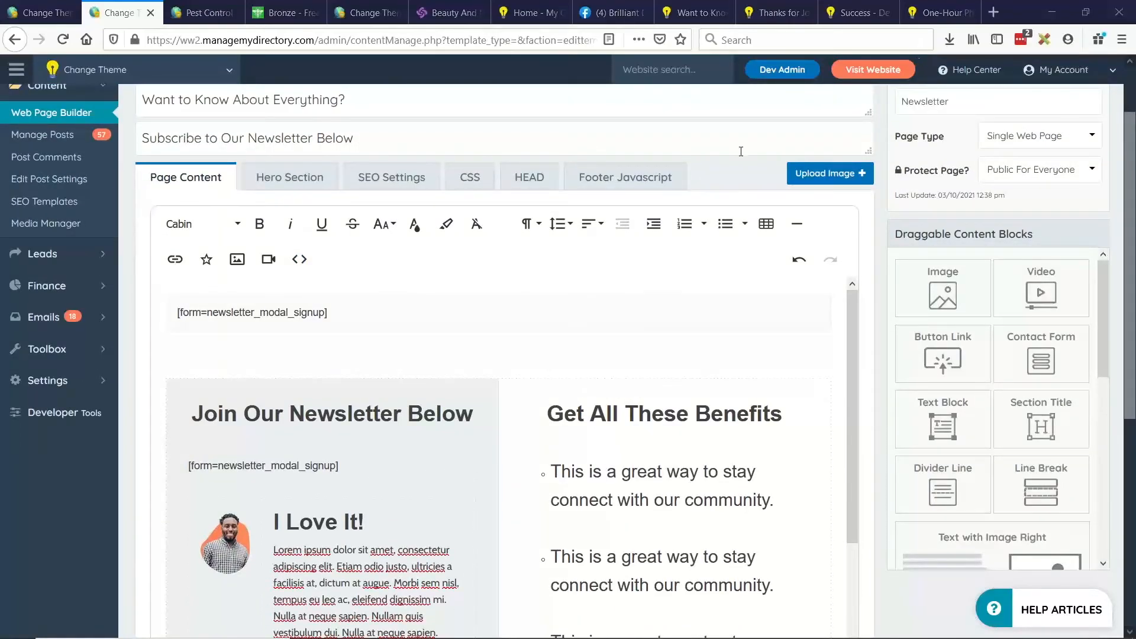
{"action": "scroll", "coordinate": [741, 156], "scroll_direction": "up", "scroll_amount": 2}
{"action": "left_click", "coordinate": [811, 143]}
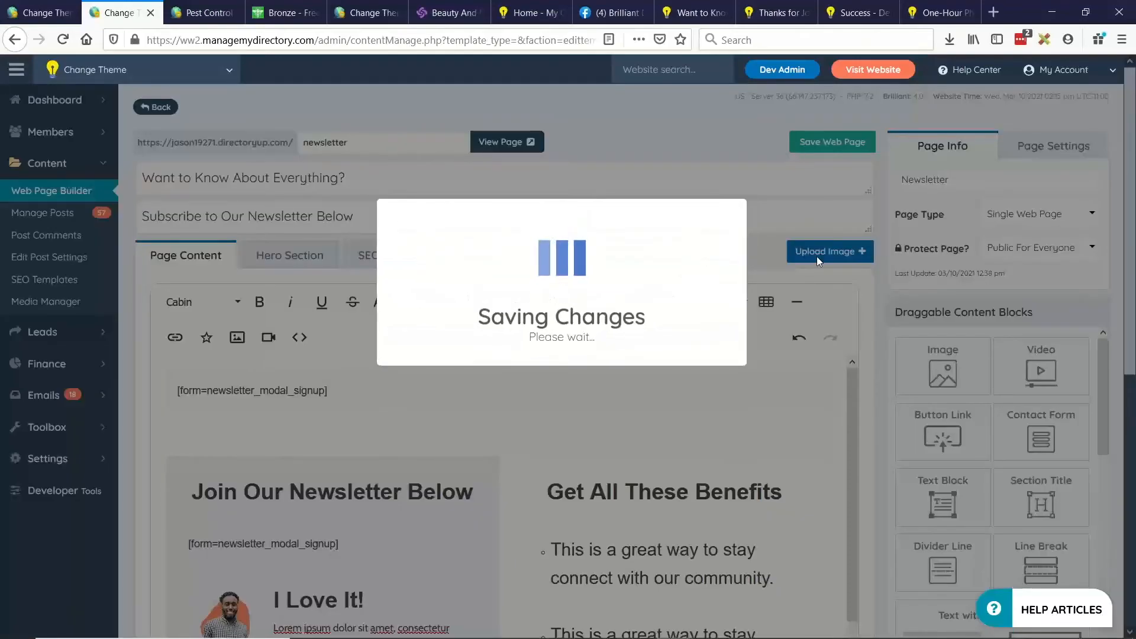
- Reload the public newsletter page and compare the full-width subscription form with the one in the Join Our Newsletter Below column
{"action": "left_click", "coordinate": [696, 12]}
{"action": "left_click", "coordinate": [63, 39]}
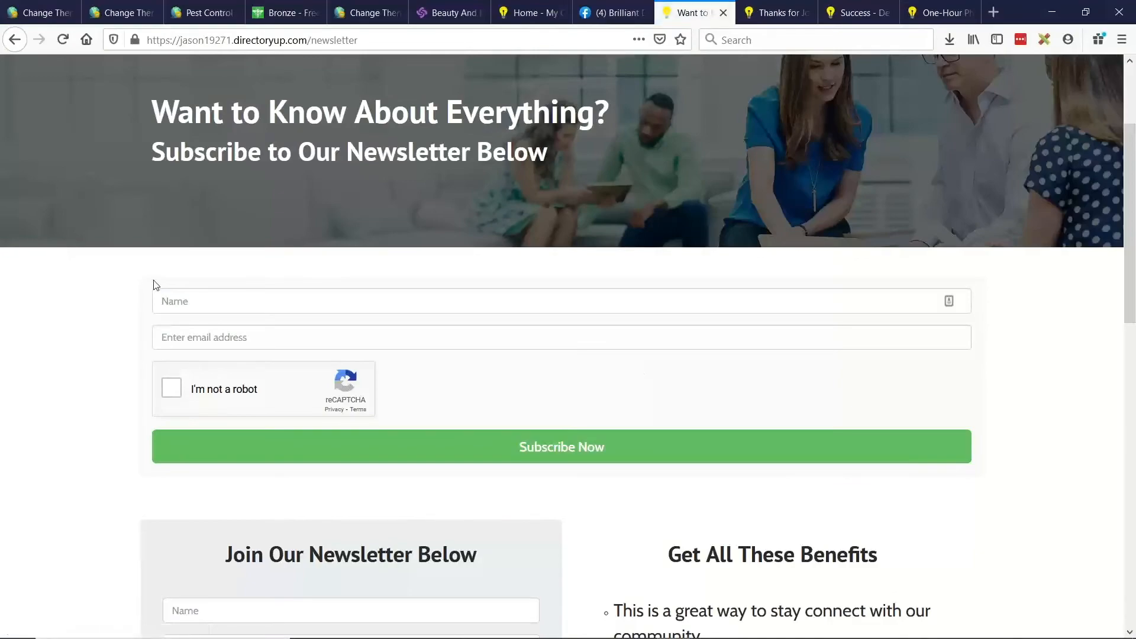
{"action": "scroll", "coordinate": [215, 513], "scroll_direction": "down", "scroll_amount": 3}
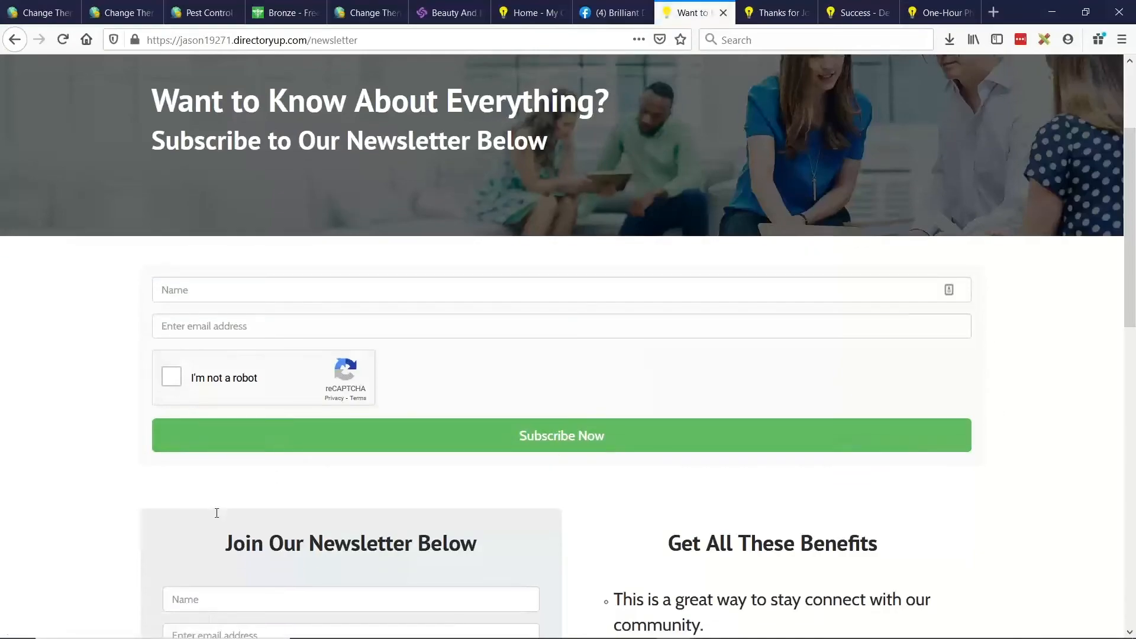
{"action": "scroll", "coordinate": [747, 431], "scroll_direction": "down", "scroll_amount": 6}
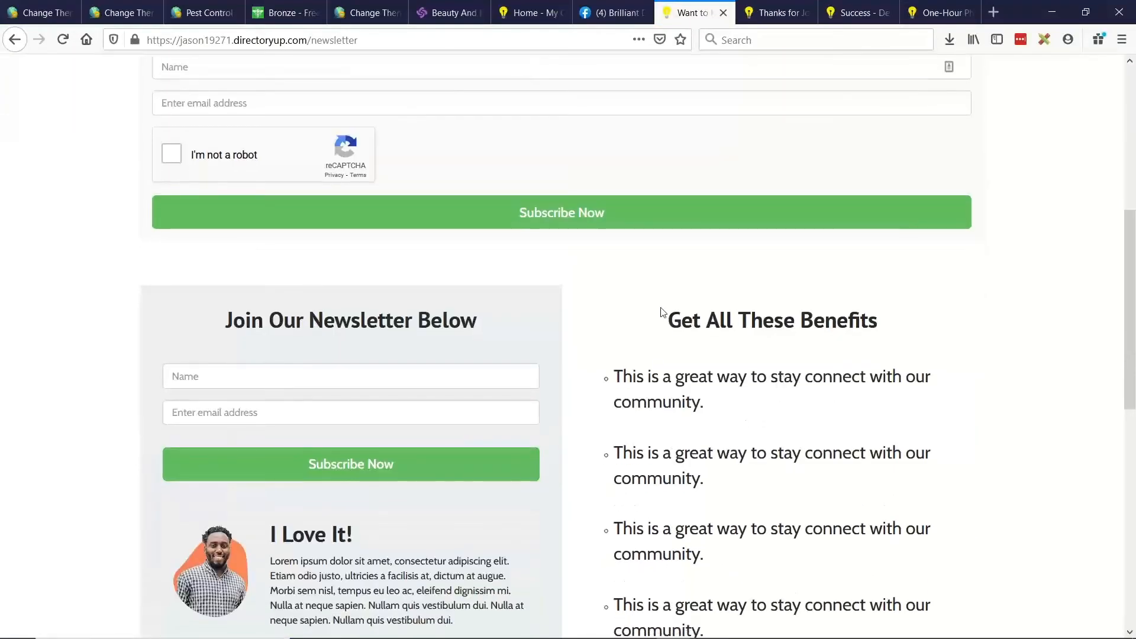
{"action": "scroll", "coordinate": [752, 423], "scroll_direction": "down", "scroll_amount": 3}
{"action": "scroll", "coordinate": [748, 401], "scroll_direction": "up", "scroll_amount": 12}
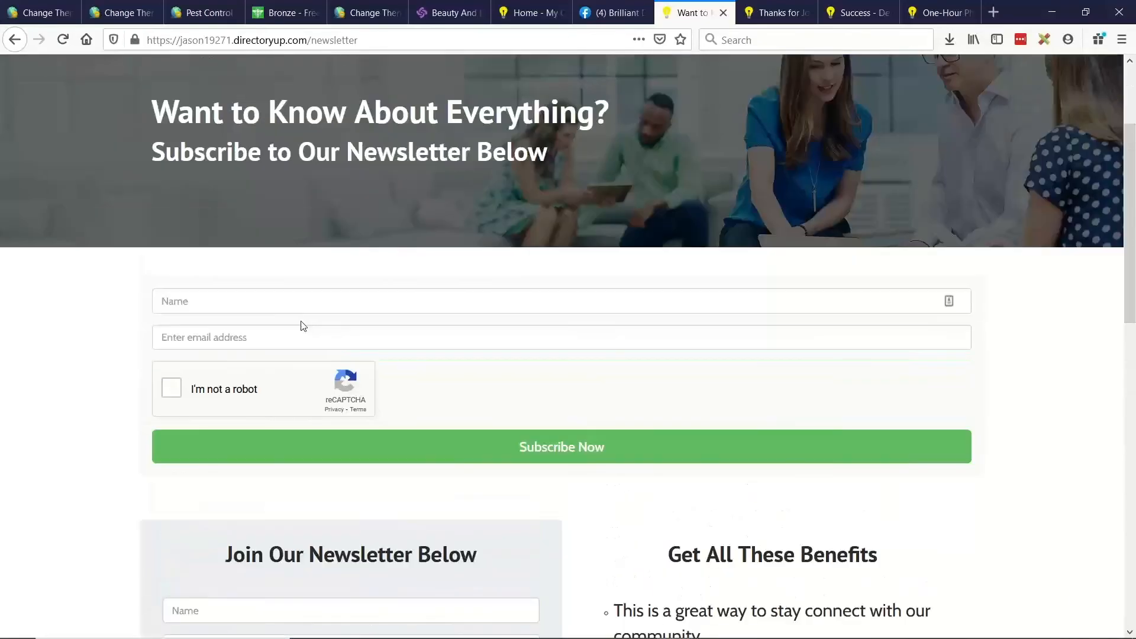
- Return to the Newsletter page editor, switch from HTML code to the visual view, and show the available special characters
{"action": "key", "text": "ctrl+2"}
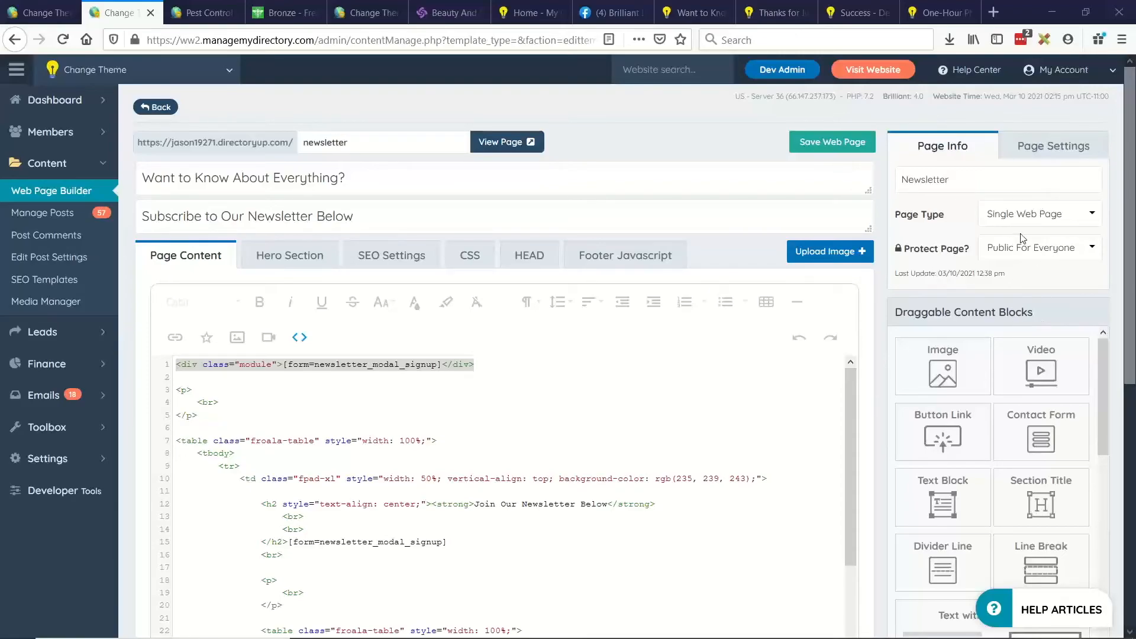
{"action": "left_click", "coordinate": [299, 337]}
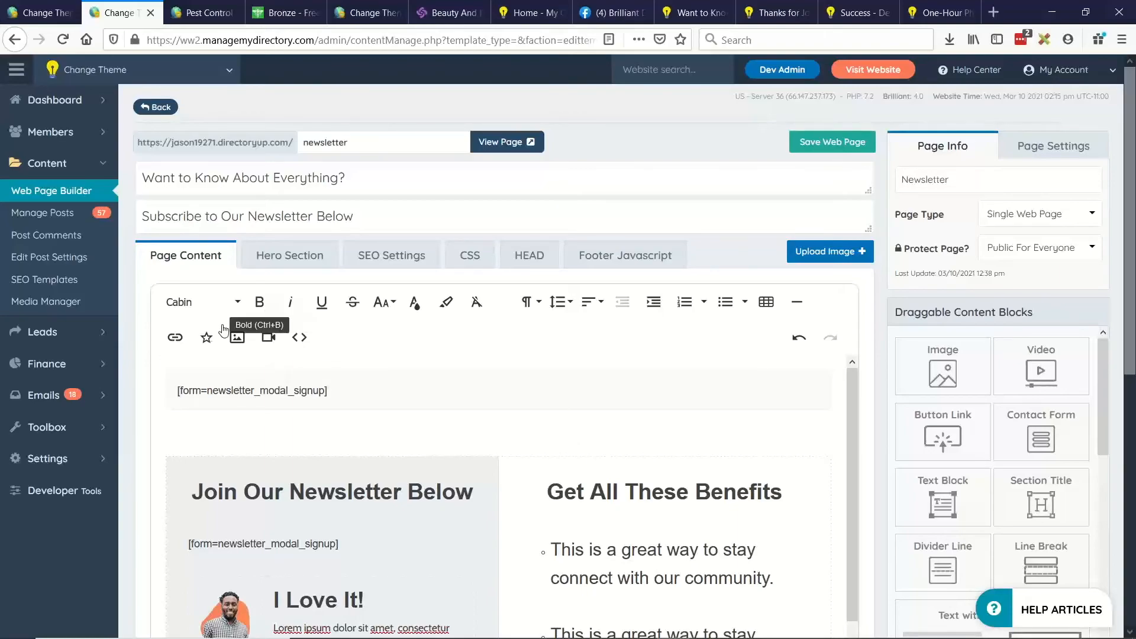
{"action": "left_click", "coordinate": [206, 338]}
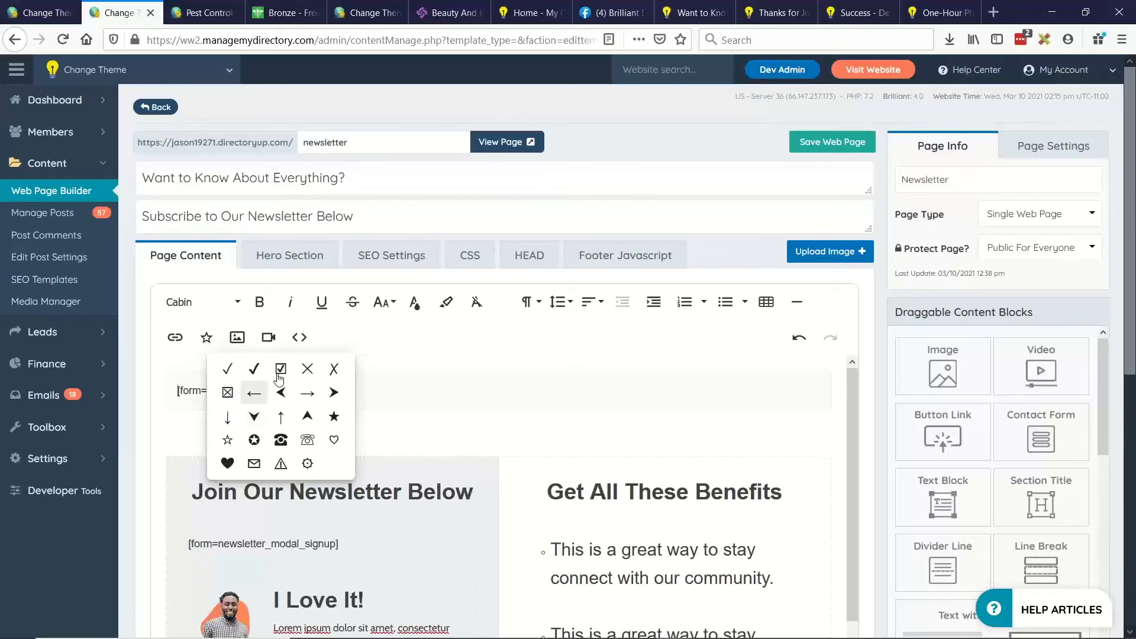
- Search Google for "html entities" and "html currency entities", and open Toptal's HTML Currency Symbols result
{"action": "left_click", "coordinate": [205, 13]}
{"action": "left_click", "coordinate": [244, 36]}
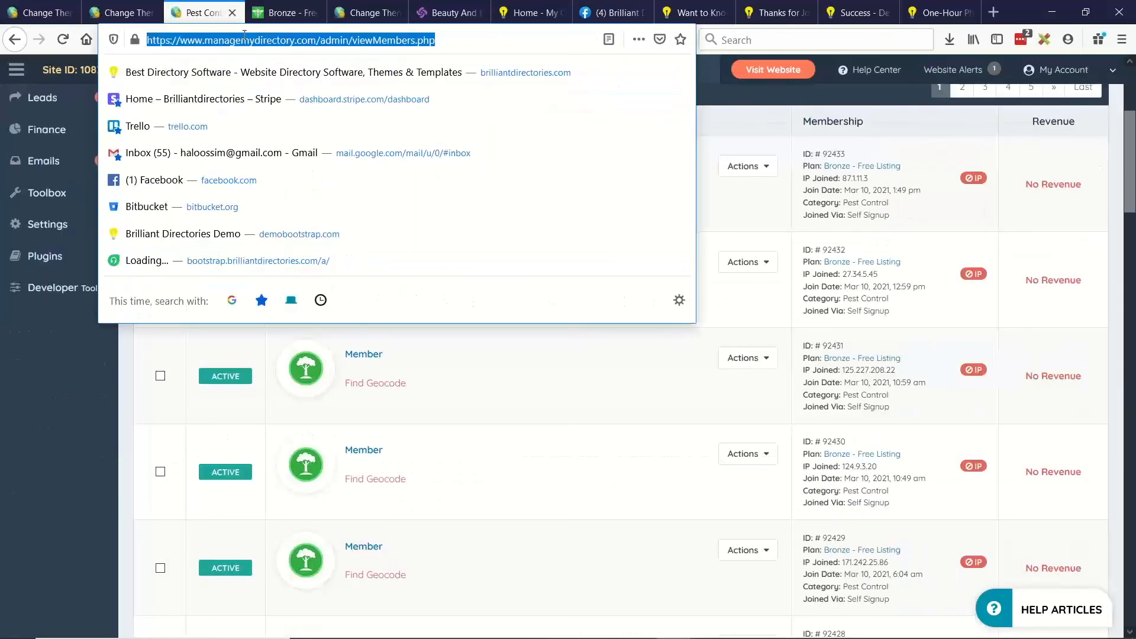
{"action": "type", "text": "html e"}
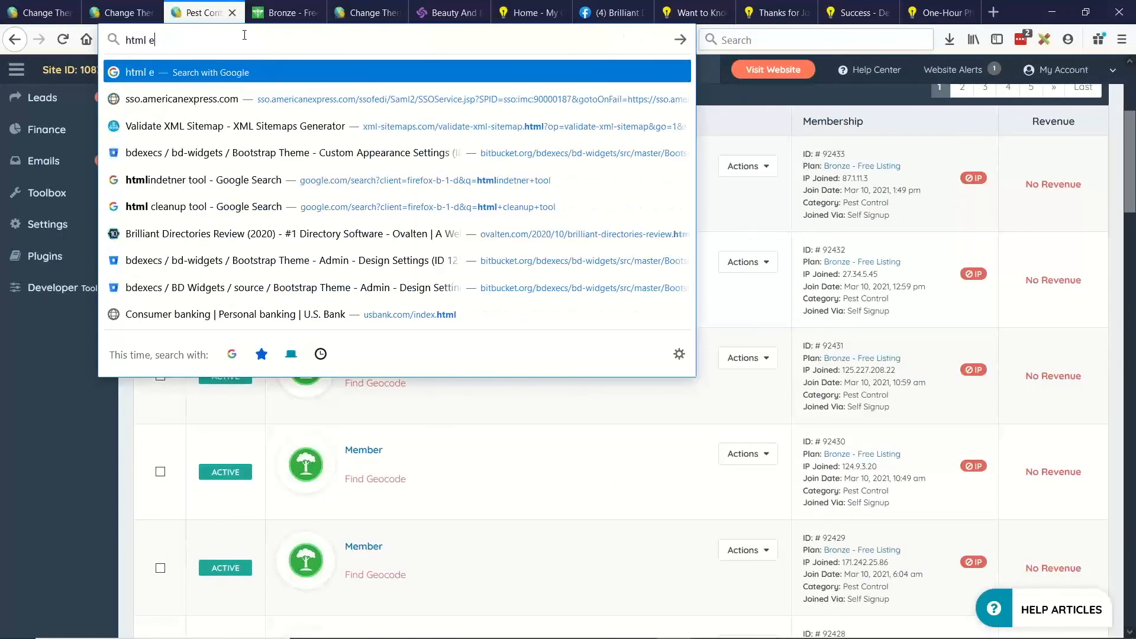
{"action": "type", "text": "ntities"}
{"action": "key", "text": "Return"}
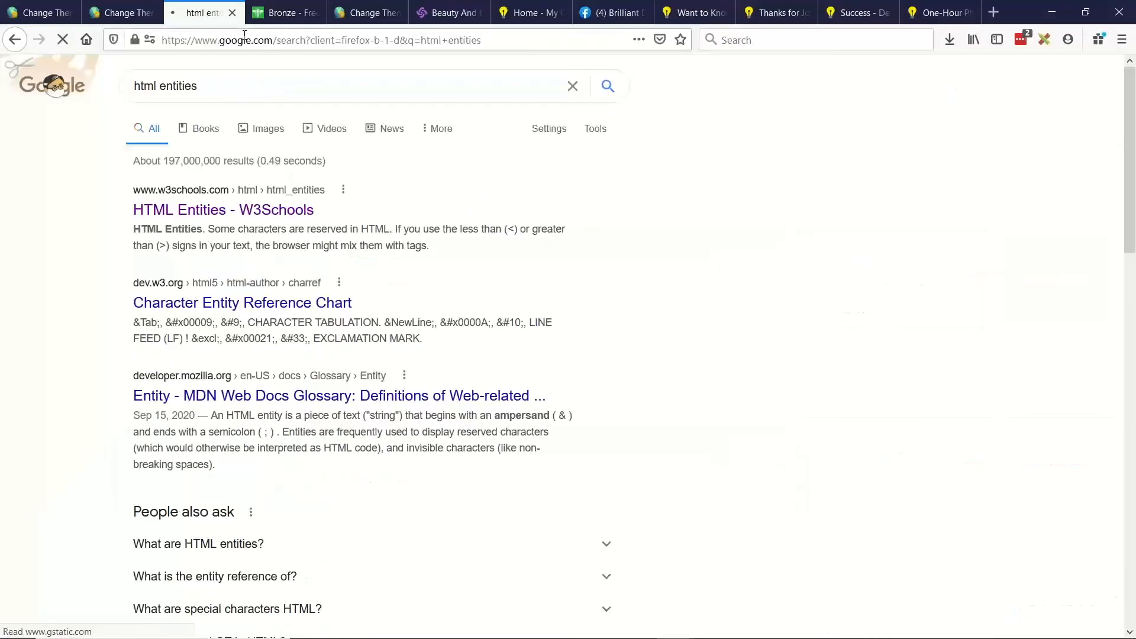
{"action": "left_click", "coordinate": [225, 211]}
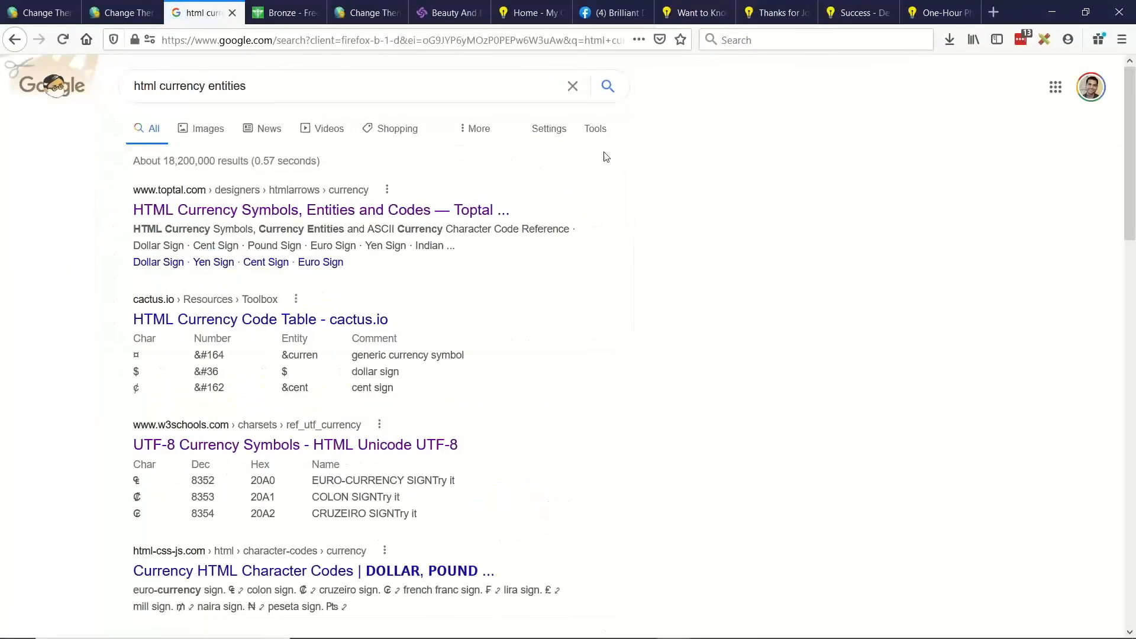
{"action": "left_click", "coordinate": [202, 213]}
- Look through the currency symbols and their HTML codes and entities on the Toptal reference page
{"action": "scroll", "coordinate": [410, 250], "scroll_direction": "down", "scroll_amount": 10}
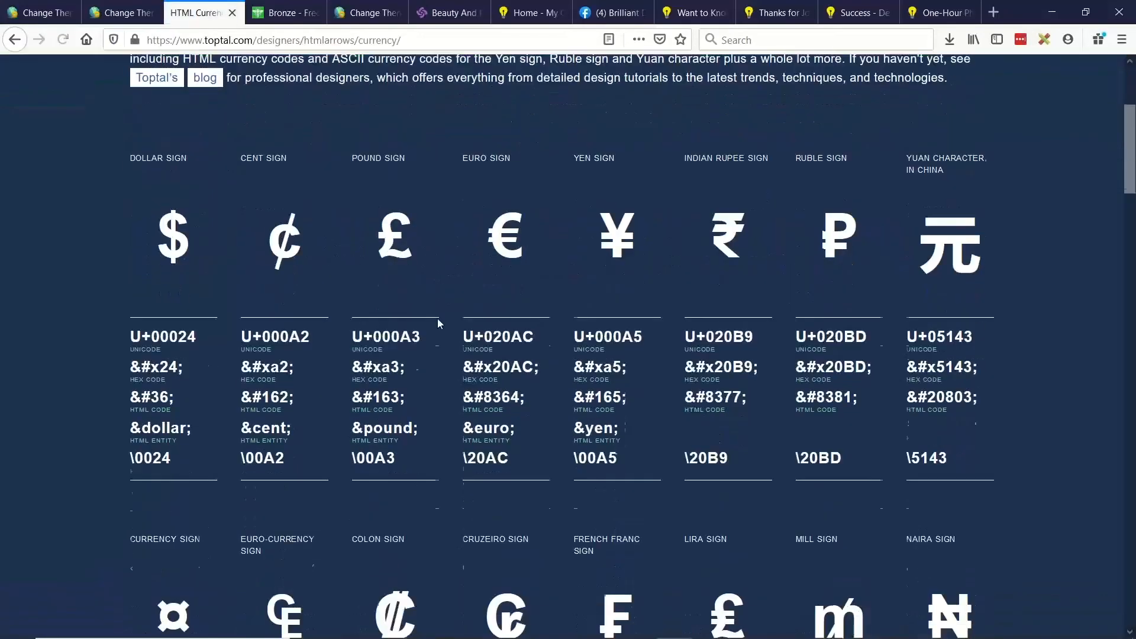
{"action": "scroll", "coordinate": [549, 380], "scroll_direction": "down", "scroll_amount": 10}
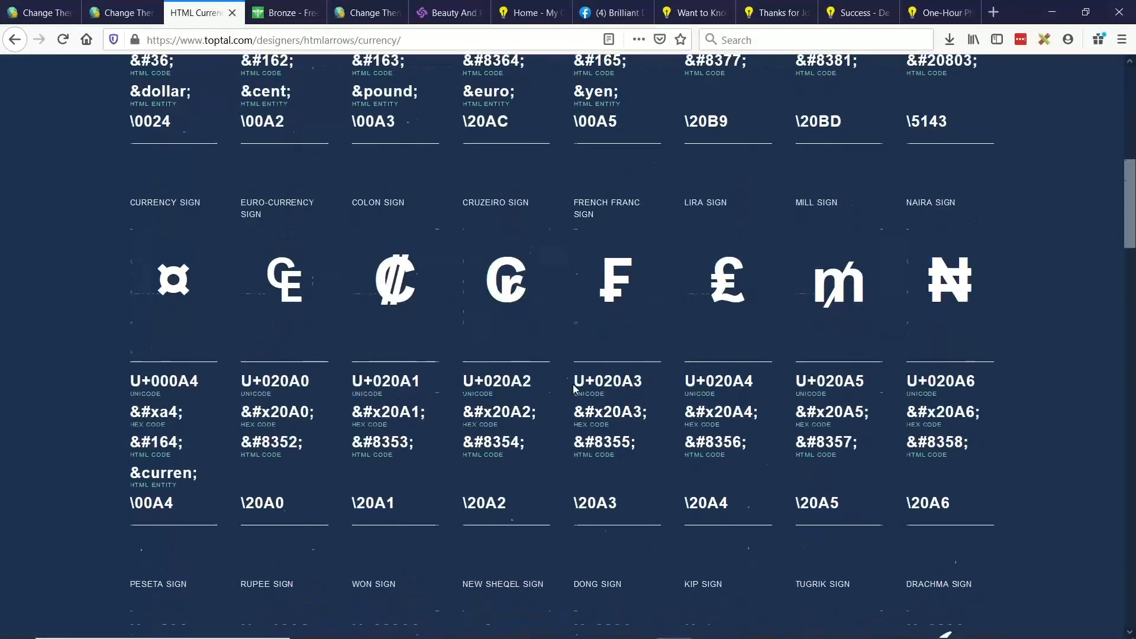
{"action": "scroll", "coordinate": [548, 375], "scroll_direction": "down", "scroll_amount": 20}
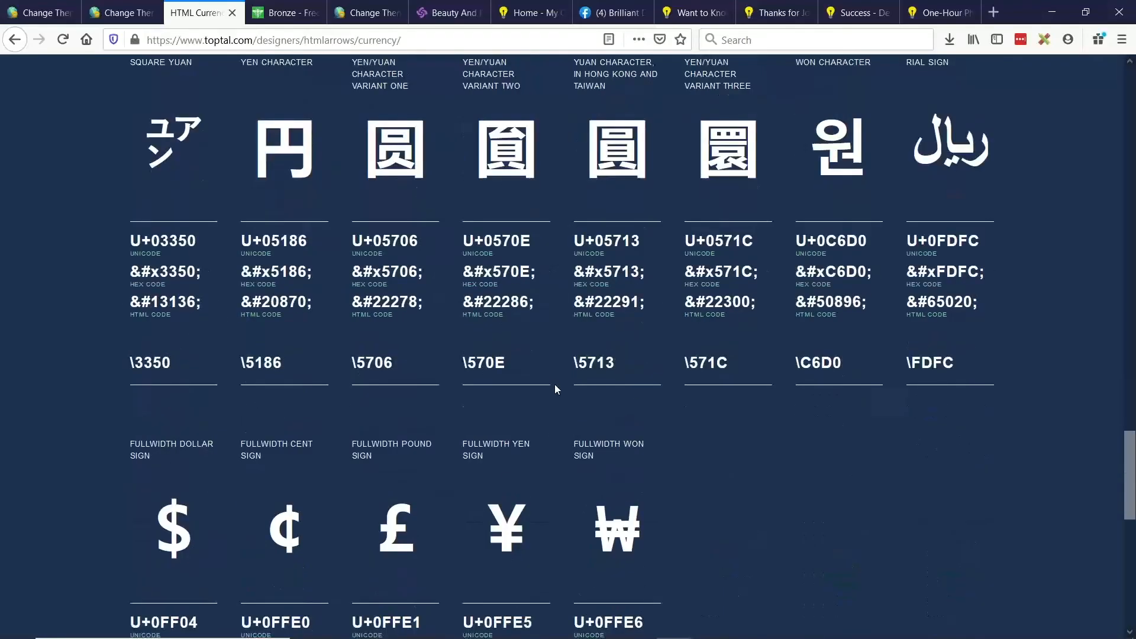
{"action": "scroll", "coordinate": [438, 333], "scroll_direction": "up", "scroll_amount": 3}
{"action": "scroll", "coordinate": [438, 334], "scroll_direction": "up", "scroll_amount": 15}
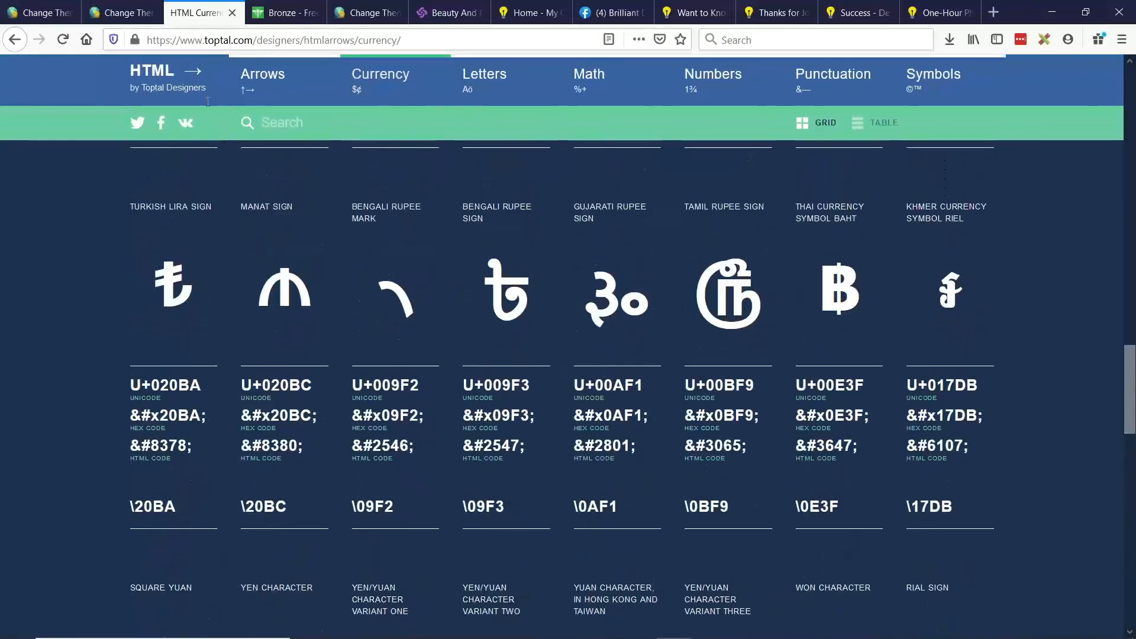
{"action": "scroll", "coordinate": [346, 471], "scroll_direction": "up", "scroll_amount": 5}
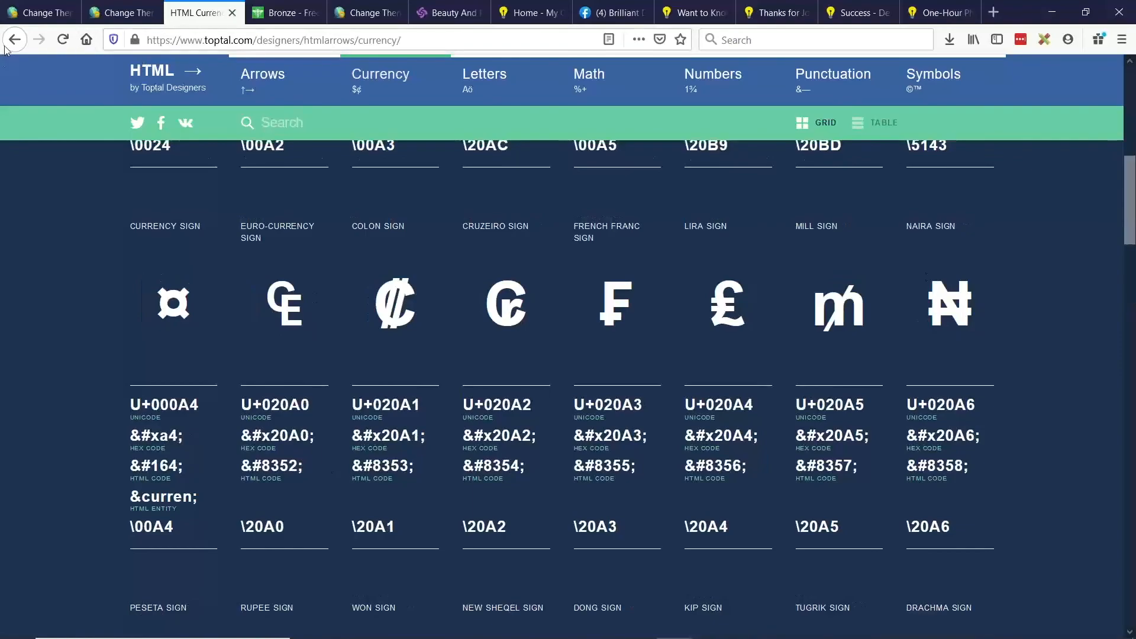
- Go back to the currency entity search results, revisit the Newsletter page editor, and reopen Toptal's HTML currency symbols page
{"action": "key", "text": "alt+Left"}
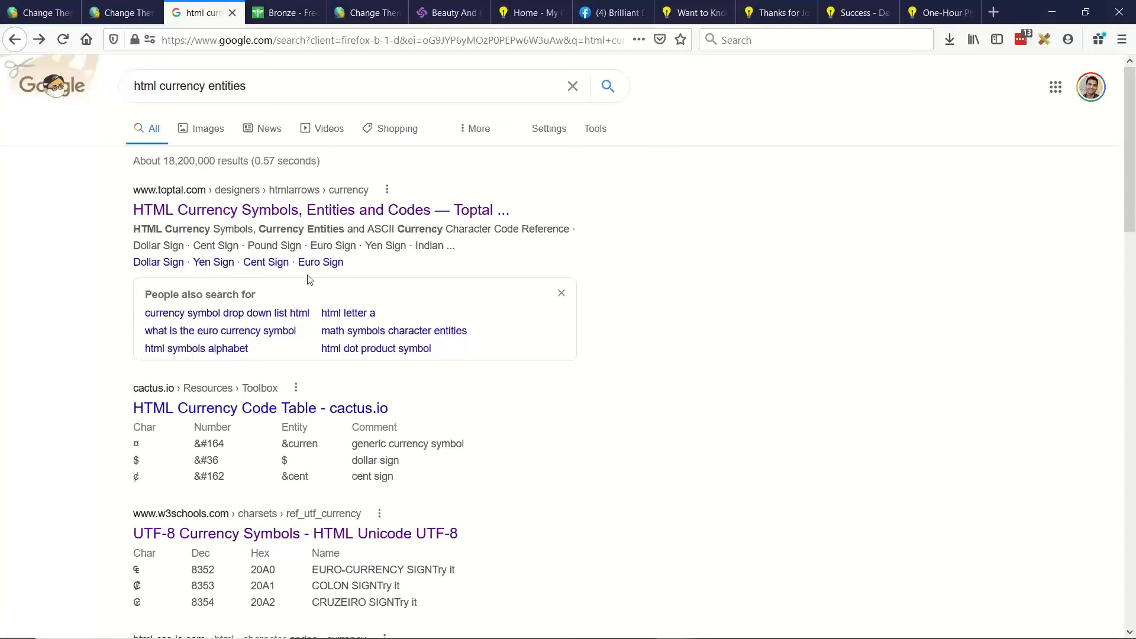
{"action": "left_click", "coordinate": [140, 8]}
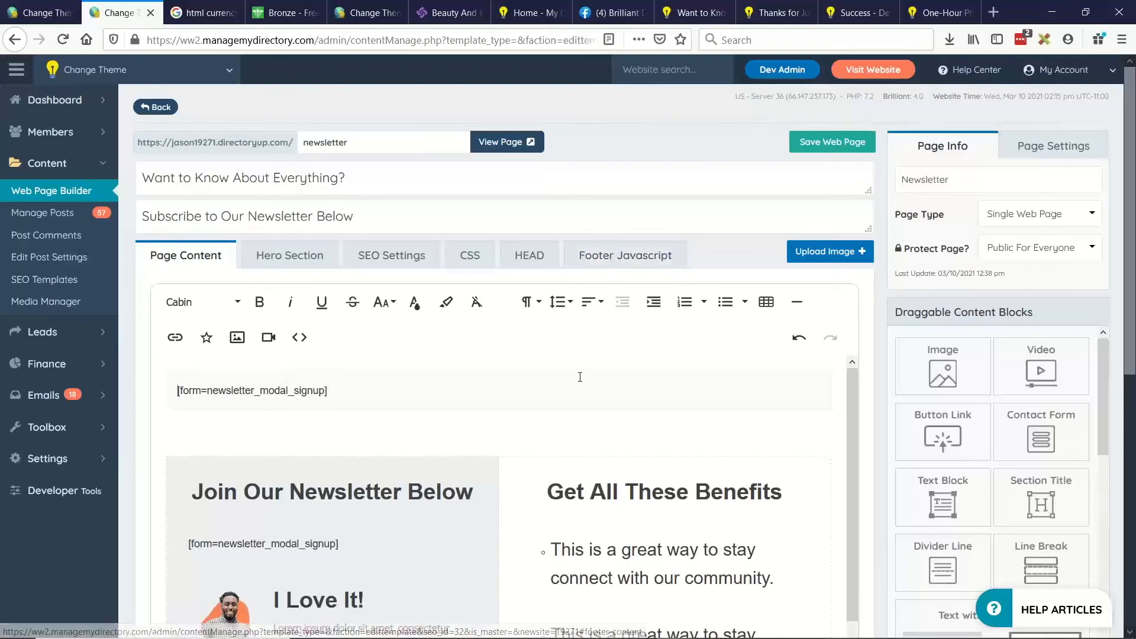
{"action": "left_click", "coordinate": [219, 7]}
{"action": "left_click", "coordinate": [287, 13]}
{"action": "left_click", "coordinate": [201, 13]}
{"action": "left_click", "coordinate": [190, 210]}
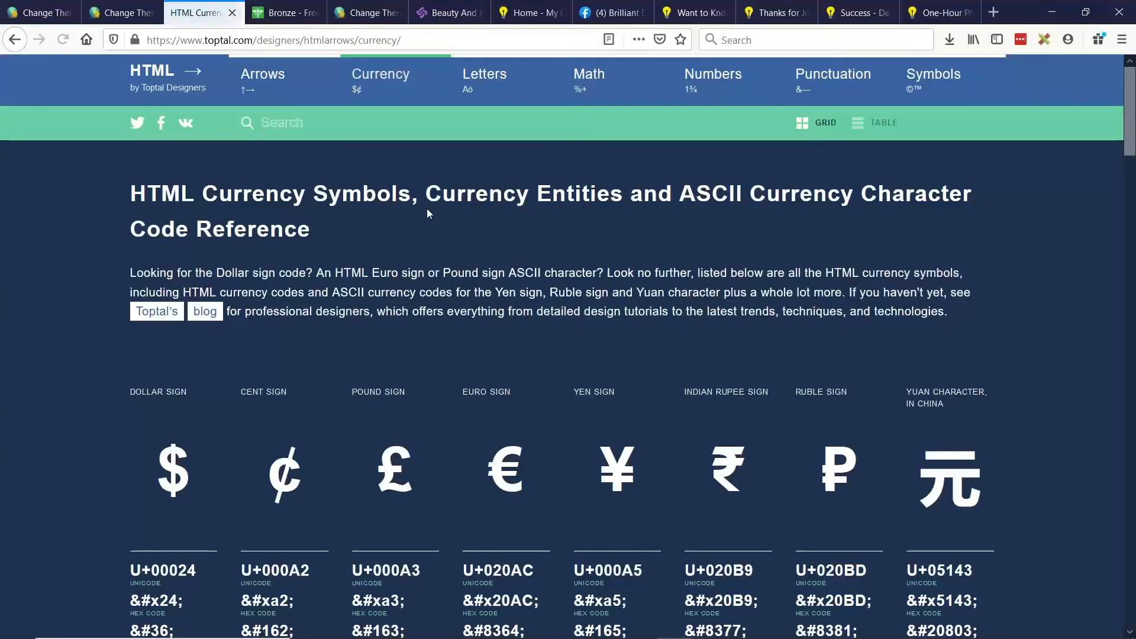
- Copy the yen sign and its codes from Toptal's currency page and paste them below the first form shortcode on the Newsletter page
{"action": "left_click_drag", "start_coordinate": [672, 466], "coordinate": [636, 485]}
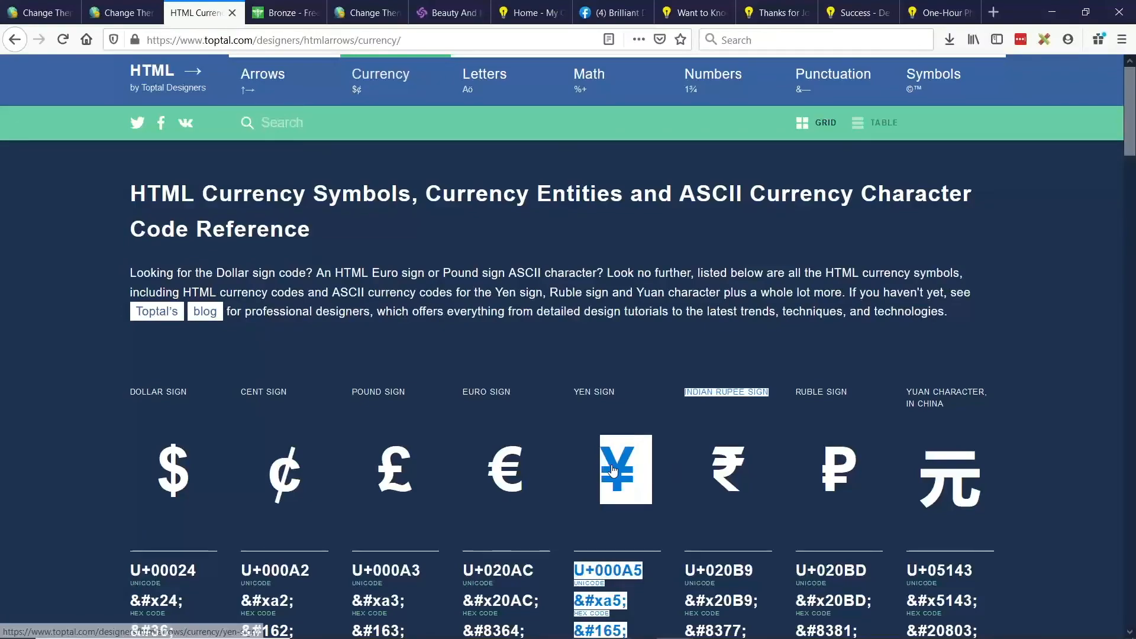
{"action": "left_click", "coordinate": [121, 13]}
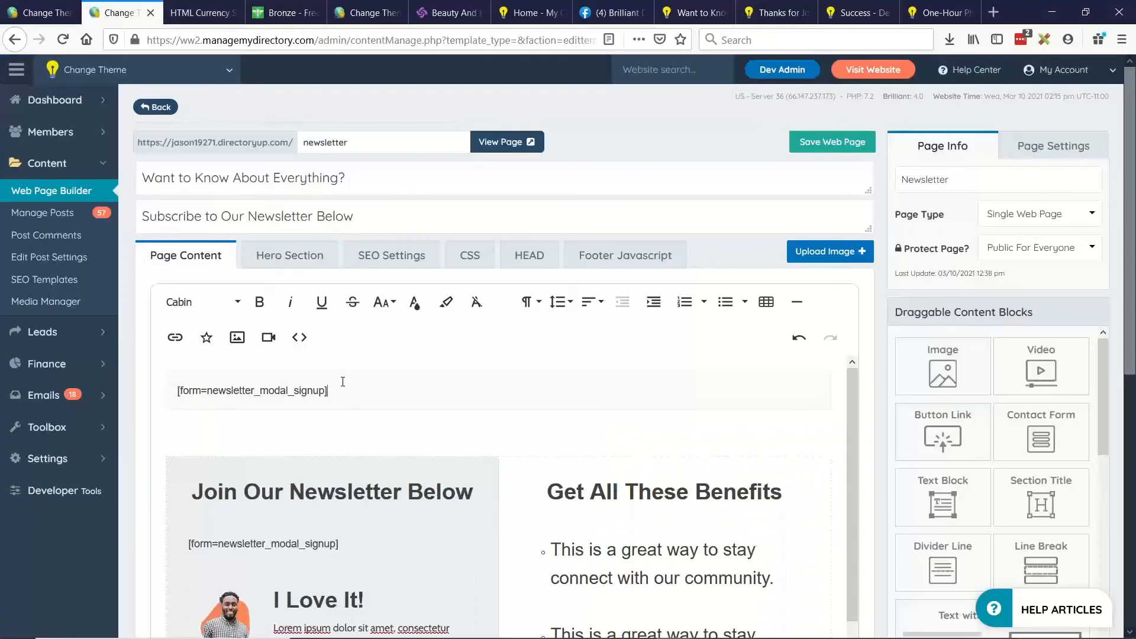
{"action": "left_click", "coordinate": [256, 433]}
{"action": "type", "text": "¥ U+000A5 UNICODE &#xa5; HEX CODE &#165; HTML CODE &yen; HTML ENTITY \\00A5"}
- Enlarge the pasted yen sign in the page content by applying a much larger font size
{"action": "double_click", "coordinate": [180, 441]}
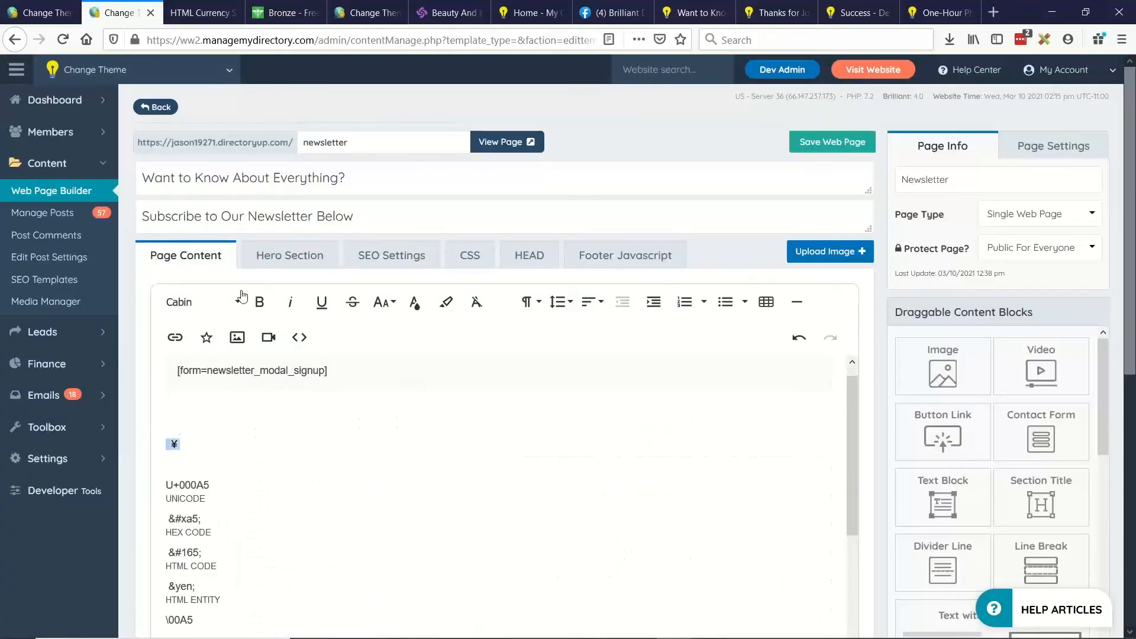
{"action": "left_click", "coordinate": [384, 302]}
{"action": "left_click", "coordinate": [391, 479]}
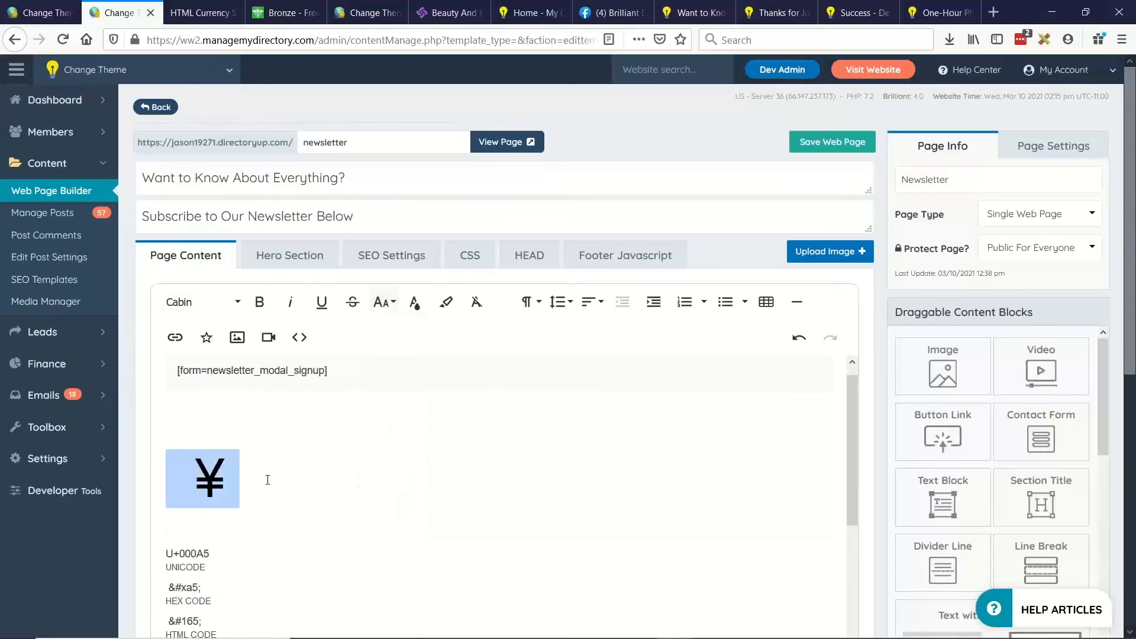
- Show the editor's built-in special characters, look through the other currency symbols on Toptal's page, and return to the Newsletter page editor
{"action": "left_click", "coordinate": [206, 337]}
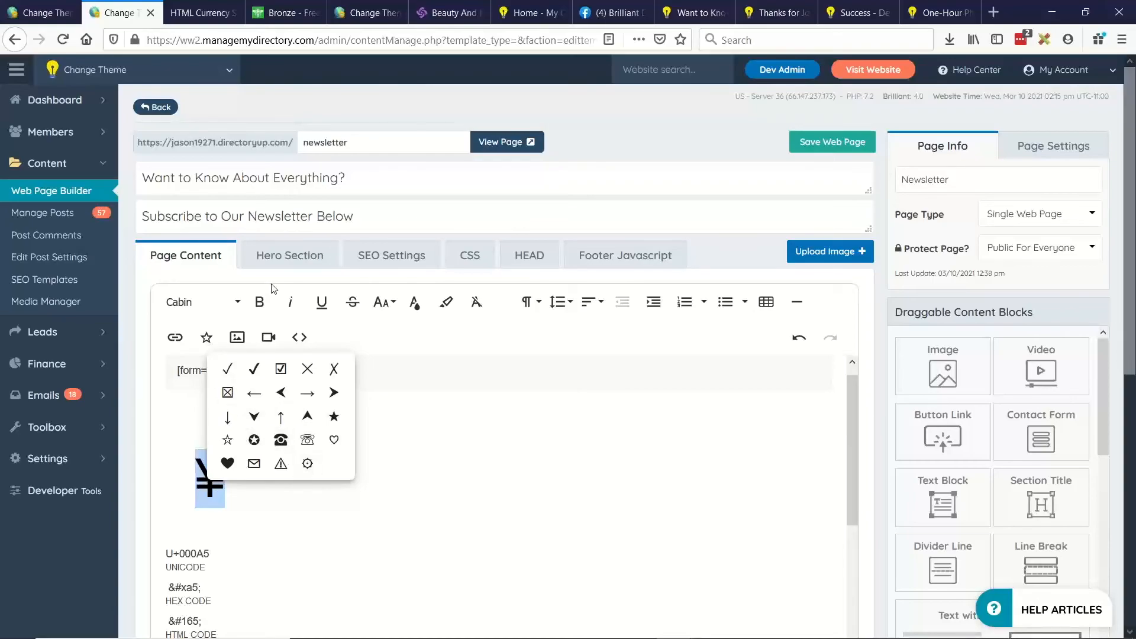
{"action": "left_click", "coordinate": [163, 12]}
{"action": "scroll", "coordinate": [477, 336], "scroll_direction": "down", "scroll_amount": 20}
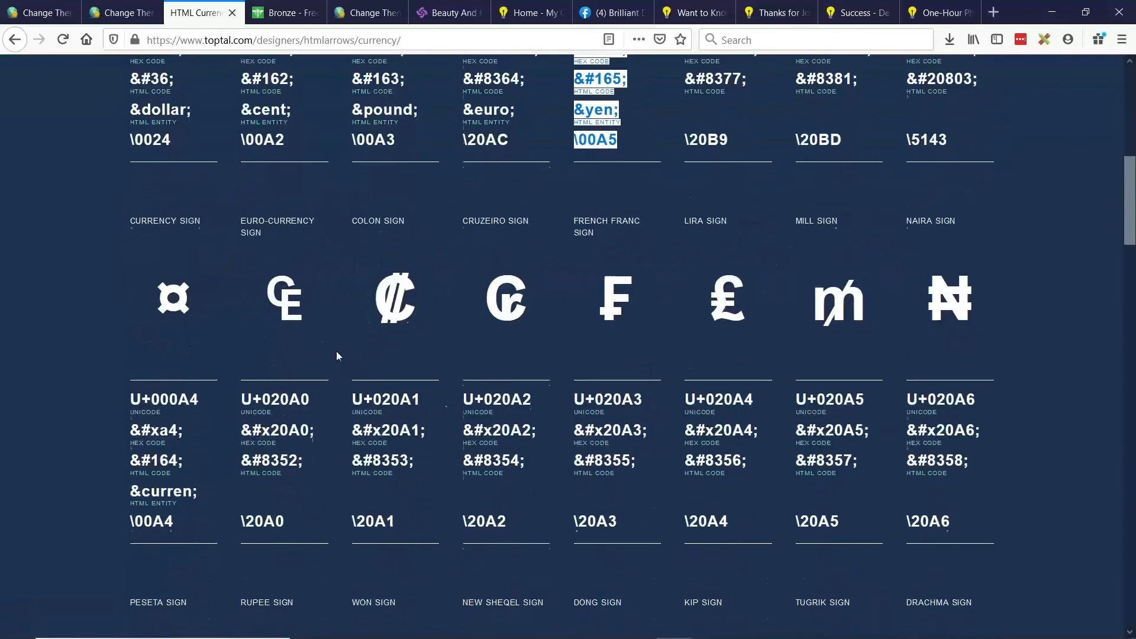
{"action": "scroll", "coordinate": [445, 332], "scroll_direction": "down", "scroll_amount": 6}
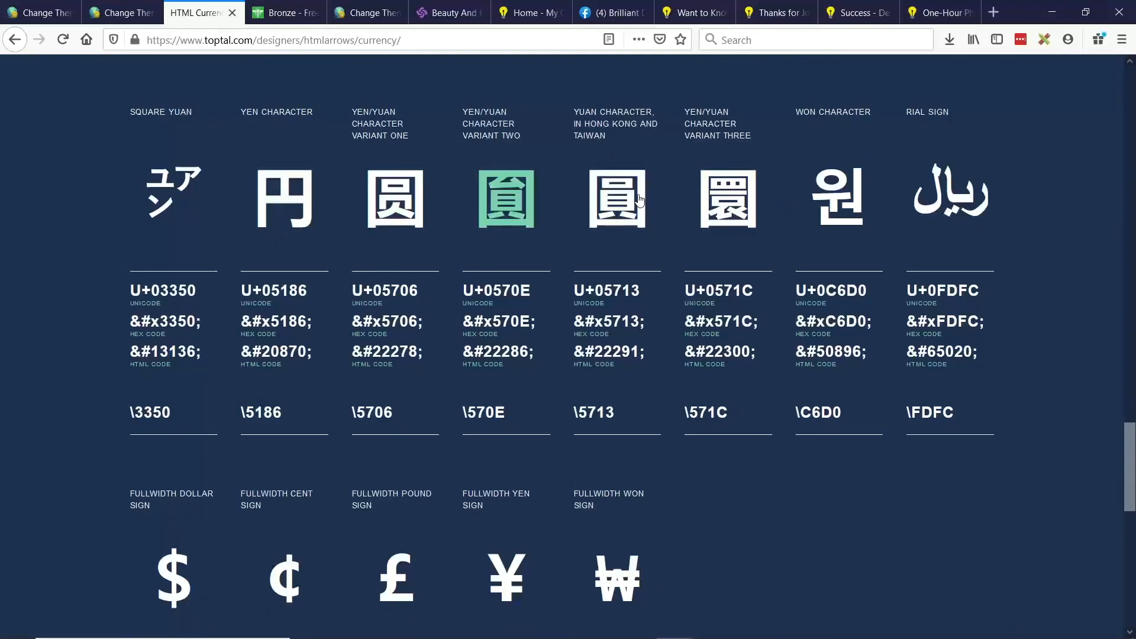
{"action": "scroll", "coordinate": [231, 224], "scroll_direction": "up", "scroll_amount": 5}
{"action": "key", "text": "ctrl+shift+Tab"}
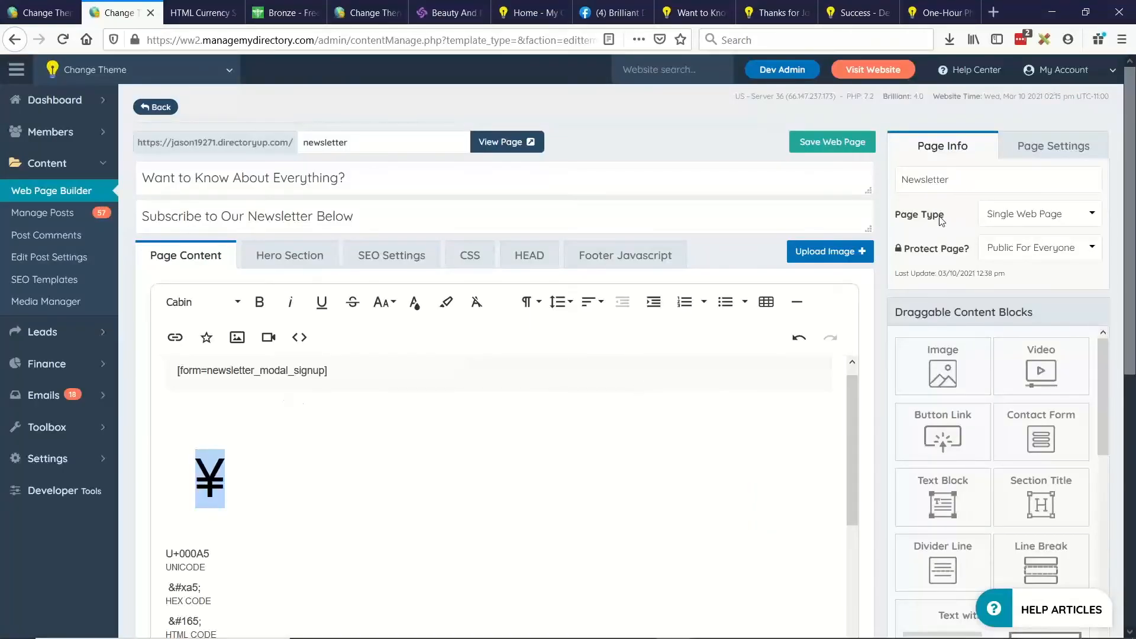